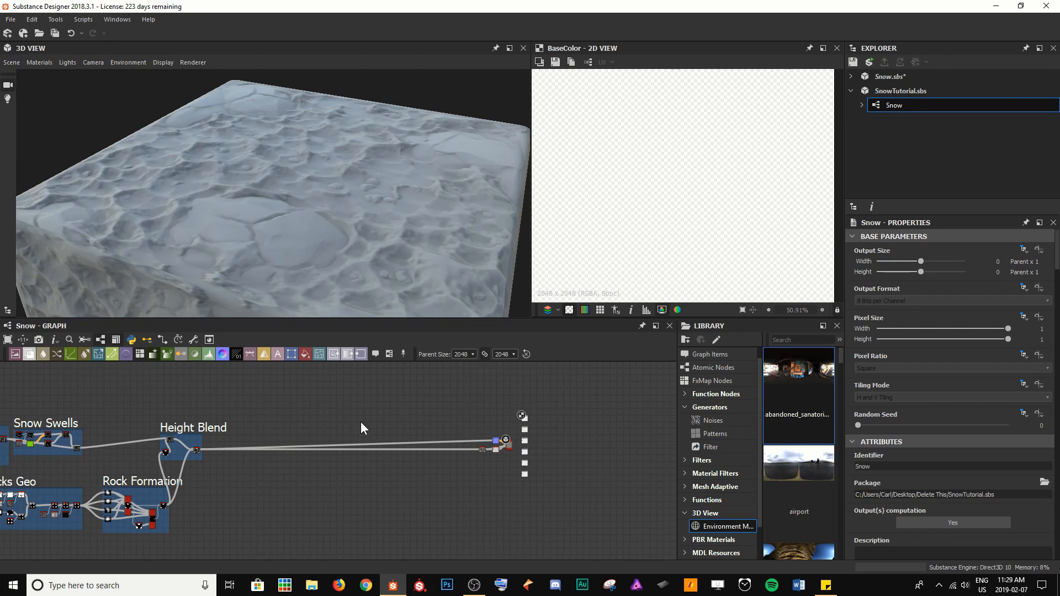
# Delete the red multi-output material node that sits between the Normal and Ambient Occlusion nodes and the outputs.
pyautogui.scroll(6, 393, 429)
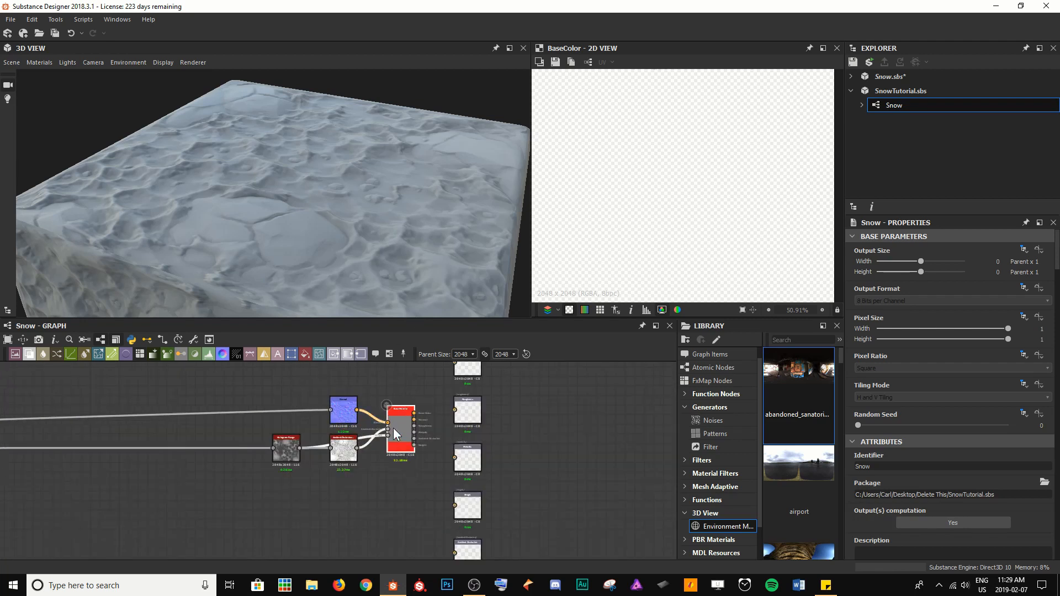
pyautogui.click(389, 468)
pyautogui.scroll(1, 390, 470)
pyautogui.press('Delete')
# Place the Normal node beside the Normal output and connect the two.
pyautogui.moveTo(341, 456); pyautogui.dragTo(367, 397)
pyautogui.moveTo(378, 391); pyautogui.dragTo(338, 435, button='middle')
pyautogui.moveTo(330, 435); pyautogui.dragTo(389, 440)
pyautogui.moveTo(326, 496); pyautogui.dragTo(255, 427, button='middle')
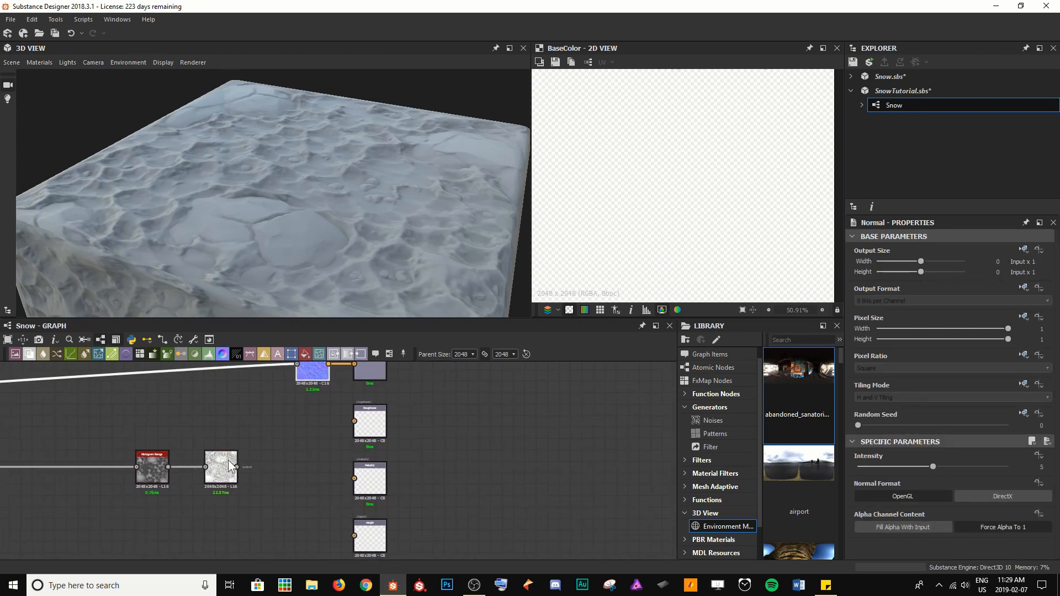
# Place the Ambient Occlusion node beside the Ambient Occlusion output and connect the two.
pyautogui.moveTo(228, 460); pyautogui.dragTo(262, 541)
pyautogui.moveTo(285, 499); pyautogui.dragTo(286, 405, button='middle')
pyautogui.scroll(2, 264, 481)
pyautogui.moveTo(270, 459); pyautogui.dragTo(395, 510)
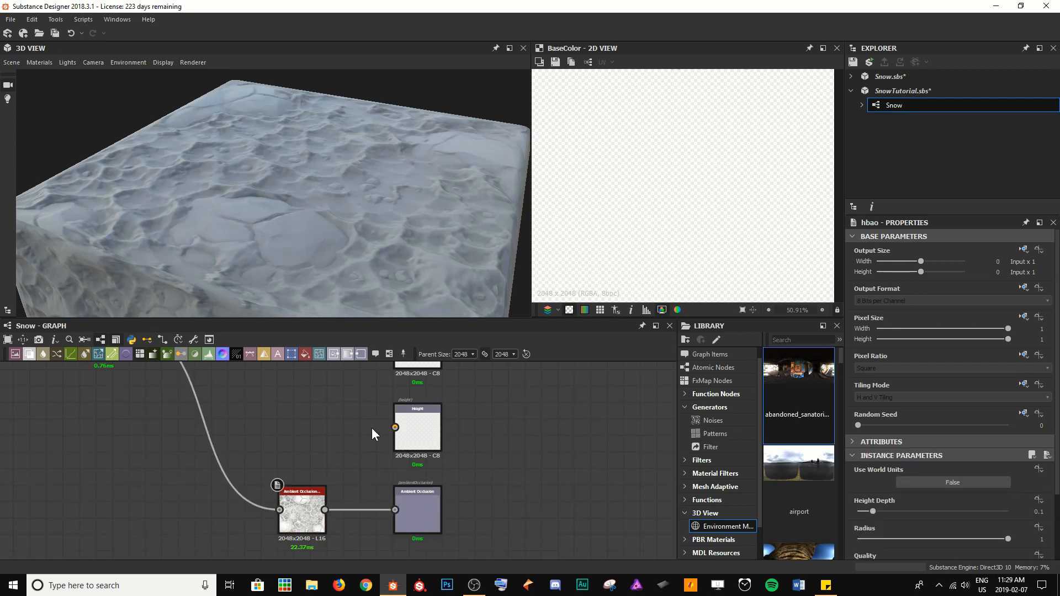
# Connect the Histogram Range node to the Height output and line the node up with that output.
pyautogui.click(396, 428)
pyautogui.moveTo(396, 428); pyautogui.dragTo(427, 491, button='middle')
pyautogui.scroll(-1, 427, 491)
pyautogui.click(190, 406)
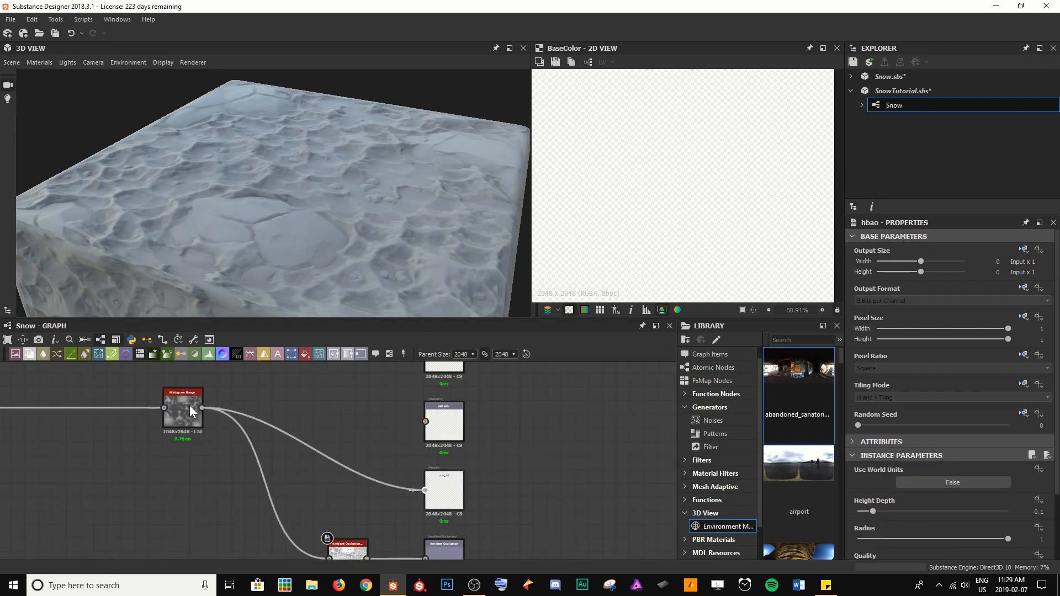
pyautogui.moveTo(189, 433); pyautogui.dragTo(226, 501)
pyautogui.click(313, 429)
# Show the graph's outputs in the 3D view and inspect the surface from several angles.
pyautogui.scroll(-2, 300, 379)
pyautogui.moveTo(300, 379); pyautogui.dragTo(283, 468, button='middle')
pyautogui.rightClick(284, 468)
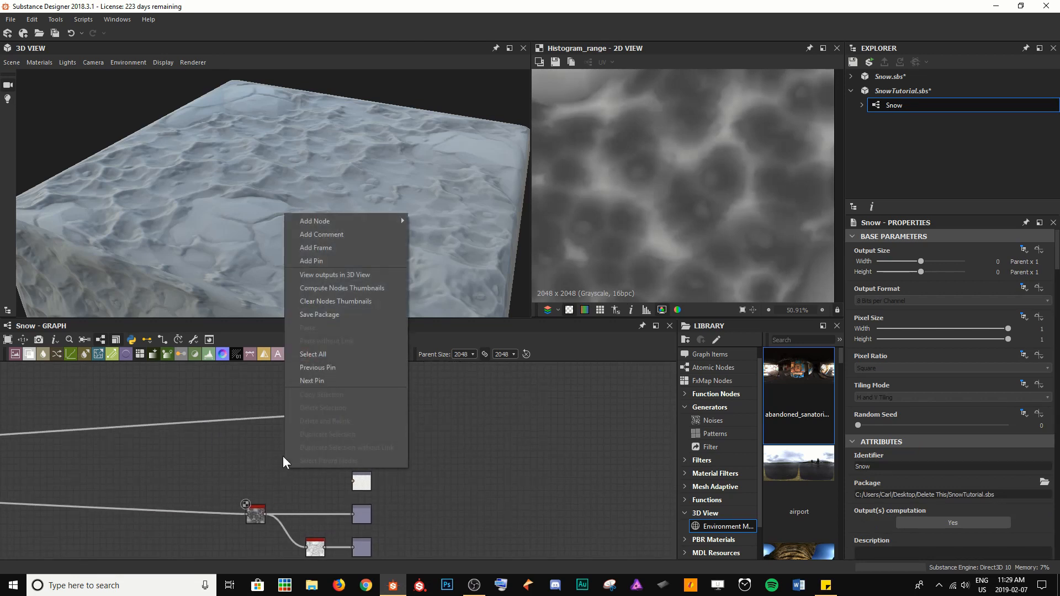
pyautogui.click(352, 276)
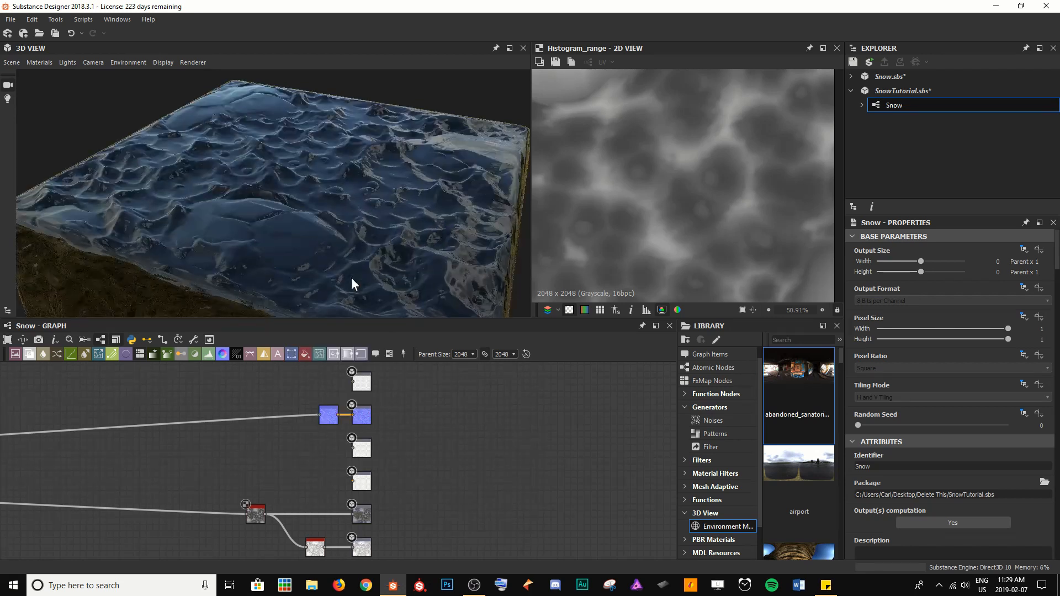
pyautogui.moveTo(359, 232)
pyautogui.mouseDown()
pyautogui.moveTo(175, 225)
pyautogui.moveTo(343, 233)
pyautogui.mouseUp()
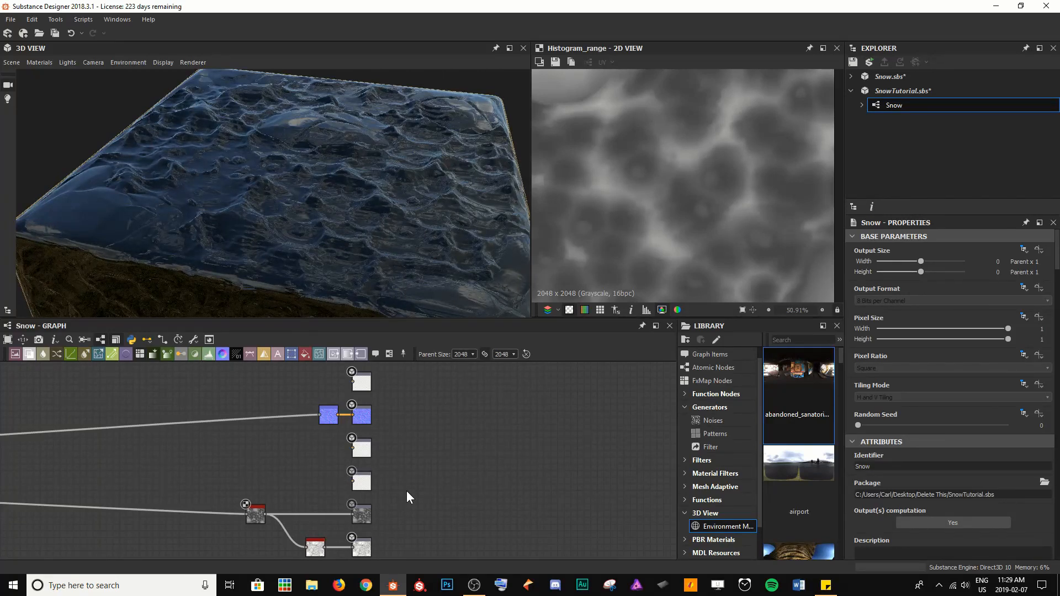
pyautogui.moveTo(291, 244); pyautogui.dragTo(362, 255)
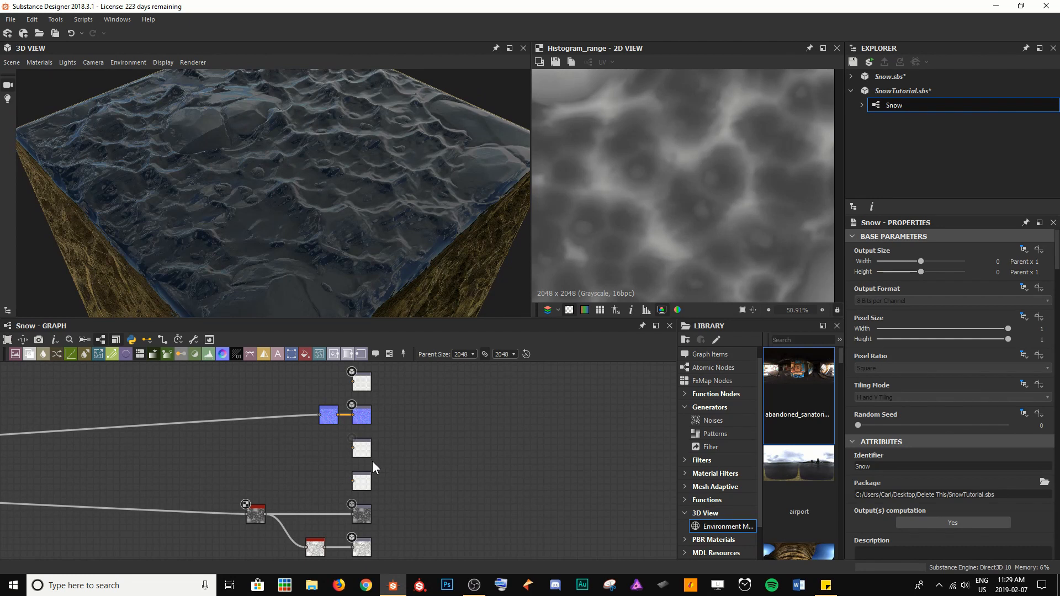
pyautogui.moveTo(210, 143); pyautogui.dragTo(270, 211)
# Add a Uniform Color node connected to the Roughness output, in Grayscale mode with a luminance of 130.
pyautogui.moveTo(267, 406); pyautogui.dragTo(300, 390, button='middle')
pyautogui.scroll(4, 368, 476)
pyautogui.scroll(3, 299, 434)
pyautogui.moveTo(299, 434); pyautogui.dragTo(291, 418, button='middle')
pyautogui.scroll(-3, 292, 418)
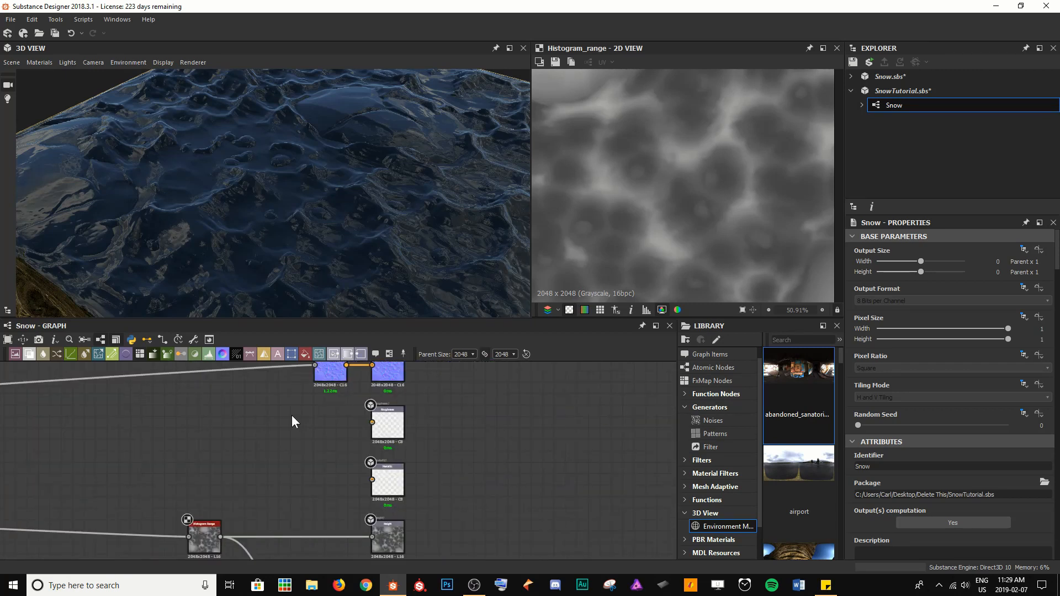
pyautogui.scroll(1, 292, 415)
pyautogui.moveTo(304, 354); pyautogui.dragTo(408, 426)
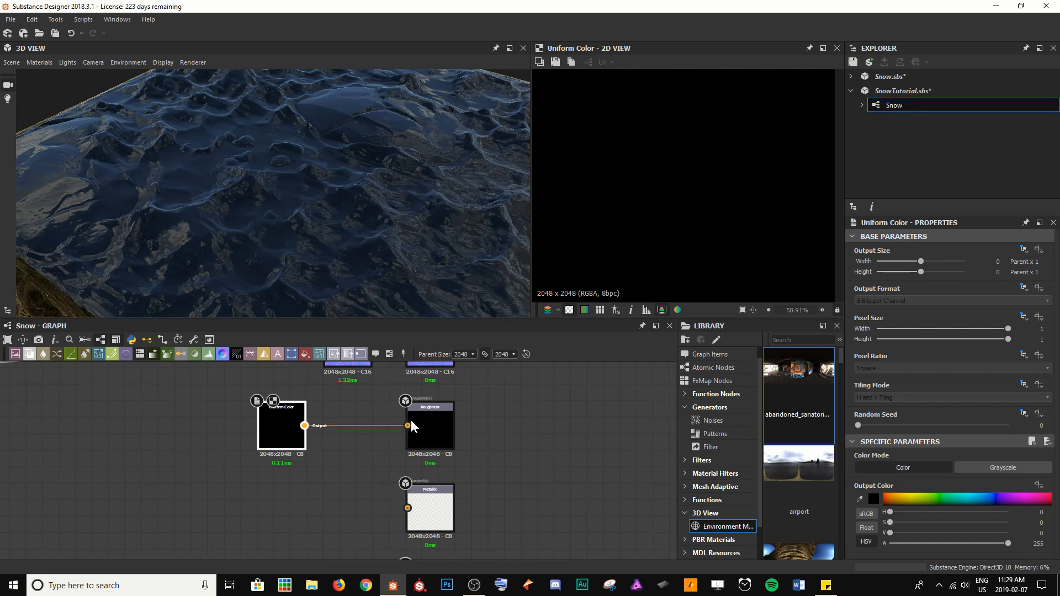
pyautogui.click(963, 468)
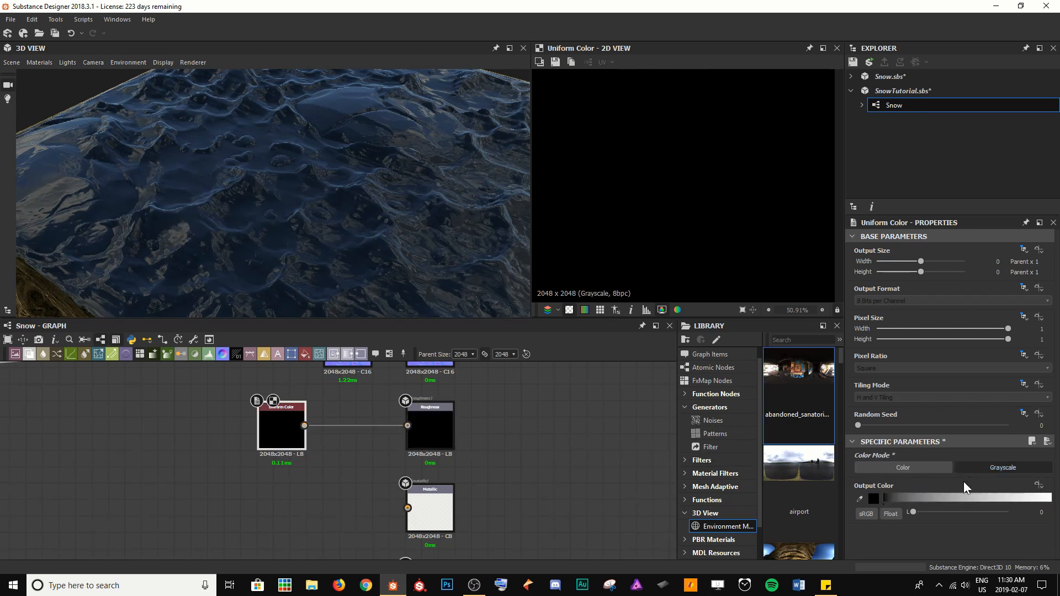
pyautogui.moveTo(958, 512)
pyautogui.mouseDown()
pyautogui.moveTo(976, 512)
pyautogui.moveTo(962, 513)
pyautogui.mouseUp()
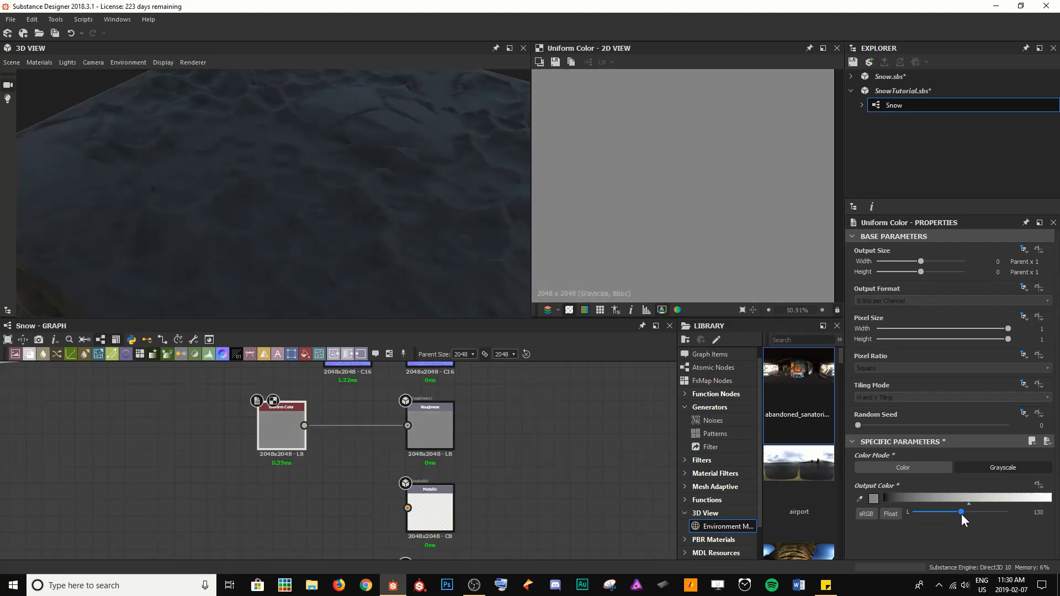
# Connect the final height blend node of the Height Blend frame to the Base Color output.
pyautogui.moveTo(365, 216); pyautogui.dragTo(204, 223)
pyautogui.scroll(-5, 233, 421)
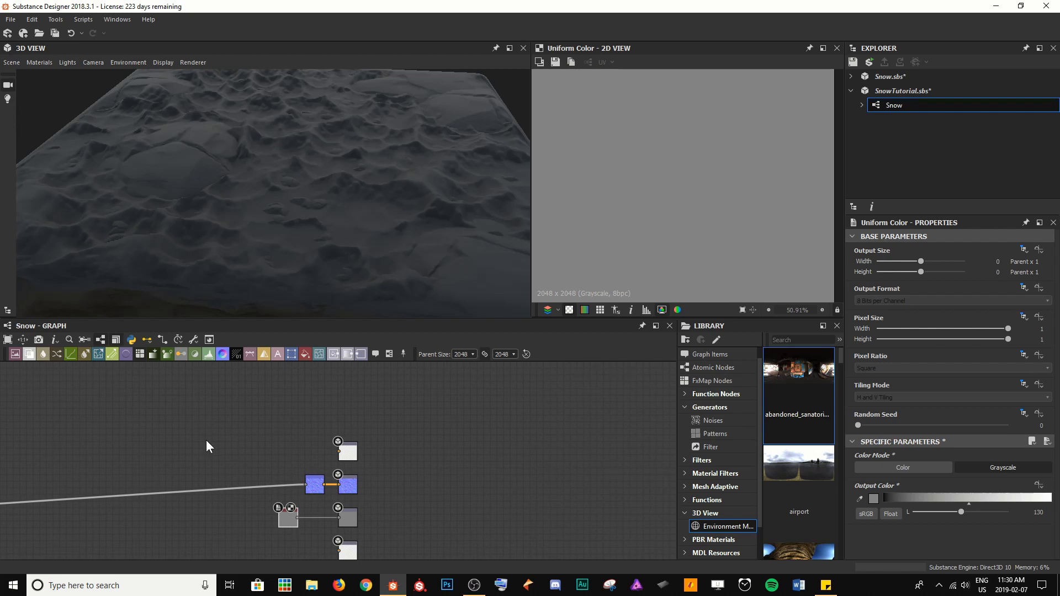
pyautogui.moveTo(206, 440); pyautogui.dragTo(316, 436, button='middle')
pyautogui.scroll(-4, 316, 436)
pyautogui.moveTo(122, 449); pyautogui.dragTo(183, 460, button='middle')
pyautogui.doubleClick(67, 490)
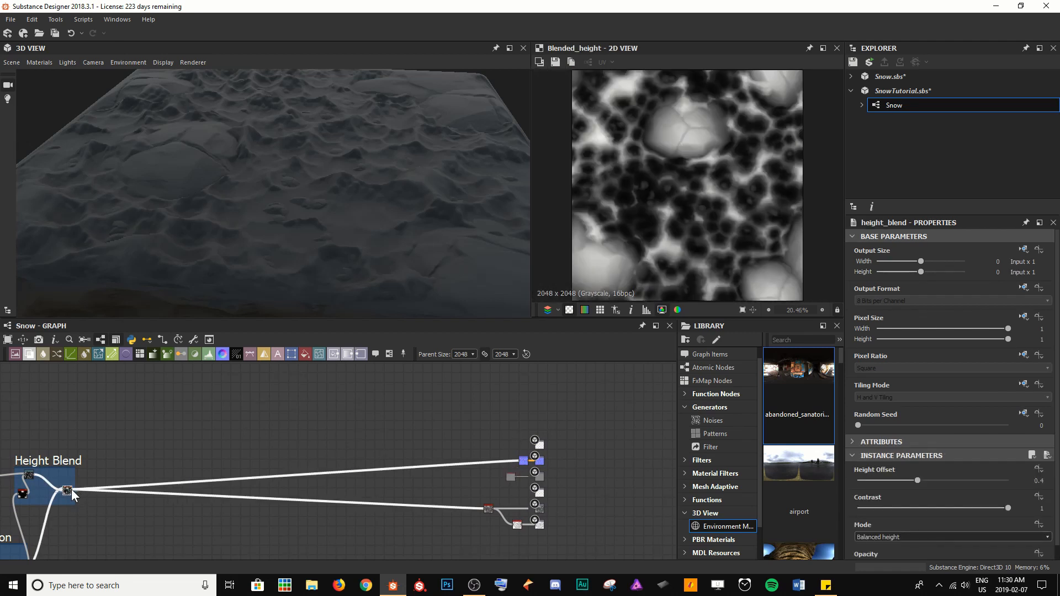
pyautogui.moveTo(69, 490); pyautogui.dragTo(538, 444)
pyautogui.scroll(2, 524, 462)
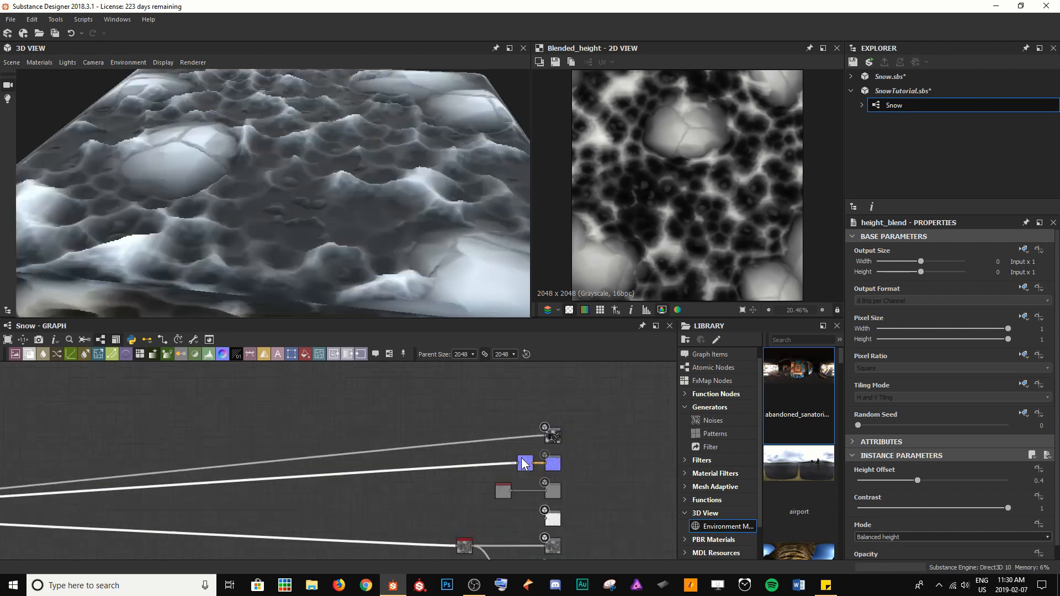
# Insert a Gradient Map node into the connection between the height blend and the Base Color output.
pyautogui.scroll(4, 506, 442)
pyautogui.moveTo(370, 209); pyautogui.dragTo(138, 173)
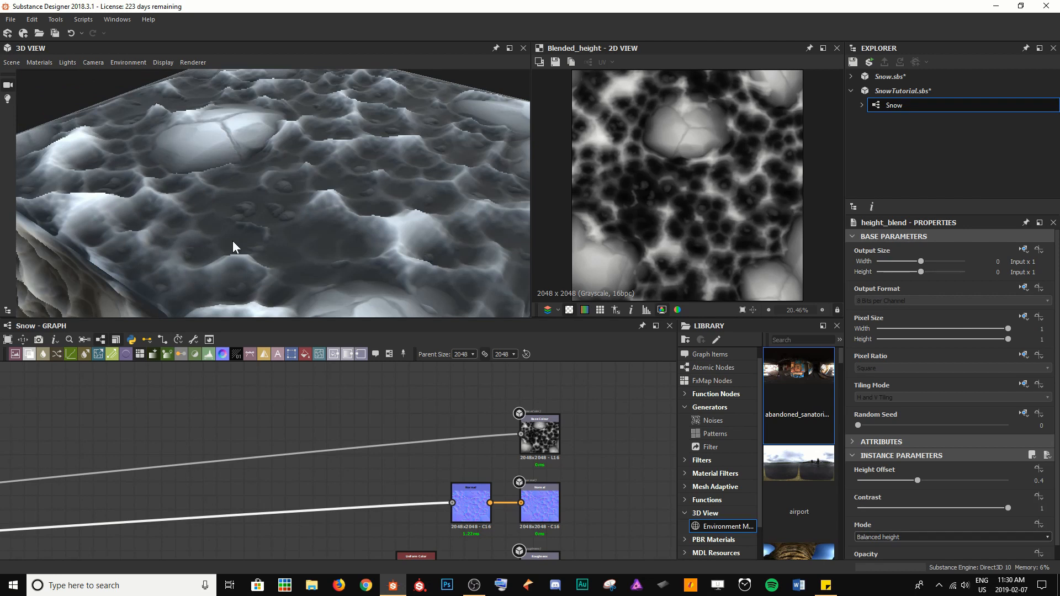
pyautogui.moveTo(156, 428); pyautogui.dragTo(275, 405, button='middle')
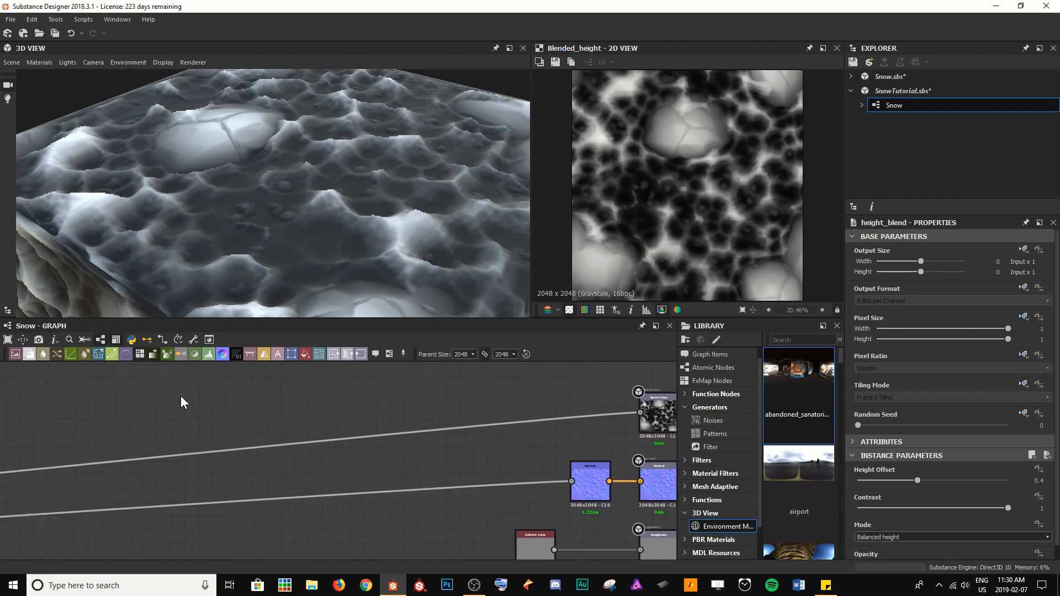
pyautogui.press('space')
pyautogui.write('grad')
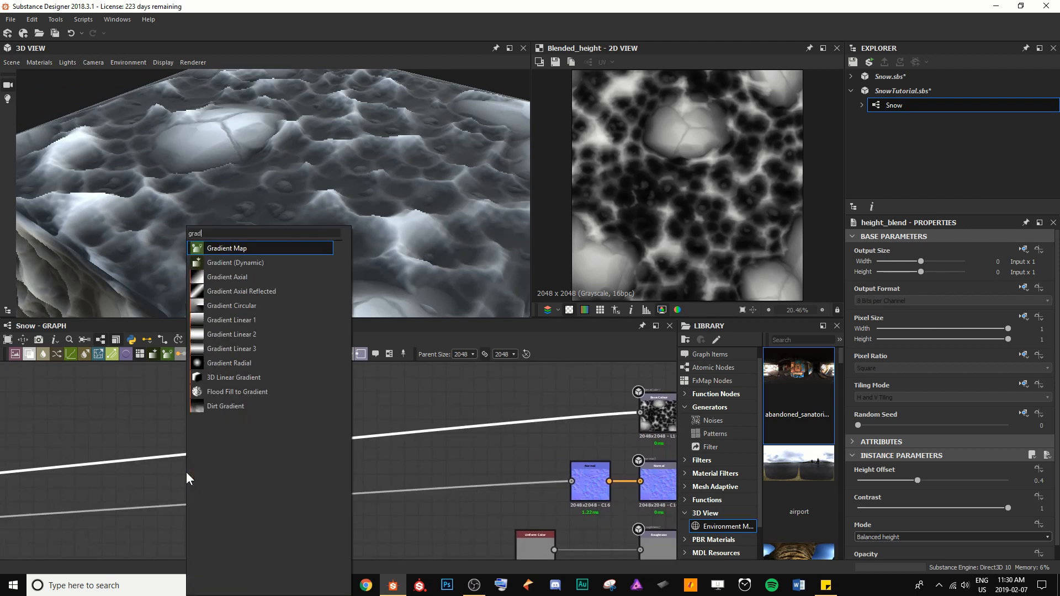
pyautogui.press('Return')
pyautogui.scroll(-3, 187, 474)
pyautogui.moveTo(163, 475); pyautogui.dragTo(388, 451, button='middle')
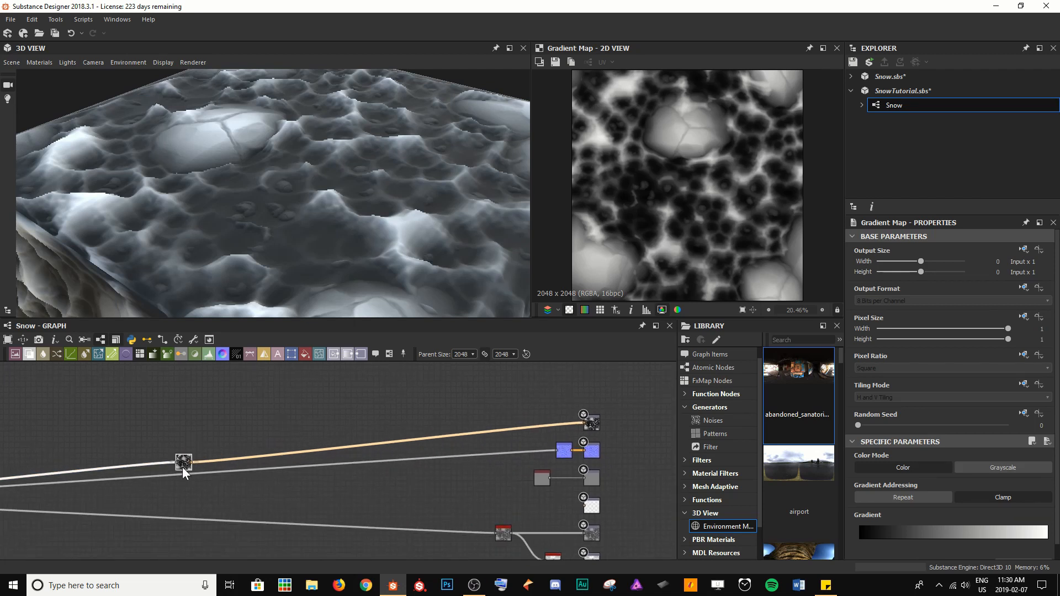
# Move the Gradient Map node closer to the Base Color output and level with it.
pyautogui.moveTo(183, 467); pyautogui.dragTo(410, 423)
pyautogui.moveTo(428, 420); pyautogui.dragTo(332, 466, button='middle')
pyautogui.scroll(5, 335, 466)
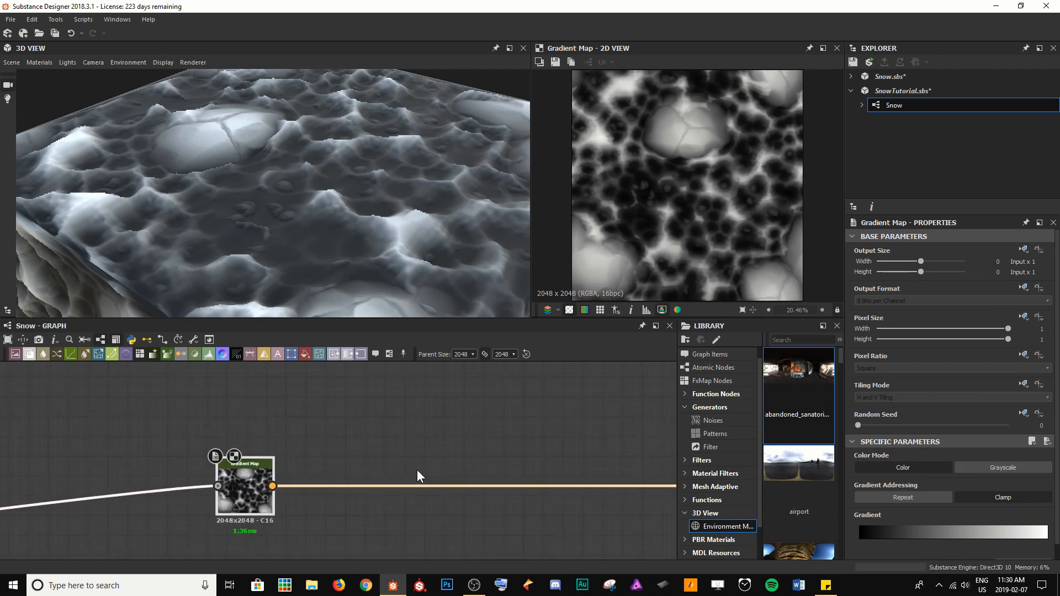
pyautogui.moveTo(417, 470); pyautogui.dragTo(287, 441, button='middle')
pyautogui.scroll(-3, 288, 442)
pyautogui.moveTo(263, 212); pyautogui.dragTo(328, 220)
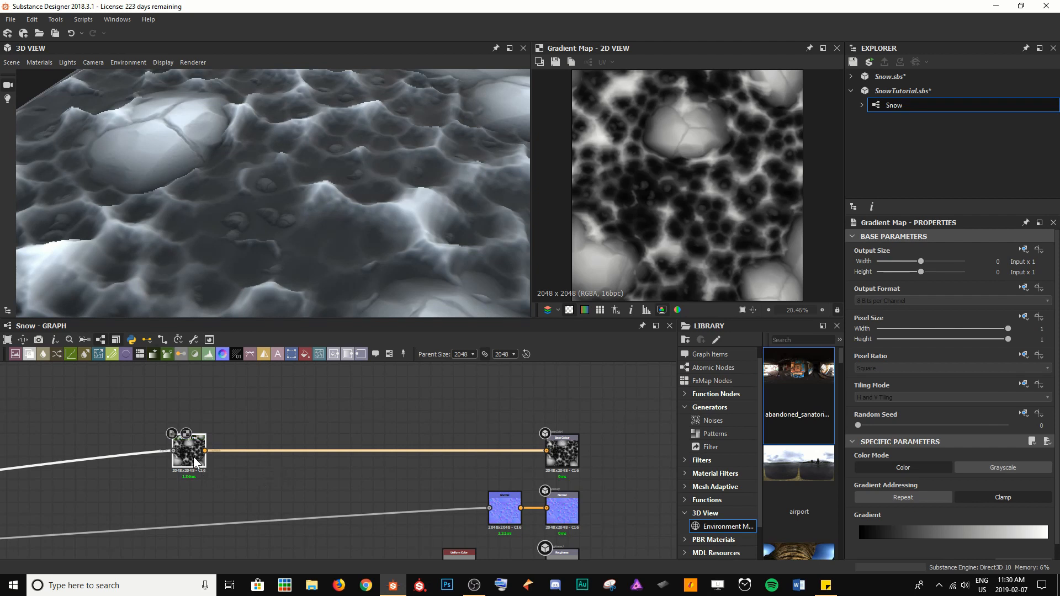
# Open the Gradient Map's gradient editor and remove the black key, leaving only the white one.
pyautogui.scroll(-1, 1029, 514)
pyautogui.click(1022, 549)
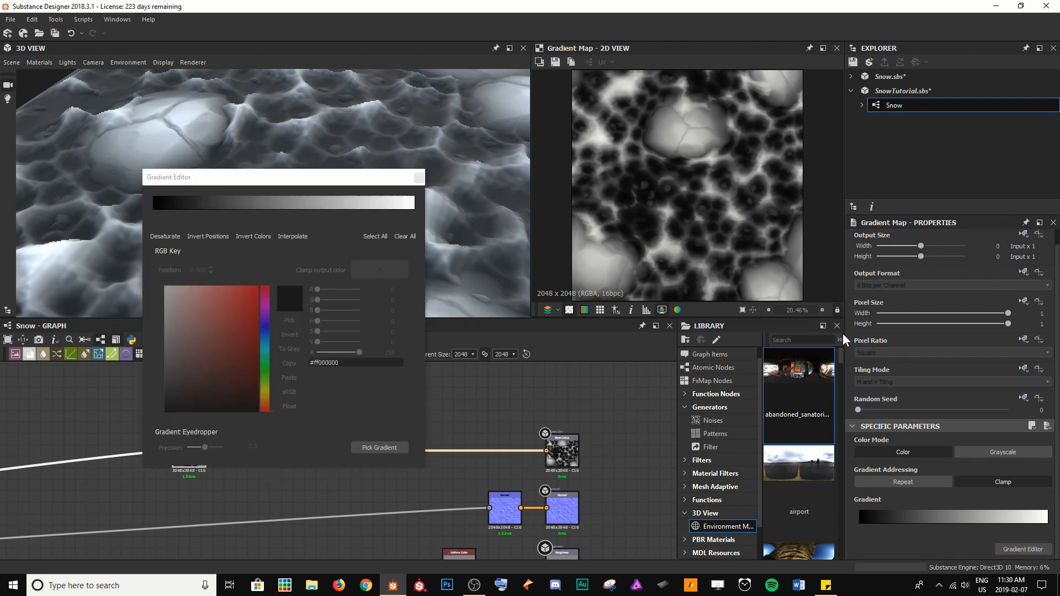
pyautogui.moveTo(327, 175); pyautogui.dragTo(517, 268)
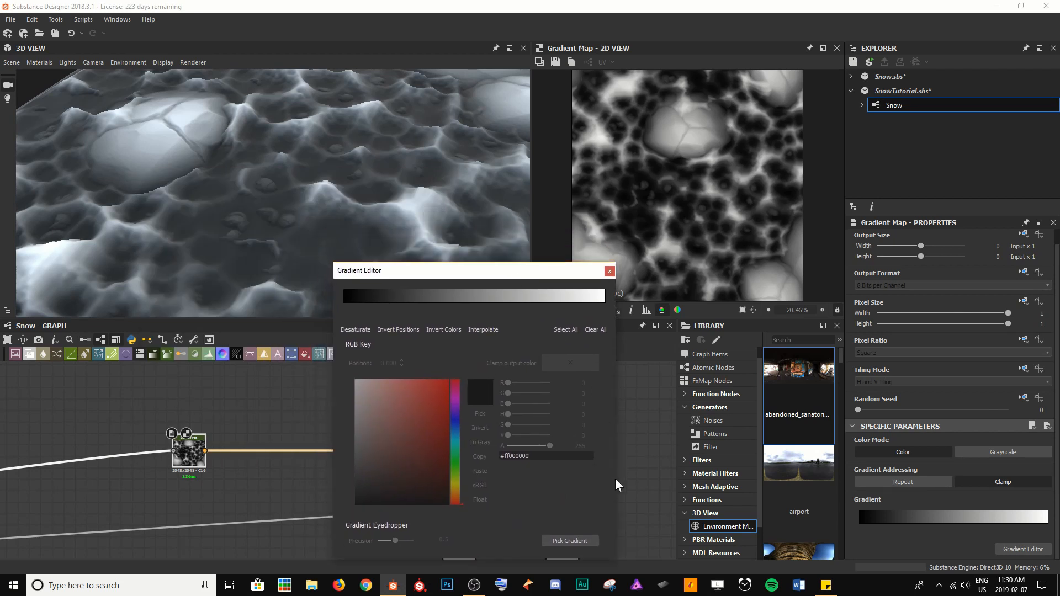
pyautogui.click(605, 307)
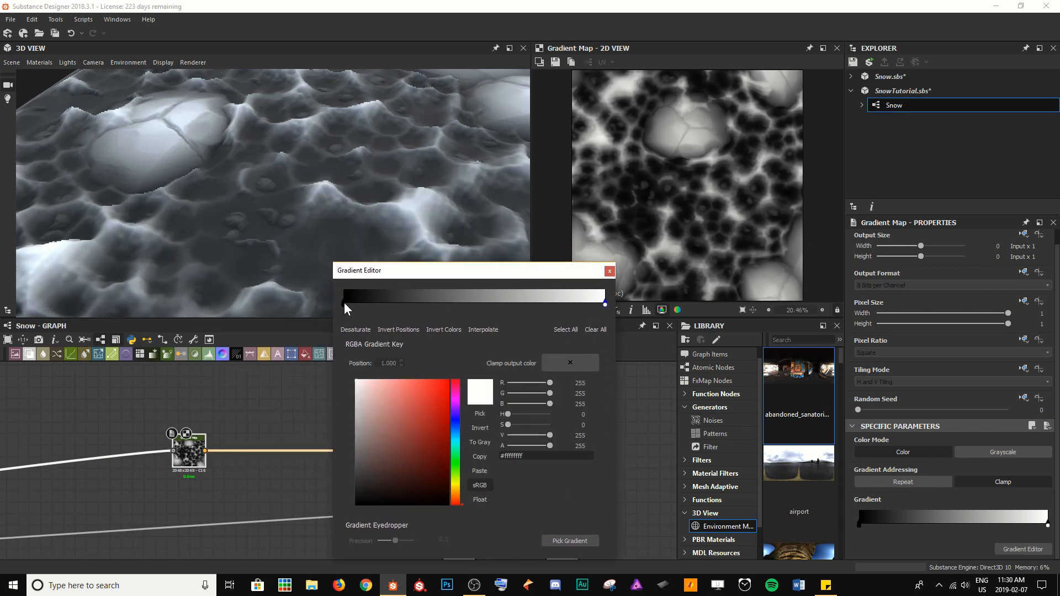
pyautogui.moveTo(344, 303); pyautogui.dragTo(343, 161)
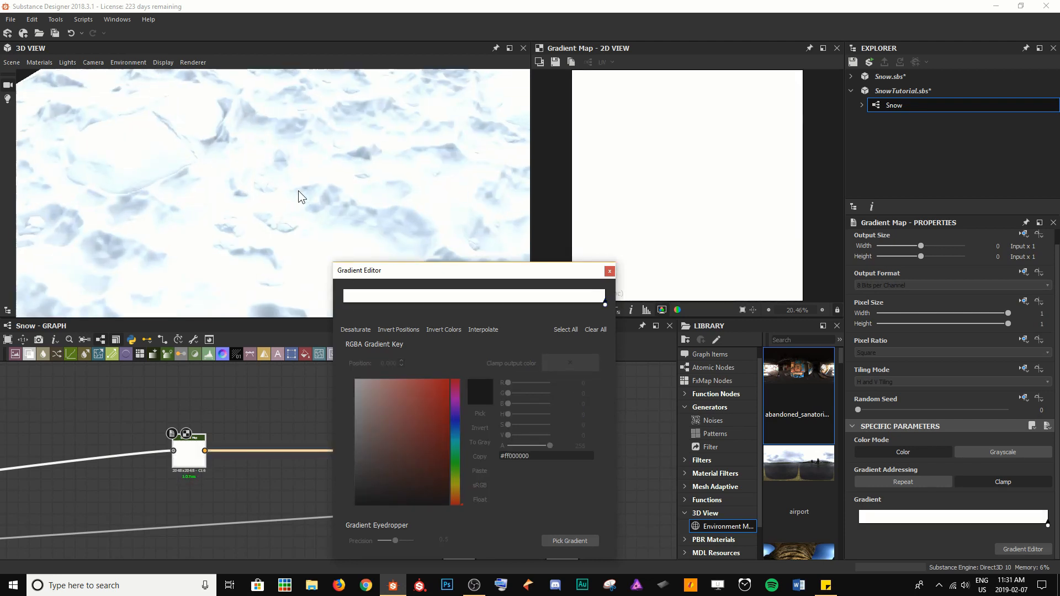
# Add a gradient key at position 0 and set its color to light grey (RGB 173).
pyautogui.moveTo(169, 193); pyautogui.dragTo(263, 322)
pyautogui.click(350, 299)
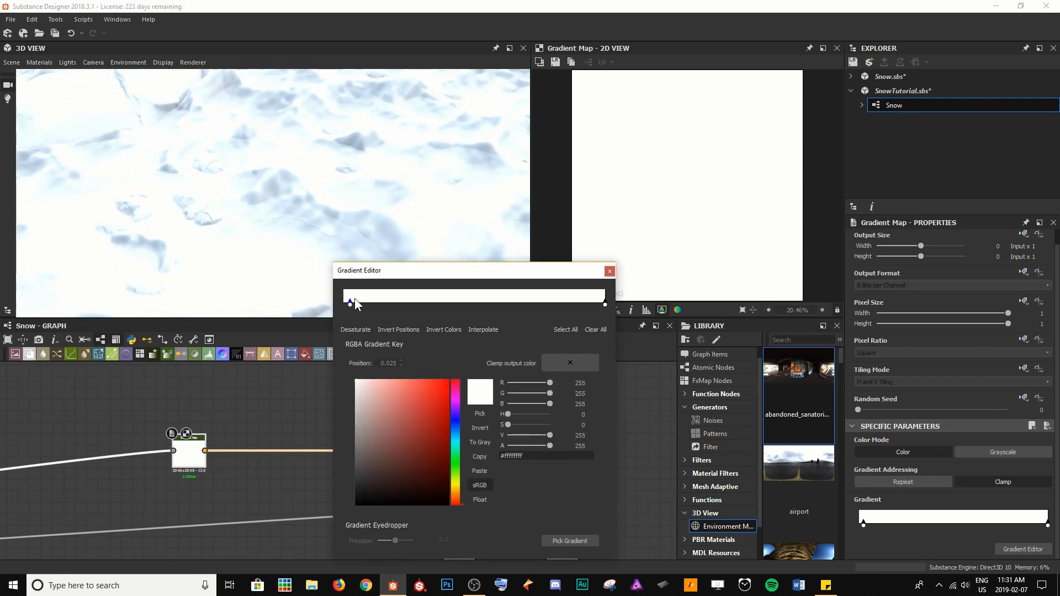
pyautogui.moveTo(350, 301); pyautogui.dragTo(344, 303)
pyautogui.click(354, 420)
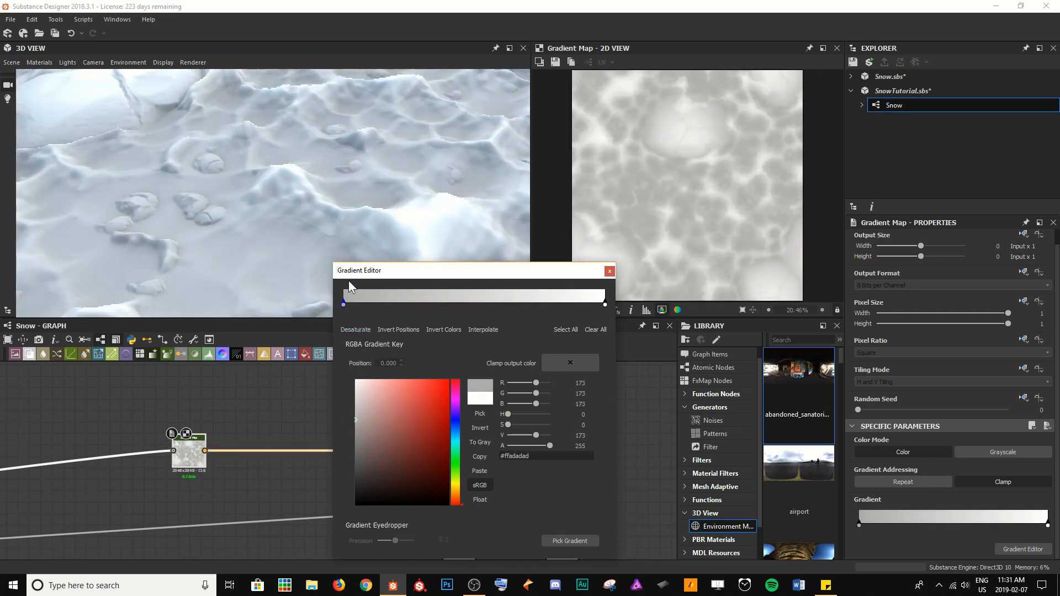
# Recolor the gradient key at position 0 to light blue with hue 203 (RGB 180, 213, 234).
pyautogui.moveTo(303, 231); pyautogui.dragTo(231, 217)
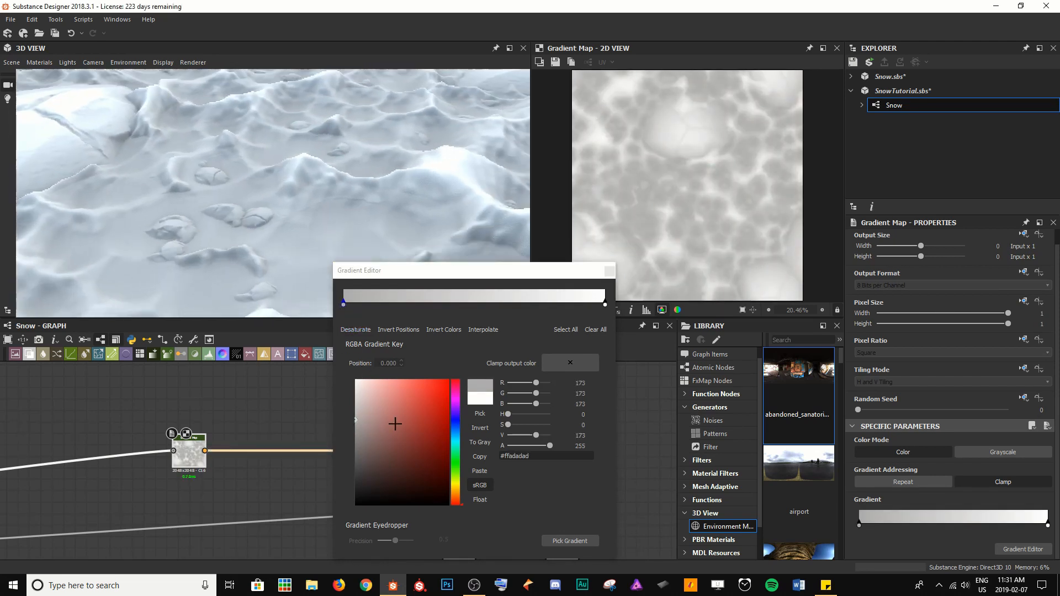
pyautogui.click(456, 434)
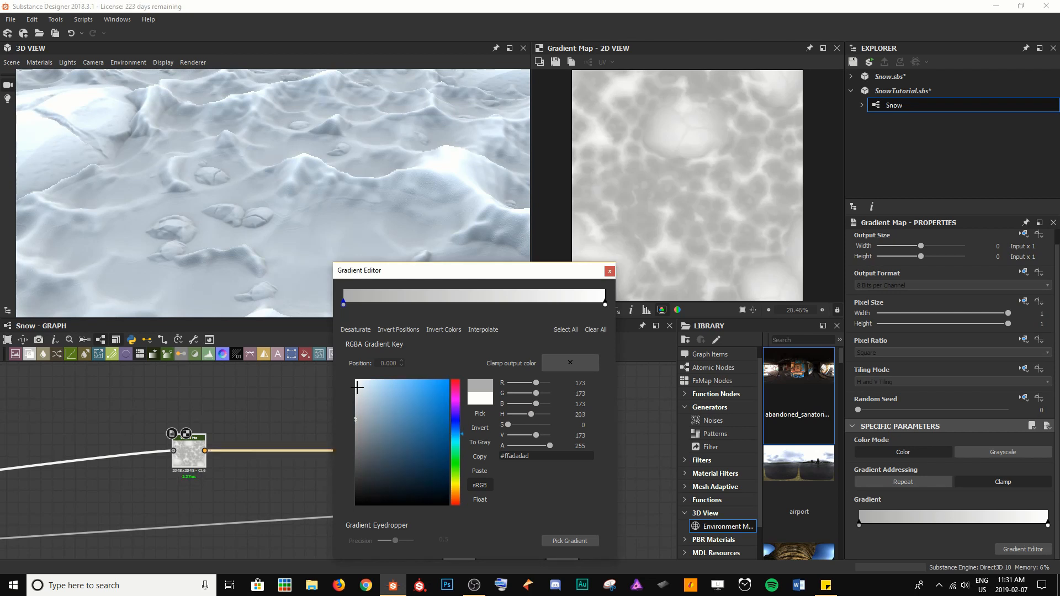
pyautogui.click(376, 381)
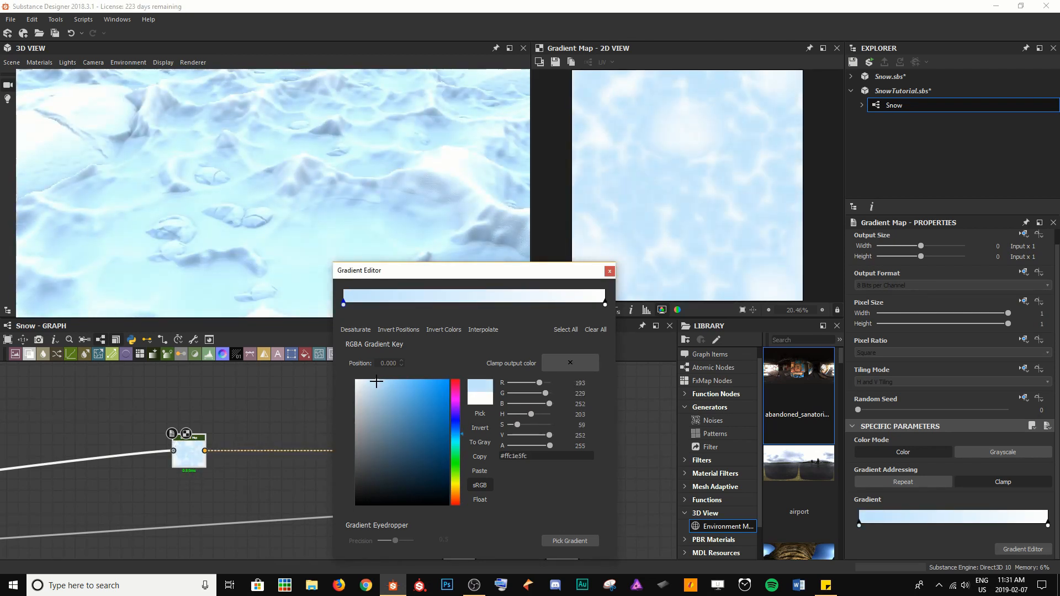
pyautogui.moveTo(376, 381); pyautogui.dragTo(376, 390)
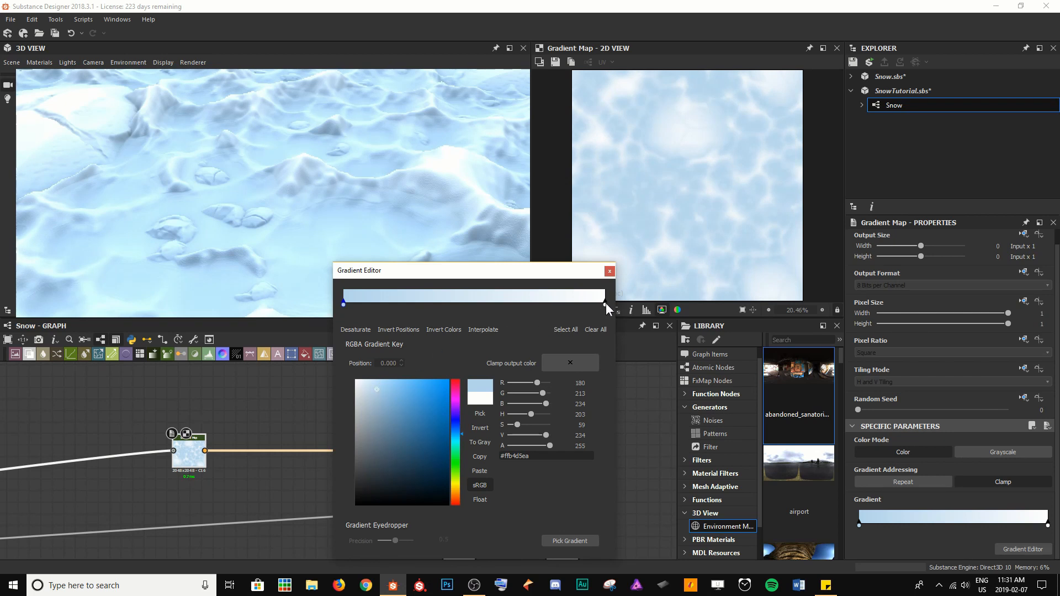
# Move the white gradient key inward to about three quarters of the ramp and close the gradient editor.
pyautogui.moveTo(605, 303); pyautogui.dragTo(543, 307)
pyautogui.click(609, 271)
pyautogui.moveTo(342, 212); pyautogui.dragTo(227, 151)
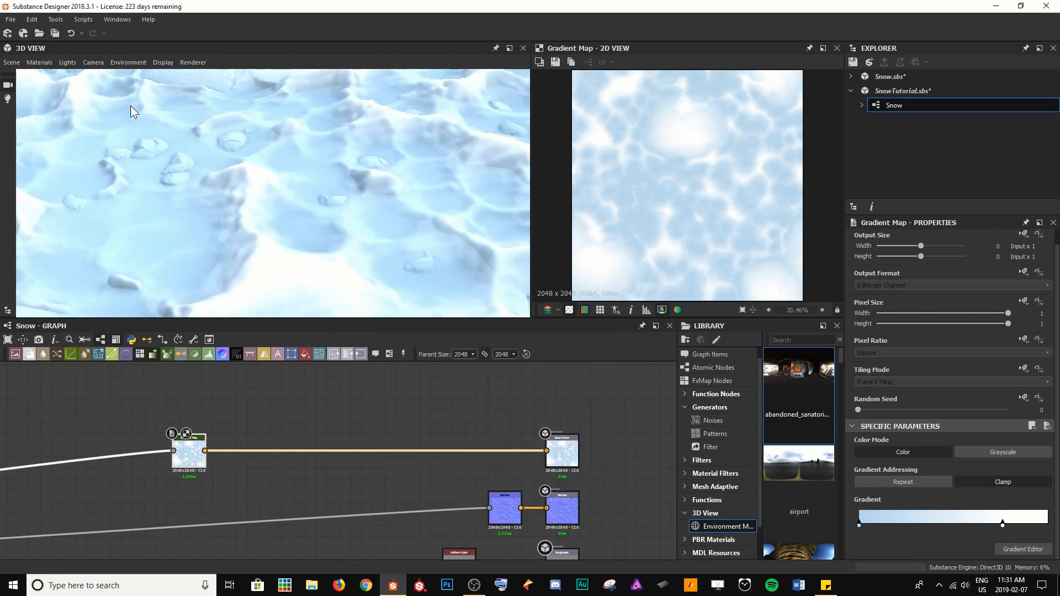
# Set the 3D view's environment exposure to 0 and check the snow surface from another angle.
pyautogui.click(122, 62)
pyautogui.click(120, 76)
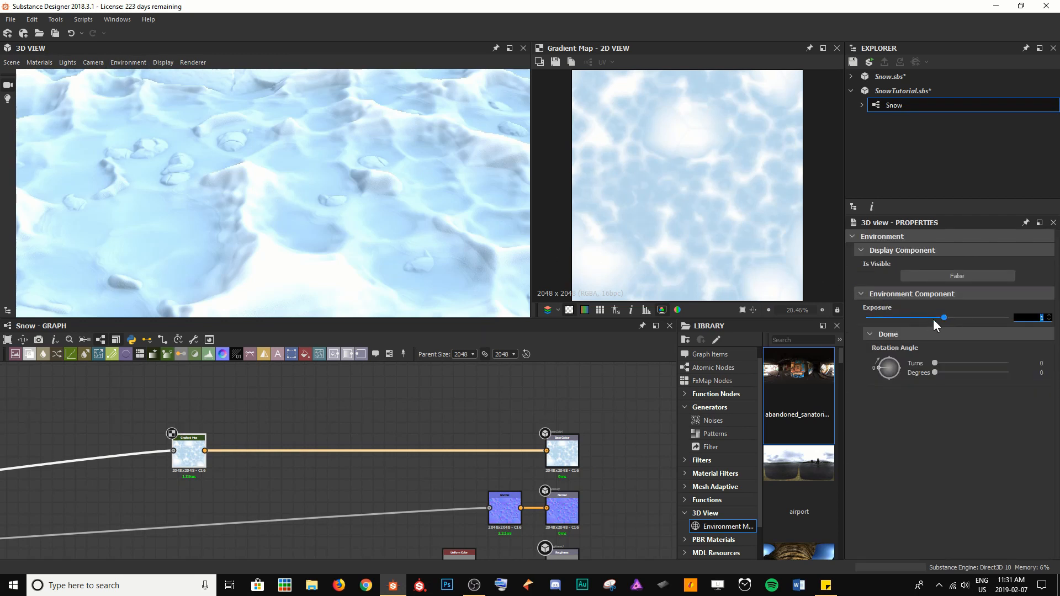
pyautogui.write('0')
pyautogui.press('Return')
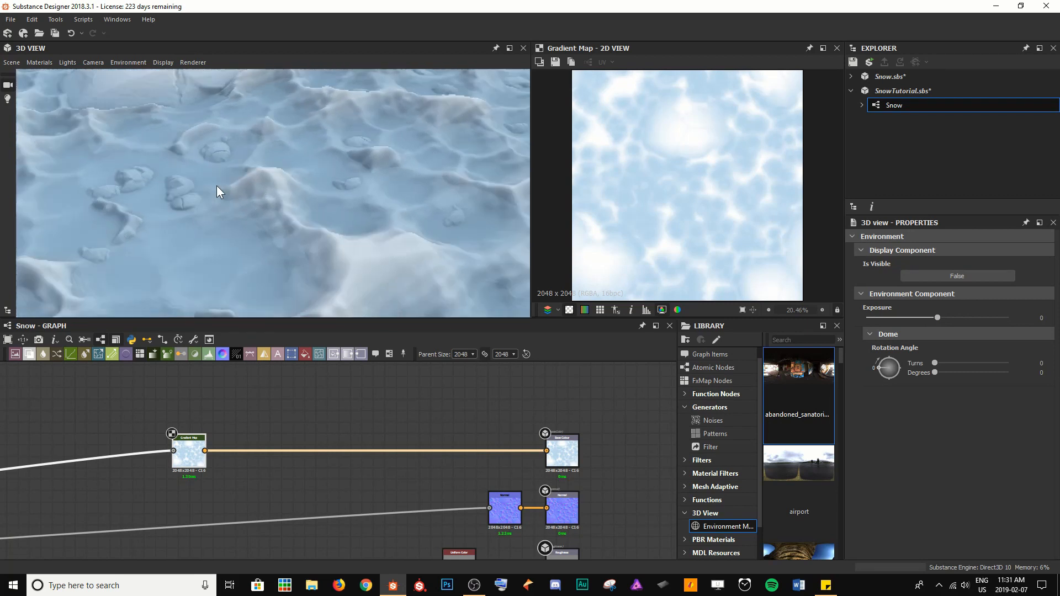
pyautogui.moveTo(216, 186); pyautogui.dragTo(348, 154)
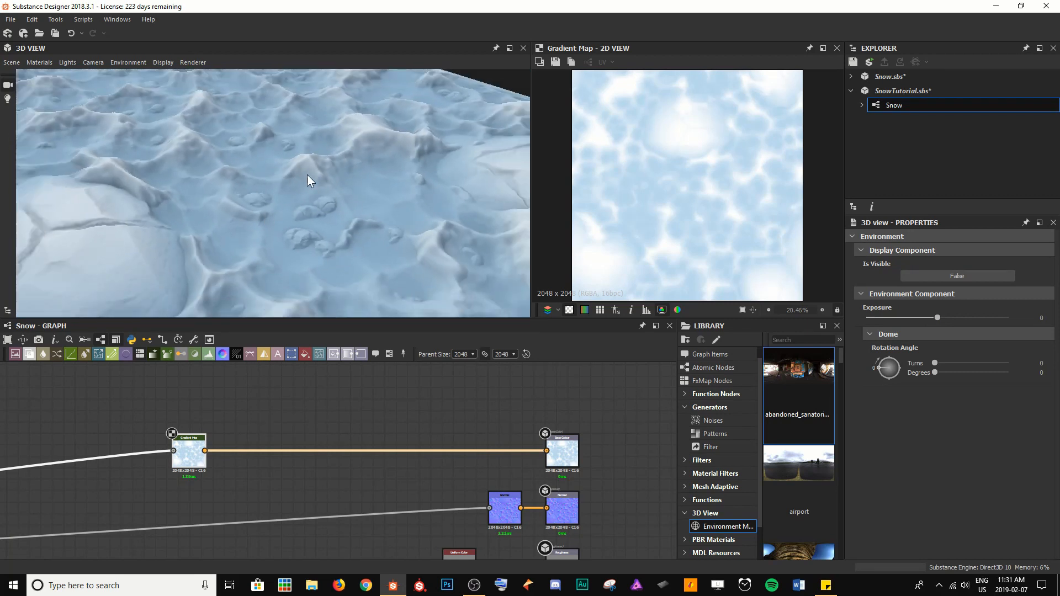
# Recolor the base color gradient's key at position 0 to a paler blue (RGB 218, 235, 246).
pyautogui.moveTo(223, 183)
pyautogui.mouseDown()
pyautogui.moveTo(197, 195)
pyautogui.moveTo(240, 181)
pyautogui.mouseUp()
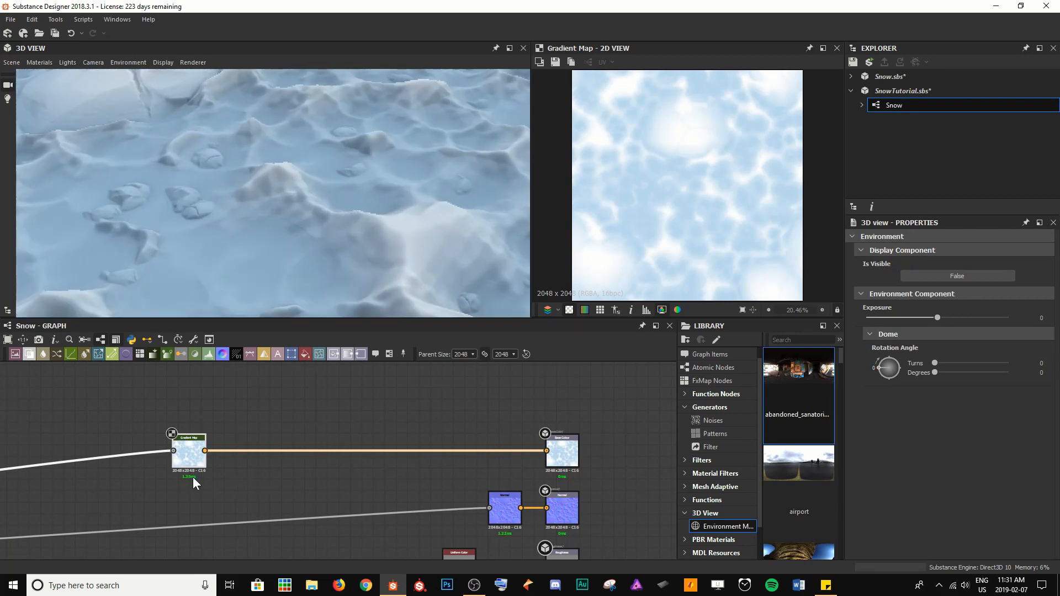
pyautogui.click(193, 458)
pyautogui.scroll(-1, 1005, 536)
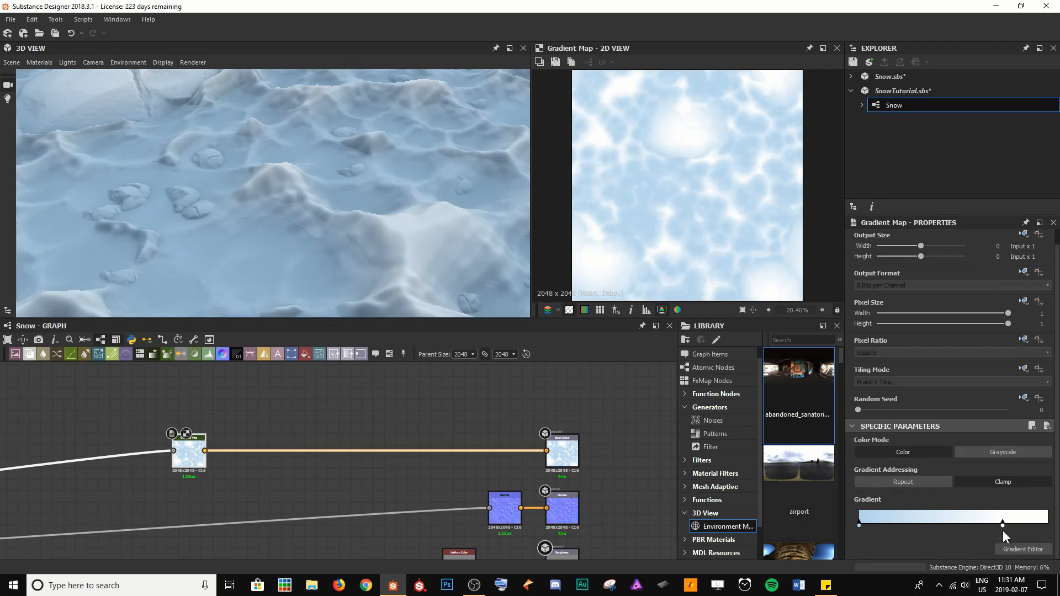
pyautogui.click(1015, 549)
pyautogui.moveTo(465, 273); pyautogui.dragTo(395, 269)
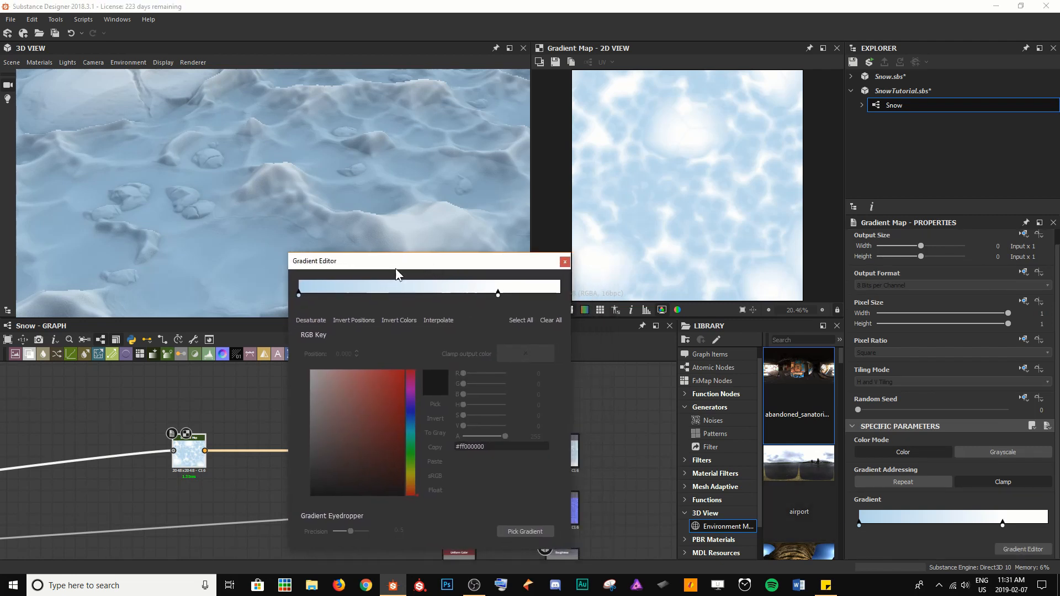
pyautogui.click(299, 294)
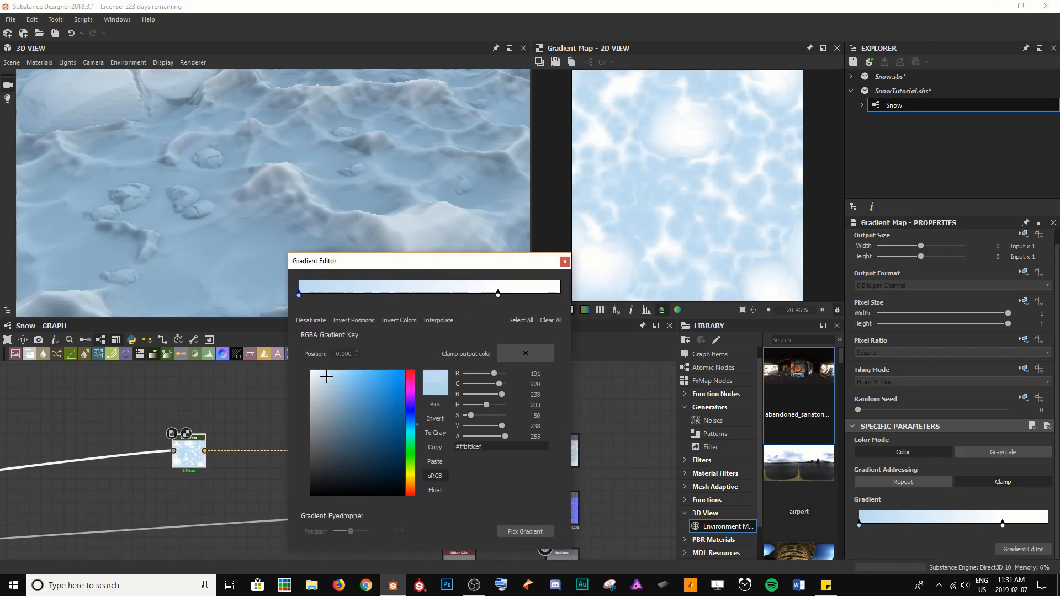
pyautogui.moveTo(323, 374); pyautogui.dragTo(320, 374)
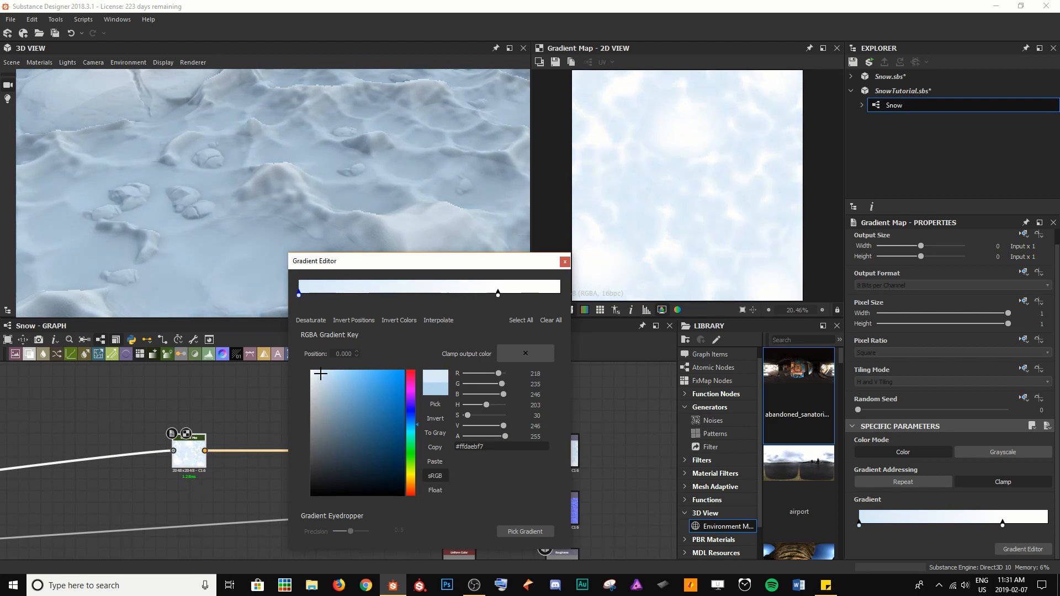
pyautogui.moveTo(147, 198)
pyautogui.mouseDown()
pyautogui.moveTo(246, 185)
pyautogui.moveTo(168, 182)
pyautogui.moveTo(159, 195)
pyautogui.mouseUp()
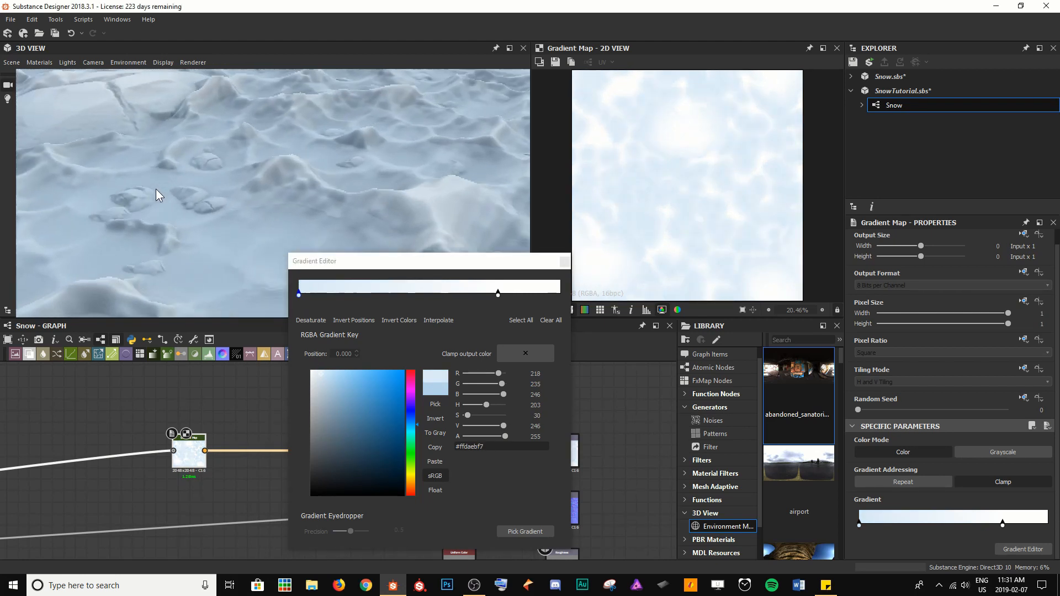
# Move the white gradient key inward to about one sixth of the ramp, keeping the pale blue key at position 0.
pyautogui.moveTo(498, 293); pyautogui.dragTo(462, 294)
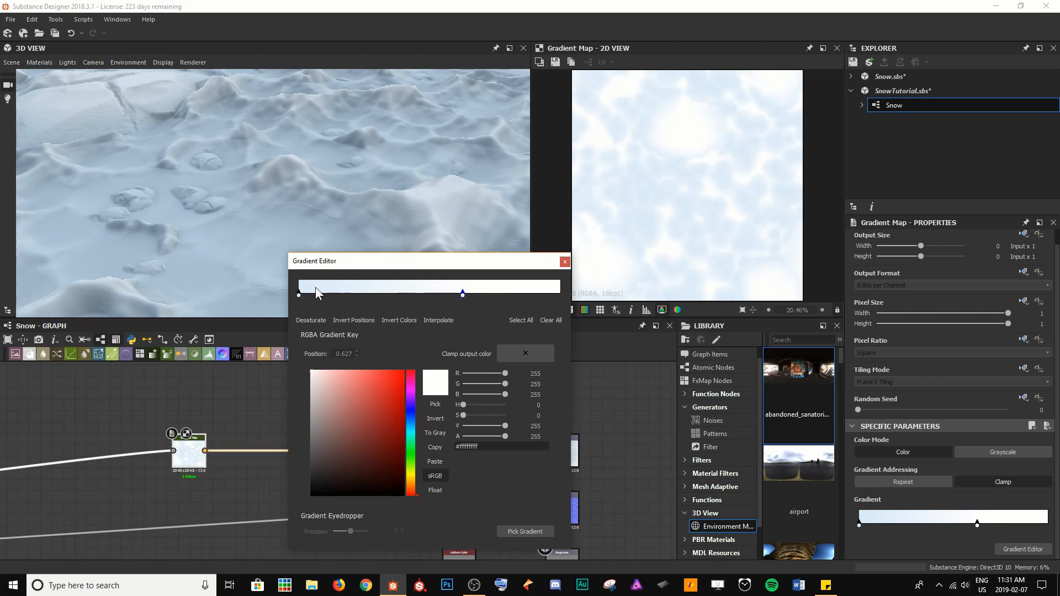
pyautogui.moveTo(299, 294)
pyautogui.mouseDown()
pyautogui.moveTo(332, 293)
pyautogui.moveTo(305, 293)
pyautogui.mouseUp()
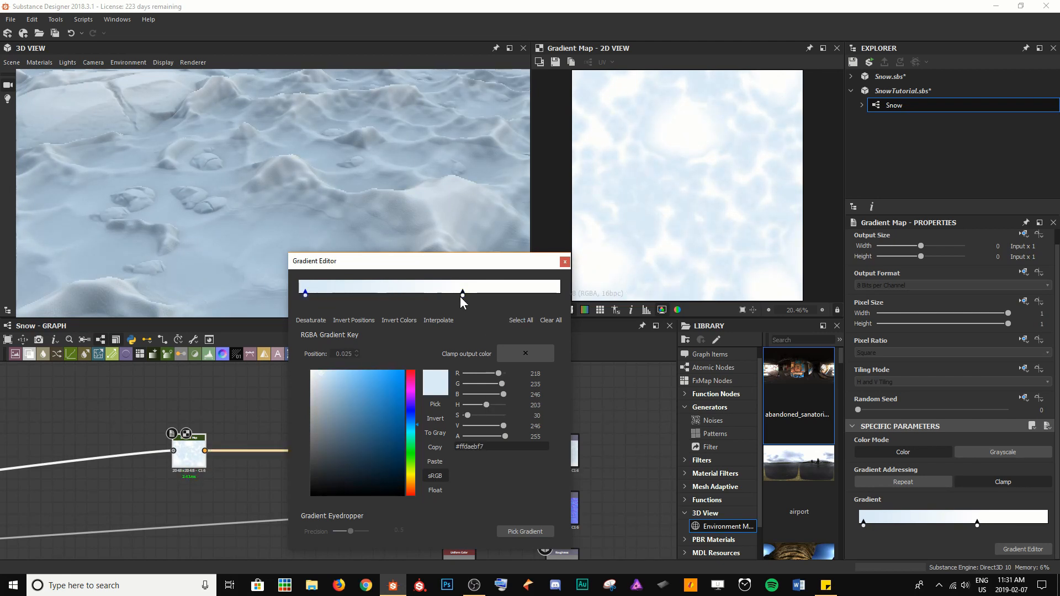
pyautogui.moveTo(462, 295); pyautogui.dragTo(342, 295)
pyautogui.moveTo(422, 230); pyautogui.dragTo(349, 243)
pyautogui.moveTo(305, 294); pyautogui.dragTo(299, 294)
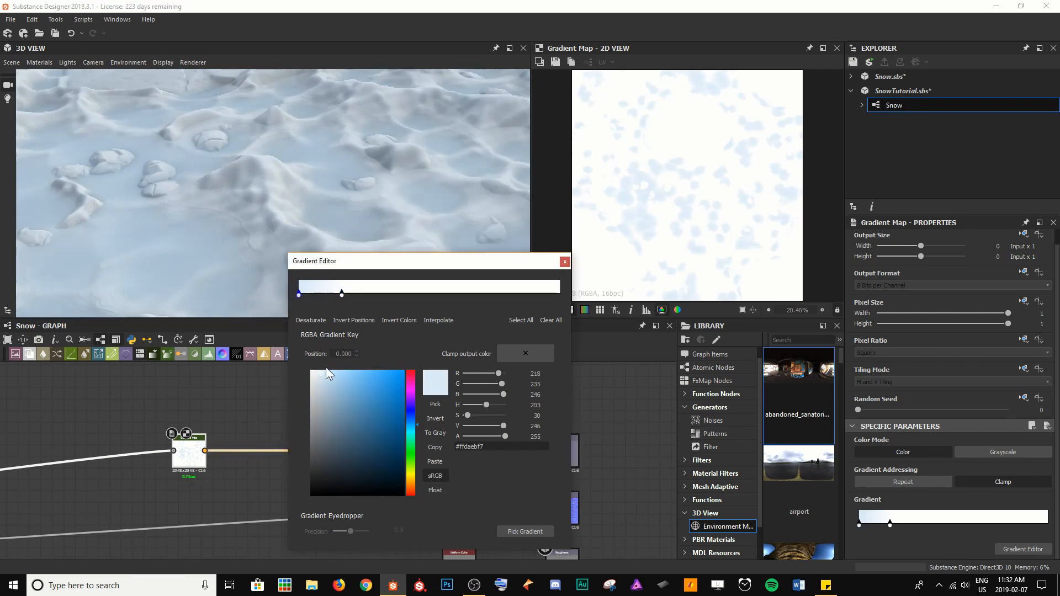
# Recolor the key at position 0 to near-white blue (RGB 241, 245, 247), close the gradient editor and check the snow.
pyautogui.moveTo(318, 377); pyautogui.dragTo(312, 374)
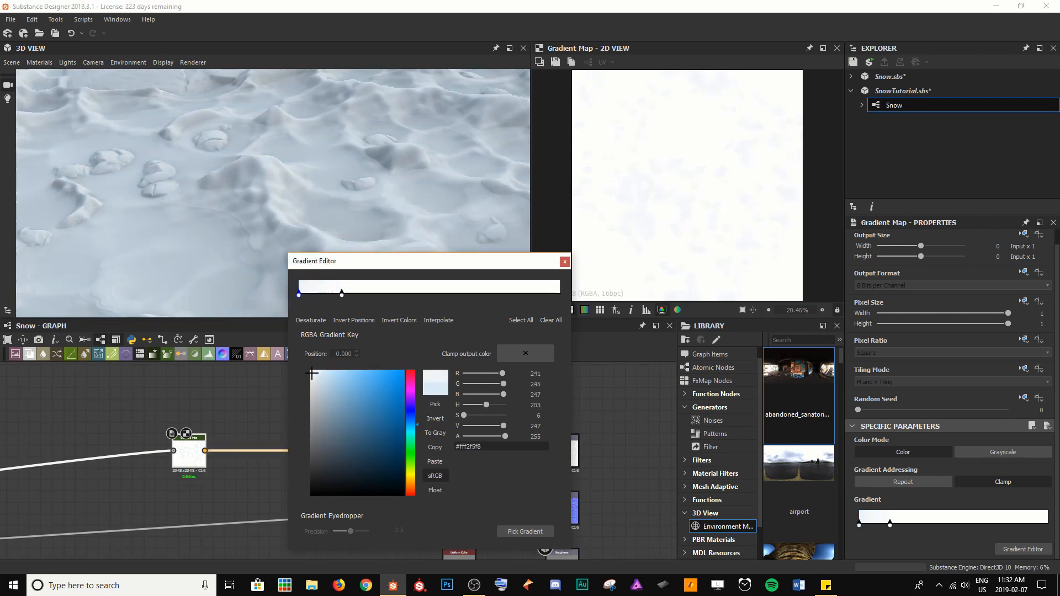
pyautogui.click(565, 261)
pyautogui.scroll(5, 685, 232)
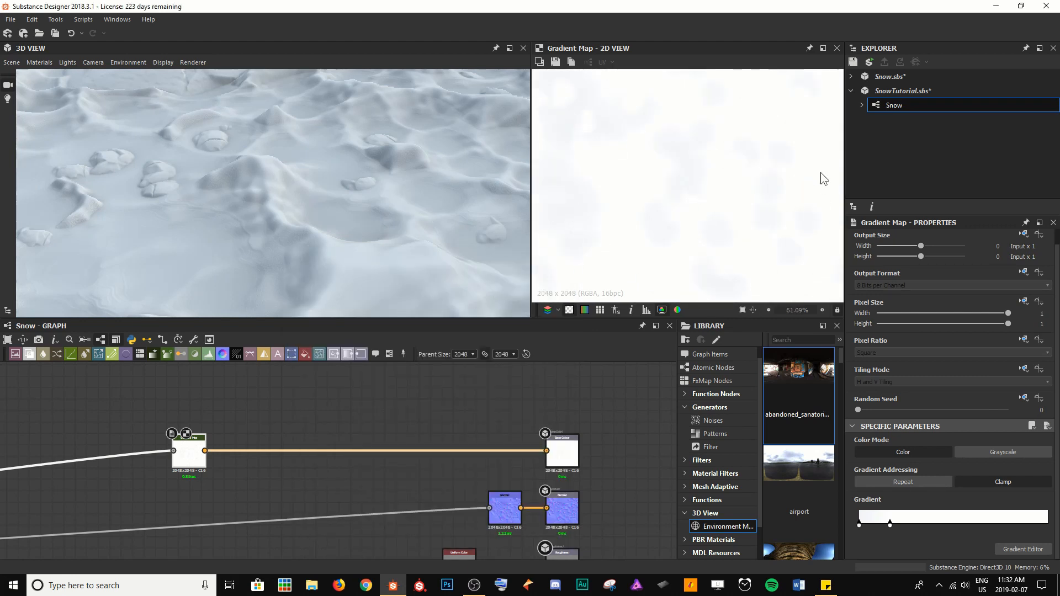
pyautogui.scroll(-5, 604, 236)
pyautogui.moveTo(266, 194); pyautogui.dragTo(337, 182)
# Add a Gradient Map node fed by the blended height of the Rock Formation frame's final Height Blend.
pyautogui.moveTo(243, 446)
pyautogui.mouseDown(button='middle')
pyautogui.moveTo(339, 442)
pyautogui.moveTo(472, 394)
pyautogui.mouseUp(button='middle')
pyautogui.scroll(-3, 357, 435)
pyautogui.moveTo(225, 464); pyautogui.dragTo(579, 430, button='middle')
pyautogui.moveTo(204, 421); pyautogui.dragTo(302, 414, button='middle')
pyautogui.scroll(-3, 302, 414)
pyautogui.moveTo(262, 505); pyautogui.dragTo(246, 446, button='middle')
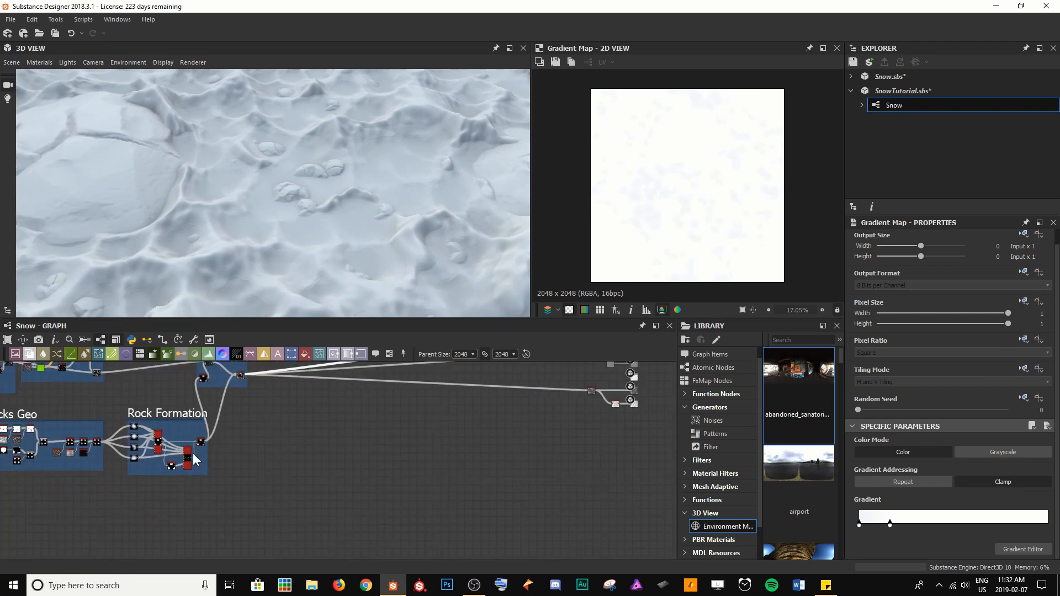
pyautogui.scroll(5, 194, 454)
pyautogui.moveTo(267, 406); pyautogui.dragTo(186, 490, button='middle')
pyautogui.scroll(-2, 186, 490)
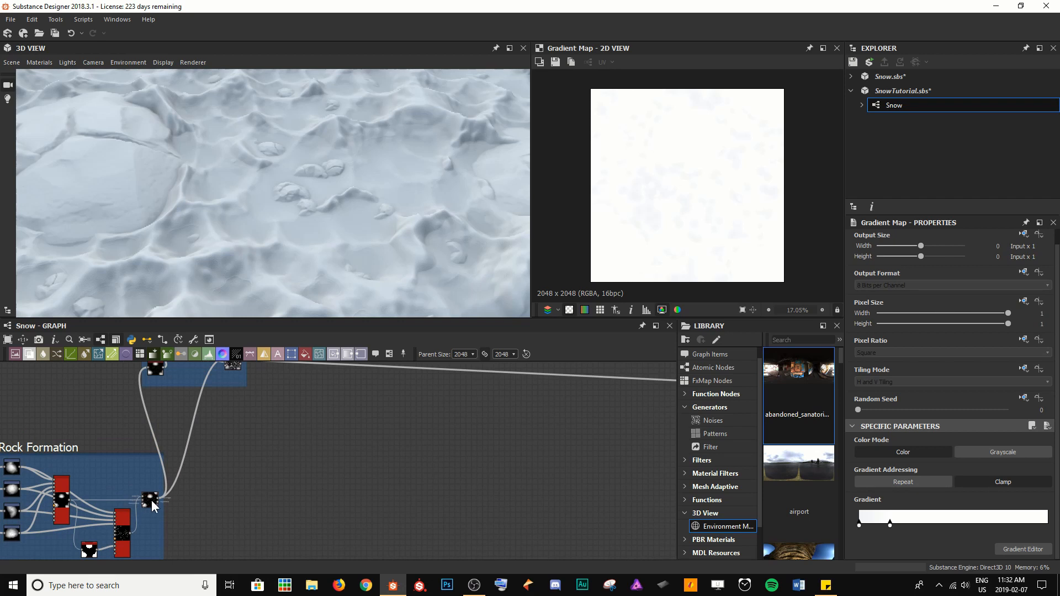
pyautogui.doubleClick(151, 501)
pyautogui.scroll(4, 201, 494)
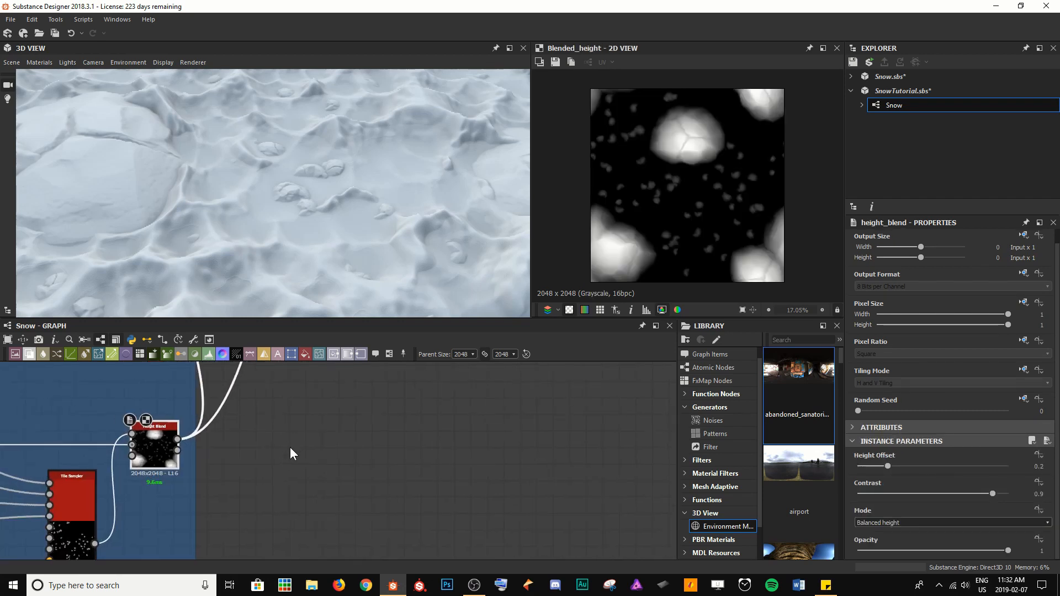
pyautogui.press('space')
pyautogui.write('grad')
pyautogui.press('Return')
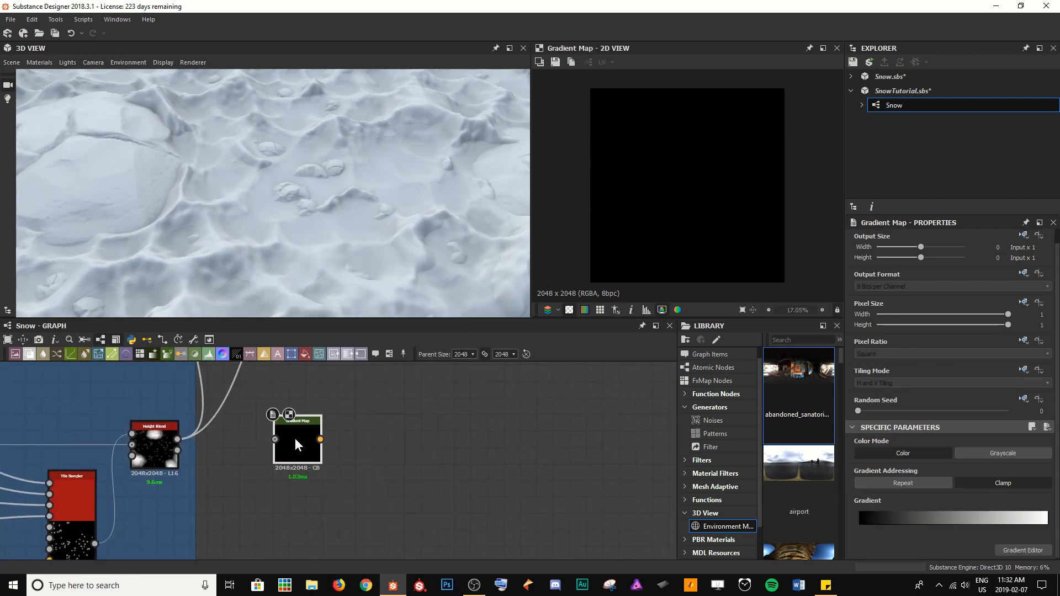
pyautogui.moveTo(273, 440); pyautogui.dragTo(274, 440)
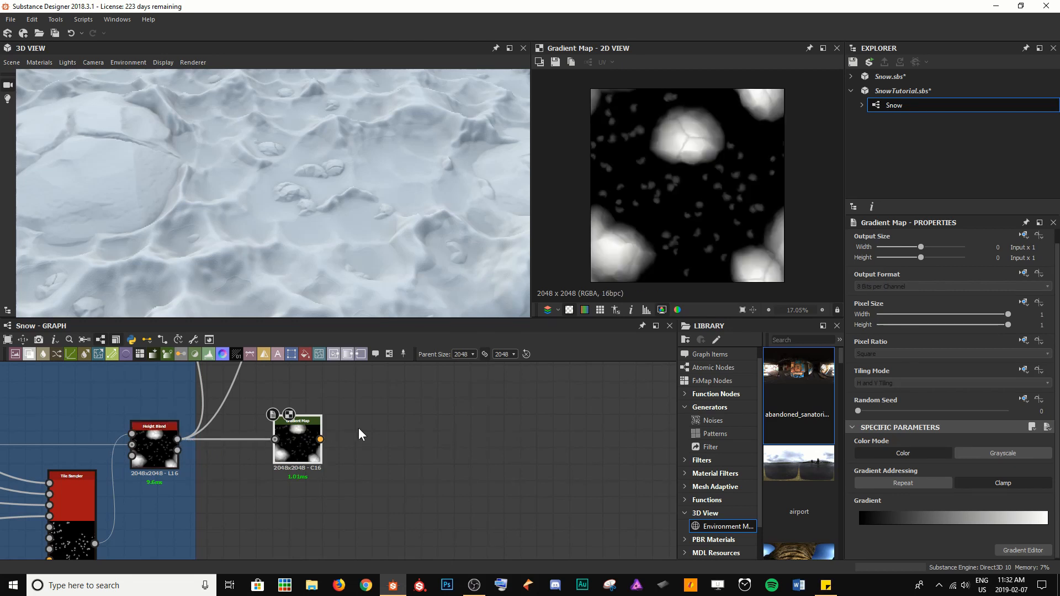
# Move the rock Gradient Map node directly above the base color Gradient Map near the graph's outputs.
pyautogui.scroll(-5, 359, 433)
pyautogui.moveTo(369, 448); pyautogui.dragTo(506, 396)
pyautogui.moveTo(506, 396); pyautogui.dragTo(236, 506, button='middle')
pyautogui.moveTo(235, 506); pyautogui.dragTo(314, 403)
pyautogui.scroll(5, 356, 468)
pyautogui.scroll(2, 326, 412)
# Insert a Blend node after the base color Gradient Map and connect the rock Gradient Map as its foreground.
pyautogui.doubleClick(311, 479)
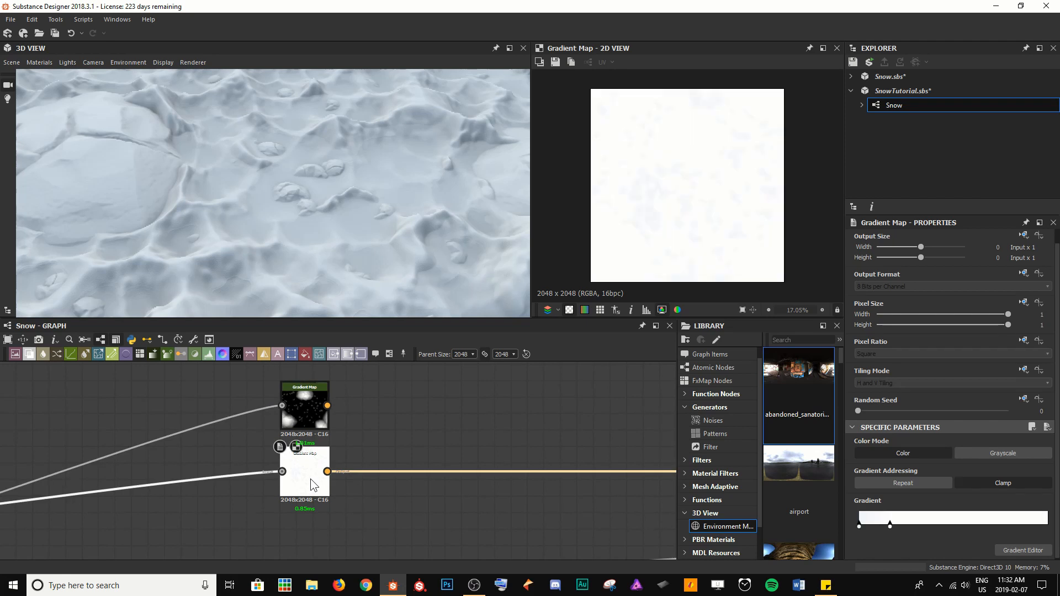
pyautogui.press('space')
pyautogui.write('b')
pyautogui.press('Return')
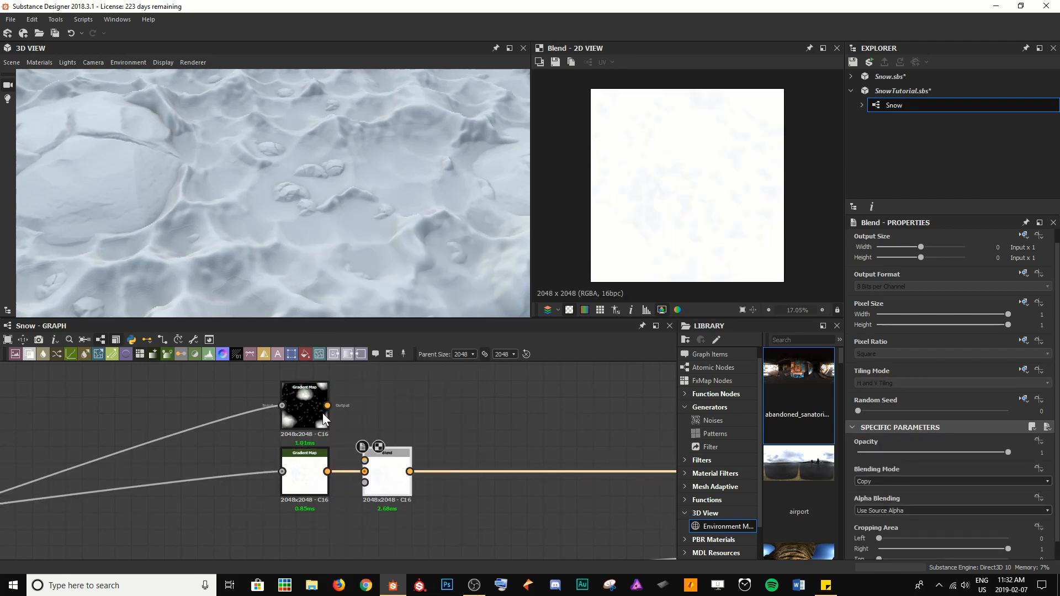
pyautogui.moveTo(328, 405); pyautogui.dragTo(364, 461)
pyautogui.click(400, 483)
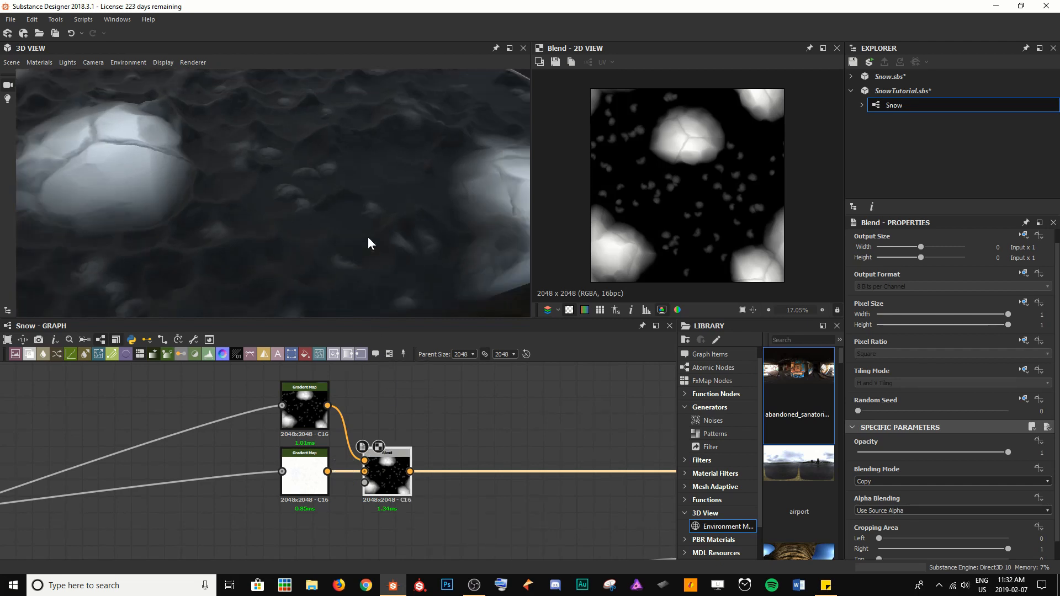
# Compare the final Height Blend's height mask and blended height outputs with the small rocks in the 3D view.
pyautogui.moveTo(368, 237); pyautogui.dragTo(284, 260)
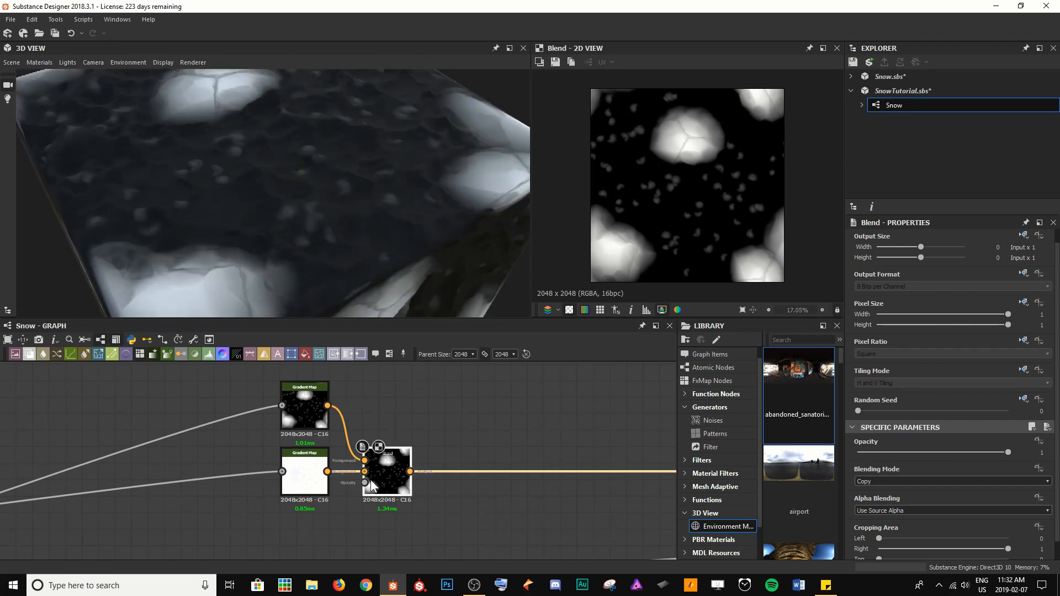
pyautogui.scroll(-5, 224, 492)
pyautogui.moveTo(142, 516); pyautogui.dragTo(509, 463, button='middle')
pyautogui.scroll(1, 191, 449)
pyautogui.scroll(3, 260, 454)
pyautogui.doubleClick(255, 431)
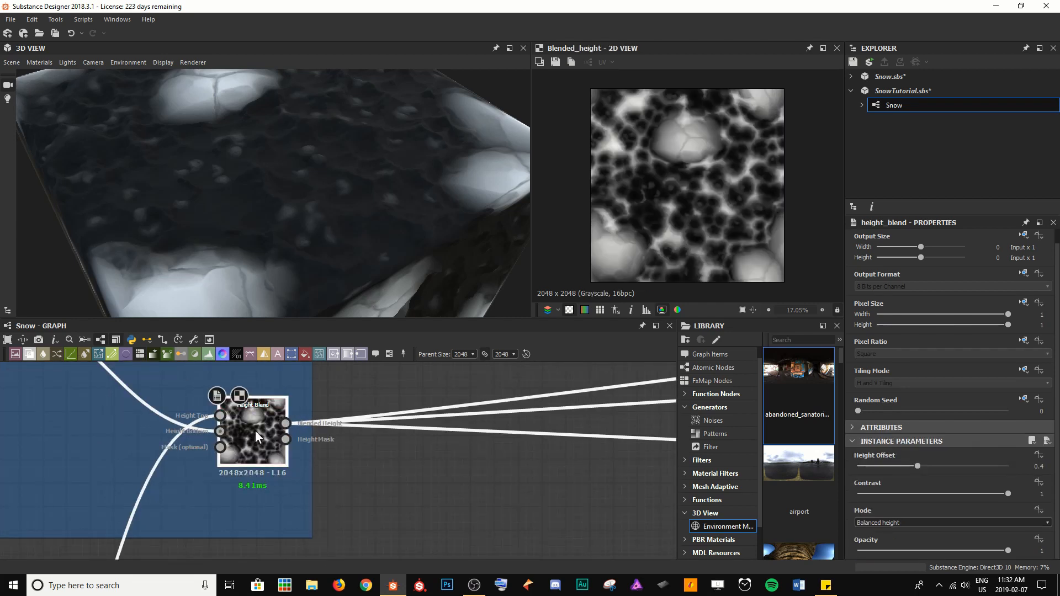
pyautogui.doubleClick(285, 440)
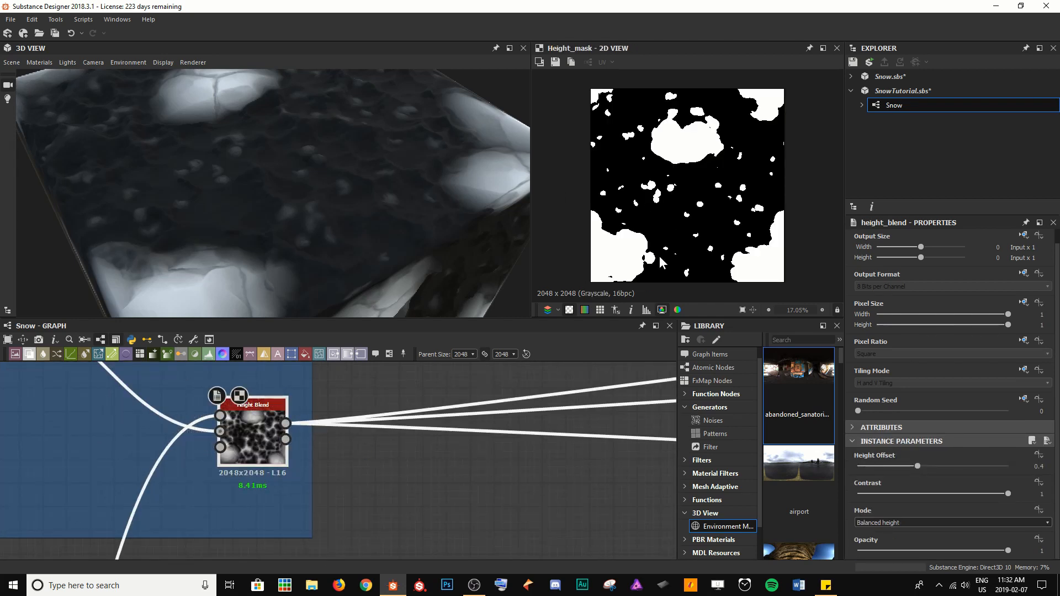
pyautogui.scroll(8, 644, 219)
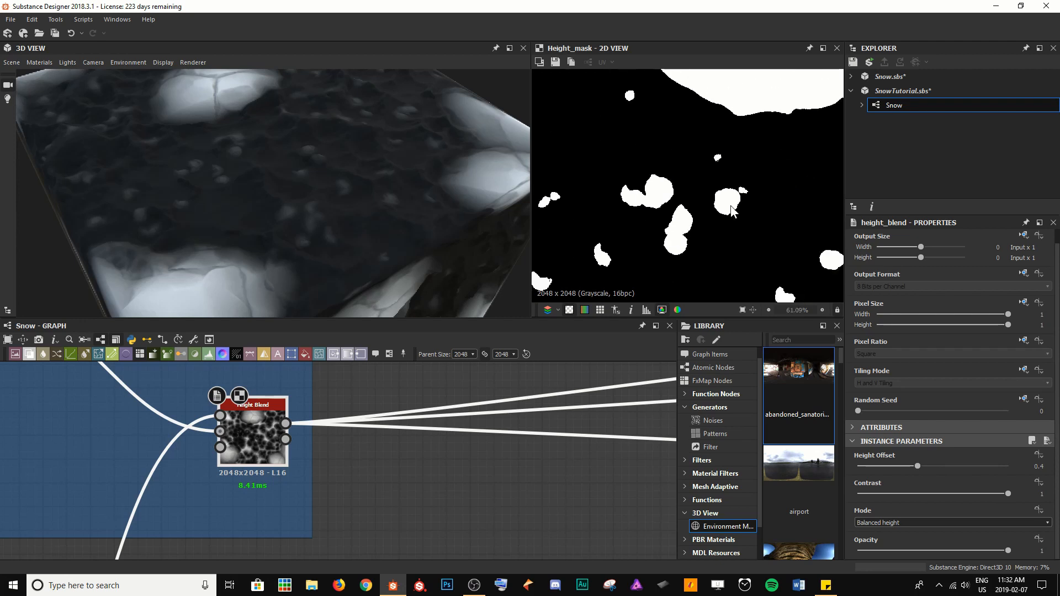
pyautogui.doubleClick(255, 449)
pyautogui.scroll(2, 769, 231)
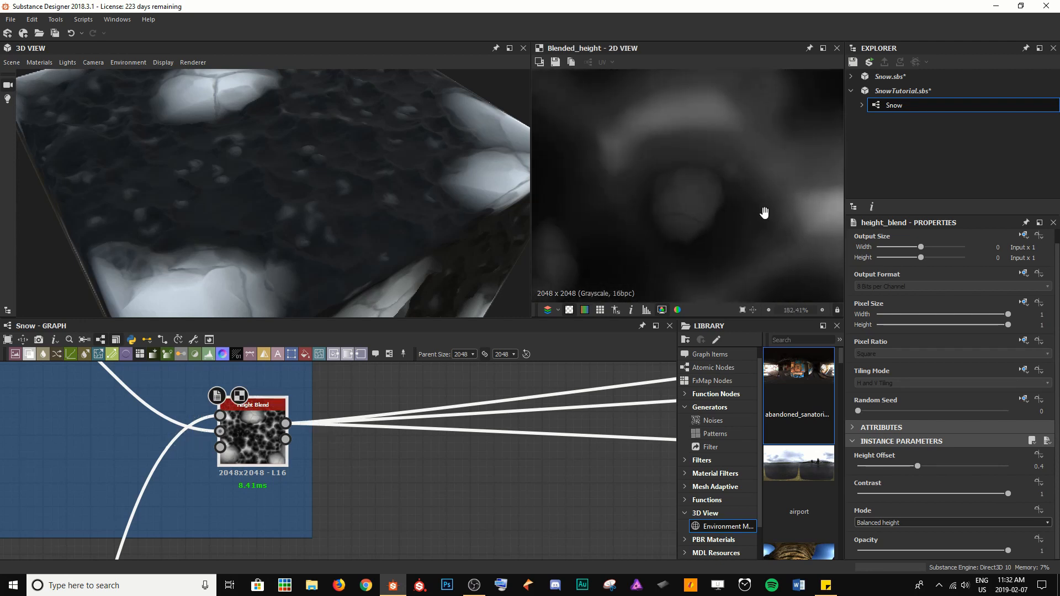
pyautogui.scroll(6, 274, 176)
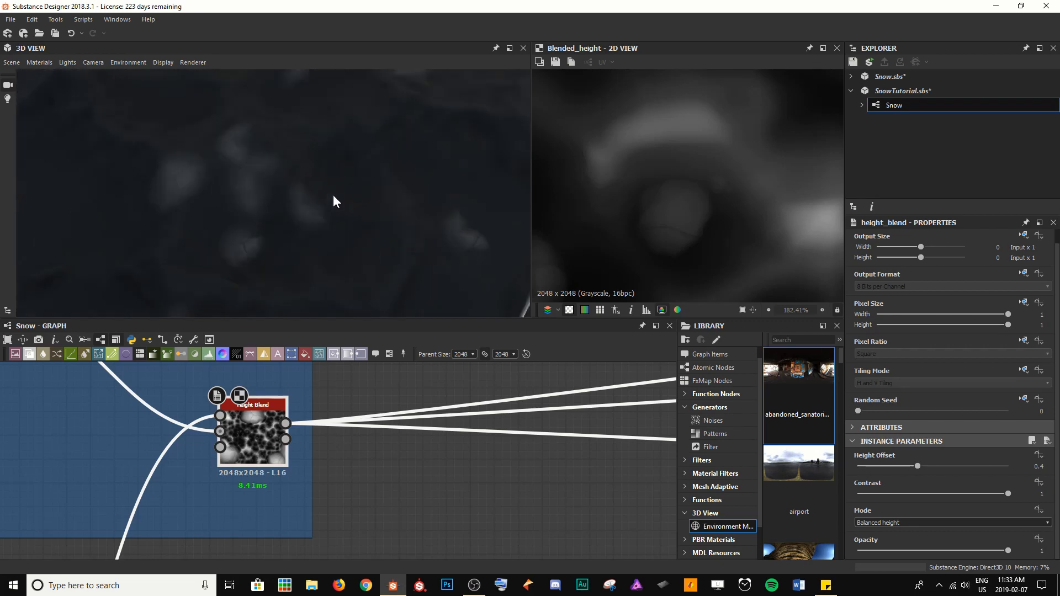
pyautogui.moveTo(333, 194); pyautogui.dragTo(343, 201, button='middle')
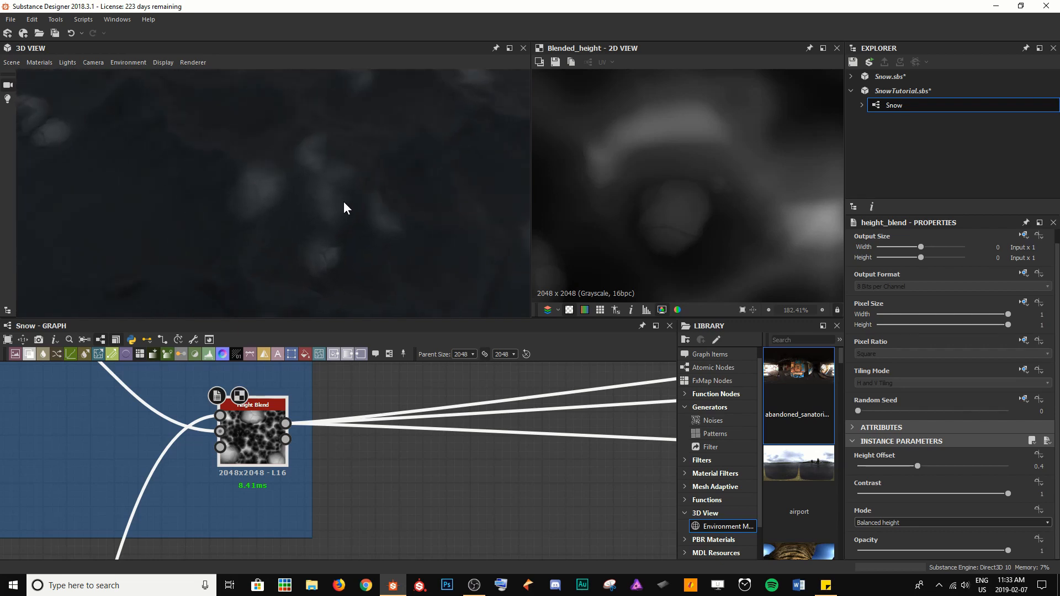
pyautogui.scroll(3, 273, 198)
pyautogui.moveTo(273, 197); pyautogui.dragTo(268, 157, button='middle')
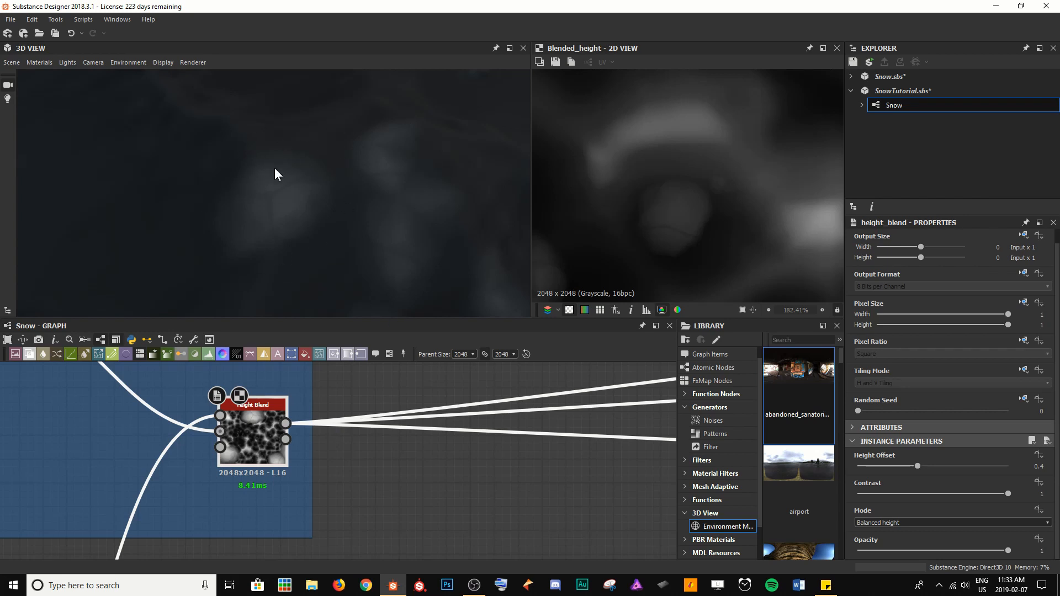
pyautogui.scroll(-3, 287, 170)
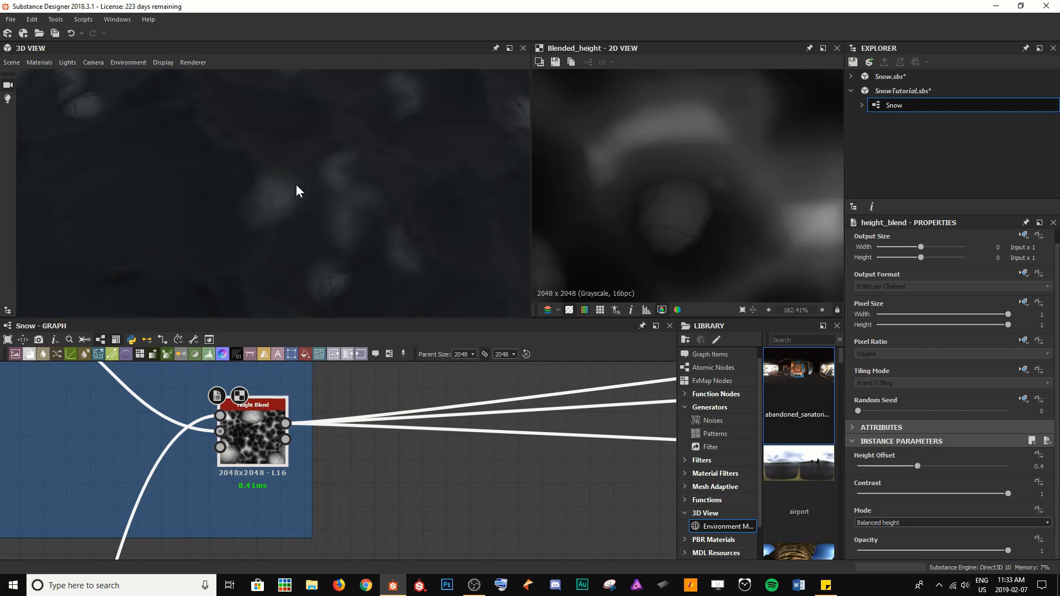
# Connect the final Height Blend's Height Mask output to the opacity input of the base color Blend node.
pyautogui.click(287, 442)
pyautogui.scroll(-5, 453, 441)
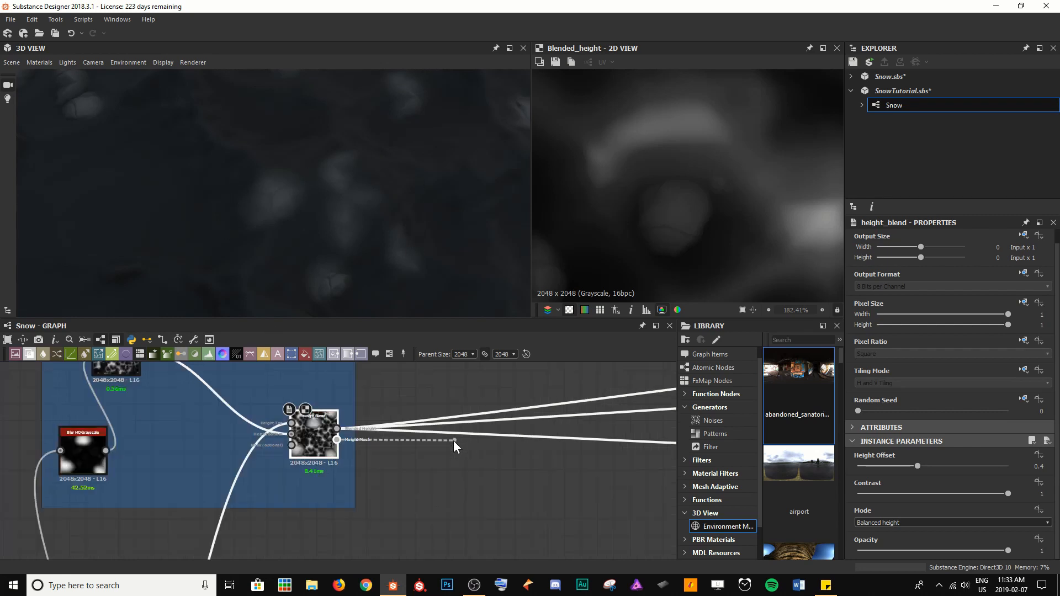
pyautogui.moveTo(452, 441); pyautogui.dragTo(295, 441, button='middle')
pyautogui.scroll(-2, 296, 446)
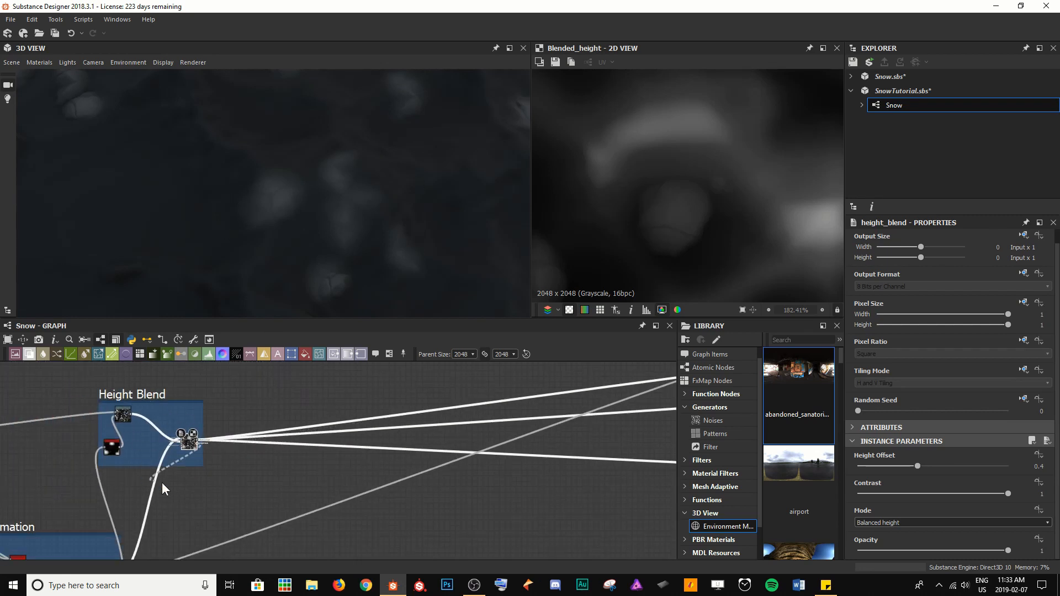
pyautogui.moveTo(489, 415); pyautogui.dragTo(6, 498, button='middle')
pyautogui.scroll(4, 371, 457)
pyautogui.click(377, 443)
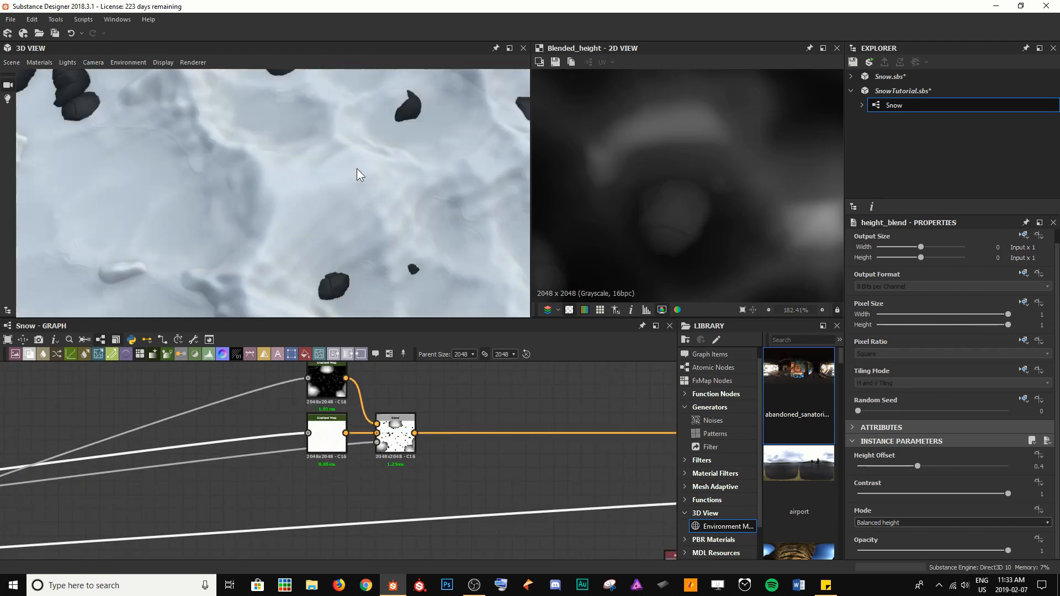
# Check the masked rocks in the 3D view from a wider angle and save the SnowTutorial package.
pyautogui.scroll(-5, 357, 165)
pyautogui.moveTo(357, 164); pyautogui.dragTo(251, 233)
pyautogui.moveTo(274, 233); pyautogui.dragTo(386, 292, button='right')
pyautogui.click(496, 402)
pyautogui.hotkey('ctrl', 's')
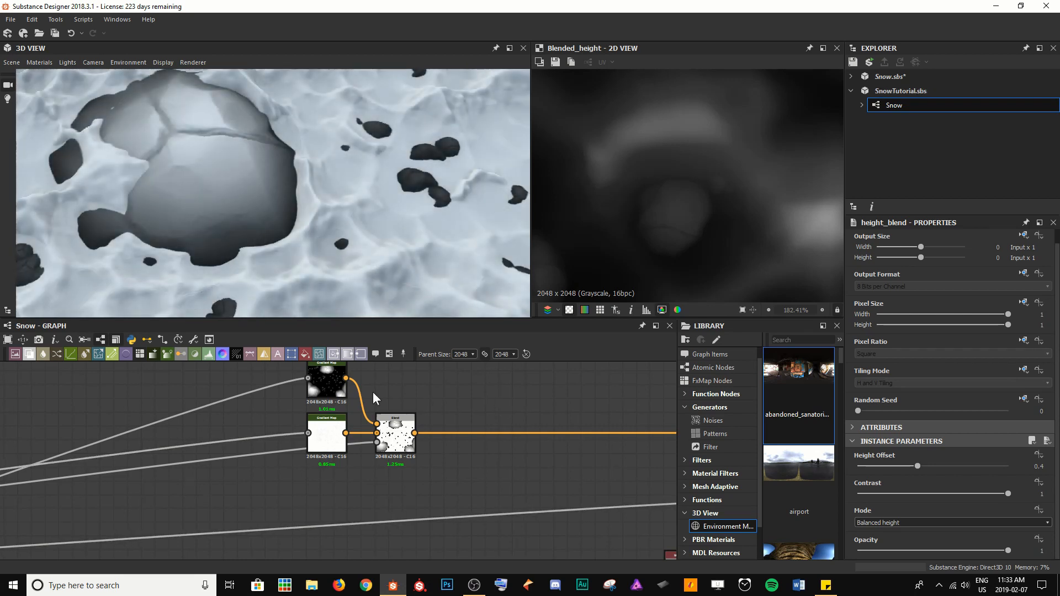
# Open the rock Gradient Map's gradient for editing and recolor its start key to dark grey #222222.
pyautogui.moveTo(371, 403); pyautogui.dragTo(369, 452, button='middle')
pyautogui.doubleClick(329, 429)
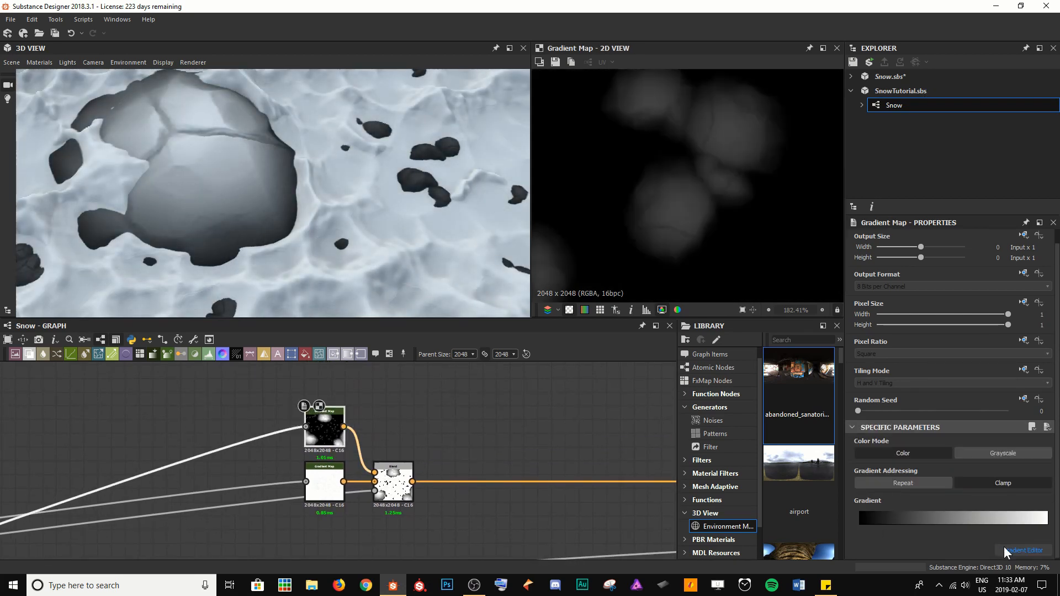
pyautogui.click(1024, 551)
pyautogui.click(560, 293)
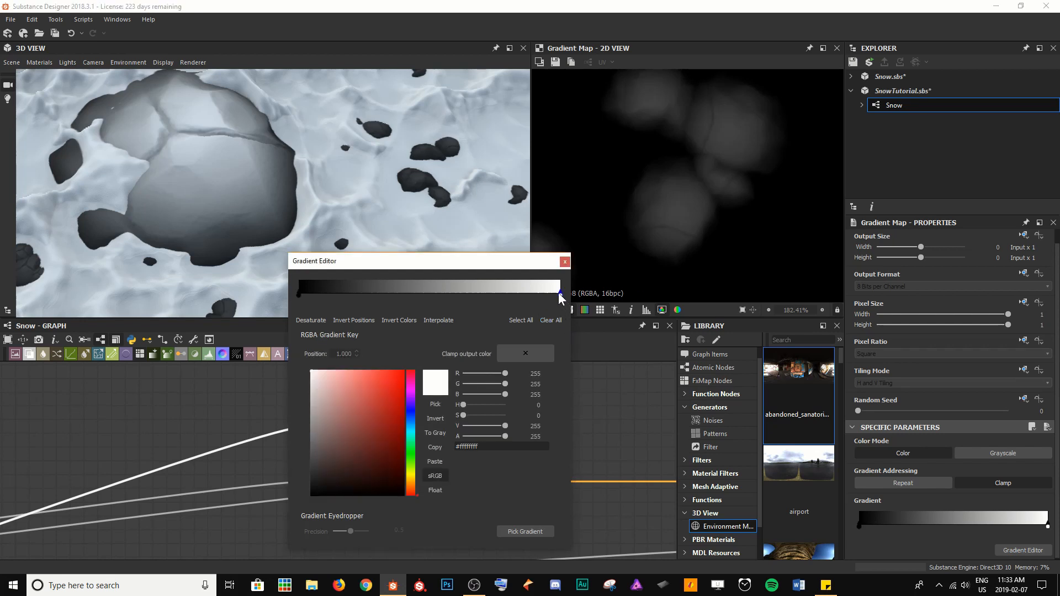
pyautogui.click(299, 294)
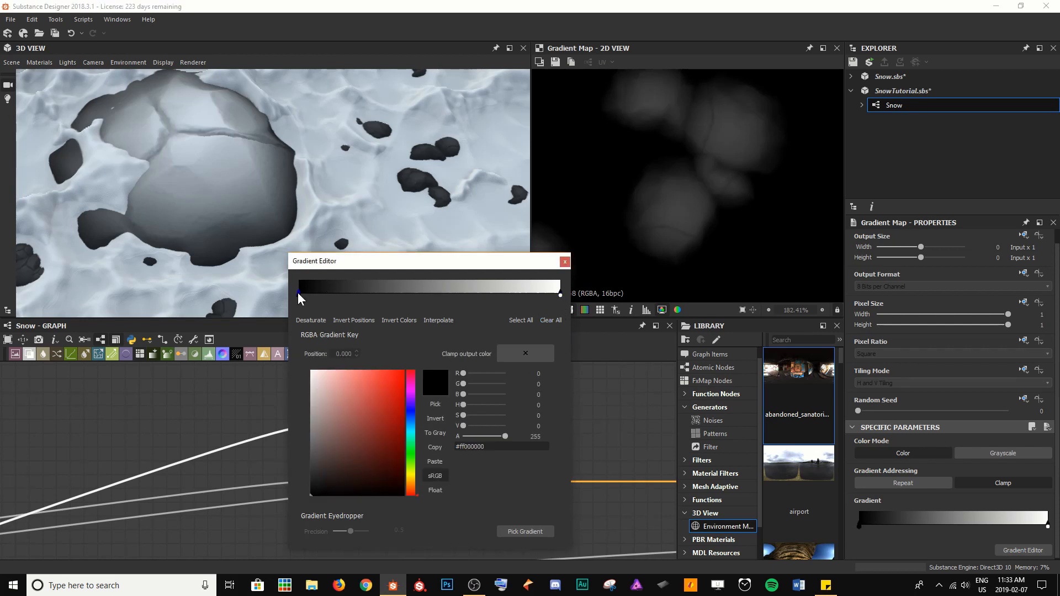
pyautogui.moveTo(351, 473); pyautogui.dragTo(296, 480)
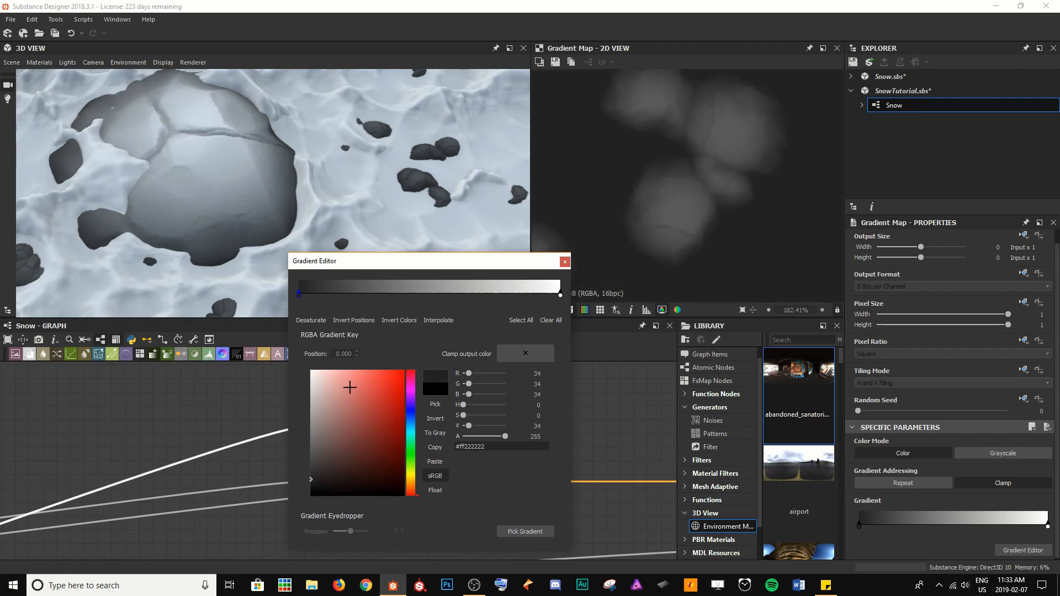
# Recolor the rock gradient's end key to dark grey #363636 and move it to a position of about 0.34.
pyautogui.click(560, 294)
pyautogui.moveTo(320, 416); pyautogui.dragTo(281, 470)
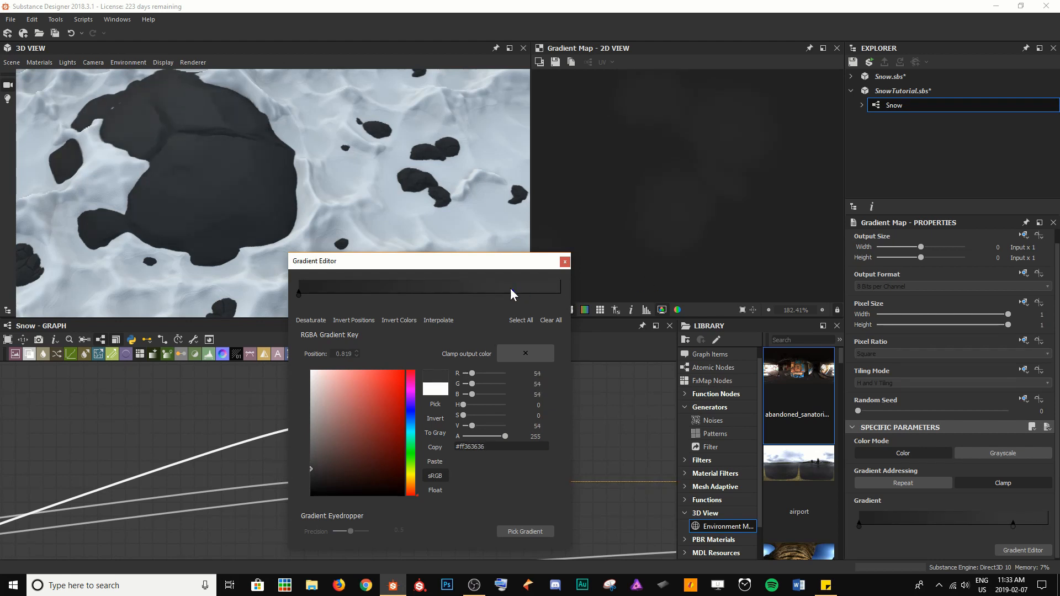
pyautogui.moveTo(456, 287); pyautogui.dragTo(383, 297)
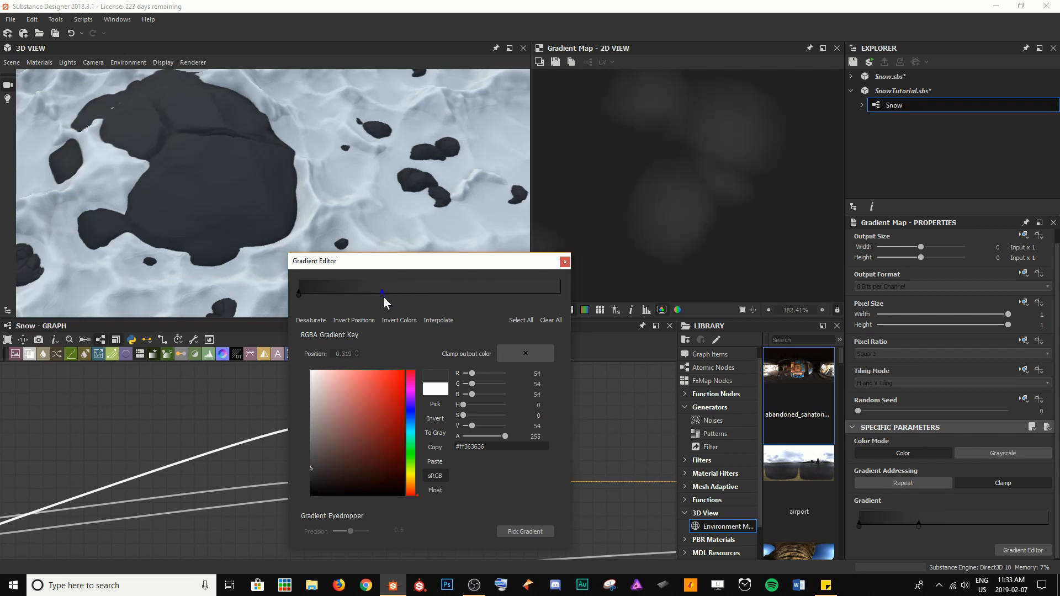
pyautogui.moveTo(412, 170); pyautogui.dragTo(326, 188)
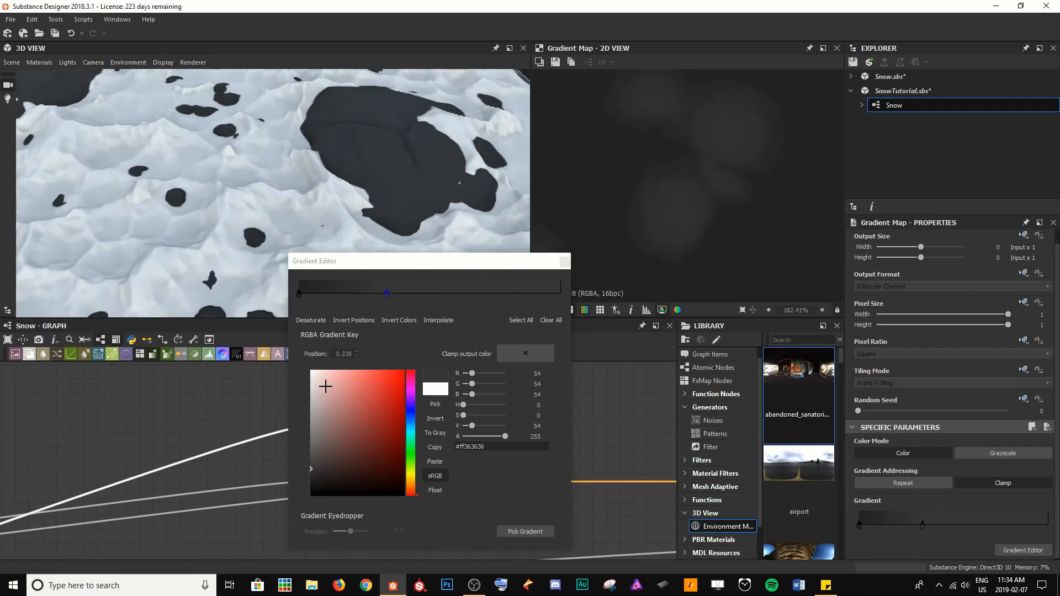
# Tint the rock gradient's lighter key to about #2f2d2d and move the #222222 key slightly inward from the start.
pyautogui.click(315, 472)
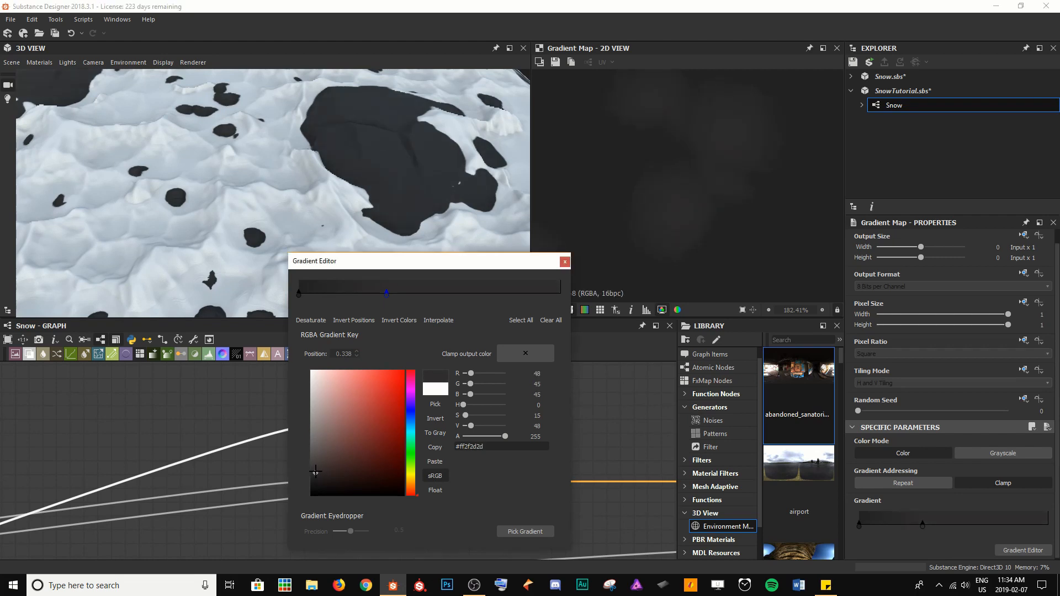
pyautogui.click(298, 294)
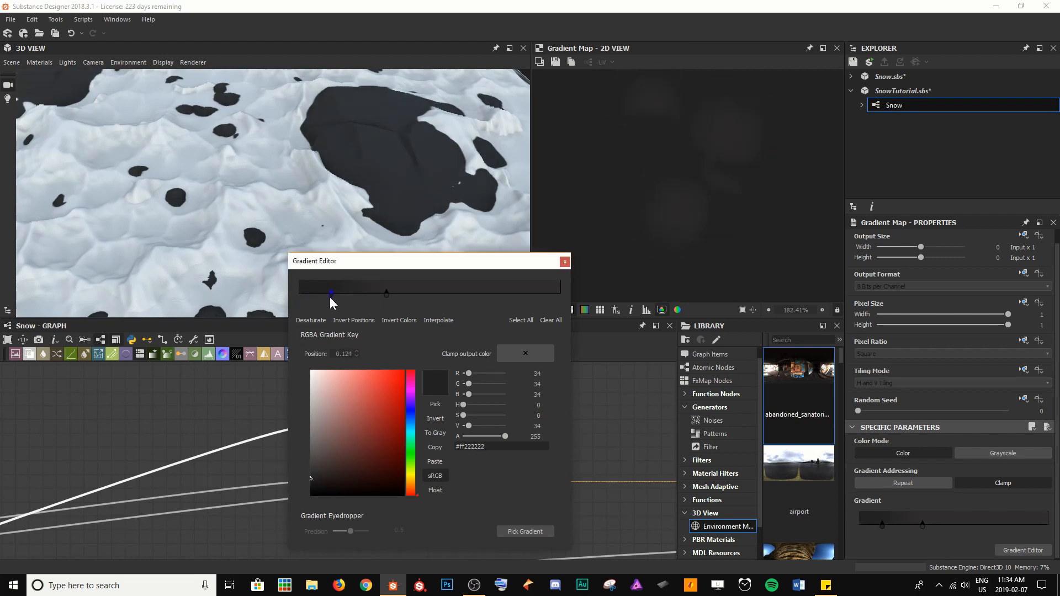
pyautogui.moveTo(299, 294); pyautogui.dragTo(338, 298)
pyautogui.click(565, 262)
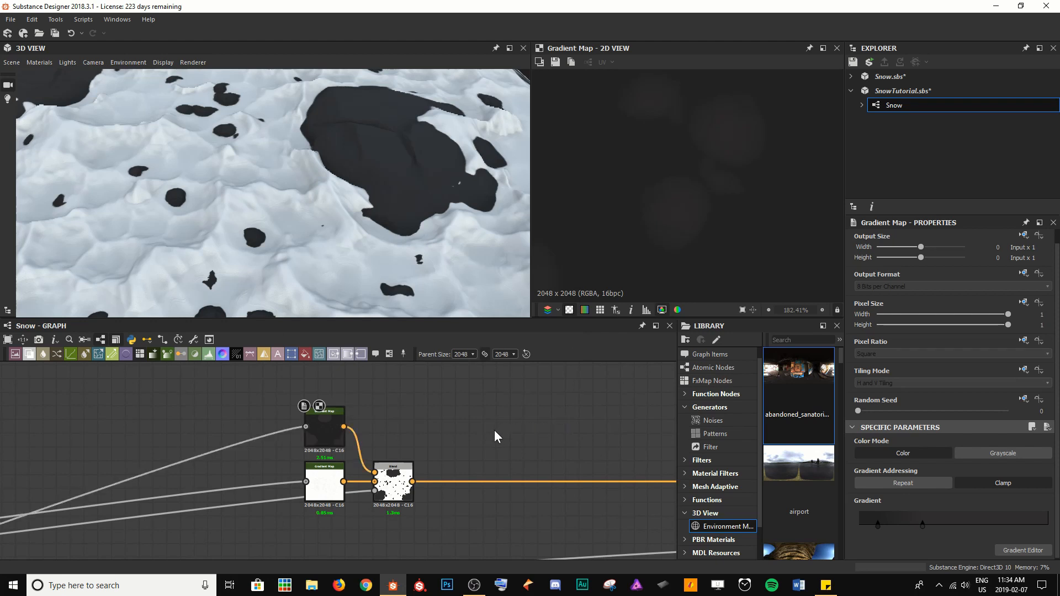
# Inspect the recolored rocks in the 3D view and the base color Blend output, and save the SnowTutorial package.
pyautogui.moveTo(360, 226); pyautogui.dragTo(338, 193)
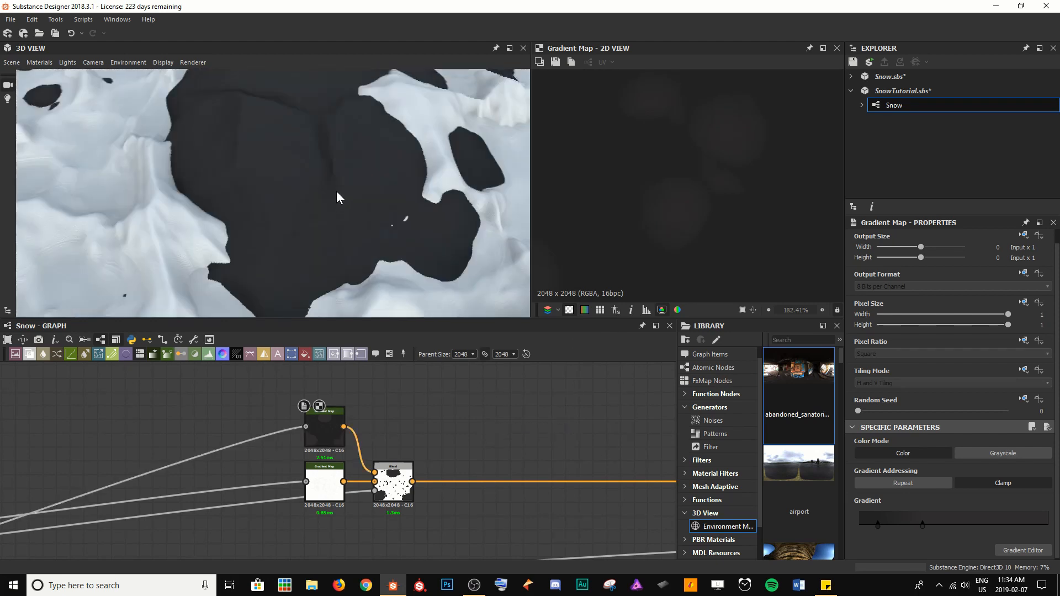
pyautogui.scroll(-1, 491, 468)
pyautogui.click(405, 484)
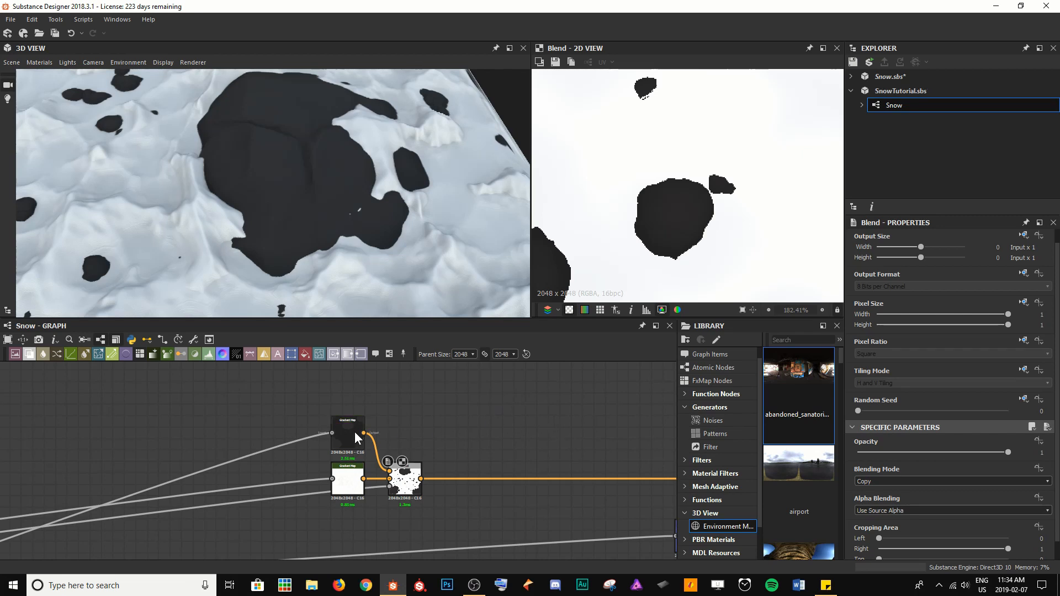
# Move the rock Gradient Map and the Normal node well ahead of the base color Blend to make room in the graph.
pyautogui.moveTo(355, 432); pyautogui.dragTo(160, 434)
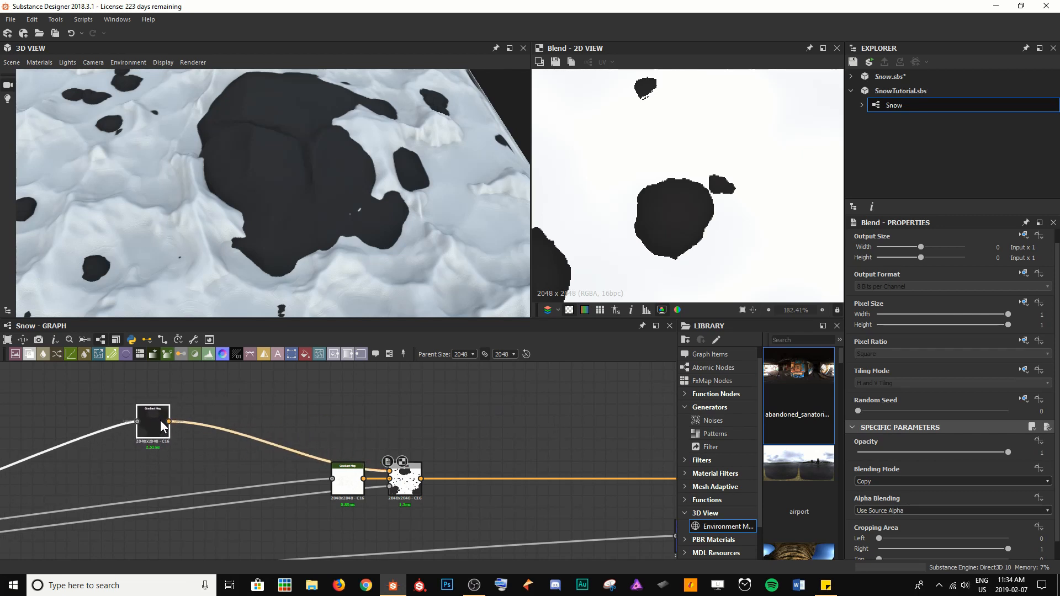
pyautogui.scroll(-3, 293, 497)
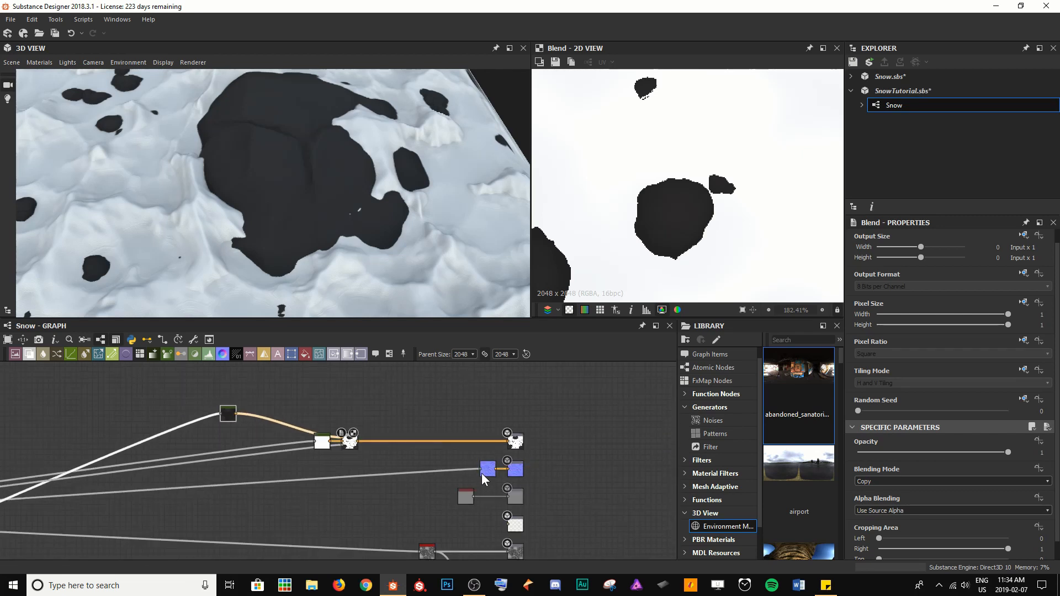
pyautogui.moveTo(482, 472); pyautogui.dragTo(226, 489)
pyautogui.scroll(3, 226, 489)
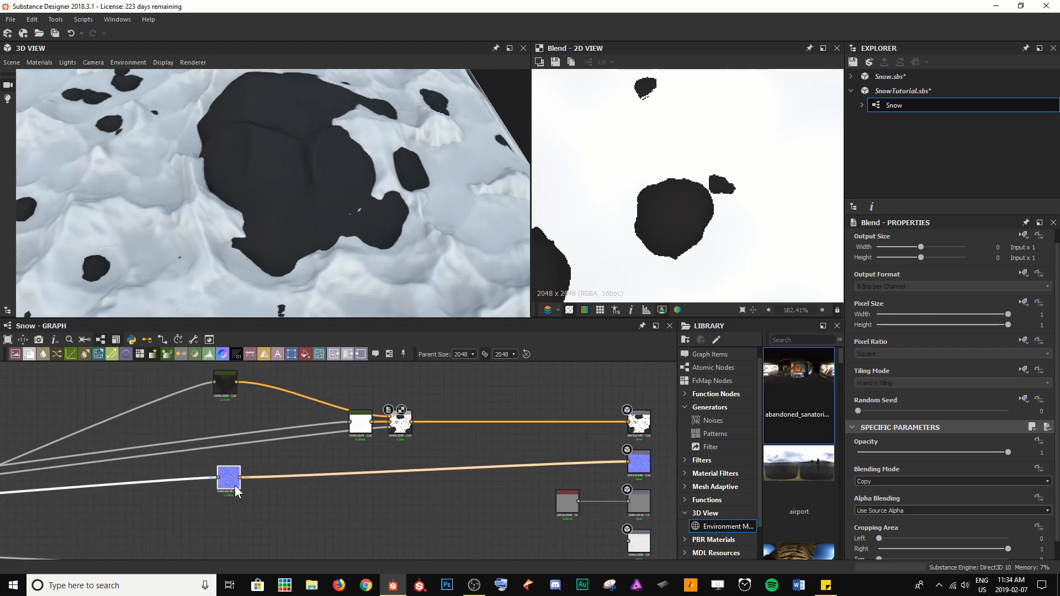
pyautogui.moveTo(281, 448); pyautogui.dragTo(287, 460, button='middle')
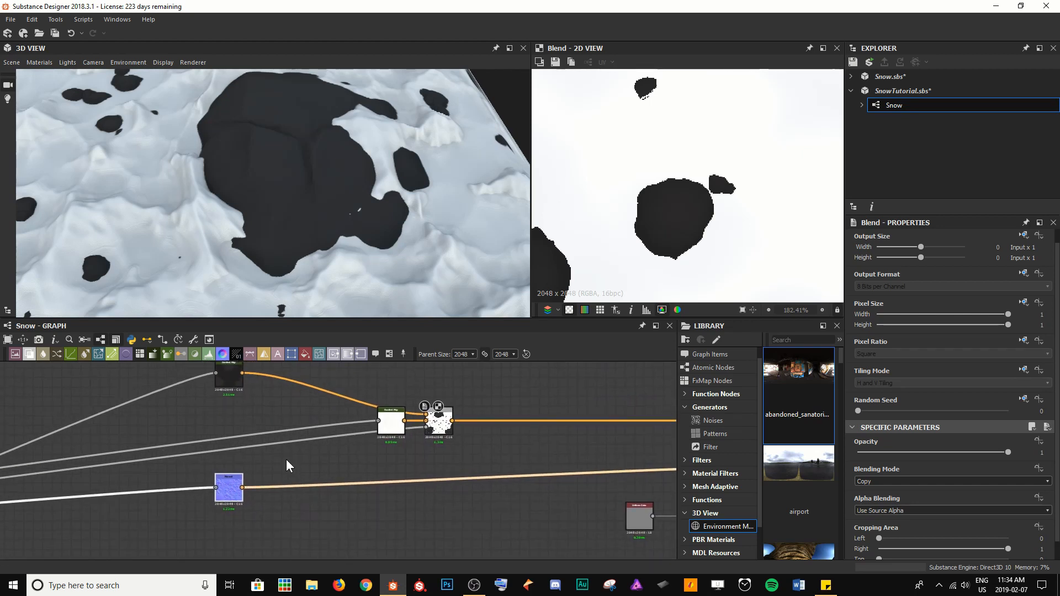
# Add a Curvature node fed by the Normal node's output and place it directly below the rock Gradient Map.
pyautogui.press('space')
pyautogui.write('curv')
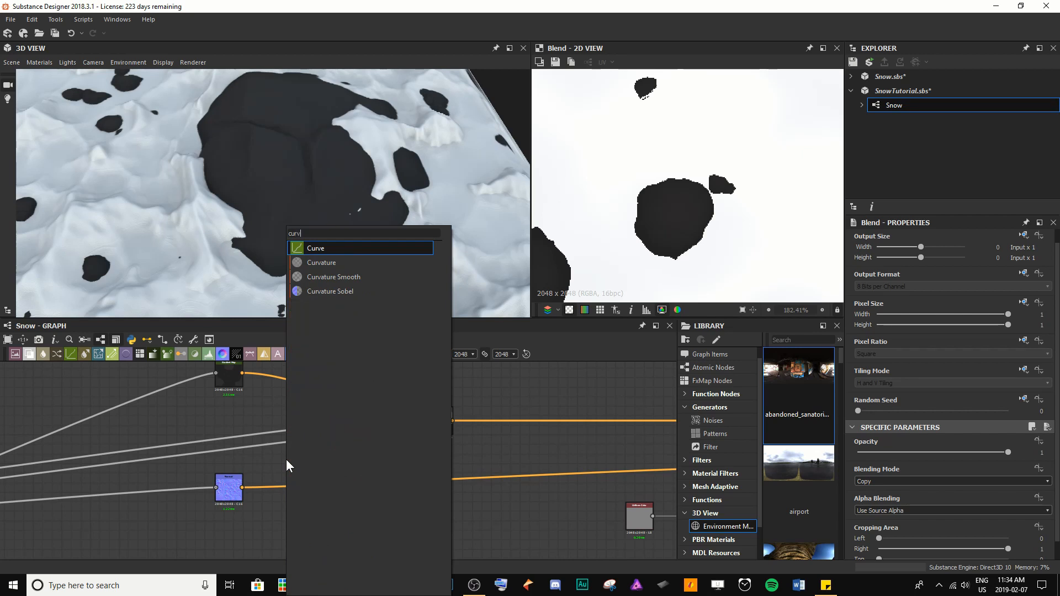
pyautogui.press('Down')
pyautogui.press('Return')
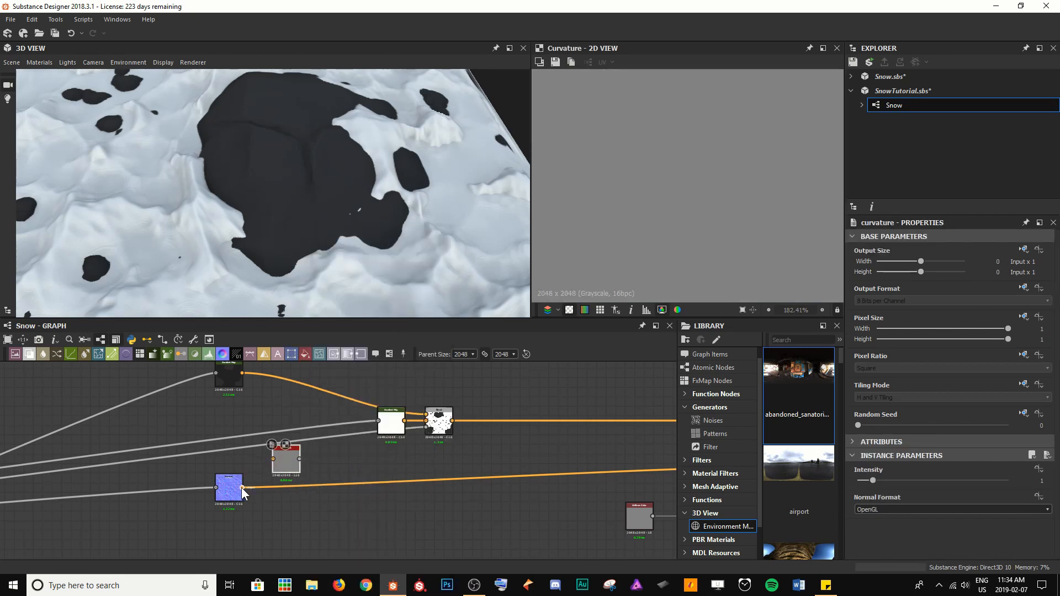
pyautogui.moveTo(286, 469); pyautogui.dragTo(233, 426)
pyautogui.moveTo(217, 497); pyautogui.dragTo(140, 502)
pyautogui.moveTo(197, 483); pyautogui.dragTo(175, 573, button='middle')
pyautogui.scroll(3, 189, 523)
pyautogui.moveTo(205, 506); pyautogui.dragTo(206, 493)
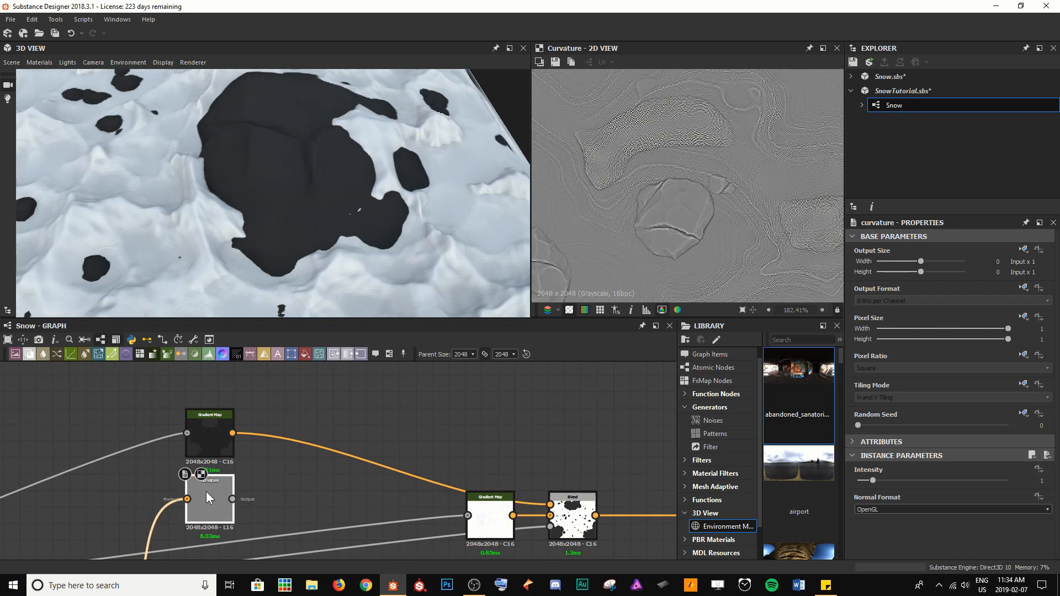
# Add a Blend node after the Curvature node and route the curvature output into its opacity input.
pyautogui.press('space')
pyautogui.write('b')
pyautogui.press('Return')
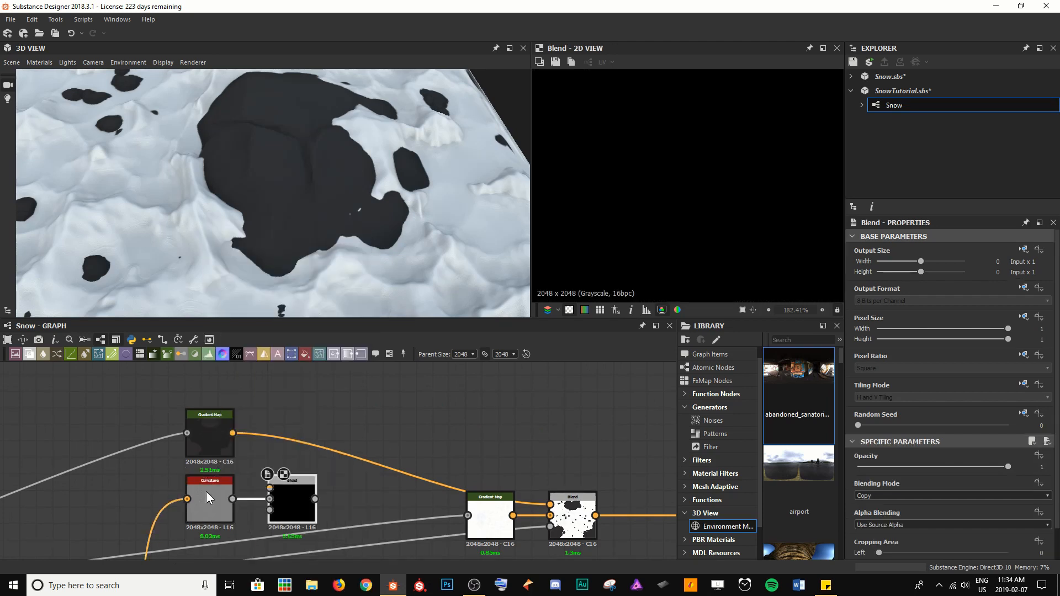
pyautogui.moveTo(284, 496); pyautogui.dragTo(320, 496)
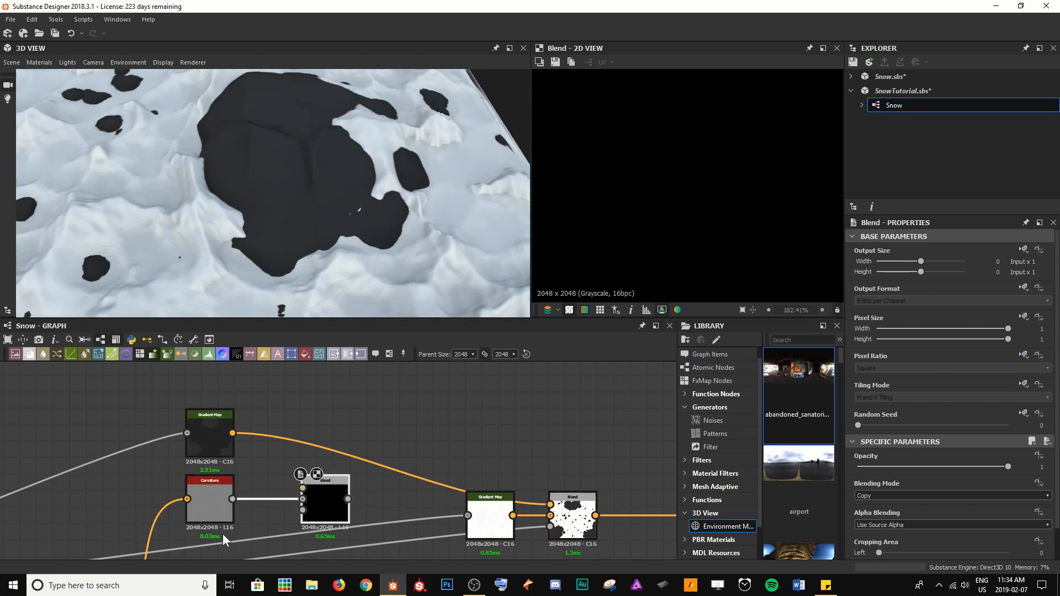
pyautogui.scroll(4, 276, 469)
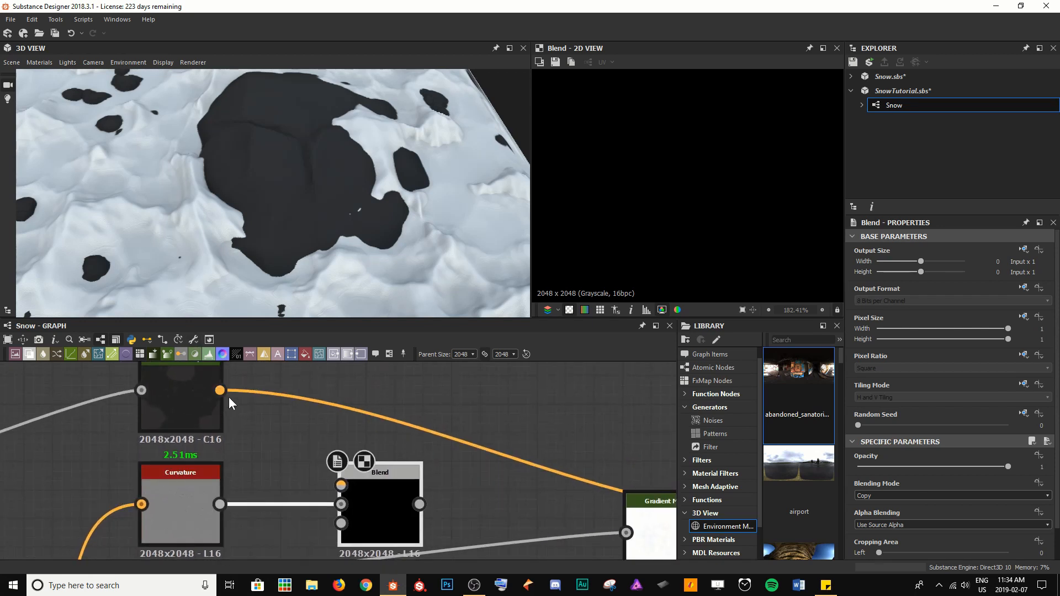
pyautogui.scroll(-4, 243, 491)
pyautogui.moveTo(246, 506); pyautogui.dragTo(267, 459, button='middle')
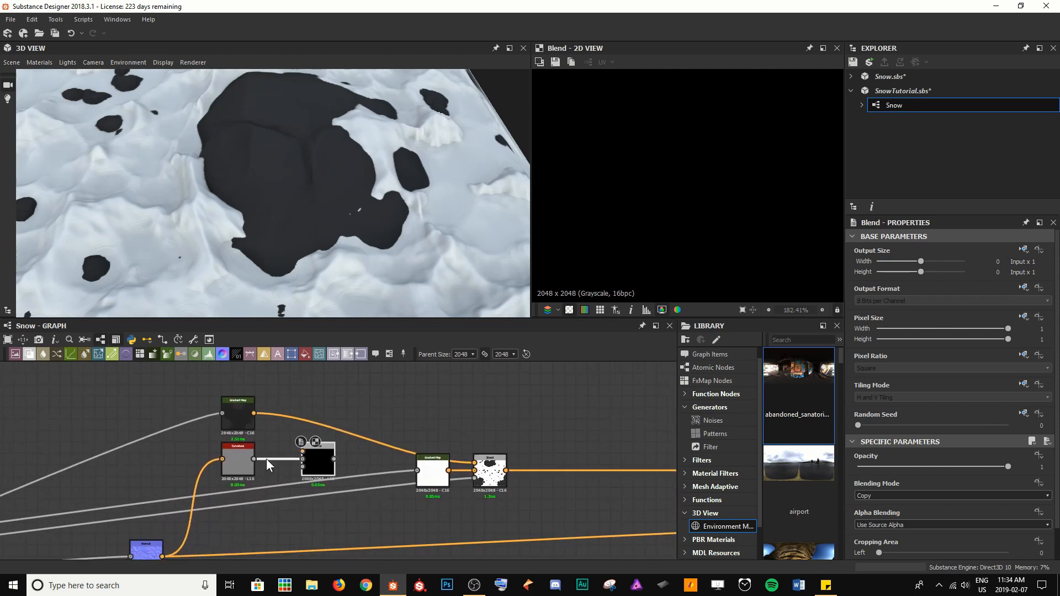
pyautogui.scroll(5, 260, 485)
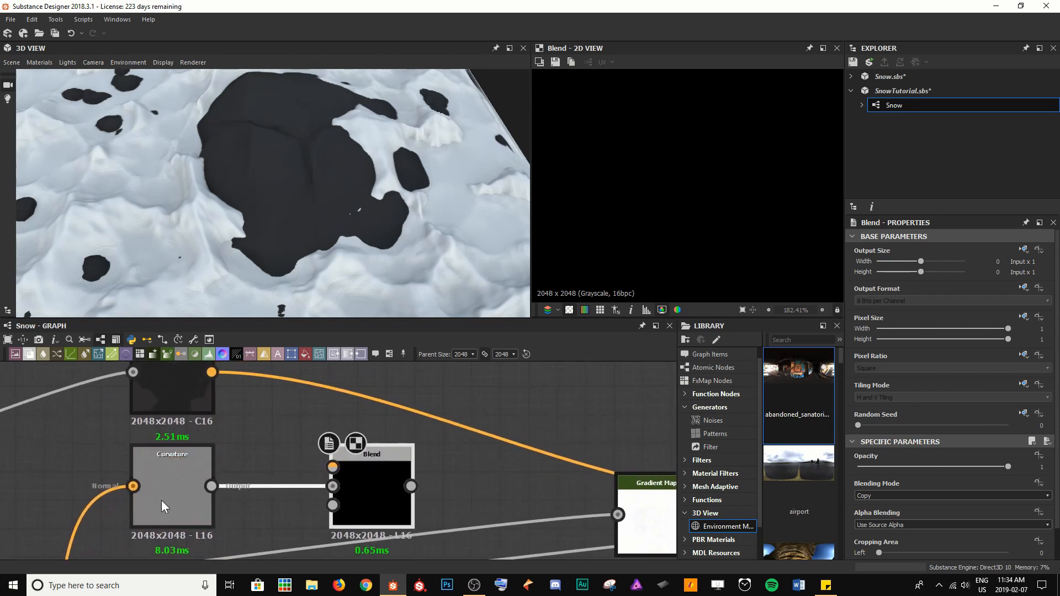
pyautogui.moveTo(334, 486); pyautogui.dragTo(359, 444)
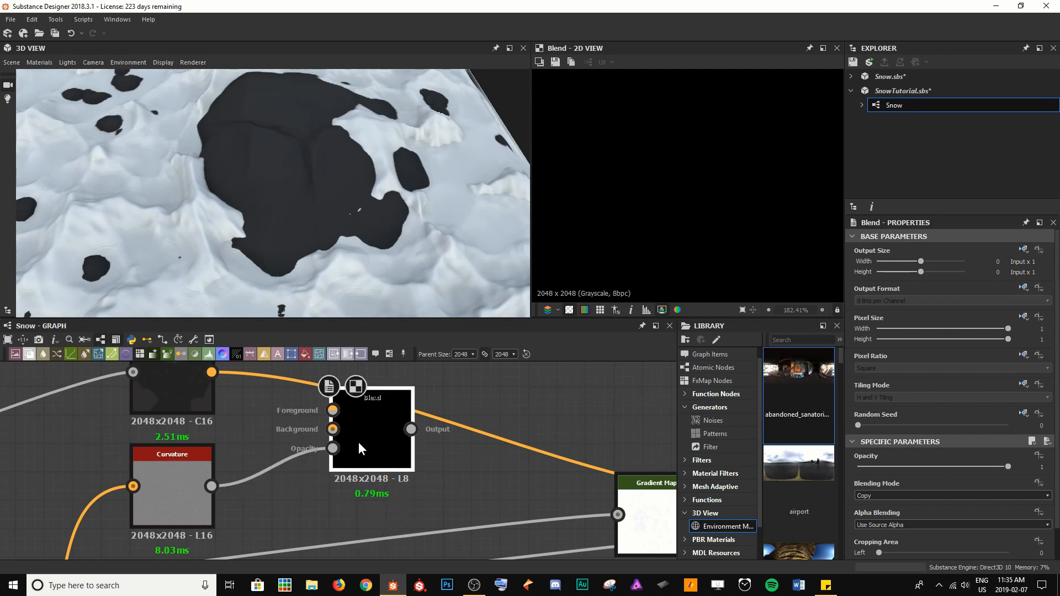
# Connect the rock Gradient Map to the new Blend's background and its output to the base color Blend's foreground.
pyautogui.scroll(-2, 359, 447)
pyautogui.moveTo(223, 430); pyautogui.dragTo(488, 535)
pyautogui.moveTo(196, 441); pyautogui.dragTo(410, 483, button='middle')
pyautogui.scroll(-1, 410, 483)
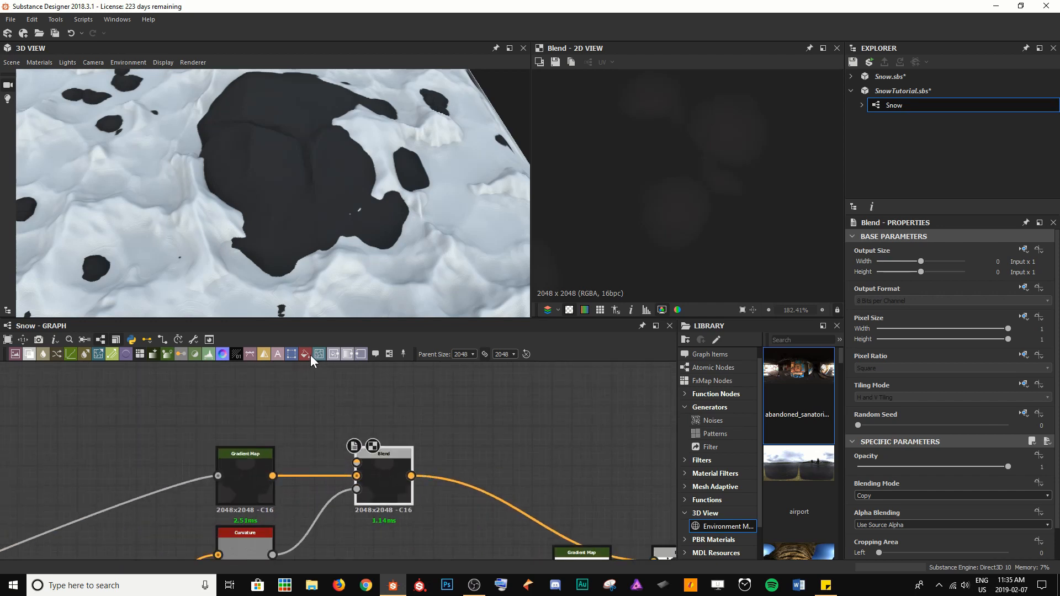
# Add a black Uniform Color node above the rock Gradient Map and connect it to the curvature Blend's foreground.
pyautogui.click(240, 413)
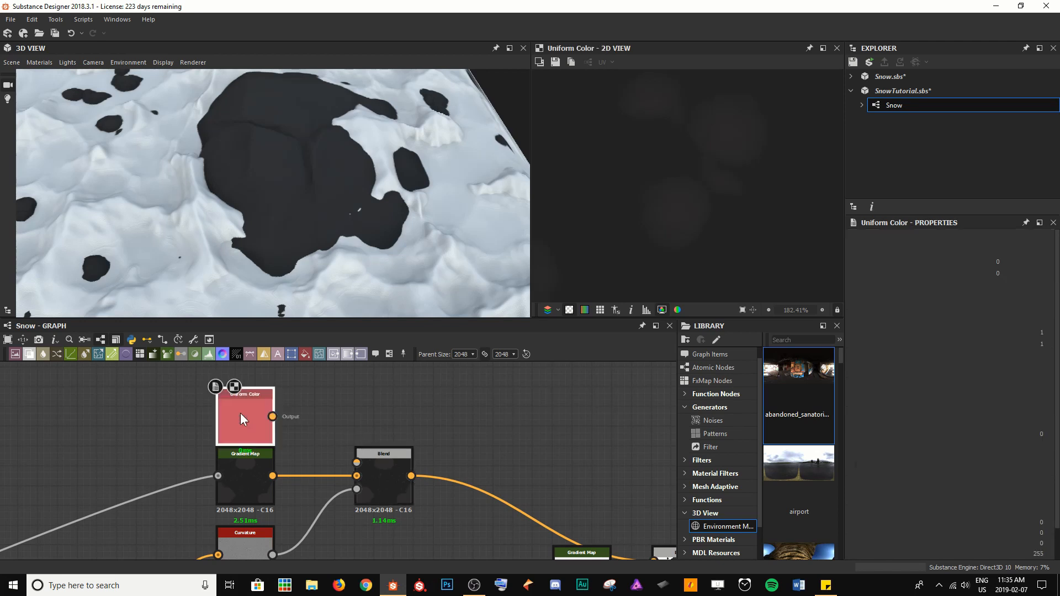
pyautogui.moveTo(240, 413); pyautogui.dragTo(357, 463)
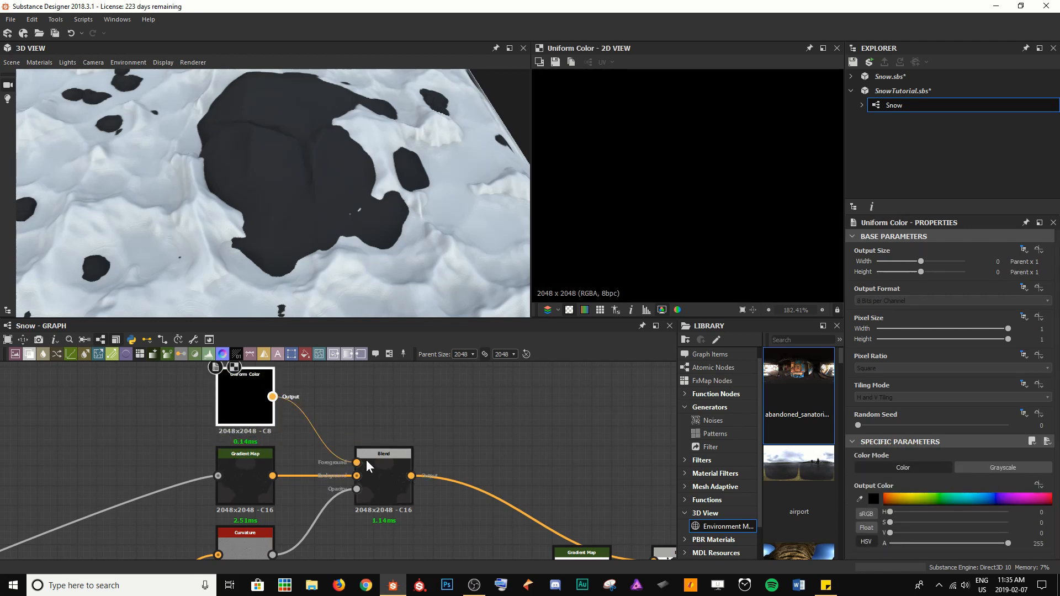
# Compare the curvature Blend's output with the Curvature map around the rocks in the 2D view.
pyautogui.click(390, 494)
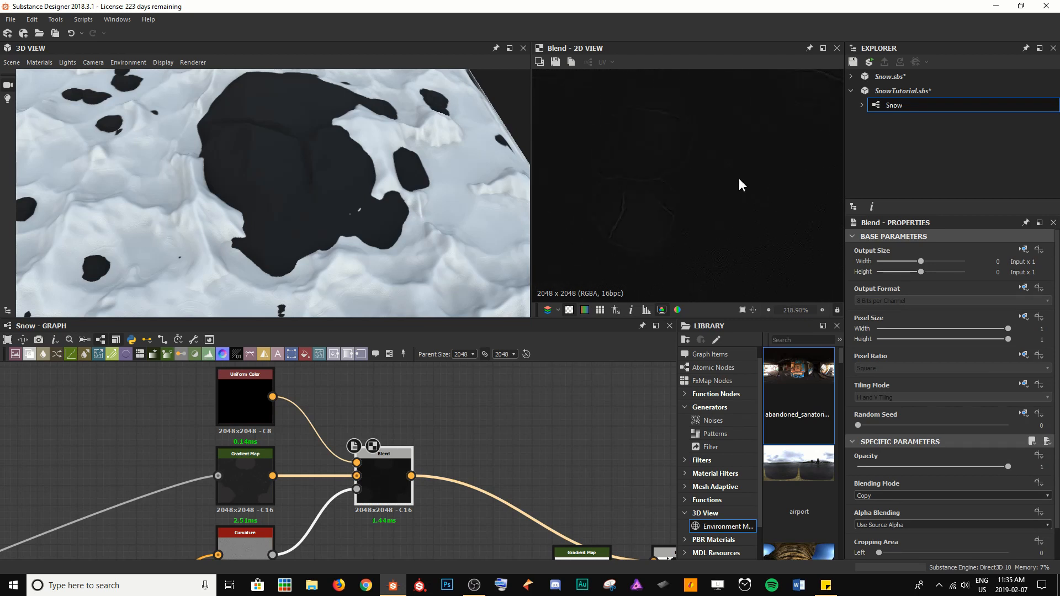
pyautogui.moveTo(371, 467); pyautogui.dragTo(397, 388, button='middle')
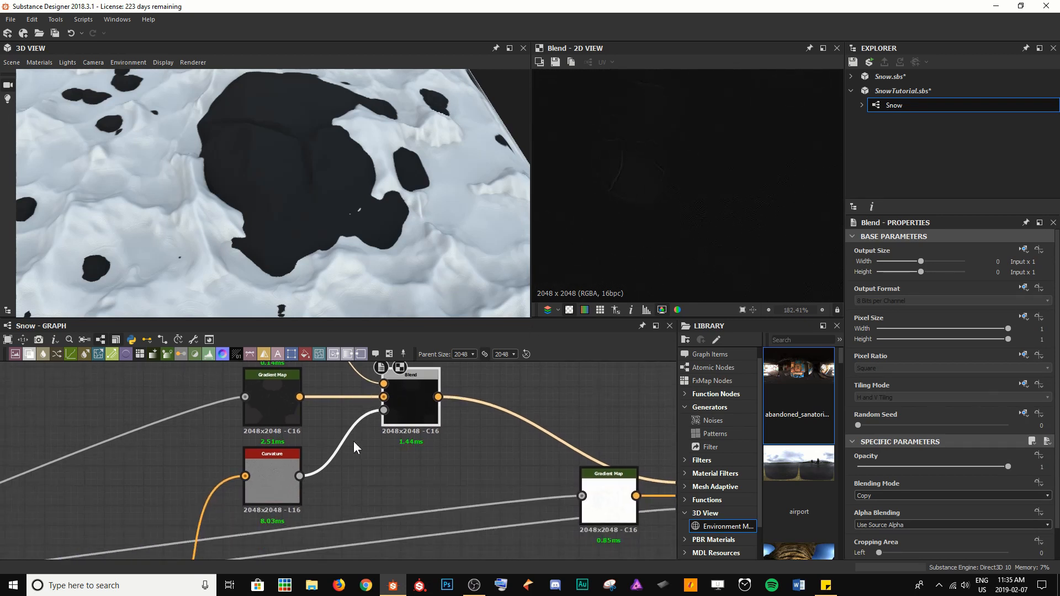
pyautogui.scroll(-3, 351, 457)
pyautogui.moveTo(337, 471); pyautogui.dragTo(355, 433, button='middle')
pyautogui.doubleClick(324, 435)
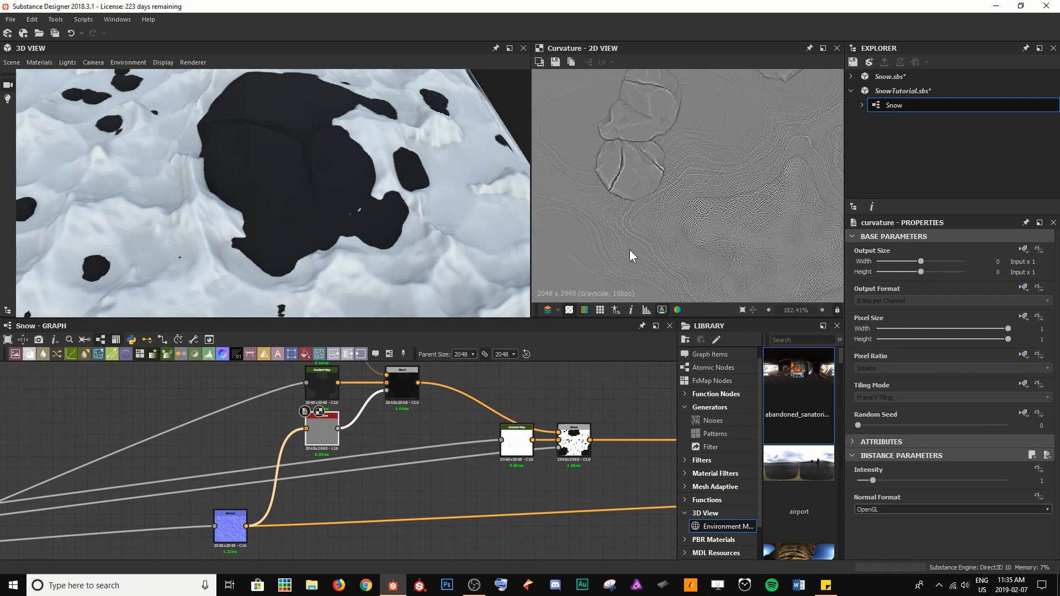
pyautogui.scroll(-2, 685, 121)
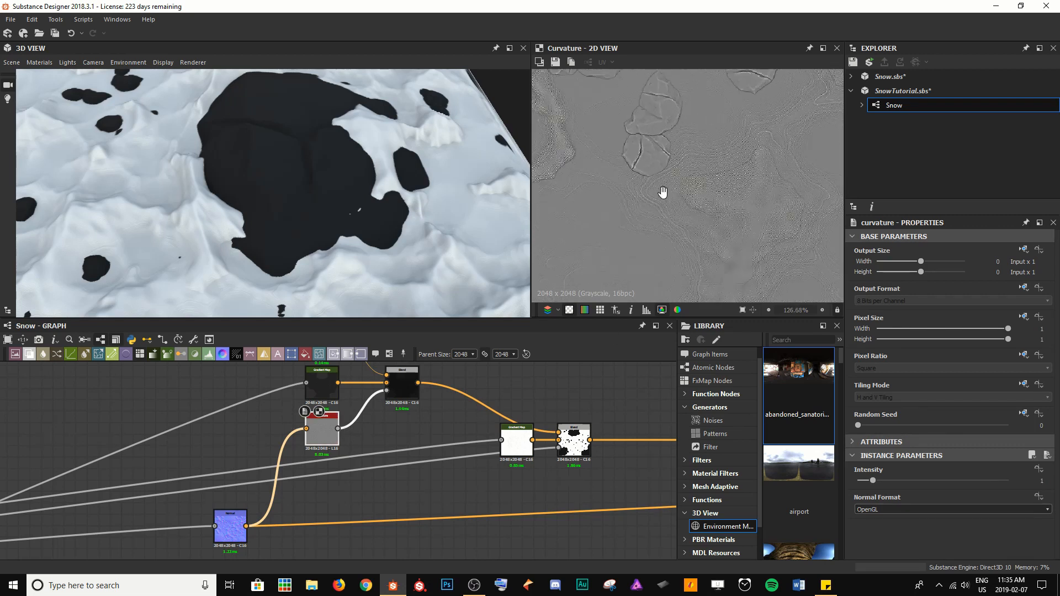
pyautogui.moveTo(663, 192); pyautogui.dragTo(711, 246, button='middle')
pyautogui.scroll(2, 690, 212)
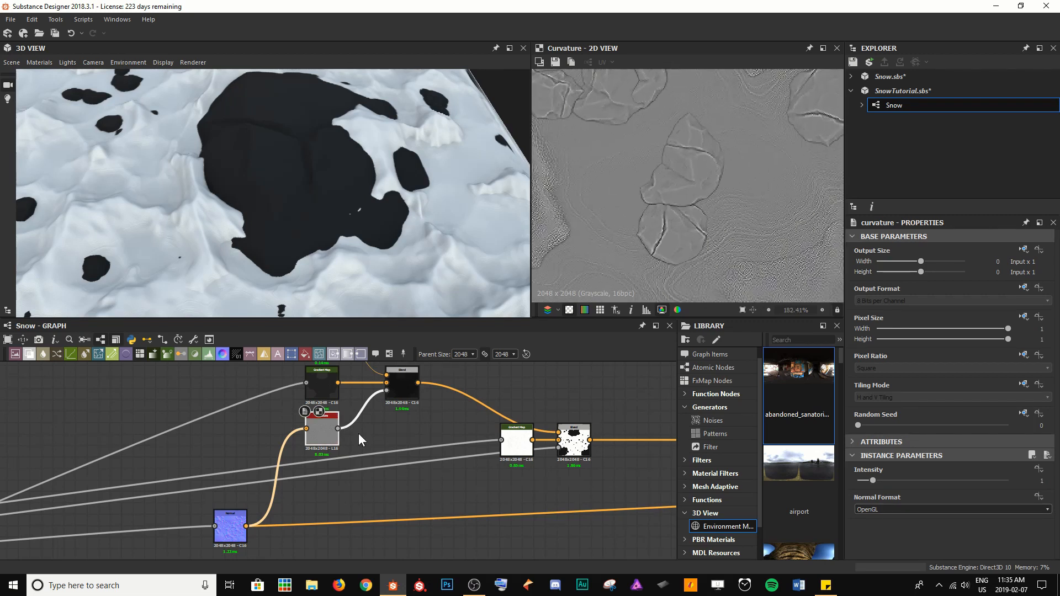
# Insert a Levels node between the Curvature node and the opacity input of the rock color Blend.
pyautogui.moveTo(315, 433); pyautogui.dragTo(277, 442)
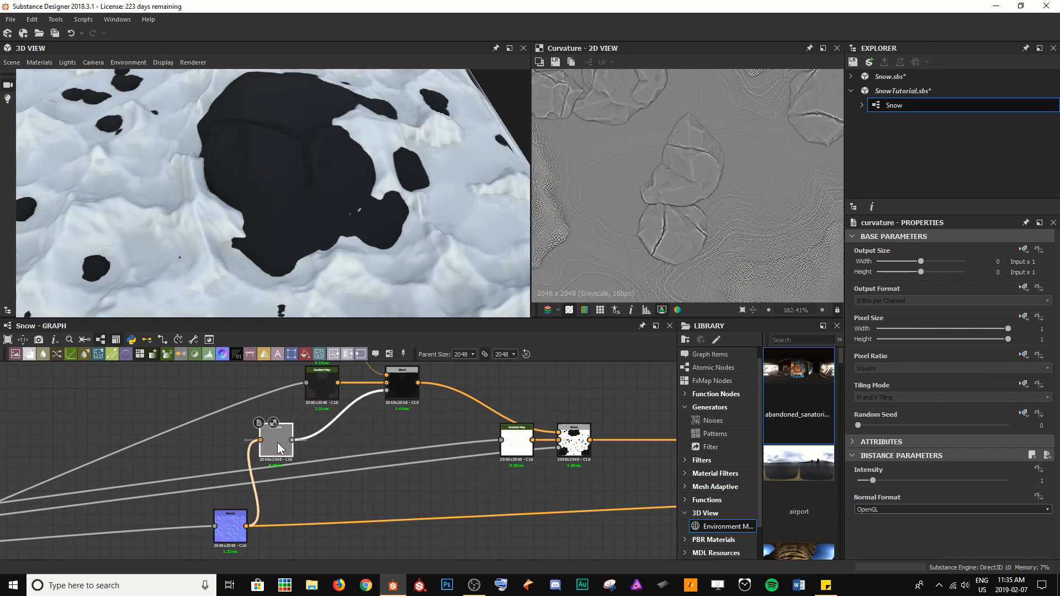
pyautogui.press('space')
pyautogui.write('lev')
pyautogui.press('Return')
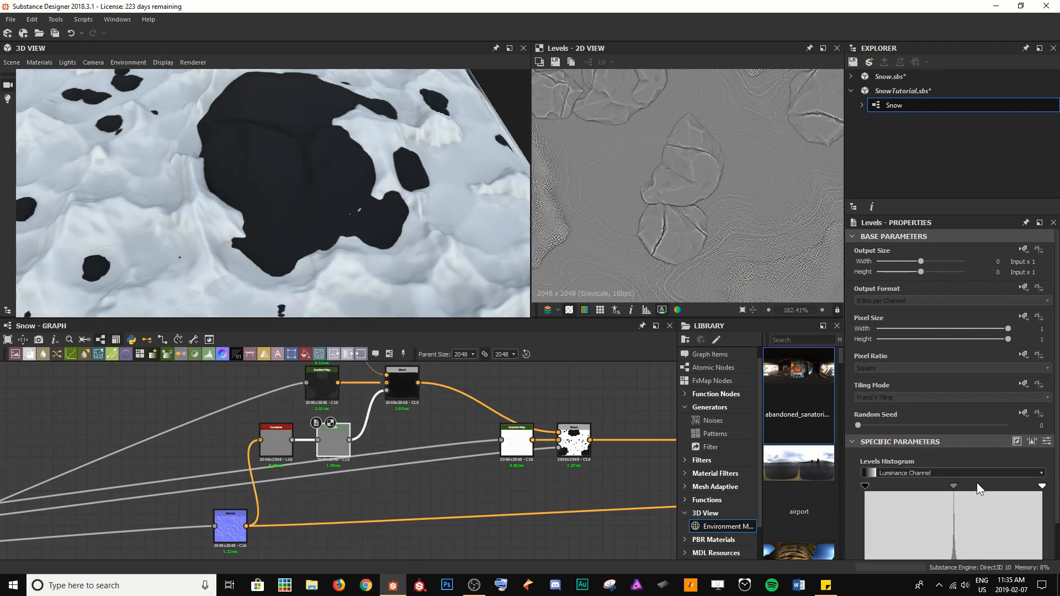
# Bring the Levels node's white and black points close together around the histogram peak so only strong curvature edges appear on the rocks.
pyautogui.moveTo(1042, 488); pyautogui.dragTo(960, 489)
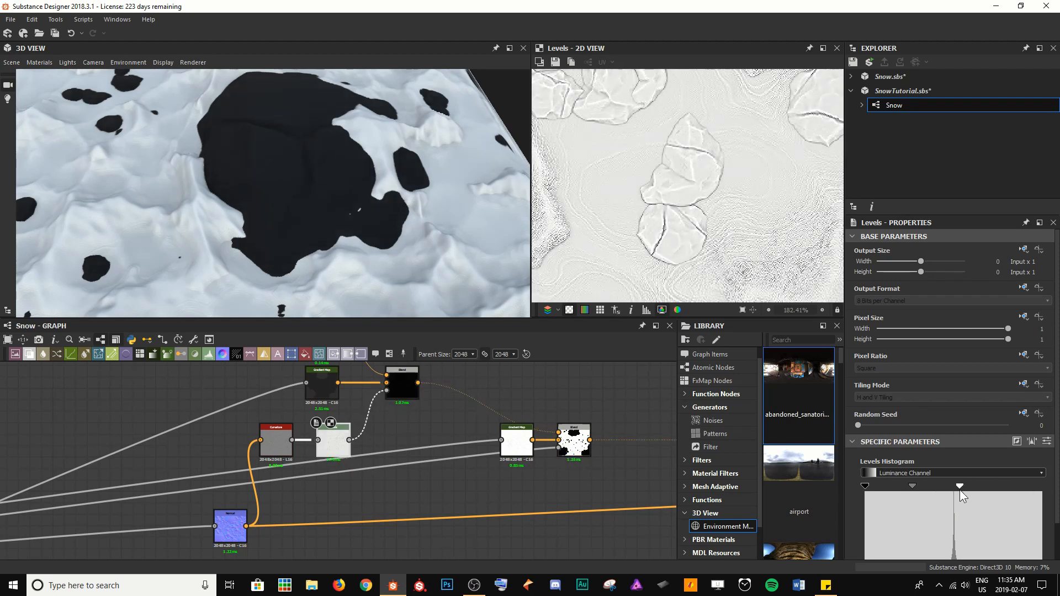
pyautogui.moveTo(866, 486); pyautogui.dragTo(954, 489)
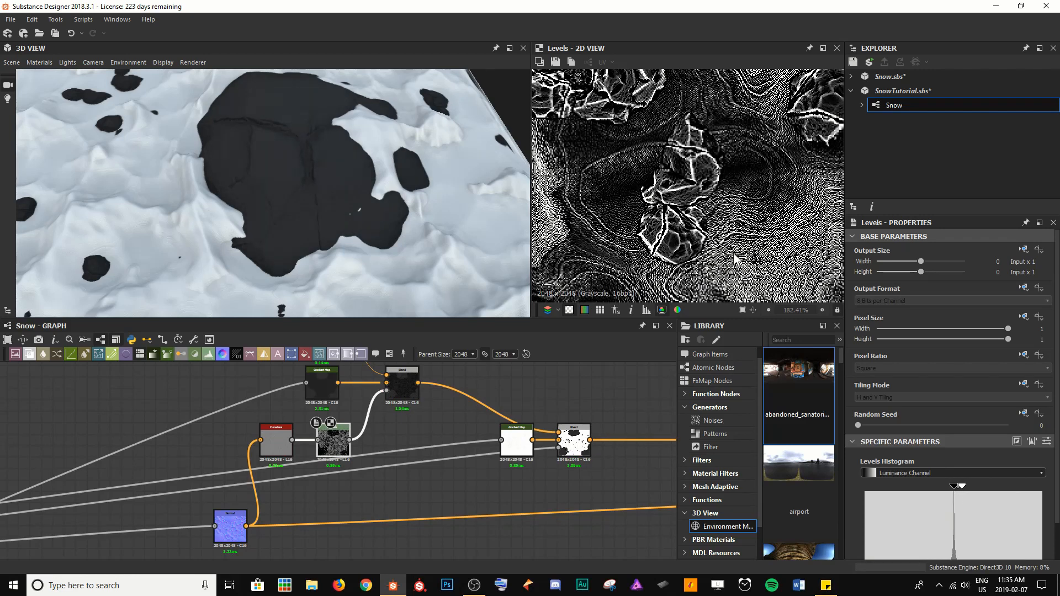
pyautogui.scroll(5, 335, 137)
pyautogui.moveTo(340, 149); pyautogui.dragTo(318, 163)
pyautogui.scroll(2, 317, 161)
# Change the Uniform Color feeding the curvature Blend's foreground to white.
pyautogui.moveTo(403, 389); pyautogui.dragTo(397, 465, button='middle')
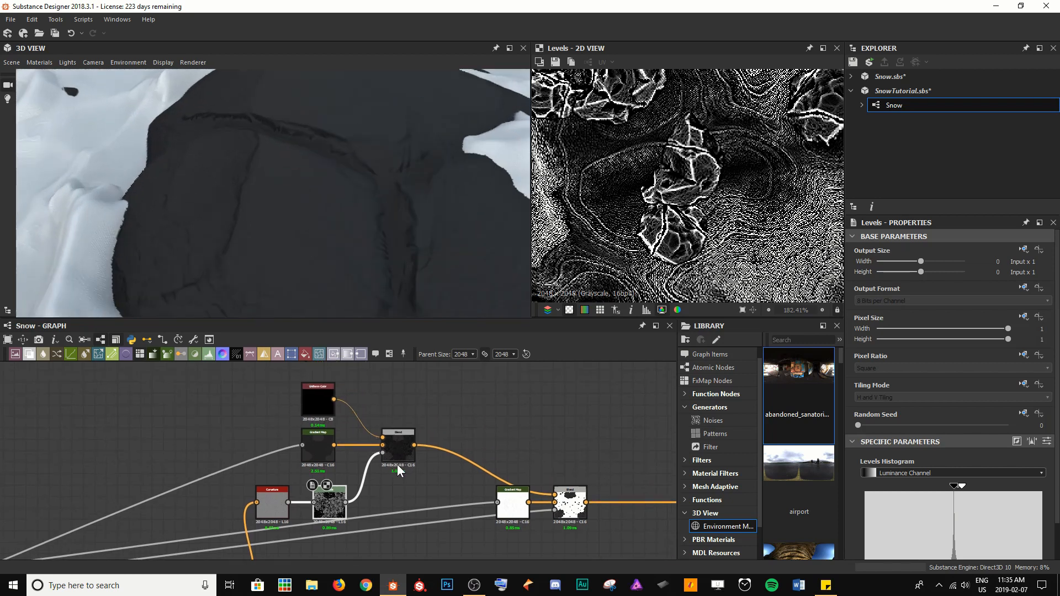
pyautogui.click(323, 413)
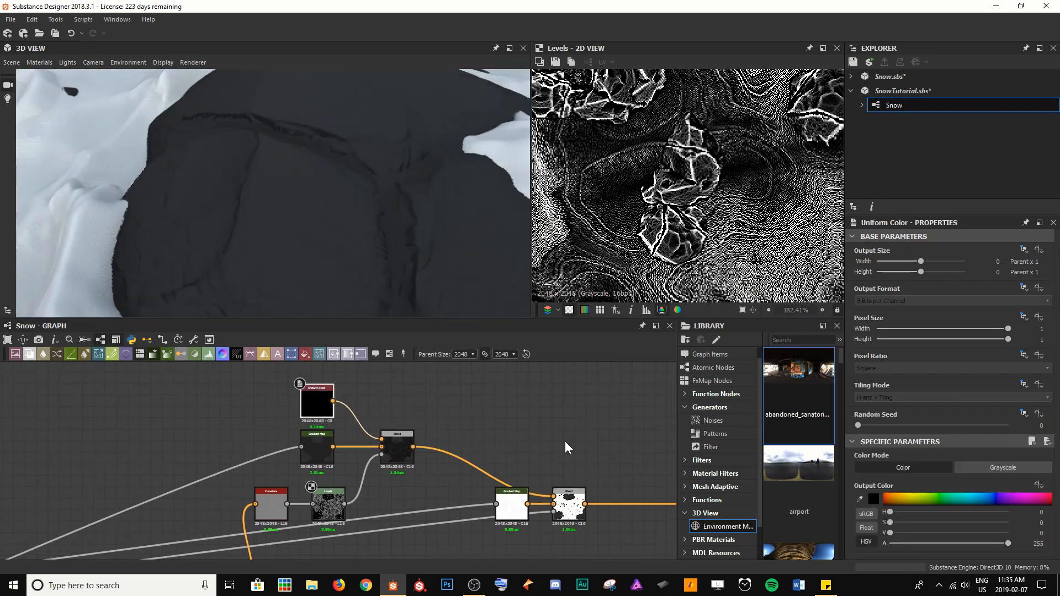
pyautogui.click(873, 499)
pyautogui.moveTo(143, 418); pyautogui.dragTo(55, 322)
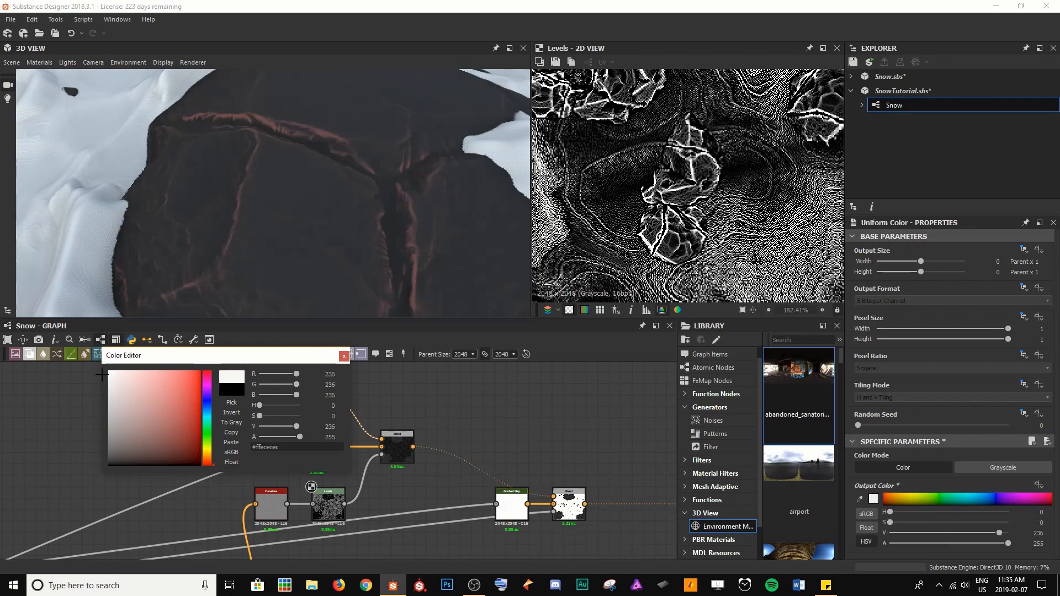
pyautogui.click(344, 357)
# Set the curvature Blend's blending mode to Overlay and inspect the rock edges in the 3D view.
pyautogui.doubleClick(402, 454)
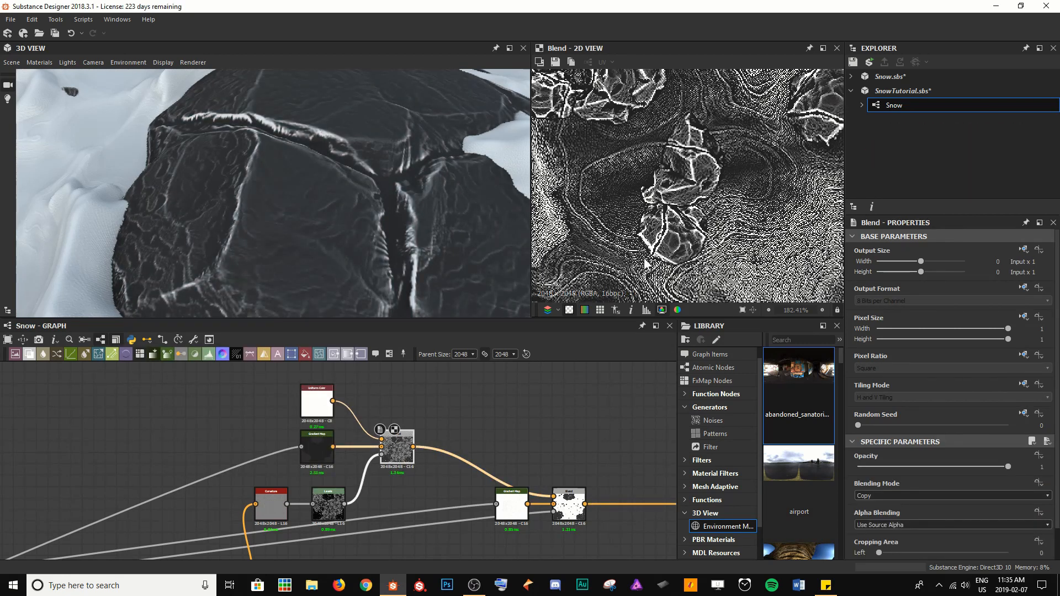
pyautogui.click(897, 496)
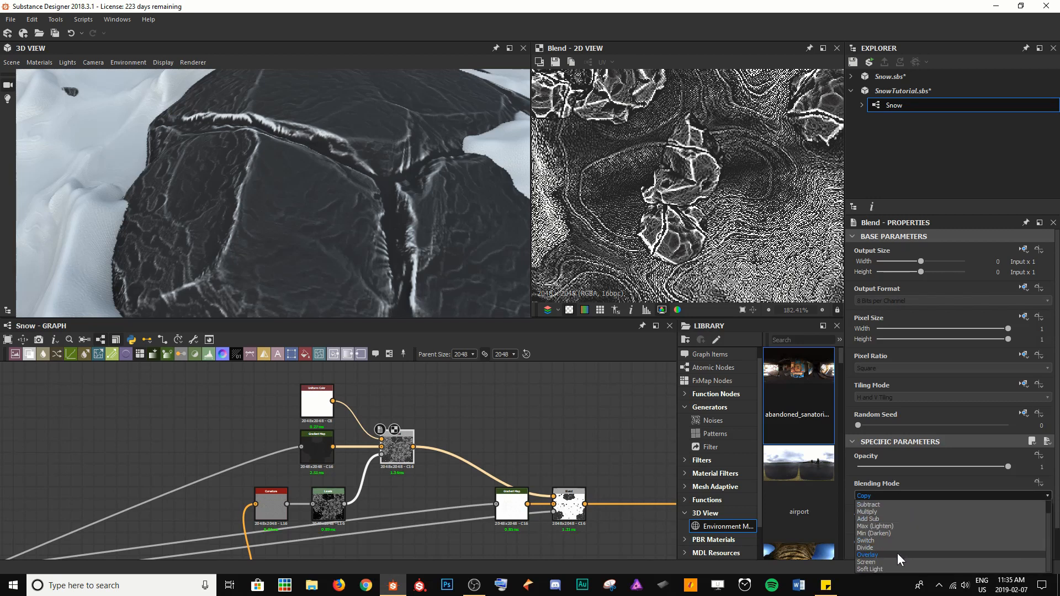
pyautogui.click(897, 553)
pyautogui.moveTo(318, 213); pyautogui.dragTo(284, 210)
pyautogui.scroll(-3, 444, 464)
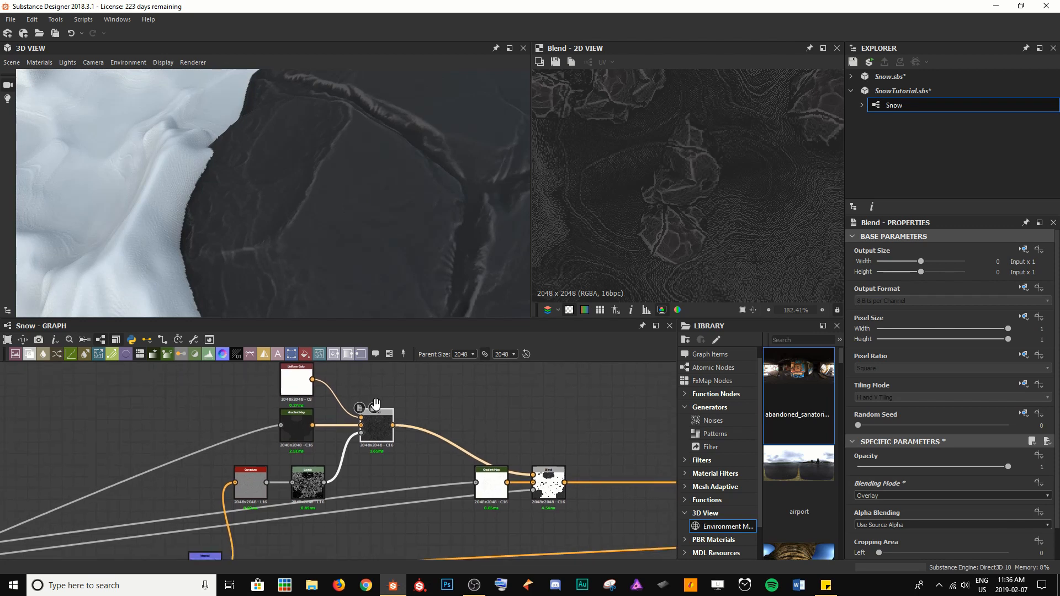
# Shift the downstream base color nodes away to make room and insert a second Blend node after the Overlay Blend.
pyautogui.moveTo(349, 406); pyautogui.dragTo(563, 472)
pyautogui.moveTo(417, 228); pyautogui.dragTo(394, 224)
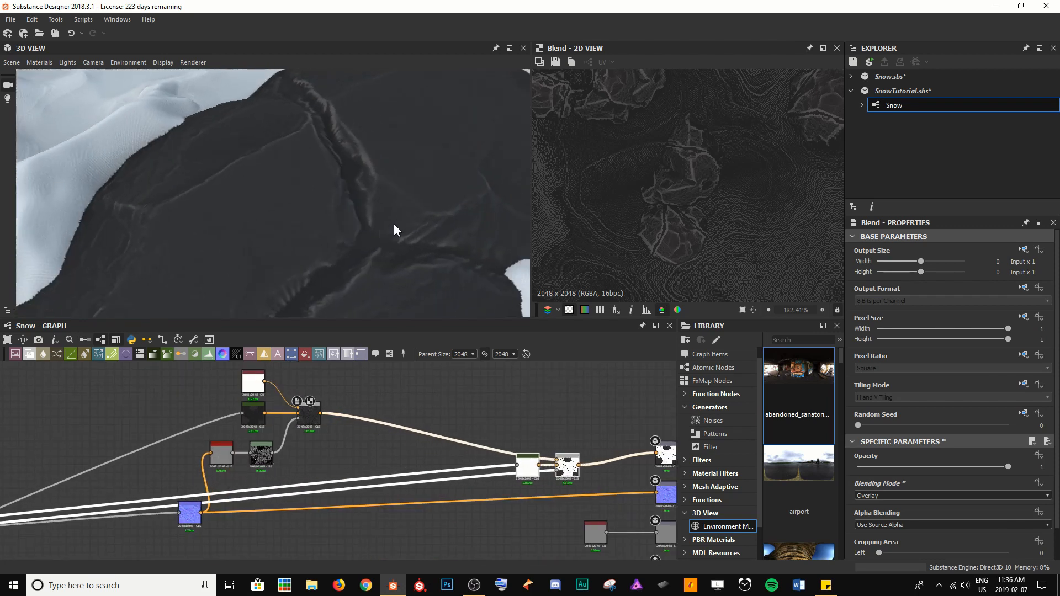
pyautogui.click(312, 419)
pyautogui.press('space')
pyautogui.press('Return')
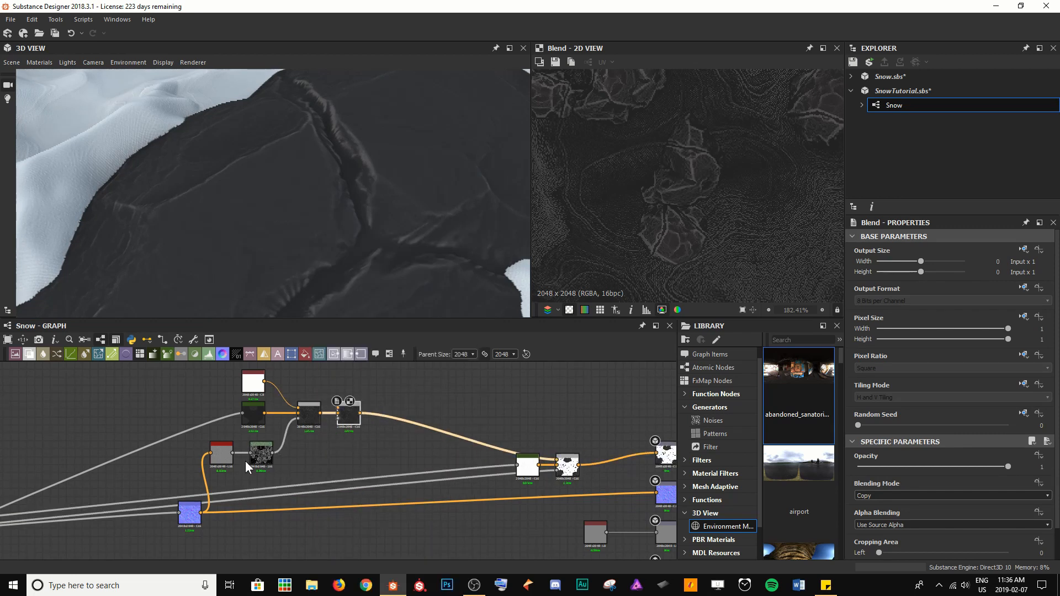
# Duplicate the curvature Levels node beside the original and move its white point below the black point to invert the mask.
pyautogui.click(262, 457)
pyautogui.hotkey('ctrl', 'd')
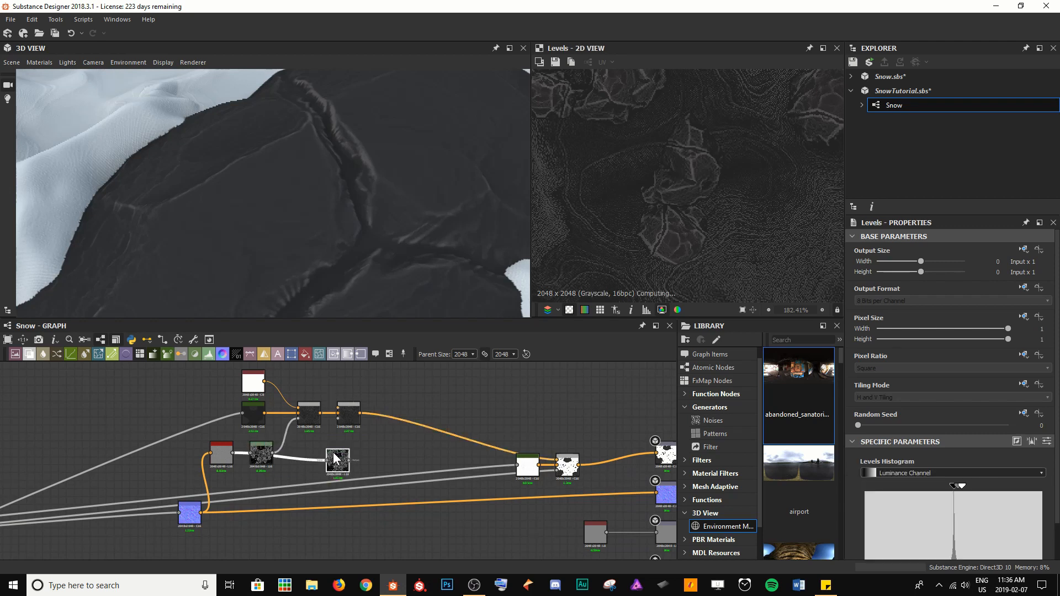
pyautogui.moveTo(331, 462); pyautogui.dragTo(306, 474)
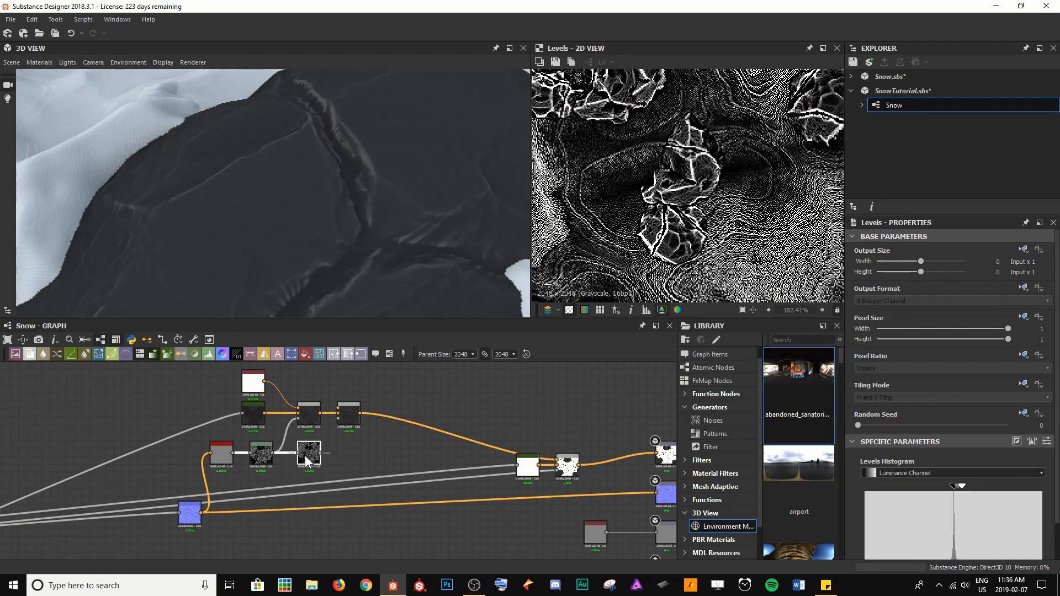
pyautogui.scroll(4, 306, 458)
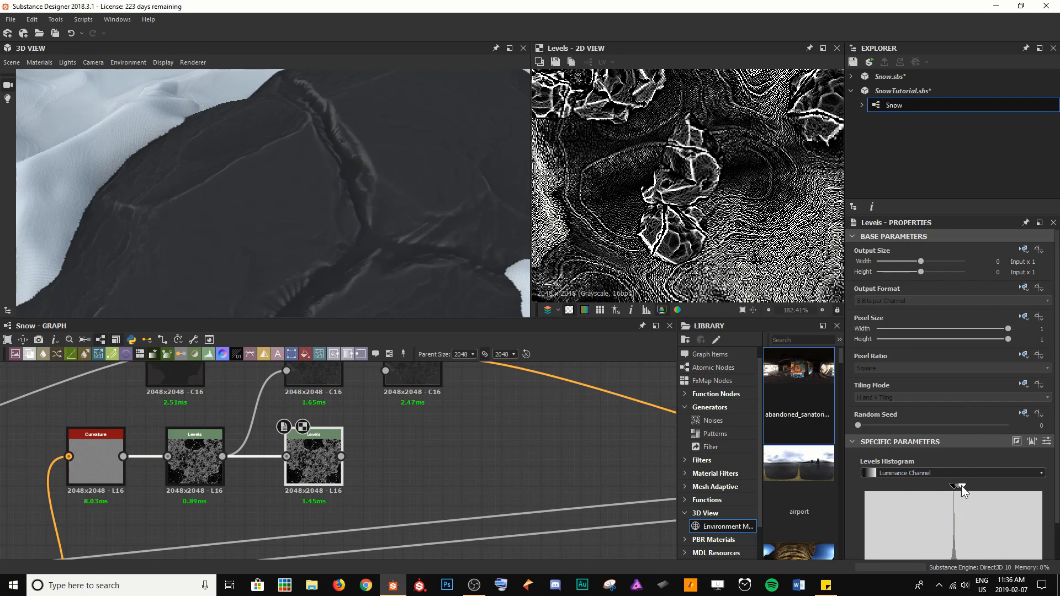
pyautogui.moveTo(961, 489); pyautogui.dragTo(948, 489)
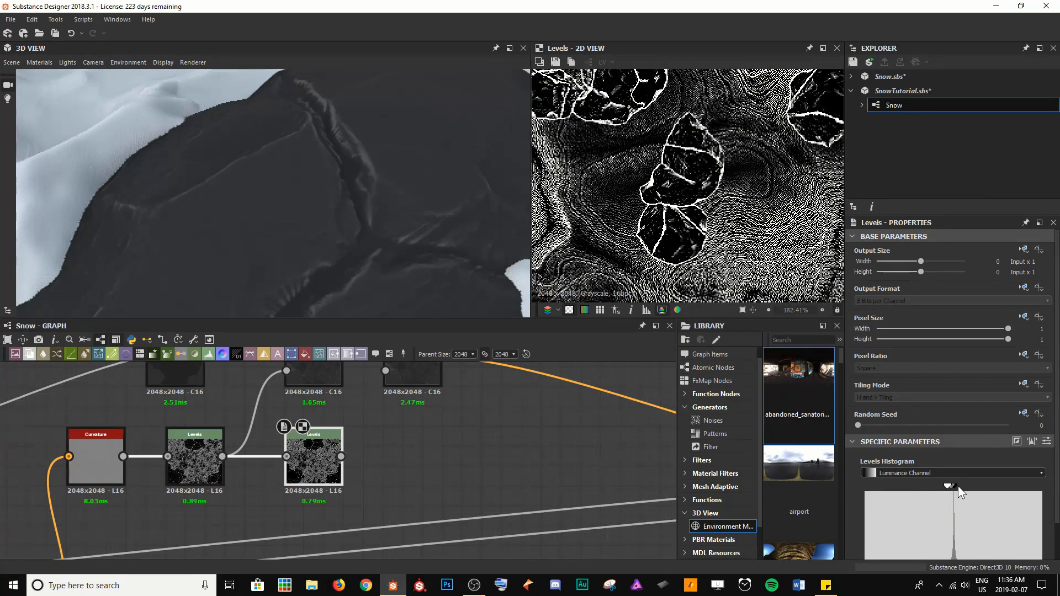
pyautogui.scroll(3, 696, 179)
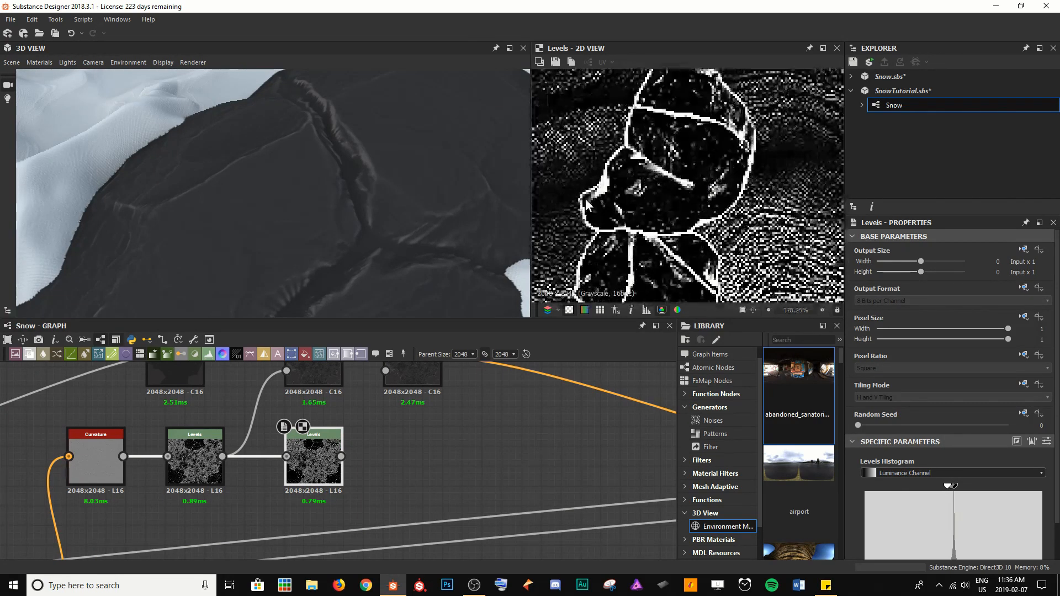
# Connect the duplicated Levels output to the second Blend's opacity input and inspect the rock crevices in the 3D view.
pyautogui.moveTo(421, 451); pyautogui.dragTo(401, 495, button='middle')
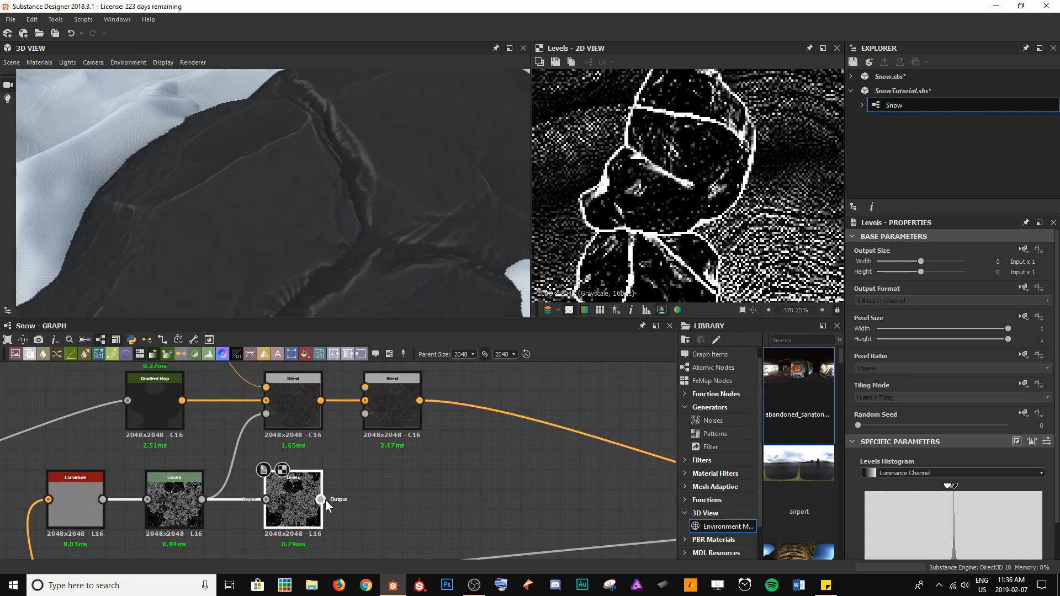
pyautogui.moveTo(322, 500); pyautogui.dragTo(365, 413)
pyautogui.scroll(-2, 440, 382)
pyautogui.moveTo(440, 382); pyautogui.dragTo(458, 486, button='middle')
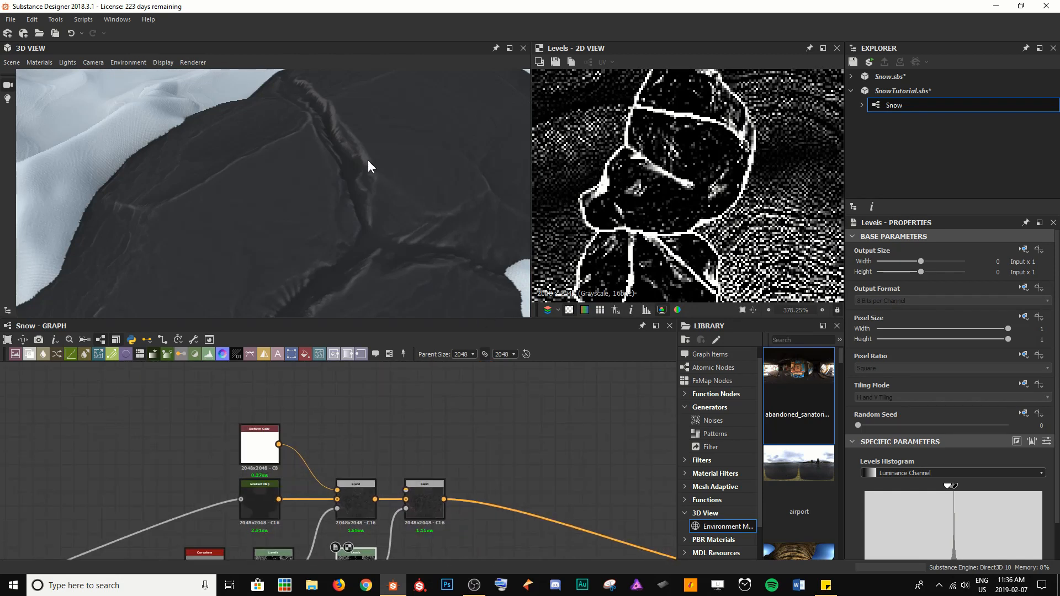
pyautogui.scroll(5, 373, 200)
pyautogui.moveTo(374, 200); pyautogui.dragTo(349, 182, button='middle')
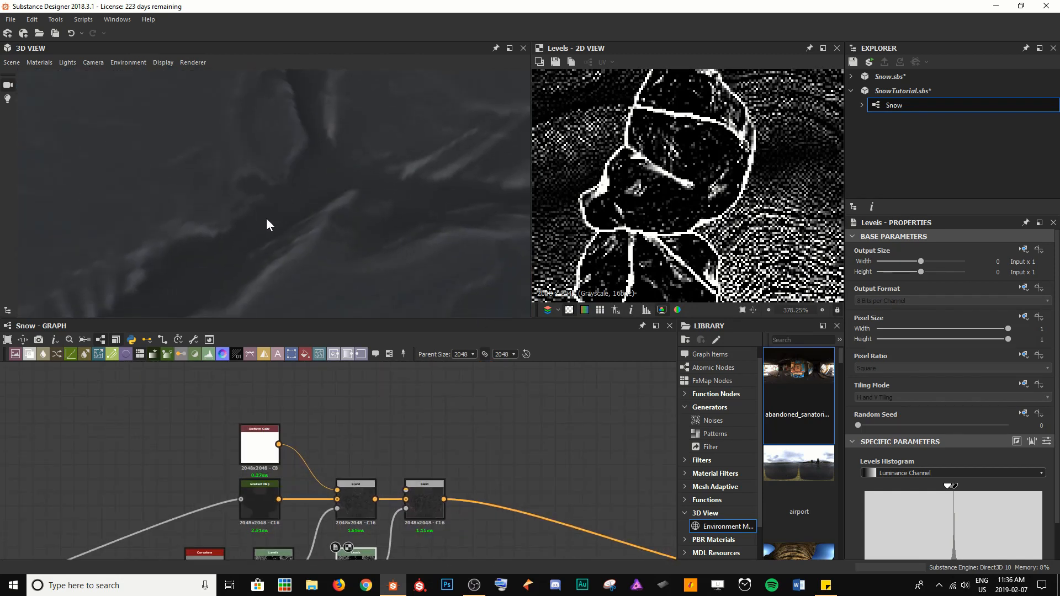
pyautogui.scroll(-3, 310, 210)
# Add a black Uniform Color node above the two Blends and connect it to the second Blend's foreground.
pyautogui.moveTo(395, 440); pyautogui.dragTo(369, 445, button='middle')
pyautogui.click(305, 354)
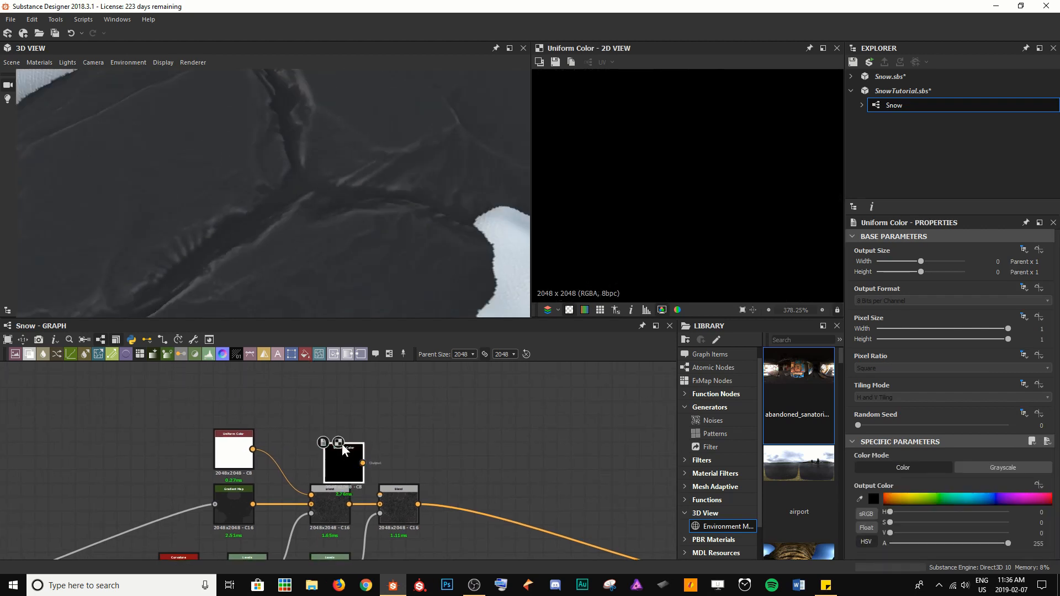
pyautogui.moveTo(338, 449); pyautogui.dragTo(325, 436)
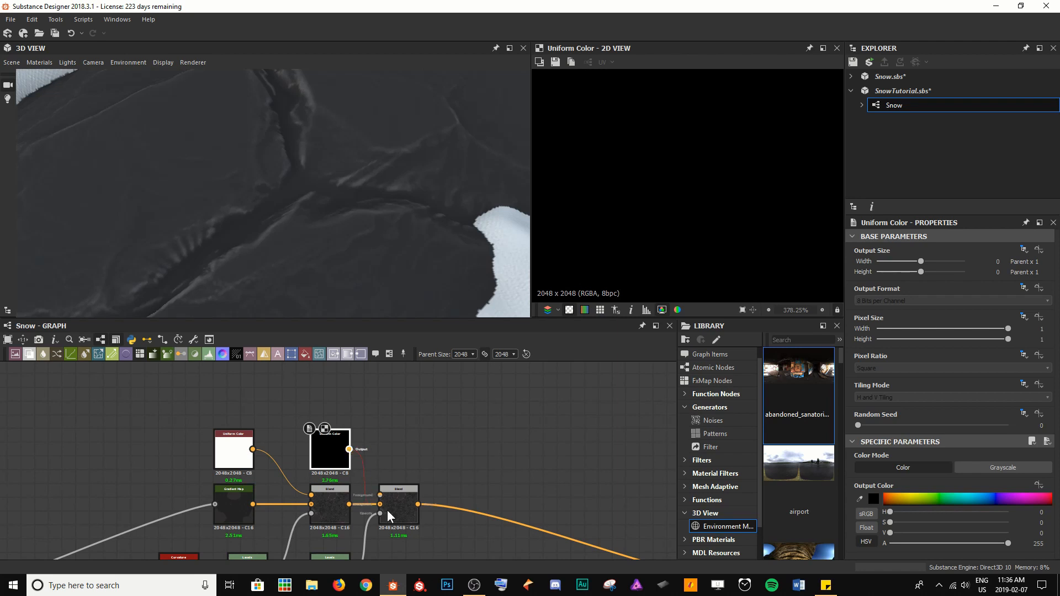
pyautogui.moveTo(390, 501); pyautogui.dragTo(392, 491)
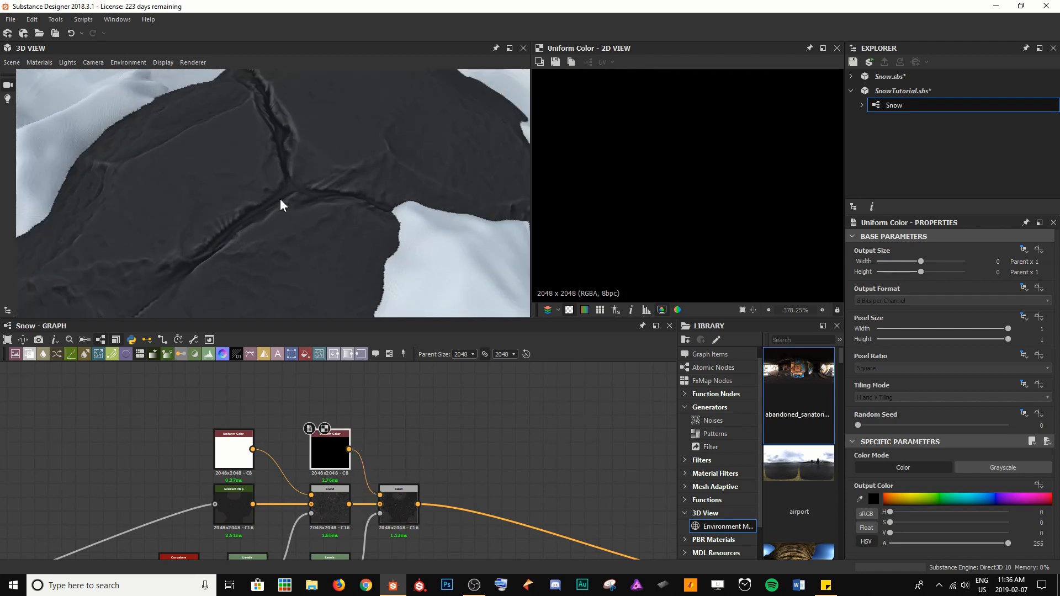
pyautogui.moveTo(280, 205); pyautogui.dragTo(308, 277)
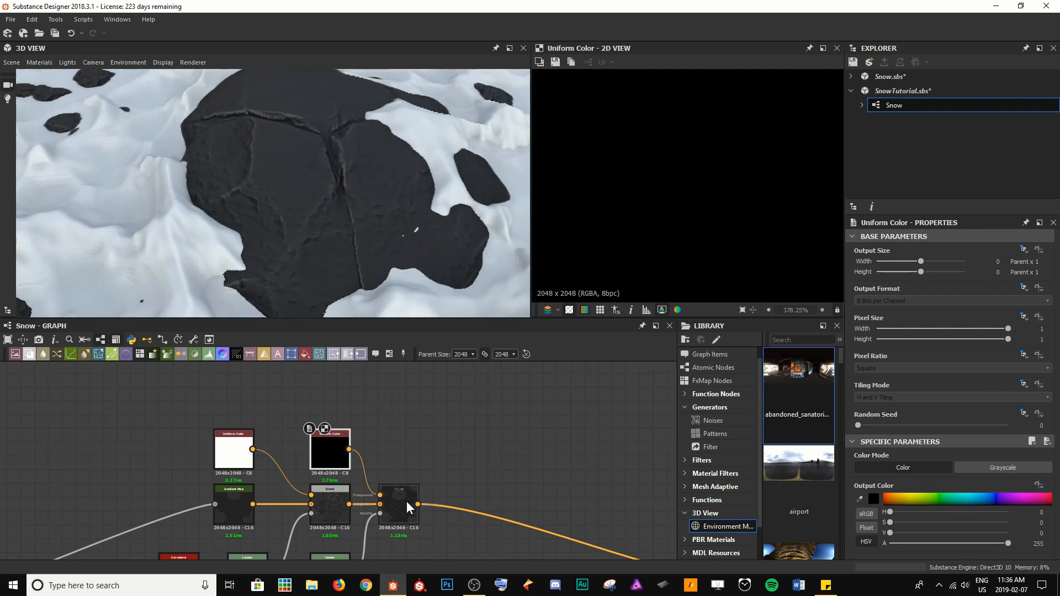
# Change the new Uniform Color to a very dark brown, #ff0e0906, checking the crevices in the 3D view.
pyautogui.click(874, 499)
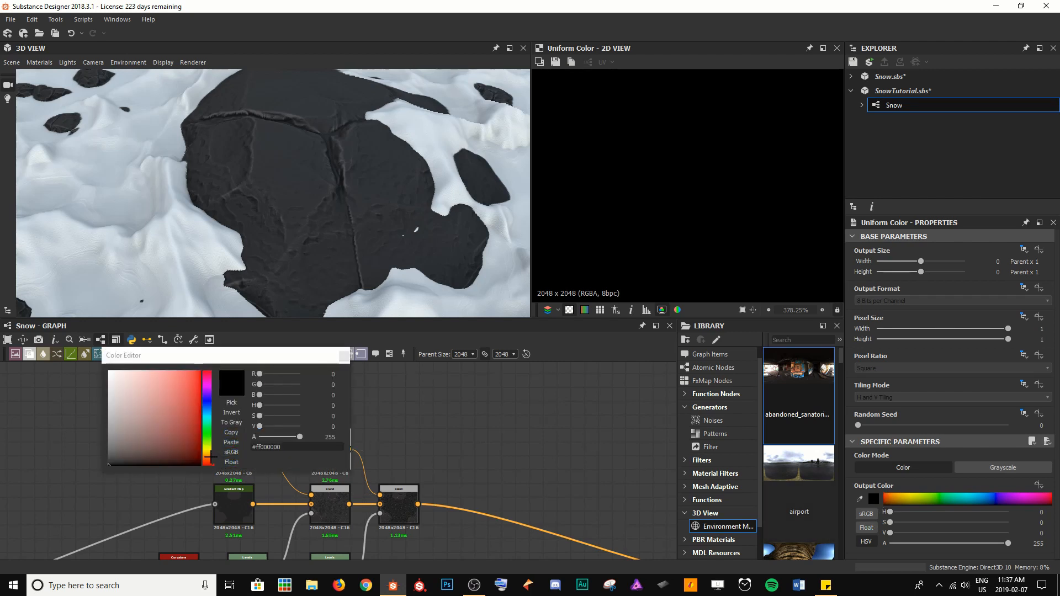
pyautogui.moveTo(210, 457); pyautogui.dragTo(209, 460)
pyautogui.click(164, 456)
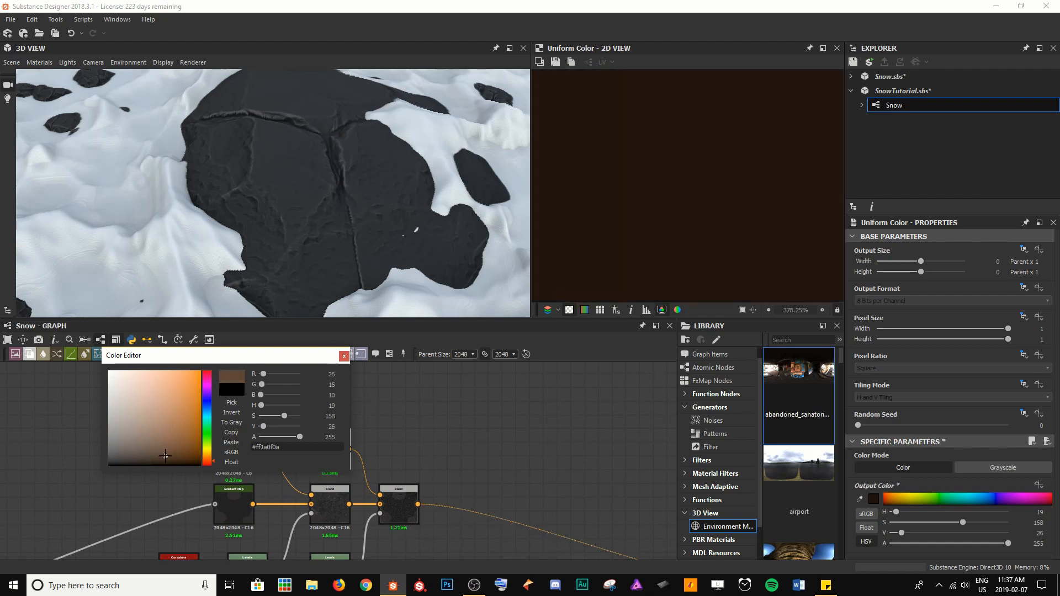
pyautogui.click(159, 461)
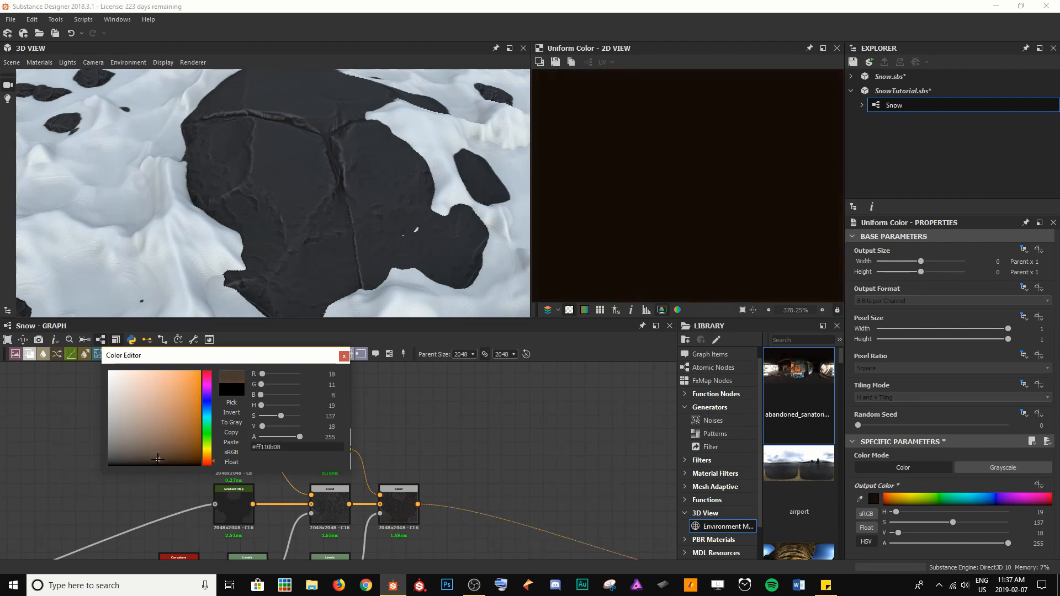
pyautogui.scroll(3, 389, 195)
pyautogui.moveTo(388, 195); pyautogui.dragTo(345, 206)
pyautogui.scroll(3, 288, 240)
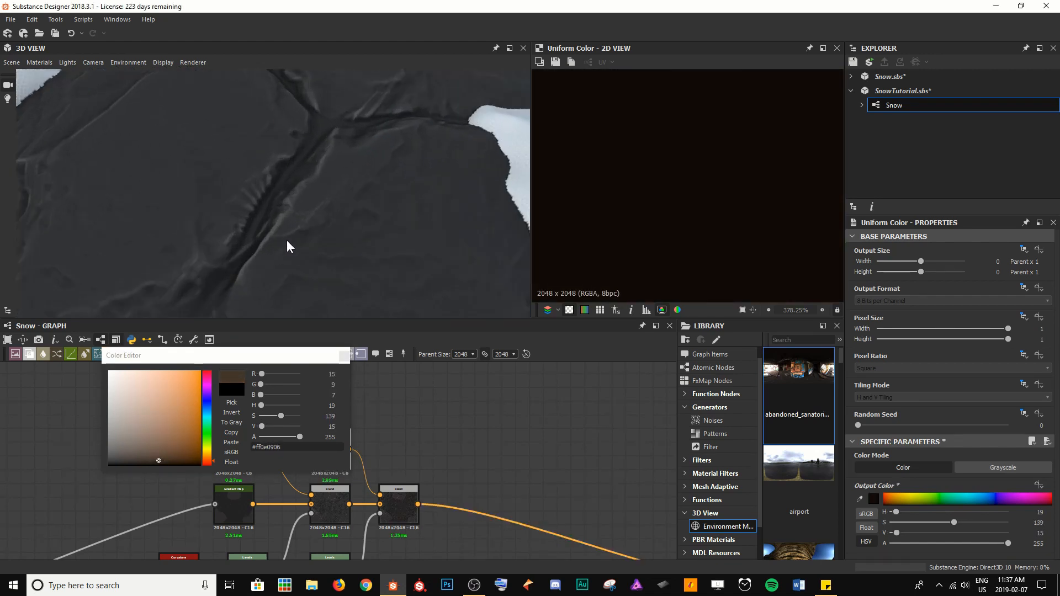
pyautogui.click(344, 356)
# Set the second Blend's opacity to 0.32 and save the package.
pyautogui.click(395, 505)
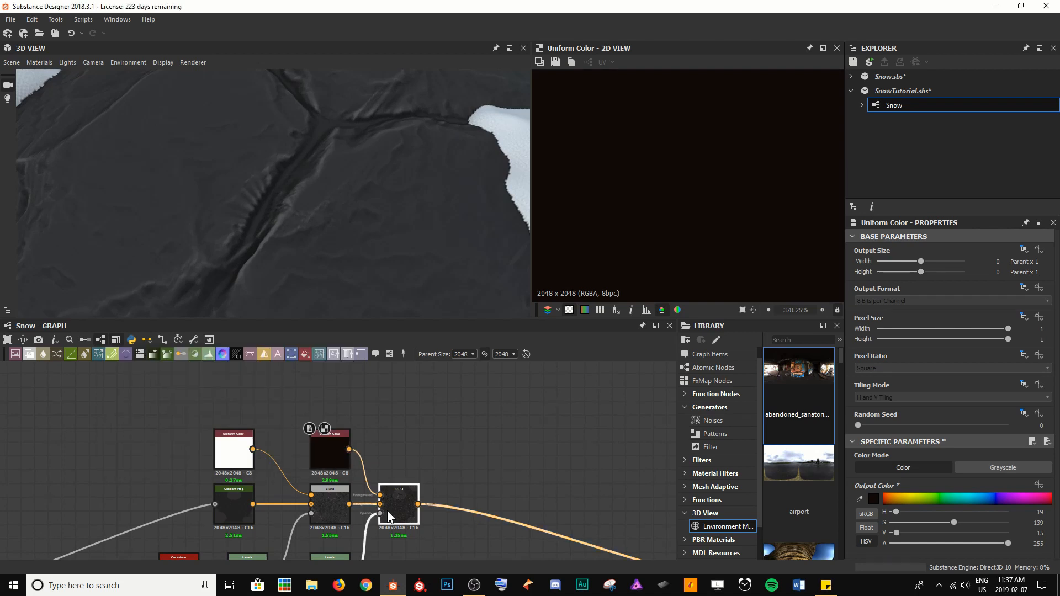
pyautogui.moveTo(996, 468); pyautogui.dragTo(906, 475)
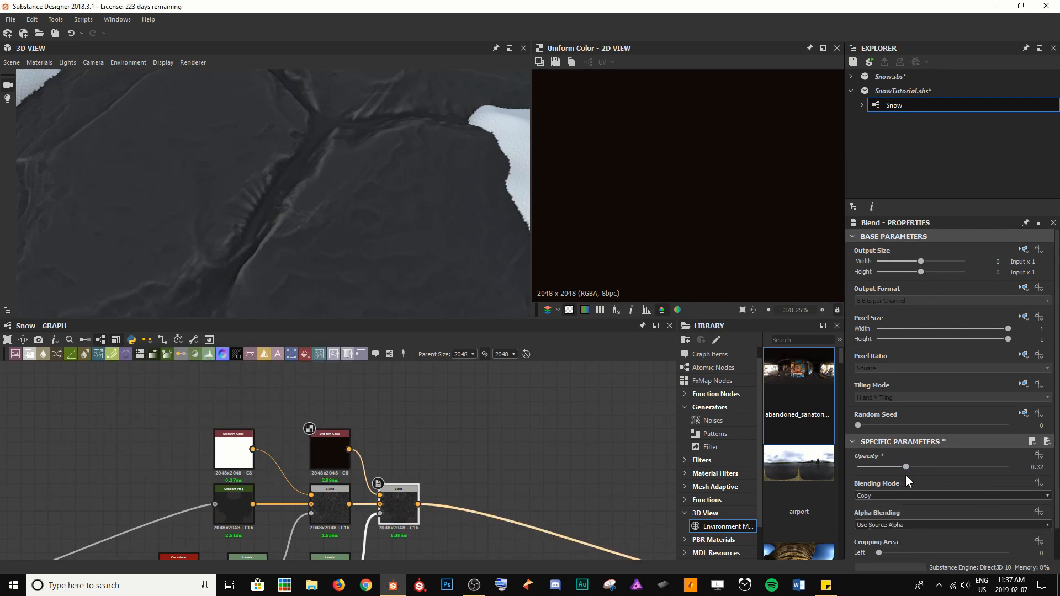
pyautogui.scroll(-5, 350, 200)
pyautogui.moveTo(317, 204); pyautogui.dragTo(307, 247)
pyautogui.moveTo(449, 447); pyautogui.dragTo(503, 448)
pyautogui.hotkey('ctrl', 's')
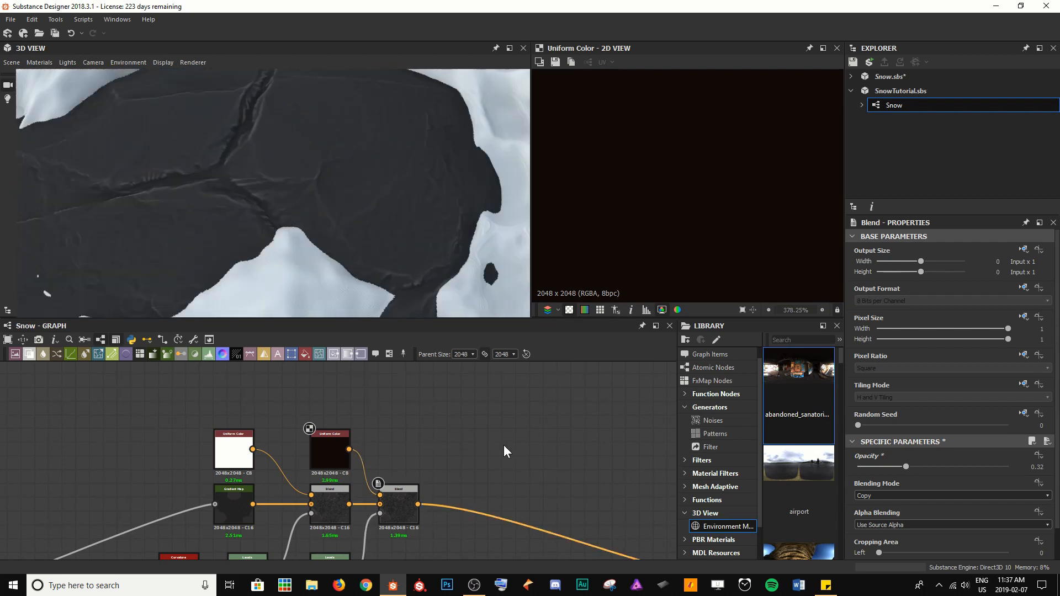
# Insert a third Blend node after the crevice-darkening Blend in the rock color chain.
pyautogui.scroll(-5, 327, 173)
pyautogui.moveTo(316, 185)
pyautogui.mouseDown()
pyautogui.moveTo(201, 190)
pyautogui.moveTo(324, 183)
pyautogui.mouseUp()
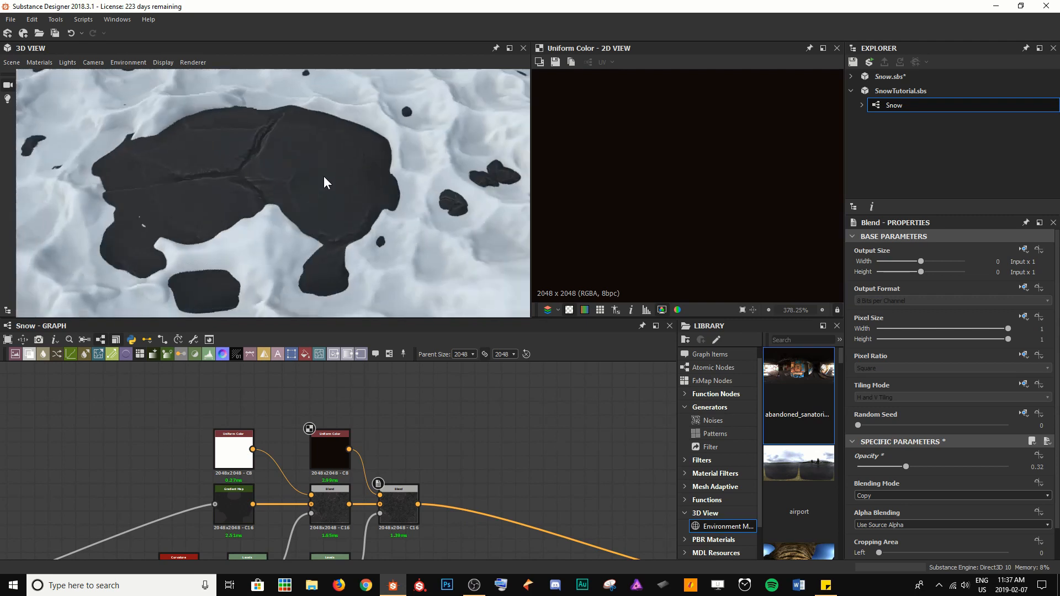
pyautogui.scroll(-4, 513, 485)
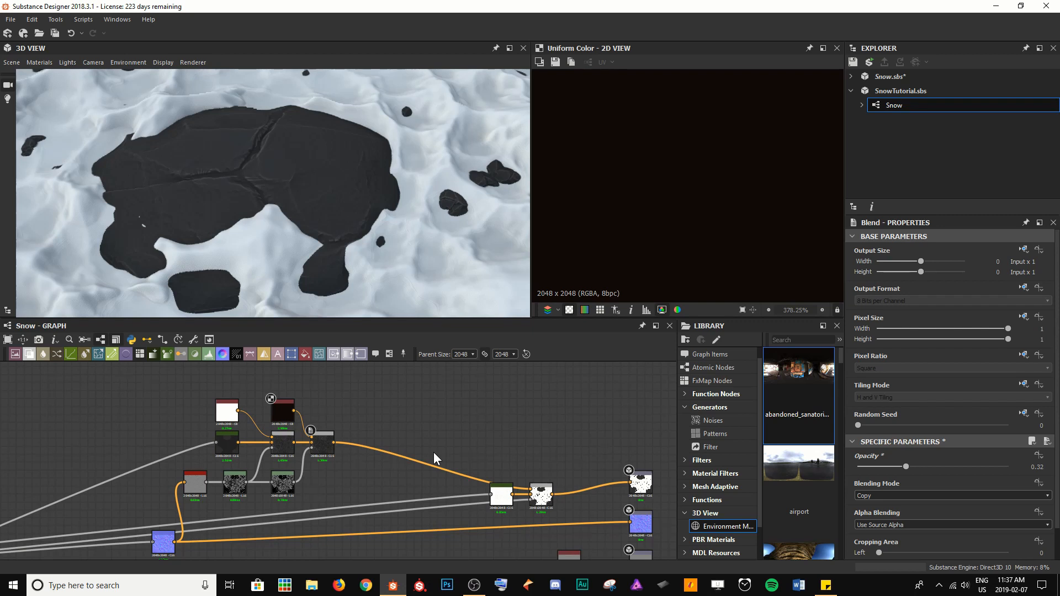
pyautogui.press('space')
pyautogui.write('b')
pyautogui.press('Return')
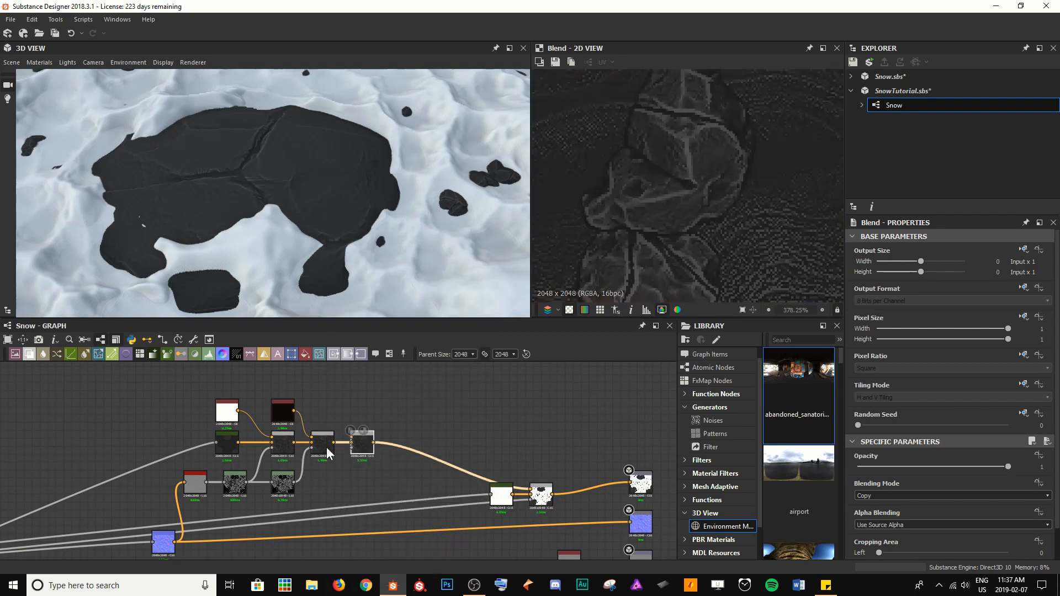
# Add a Clouds 2 noise node and place it above the white Uniform Color node.
pyautogui.moveTo(363, 399); pyautogui.dragTo(328, 431, button='middle')
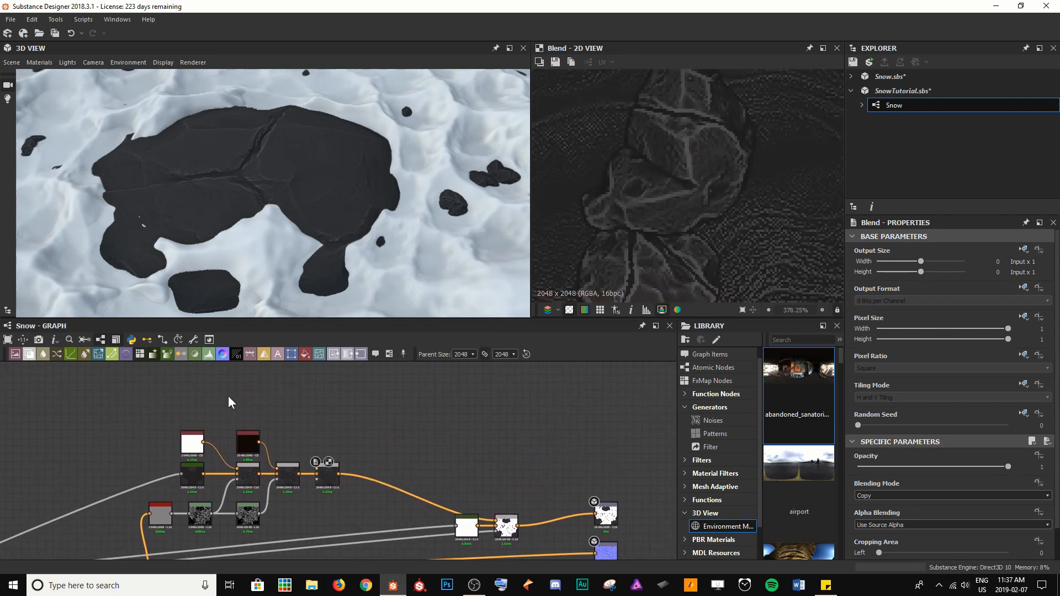
pyautogui.press('space')
pyautogui.write('clouds')
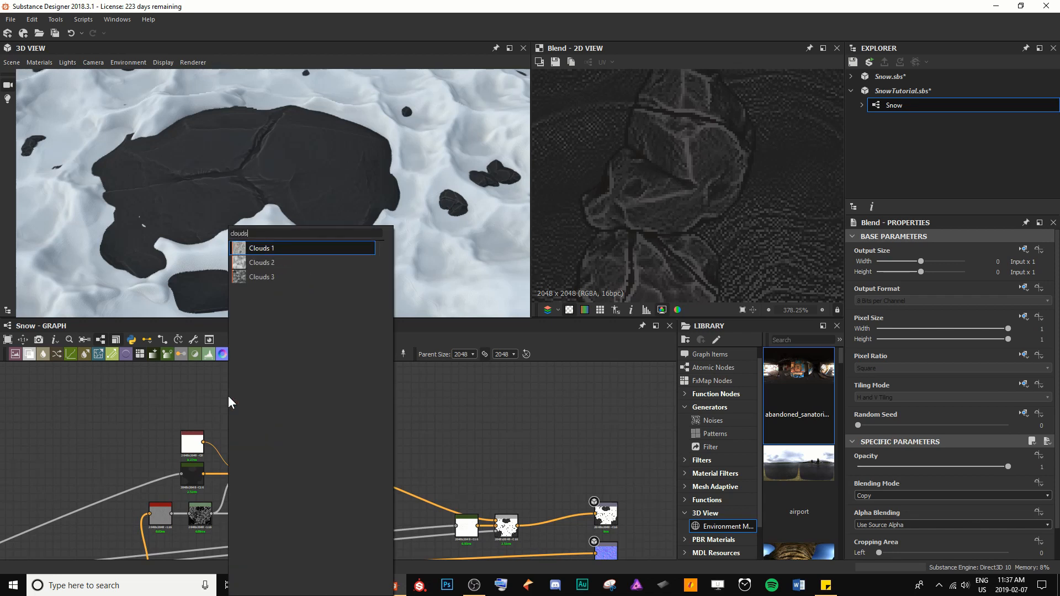
pyautogui.press('Down')
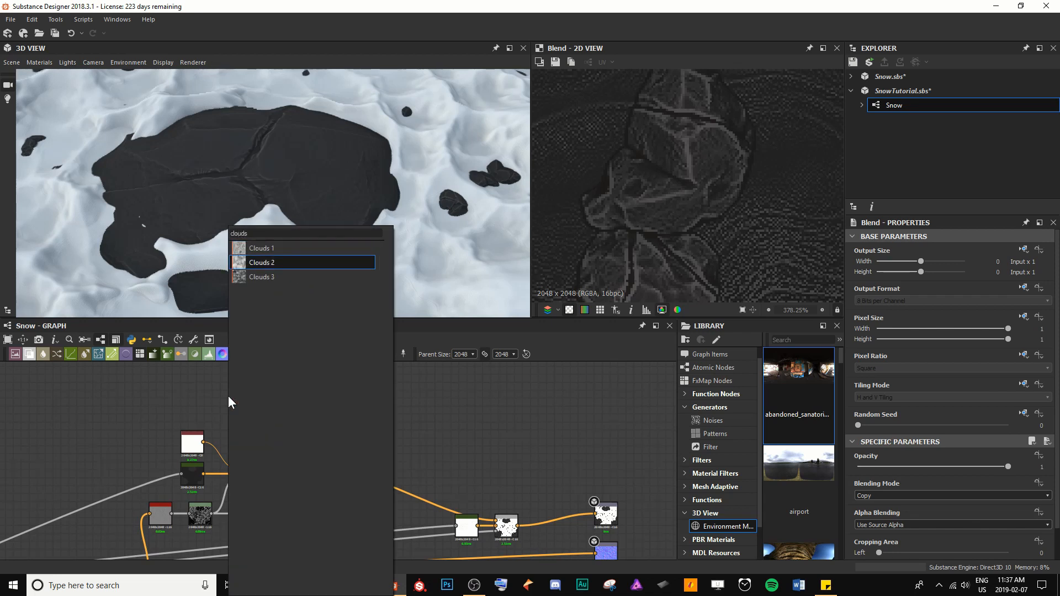
pyautogui.press('Return')
pyautogui.scroll(3, 221, 397)
pyautogui.moveTo(193, 419); pyautogui.dragTo(126, 404)
# Add a Directional Warp after Clouds 2, feed the clouds into both of its inputs, and align it above the dark Uniform Color.
pyautogui.press('space')
pyautogui.write('direct')
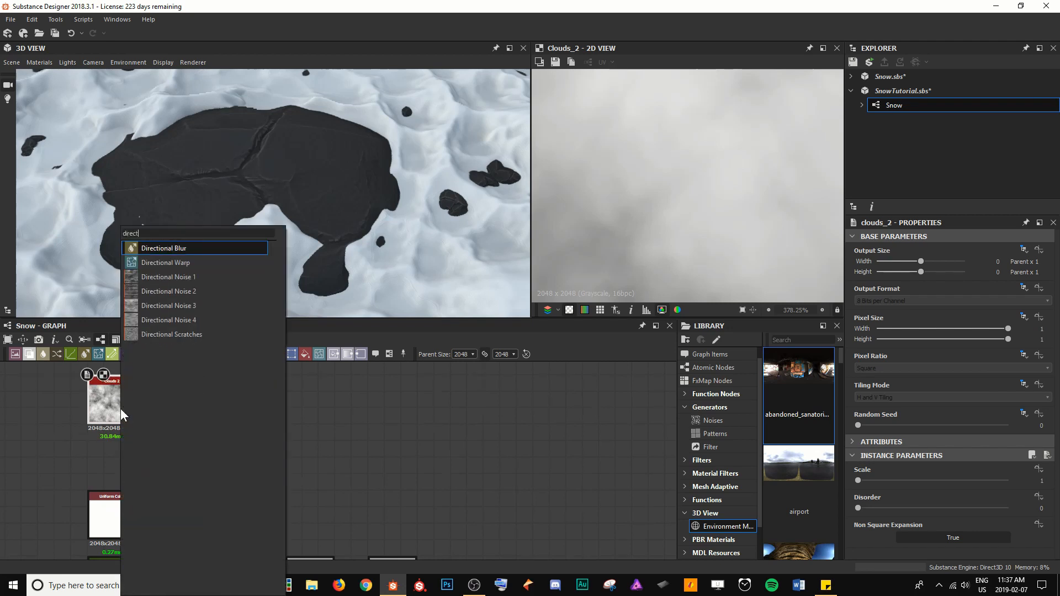
pyautogui.press('Down')
pyautogui.press('Return')
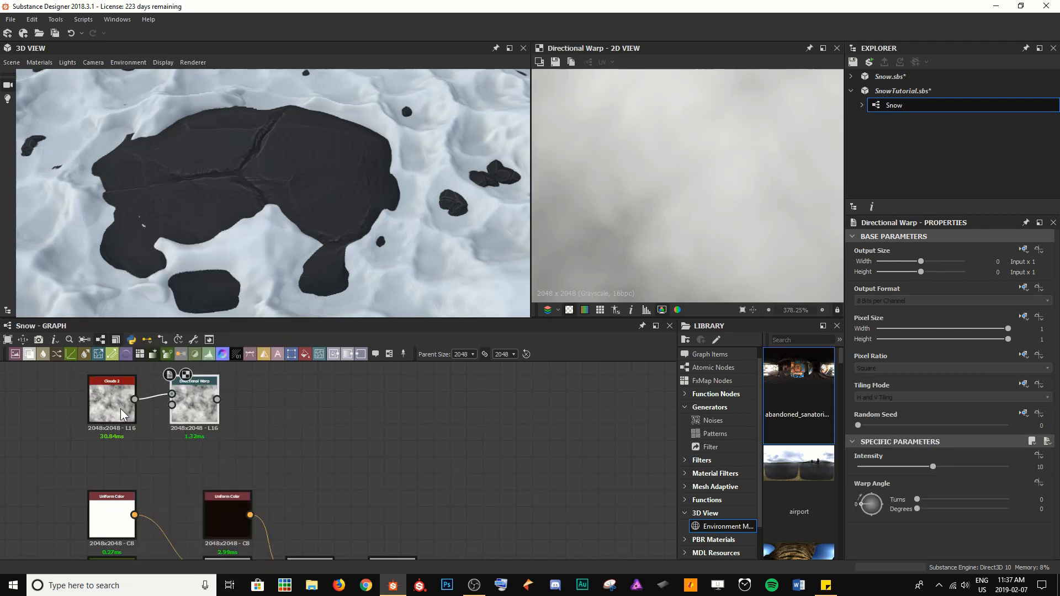
pyautogui.moveTo(171, 418); pyautogui.dragTo(173, 405)
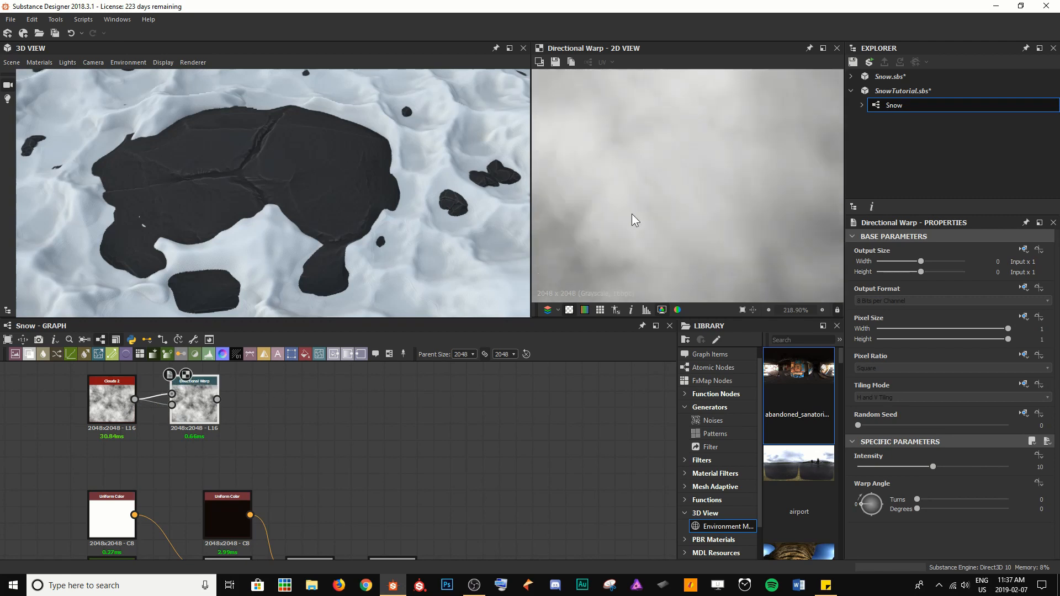
pyautogui.scroll(-10, 629, 221)
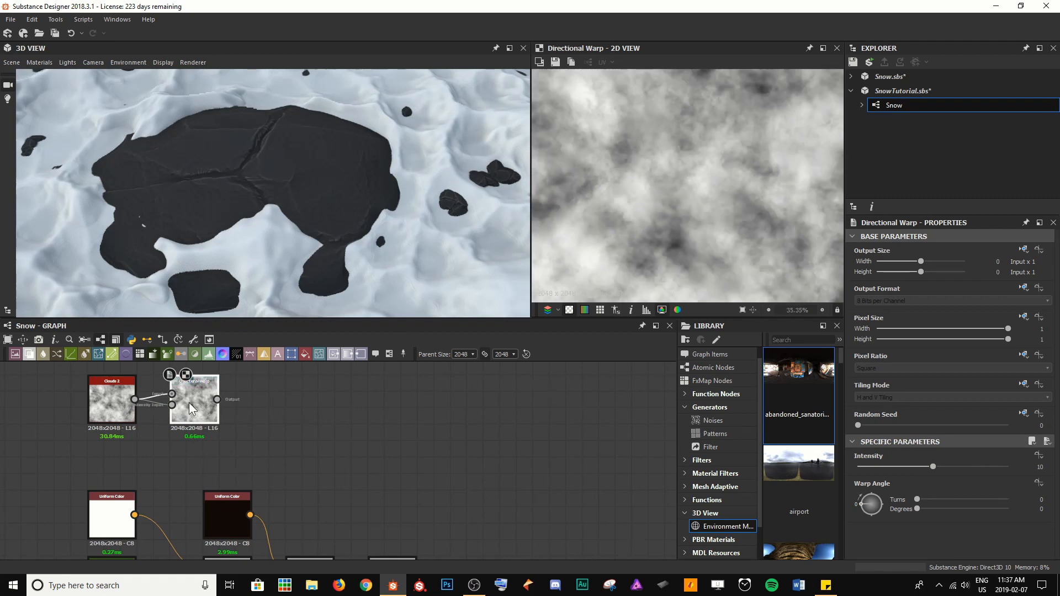
pyautogui.moveTo(190, 409); pyautogui.dragTo(220, 409)
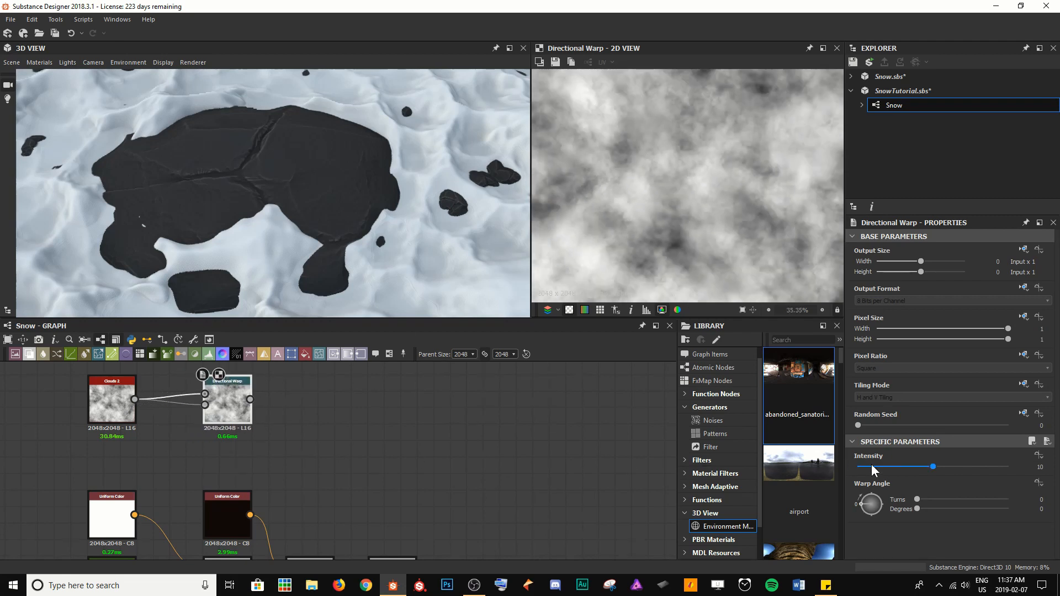
# Try a Directional Warp intensity of 50, and settle on an intensity of 100.
pyautogui.write('50')
pyautogui.press('Return')
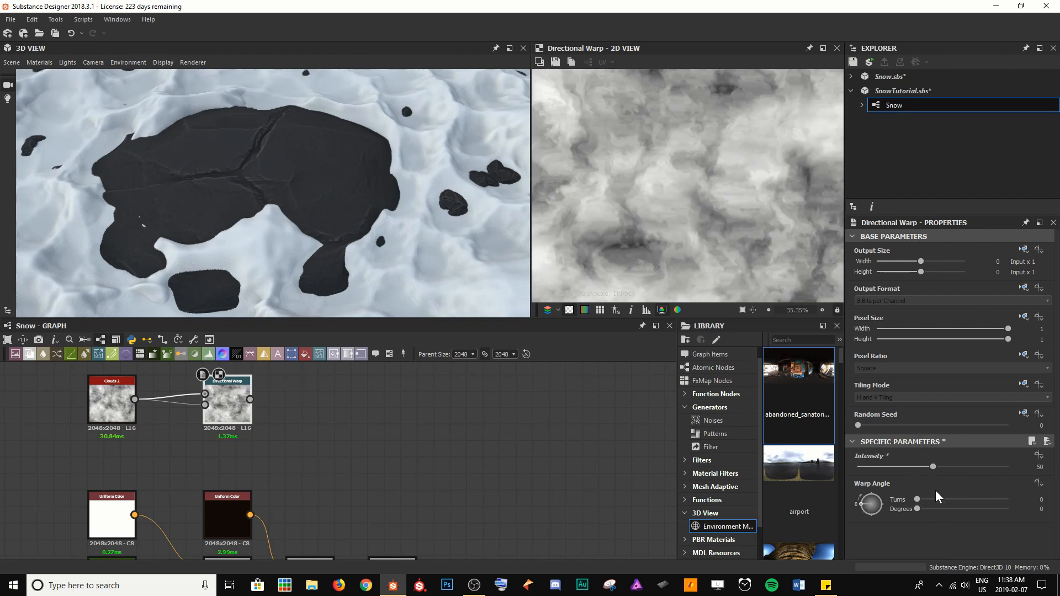
pyautogui.moveTo(935, 468); pyautogui.dragTo(1009, 467)
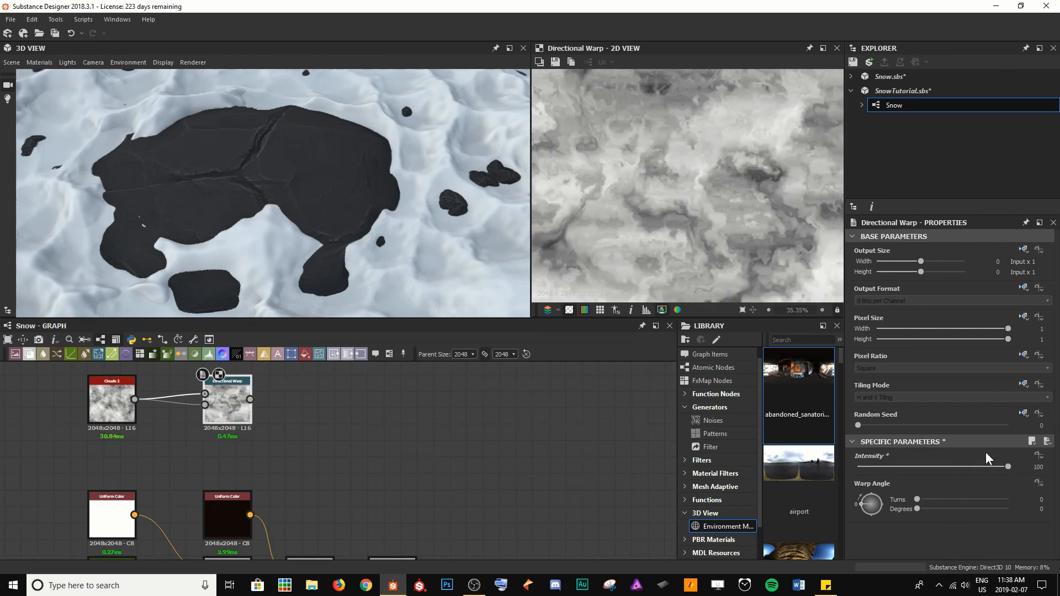
pyautogui.moveTo(917, 509); pyautogui.dragTo(911, 514)
pyautogui.moveTo(398, 429); pyautogui.dragTo(372, 403, button='middle')
pyautogui.scroll(-2, 372, 403)
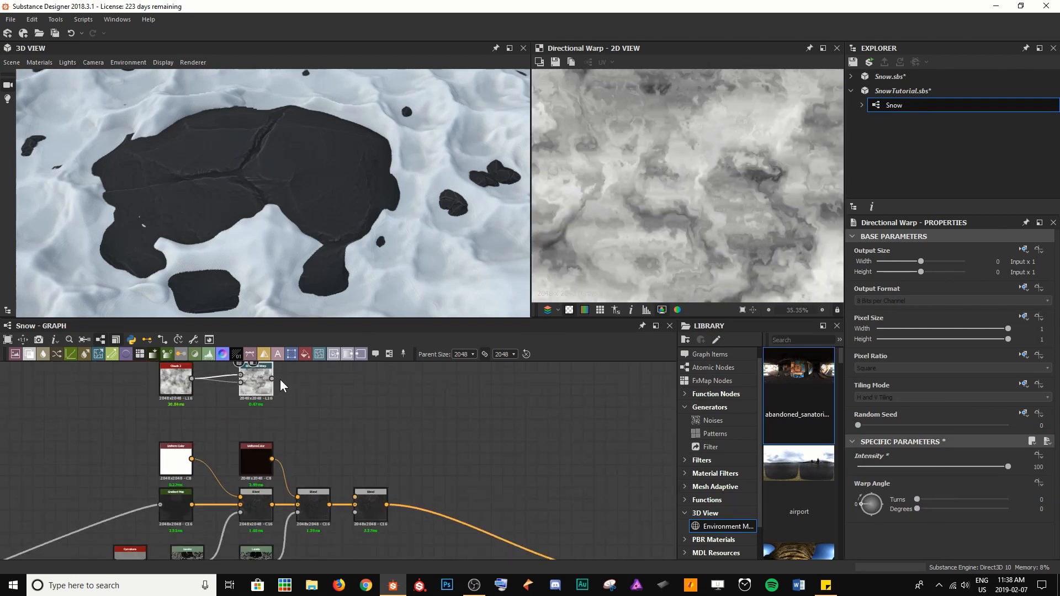
# Connect the Directional Warp to the third Blend's foreground through a Gradient Map, and align that Gradient Map beside the warp node.
pyautogui.scroll(1, 280, 380)
pyautogui.moveTo(279, 380); pyautogui.dragTo(372, 522)
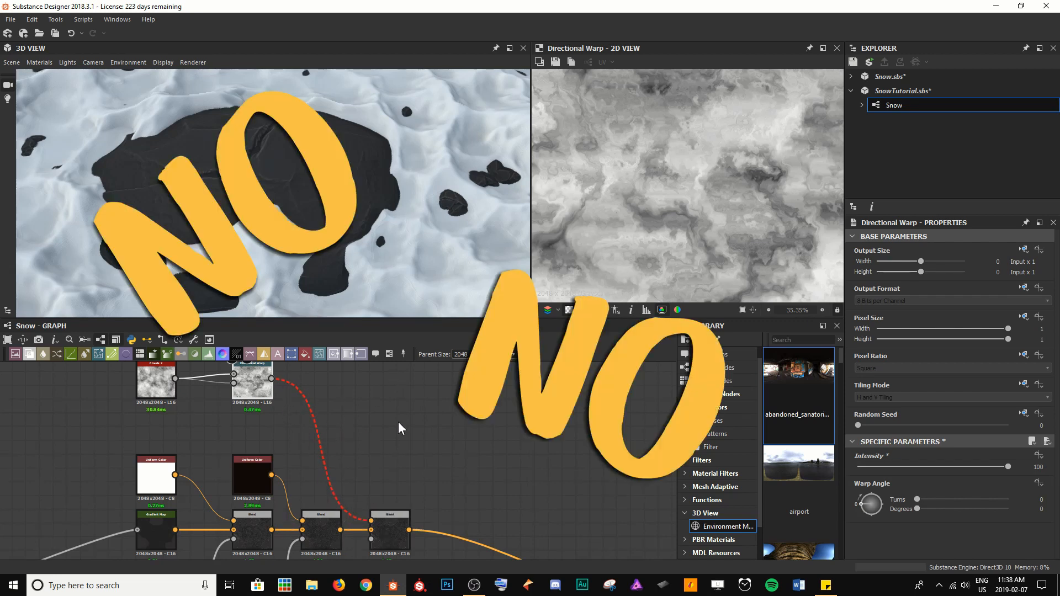
pyautogui.scroll(-1, 403, 430)
pyautogui.press('space')
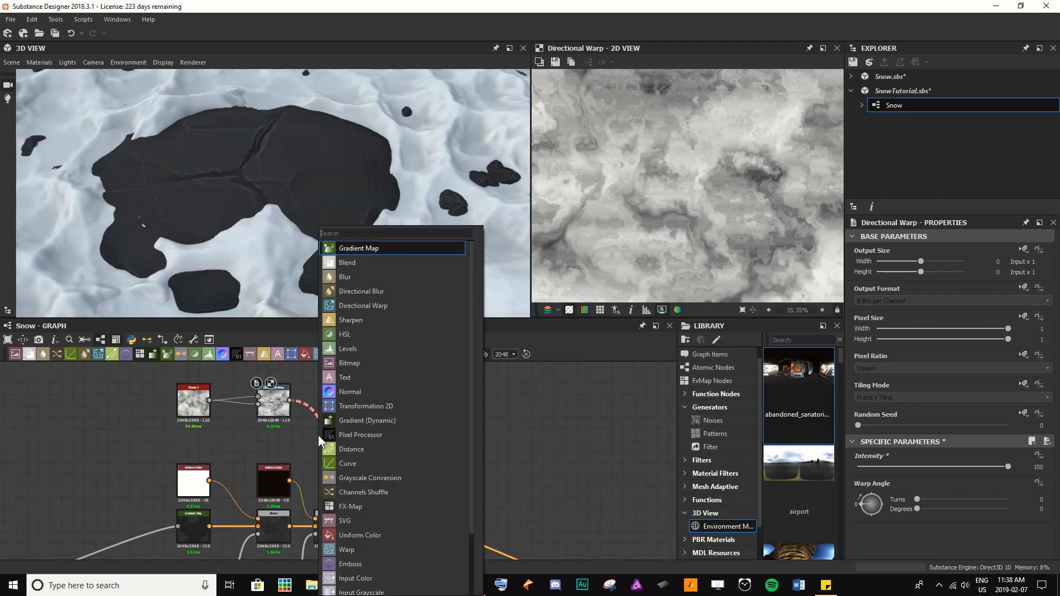
pyautogui.write('grad')
pyautogui.press('Return')
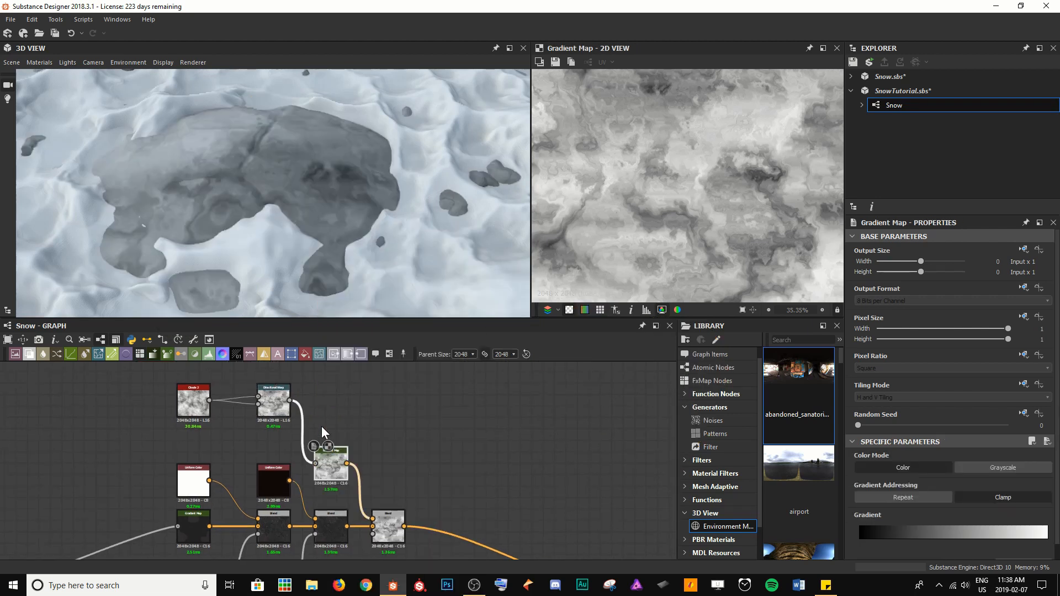
pyautogui.scroll(5, 226, 181)
pyautogui.moveTo(299, 195); pyautogui.dragTo(272, 155)
pyautogui.moveTo(210, 183); pyautogui.dragTo(181, 145)
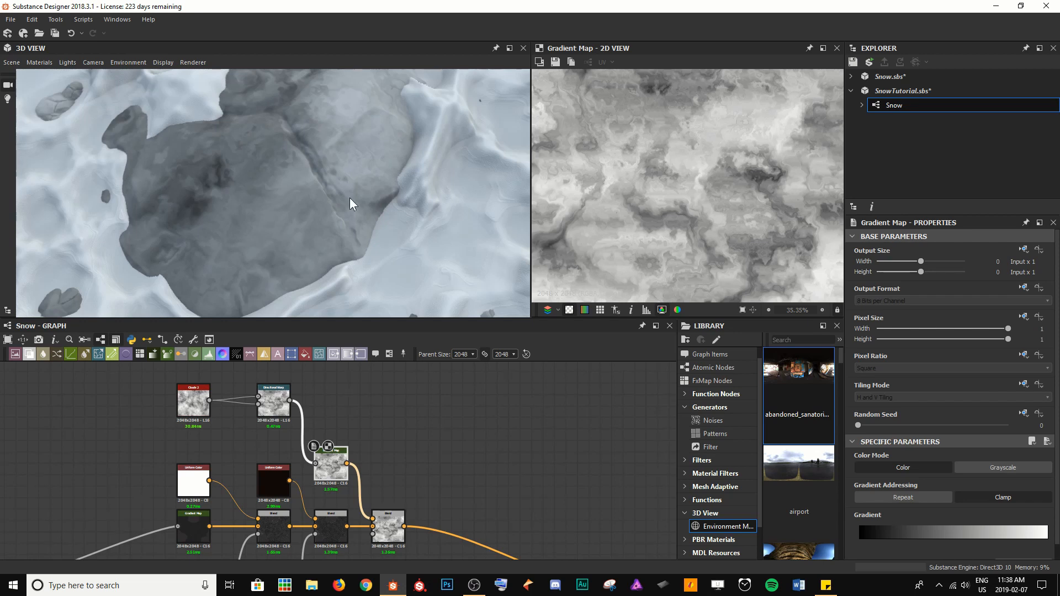
pyautogui.moveTo(333, 465); pyautogui.dragTo(333, 404)
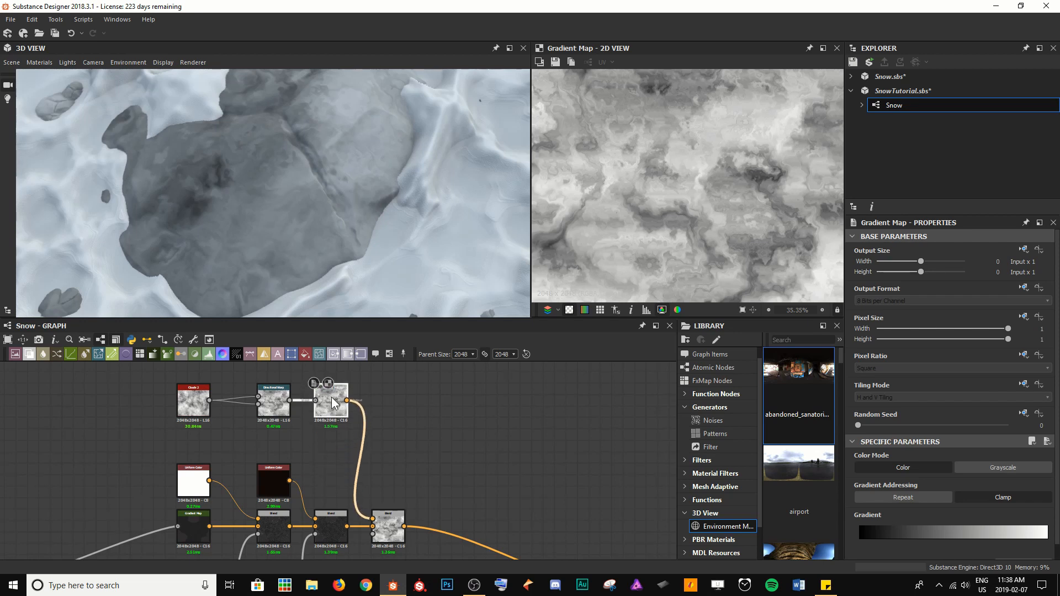
# Compare Overlay and Soft Light blending modes for the third Blend on the 3D rocks, and choose Overlay.
pyautogui.doubleClick(389, 531)
pyautogui.scroll(-9, 887, 496)
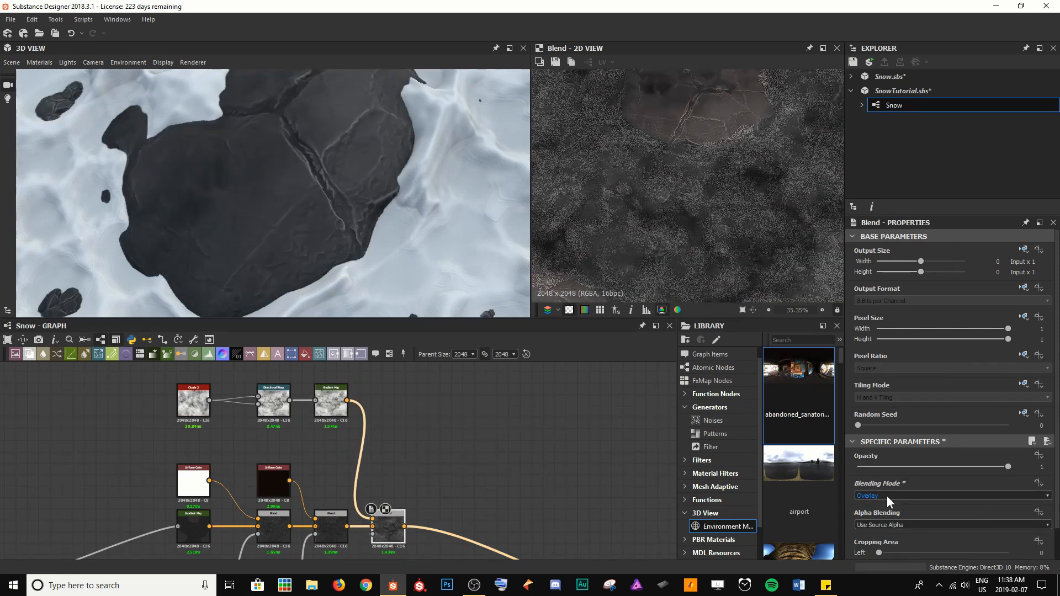
pyautogui.scroll(-1, 887, 497)
pyautogui.scroll(1, 887, 496)
pyautogui.scroll(-2, 887, 495)
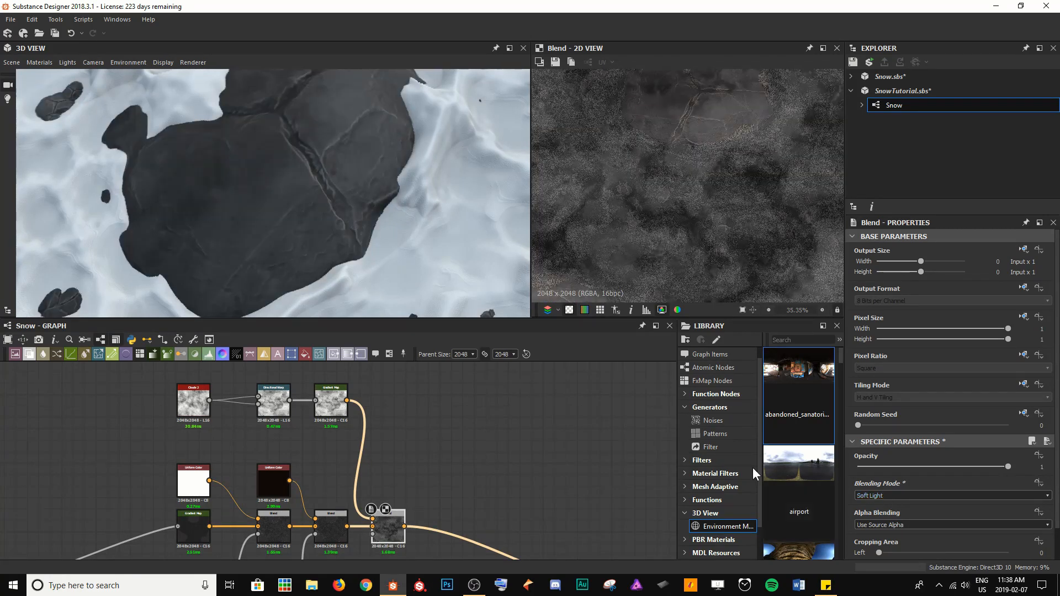
pyautogui.moveTo(350, 247); pyautogui.dragTo(293, 213)
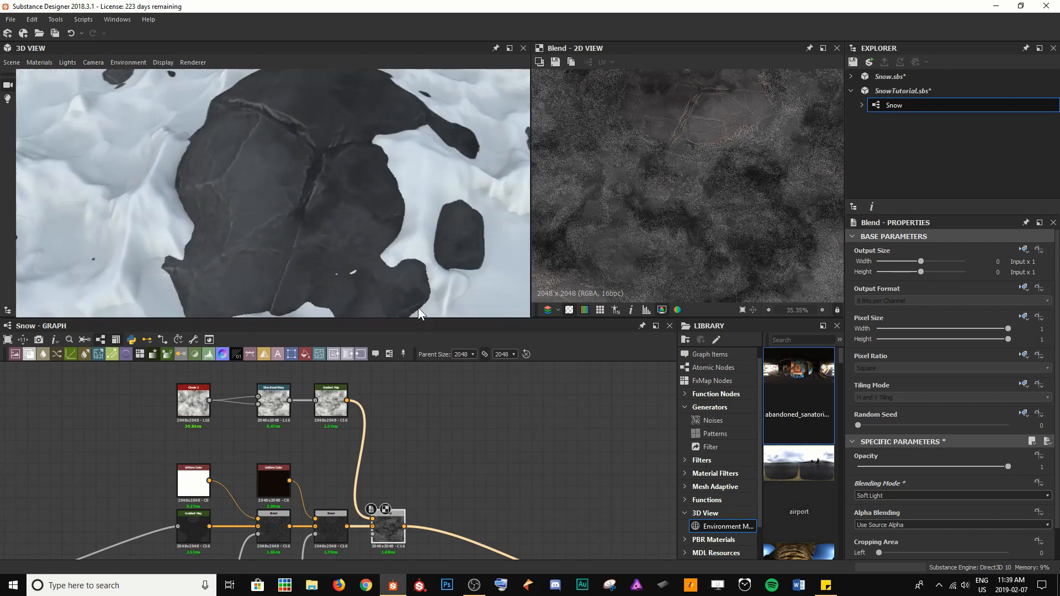
pyautogui.moveTo(354, 270); pyautogui.dragTo(376, 300)
pyautogui.click(900, 495)
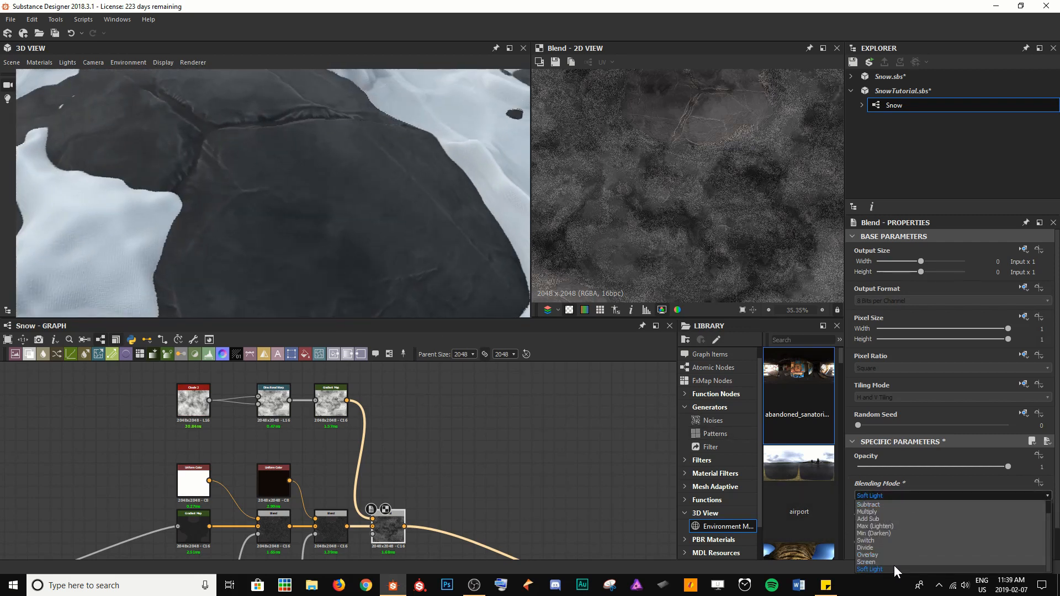
pyautogui.click(882, 555)
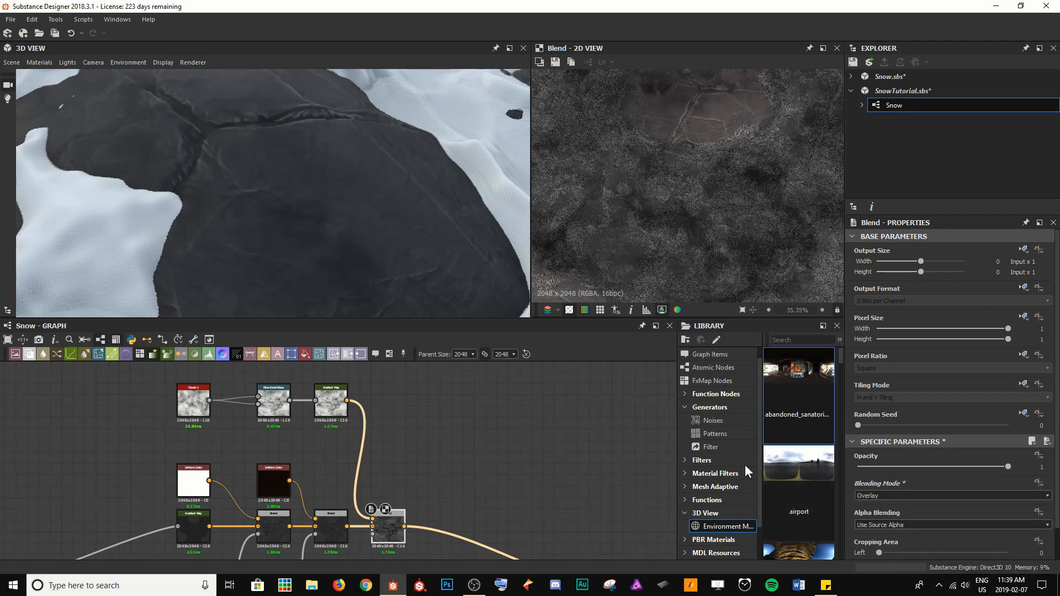
# Raise the input white point of the first curvature Levels node slightly to soften the rock edge highlights, checking the 3D view.
pyautogui.moveTo(309, 257); pyautogui.dragTo(275, 198)
pyautogui.moveTo(302, 524); pyautogui.dragTo(333, 435, button='middle')
pyautogui.click(235, 494)
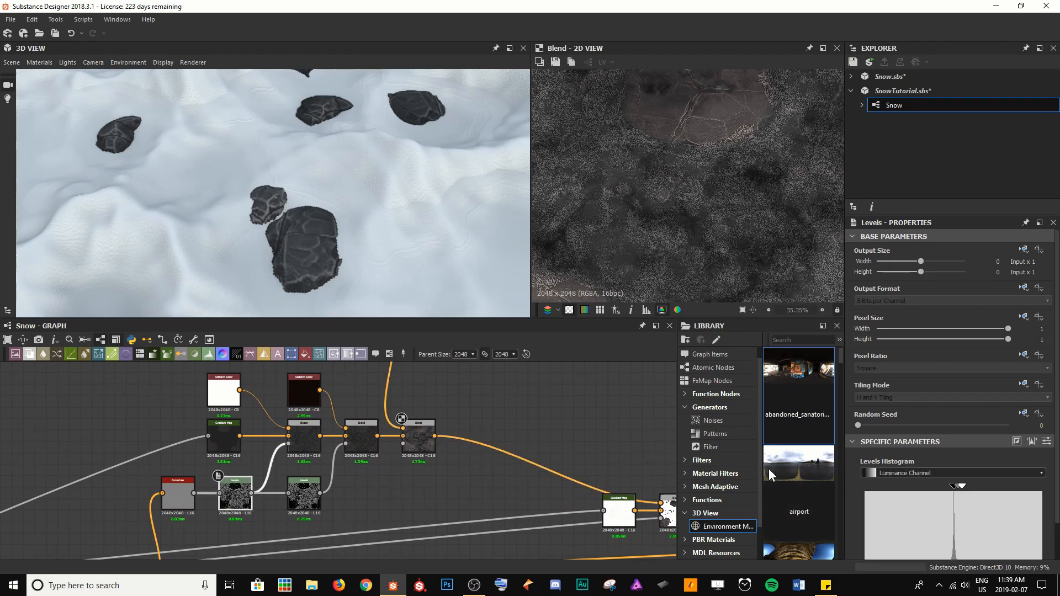
pyautogui.scroll(-1, 956, 493)
pyautogui.moveTo(963, 442); pyautogui.dragTo(973, 446)
pyautogui.scroll(-4, 344, 213)
pyautogui.moveTo(344, 212); pyautogui.dragTo(353, 207)
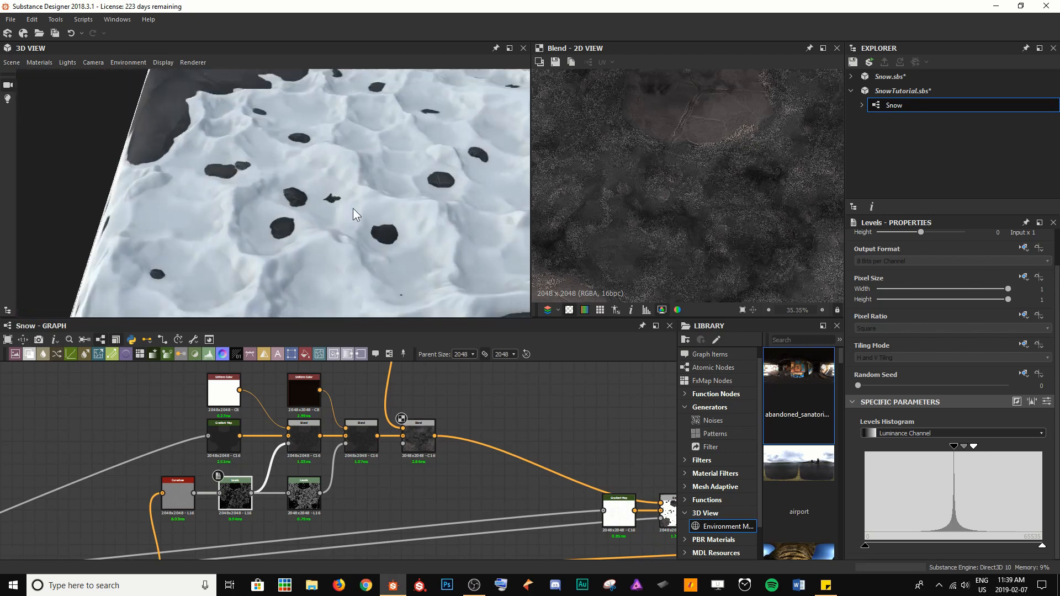
pyautogui.scroll(4, 230, 131)
pyautogui.moveTo(231, 131); pyautogui.dragTo(291, 193)
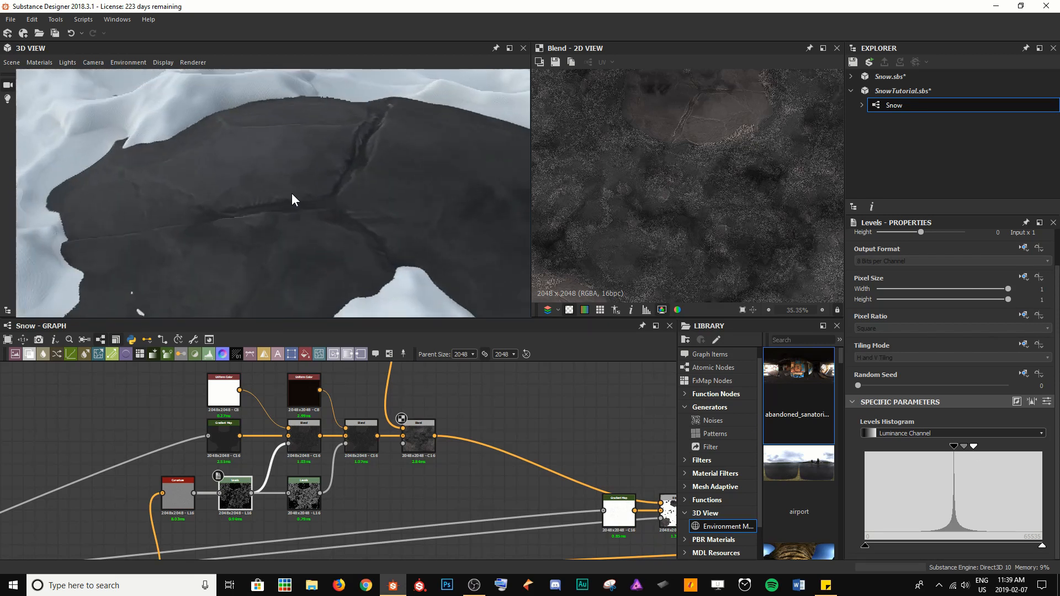
pyautogui.moveTo(972, 448); pyautogui.dragTo(966, 449)
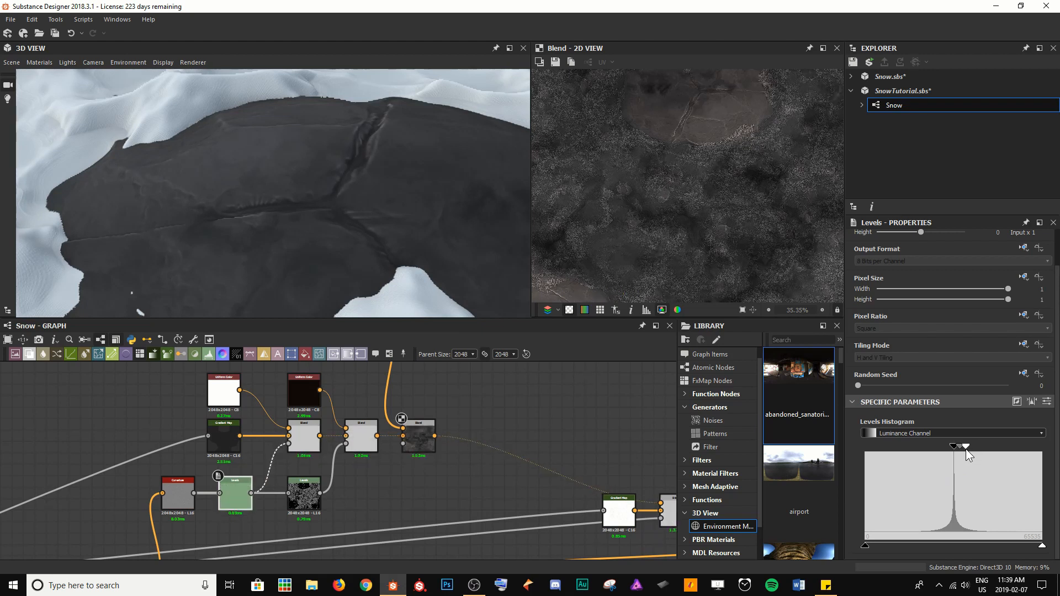
pyautogui.moveTo(497, 248); pyautogui.dragTo(196, 178, button='right')
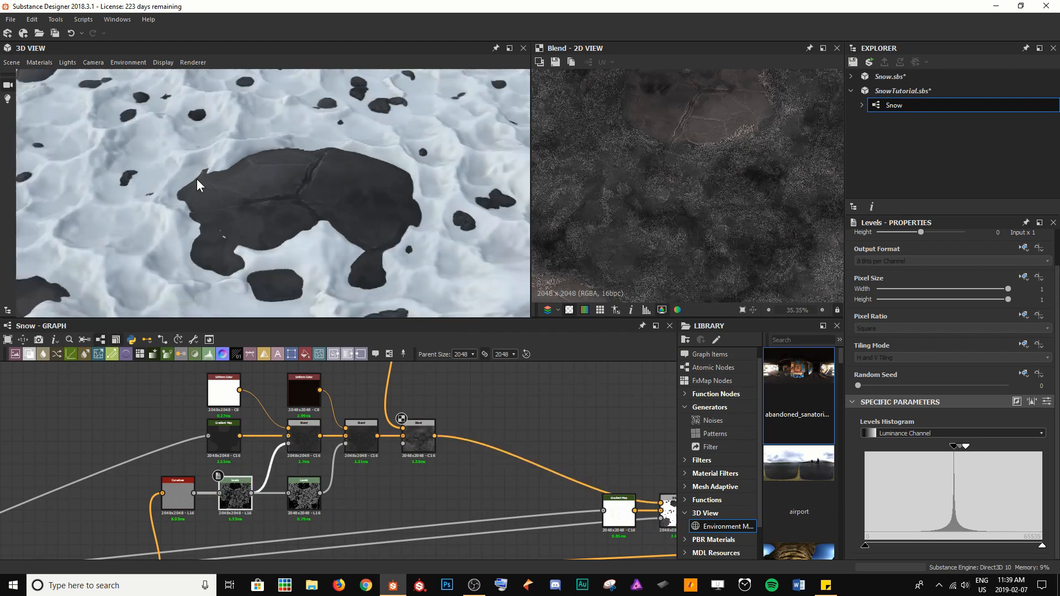
pyautogui.moveTo(196, 179); pyautogui.dragTo(221, 188)
# Show the final snow and rock Blend in the 2D view and examine the rock color detail up close.
pyautogui.moveTo(672, 519); pyautogui.dragTo(452, 486, button='middle')
pyautogui.doubleClick(452, 486)
pyautogui.scroll(5, 627, 224)
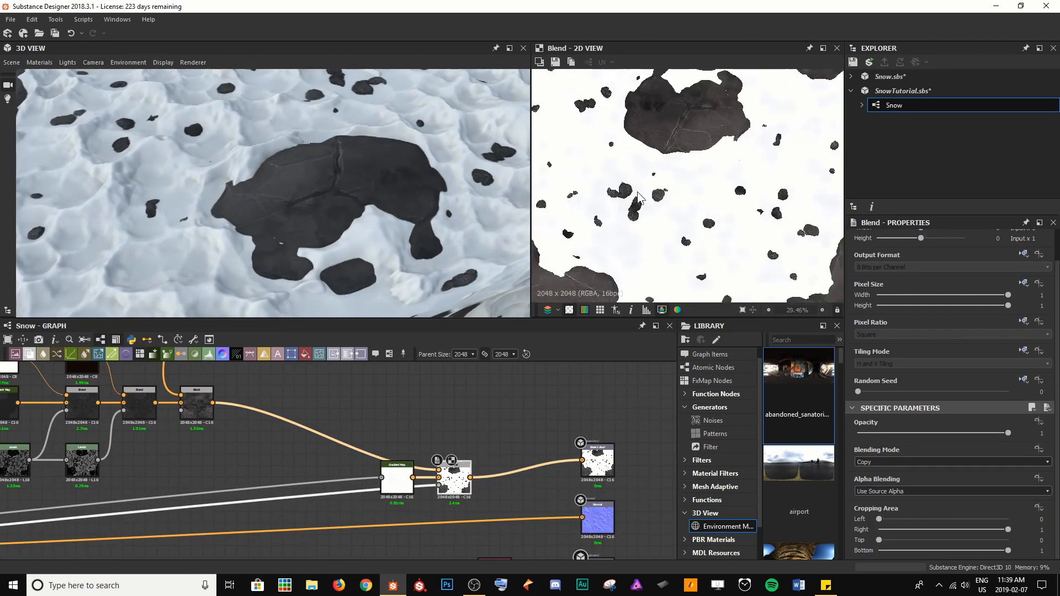
pyautogui.scroll(-5, 644, 222)
pyautogui.scroll(4, 644, 222)
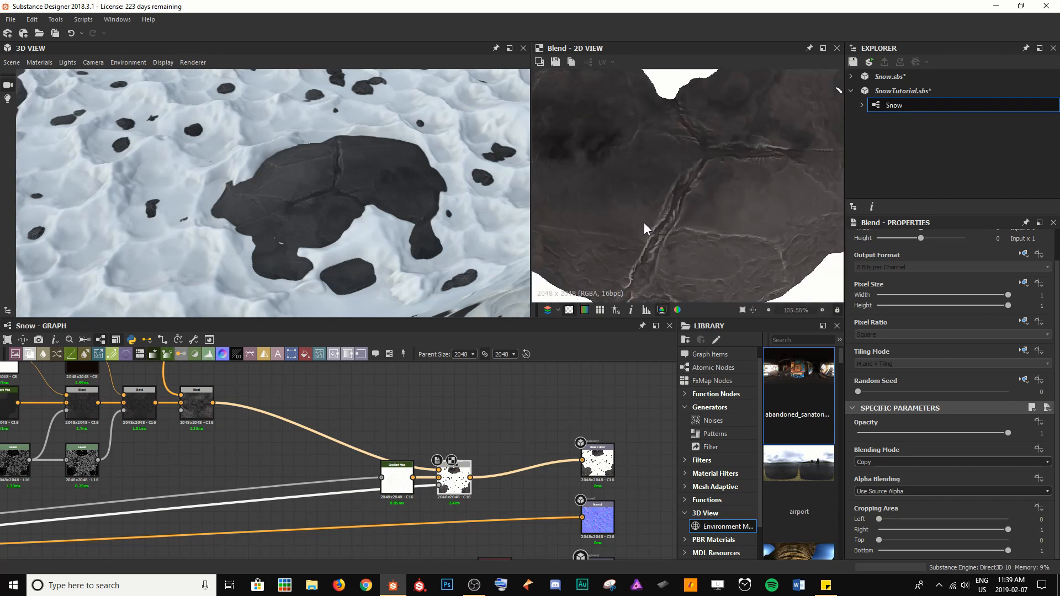
pyautogui.scroll(-4, 644, 222)
# Examine the rock edges, crevices and cloud variation against the snow from several angles in the 3D view.
pyautogui.moveTo(237, 198); pyautogui.dragTo(191, 194)
pyautogui.scroll(8, 268, 233)
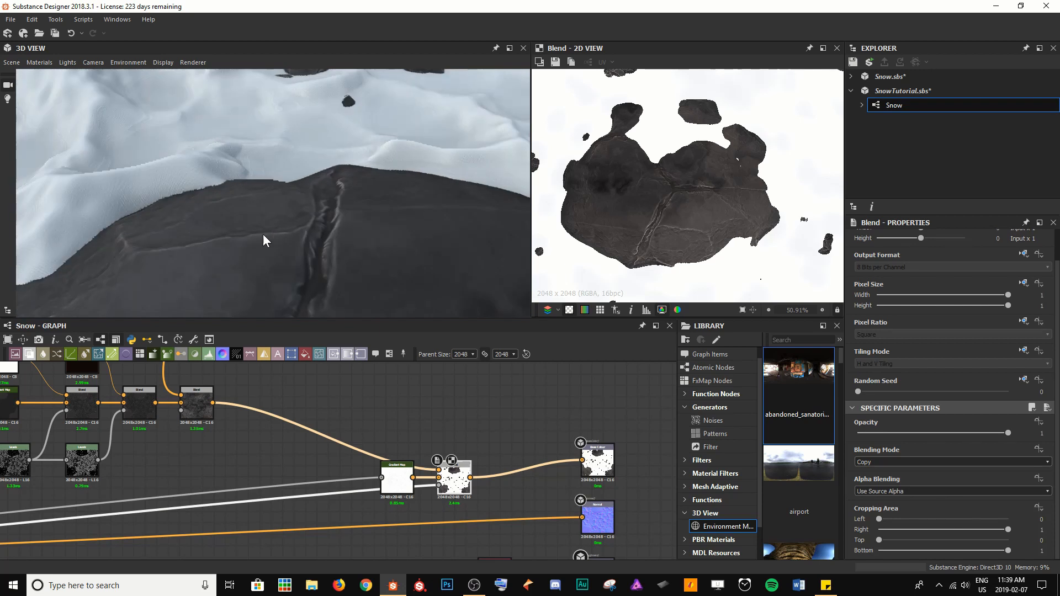
pyautogui.scroll(-10, 263, 234)
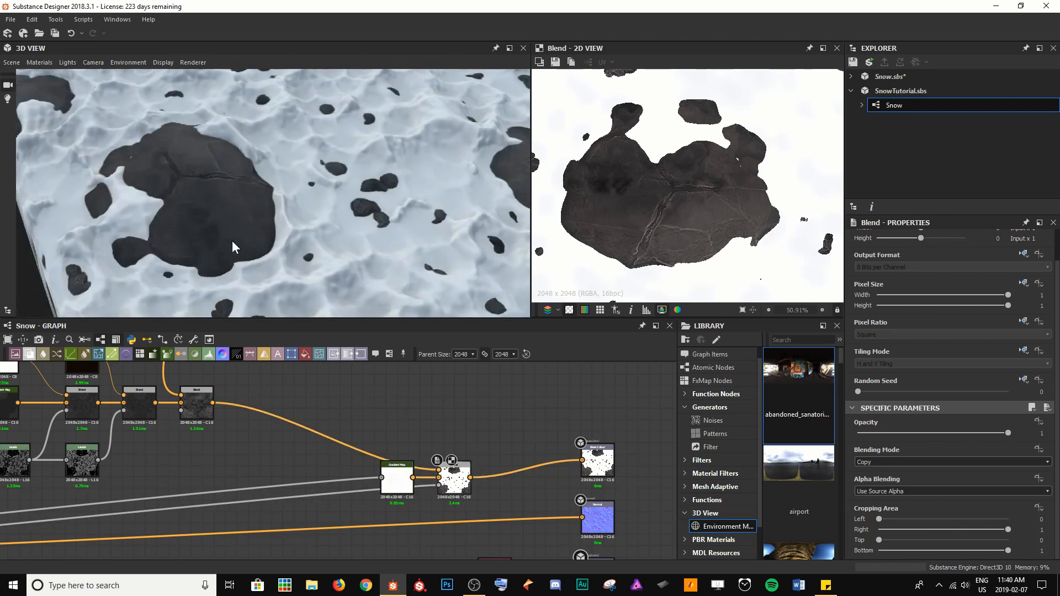
pyautogui.moveTo(232, 241); pyautogui.dragTo(220, 216)
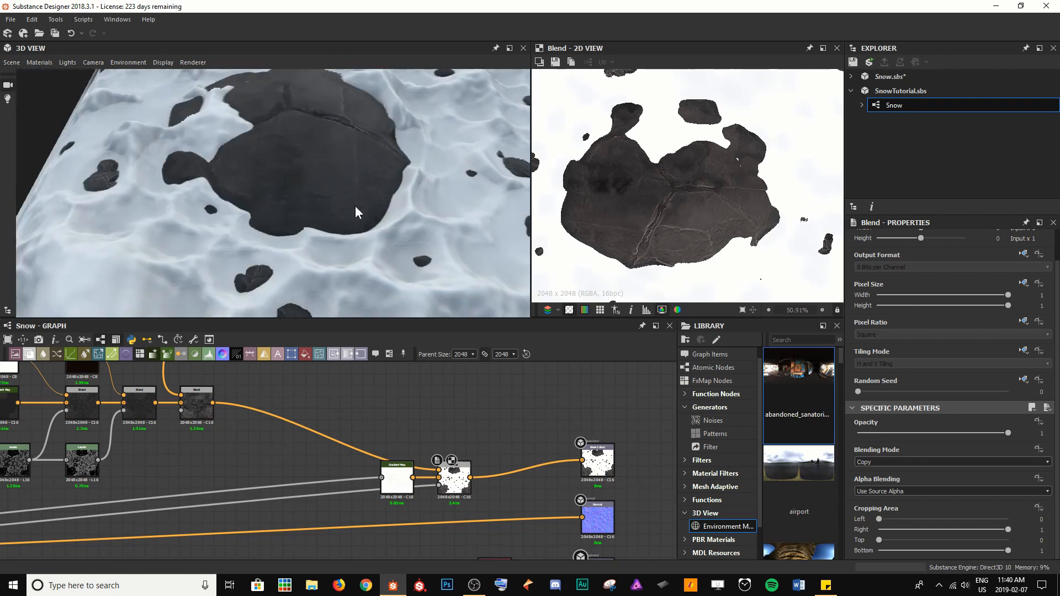
pyautogui.moveTo(335, 182); pyautogui.dragTo(392, 167)
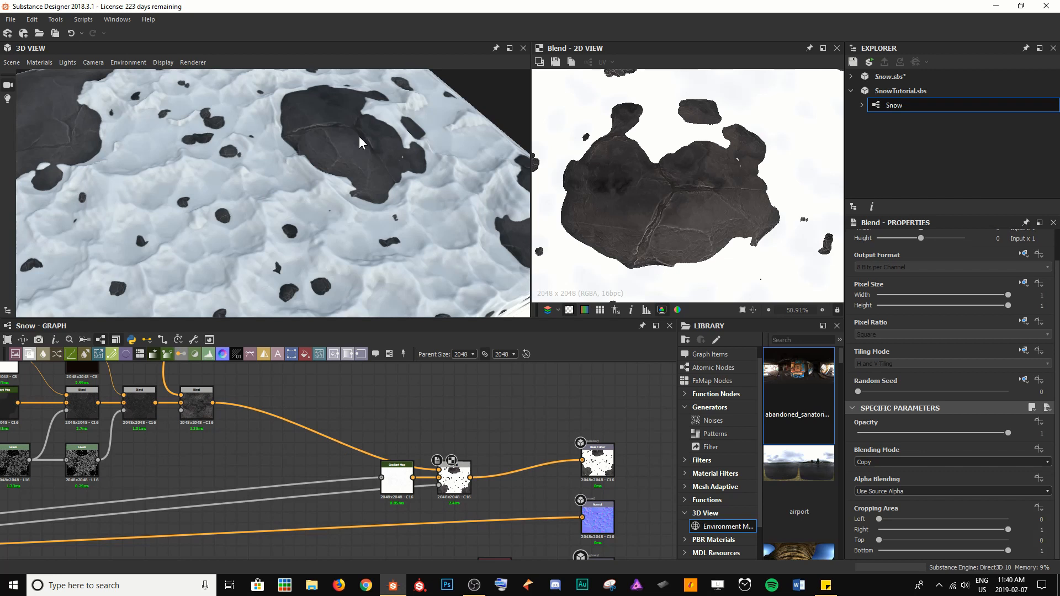
pyautogui.moveTo(343, 166); pyautogui.dragTo(426, 204)
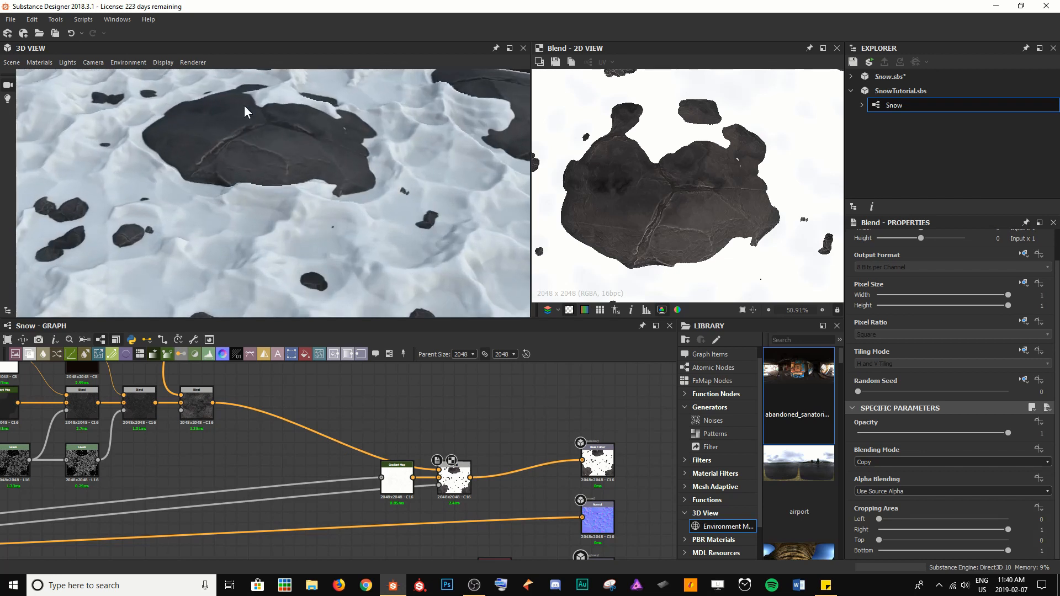
pyautogui.moveTo(120, 219); pyautogui.dragTo(304, 209)
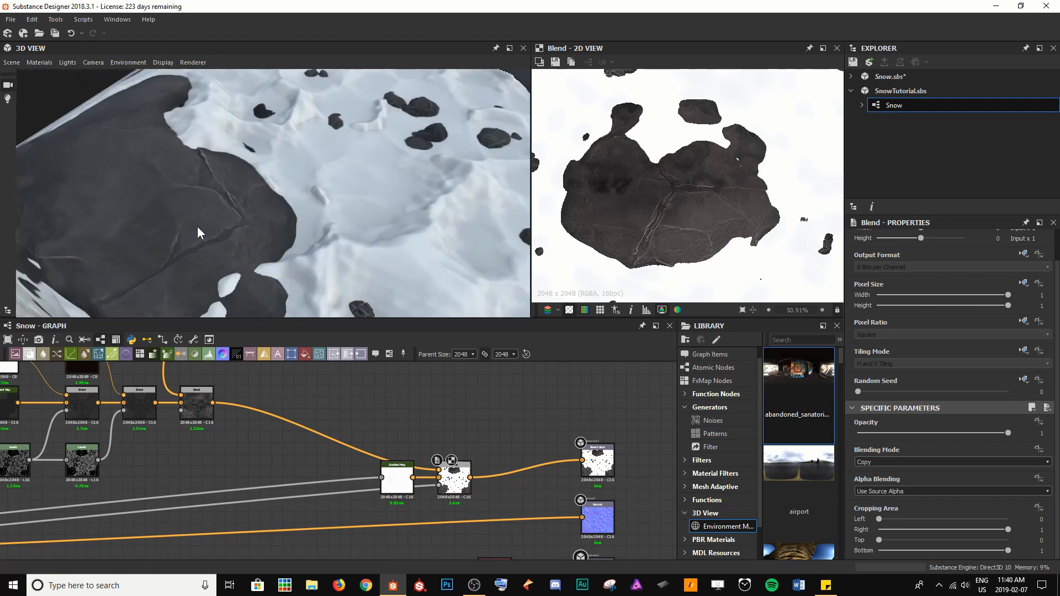
pyautogui.moveTo(197, 227); pyautogui.dragTo(188, 226)
pyautogui.moveTo(255, 224); pyautogui.dragTo(263, 230)
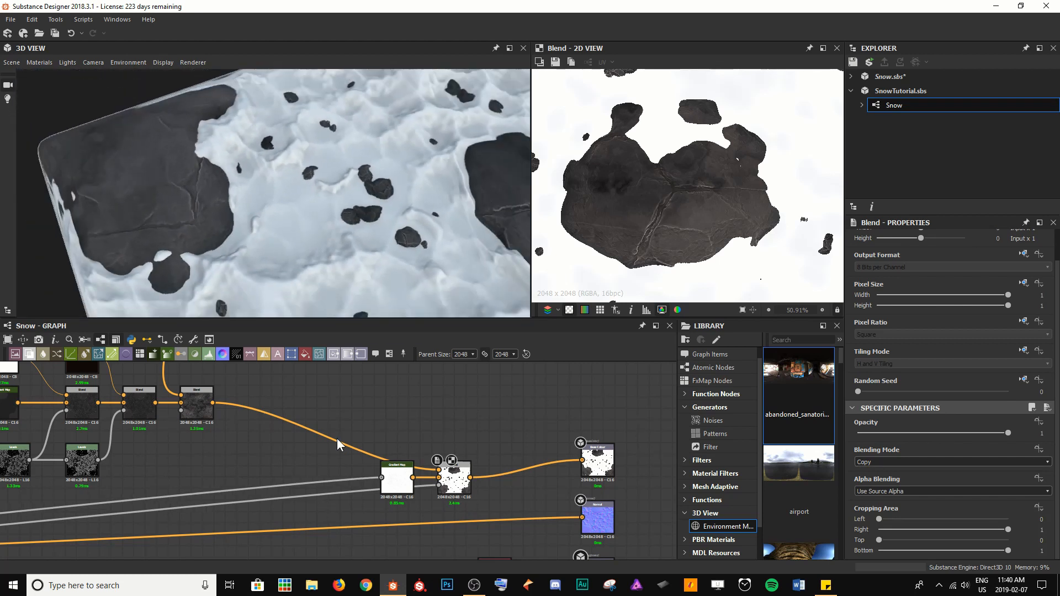
# Insert a Blend node after the third rock Blend and align it in the same row.
pyautogui.moveTo(340, 405); pyautogui.dragTo(275, 439, button='middle')
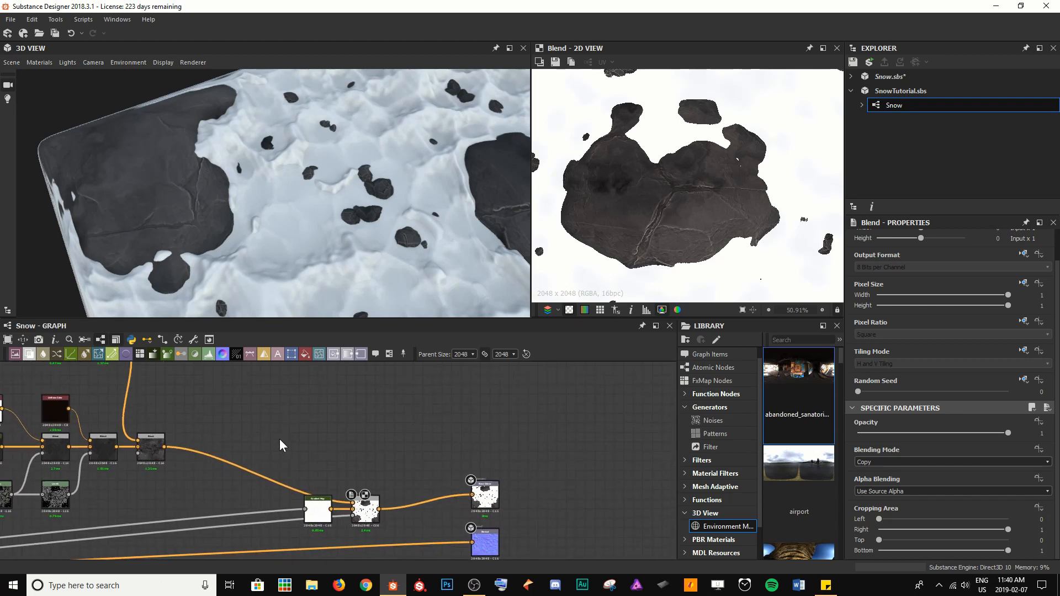
pyautogui.click(248, 465)
pyautogui.press('space')
pyautogui.write('bl')
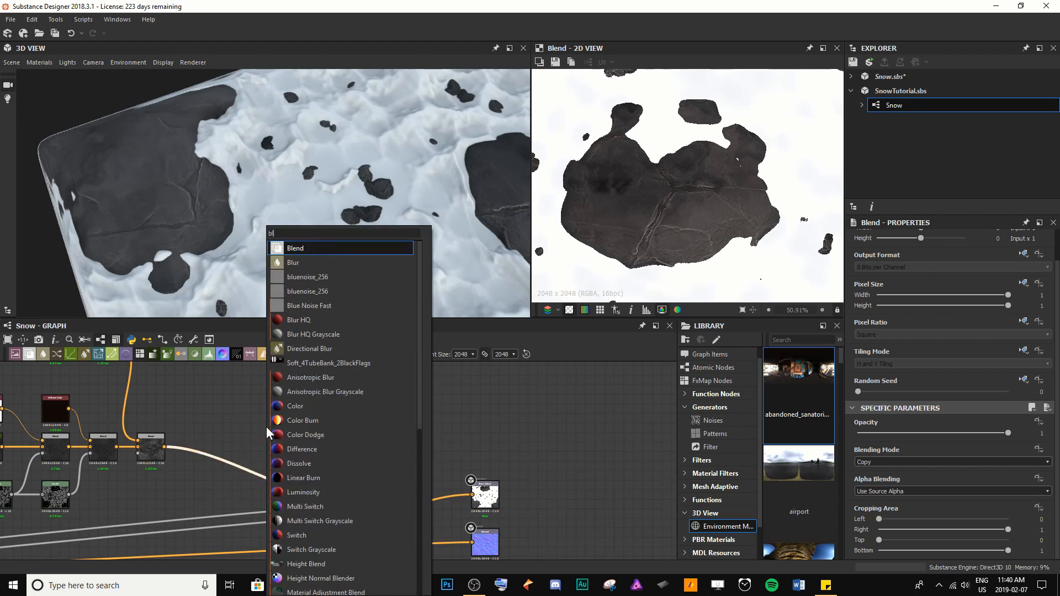
pyautogui.press('Return')
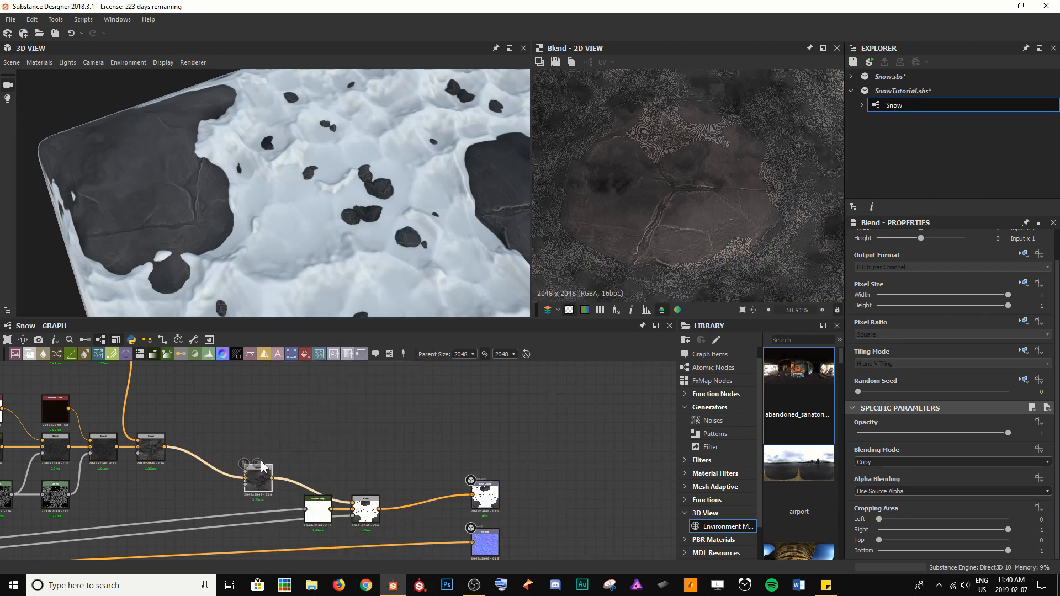
pyautogui.moveTo(259, 467); pyautogui.dragTo(219, 452)
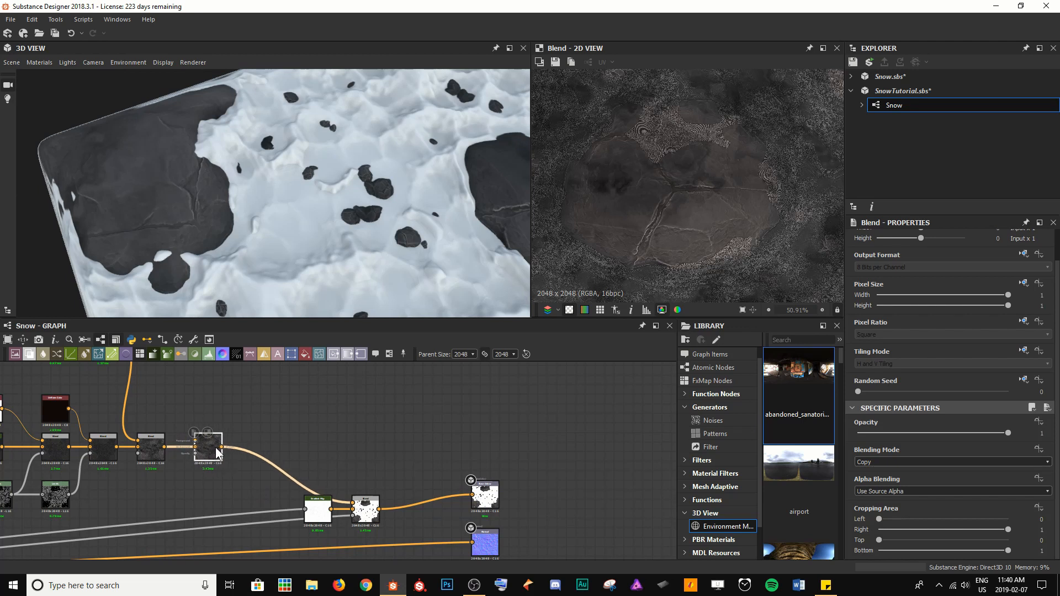
# Feed the existing white Uniform Color into the new Blend's foreground and inspect the covered rocks in the 3D view.
pyautogui.scroll(3, 216, 453)
pyautogui.click(22, 419)
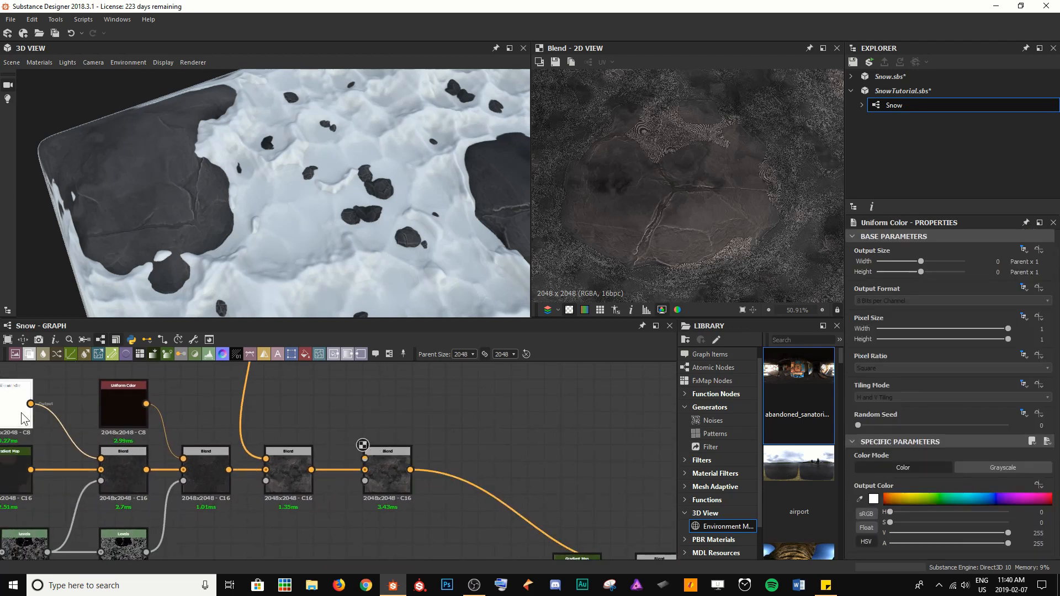
pyautogui.hotkey('ctrl', 'v')
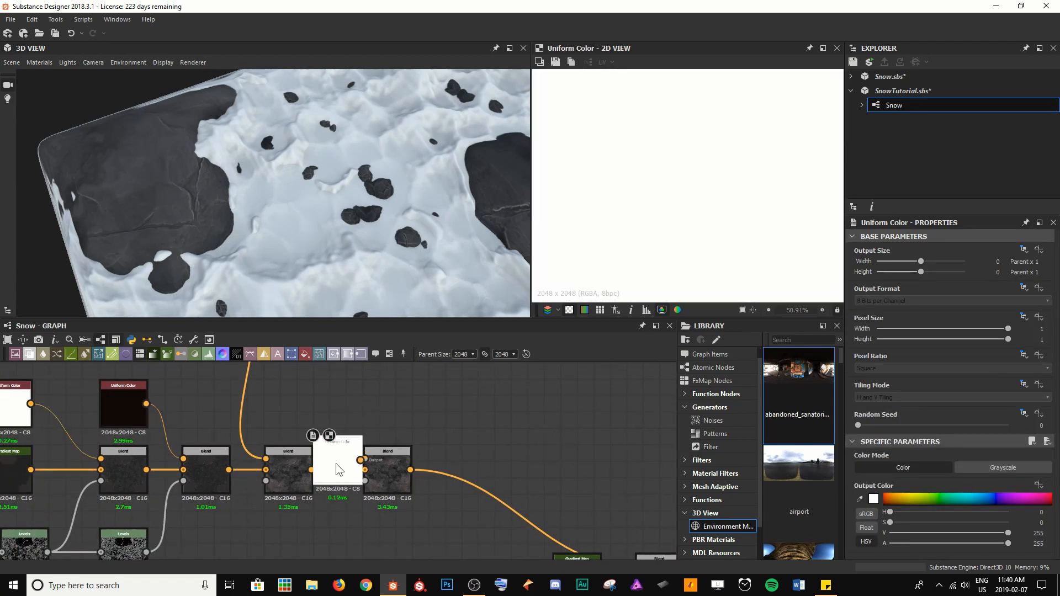
pyautogui.moveTo(340, 470); pyautogui.dragTo(292, 409)
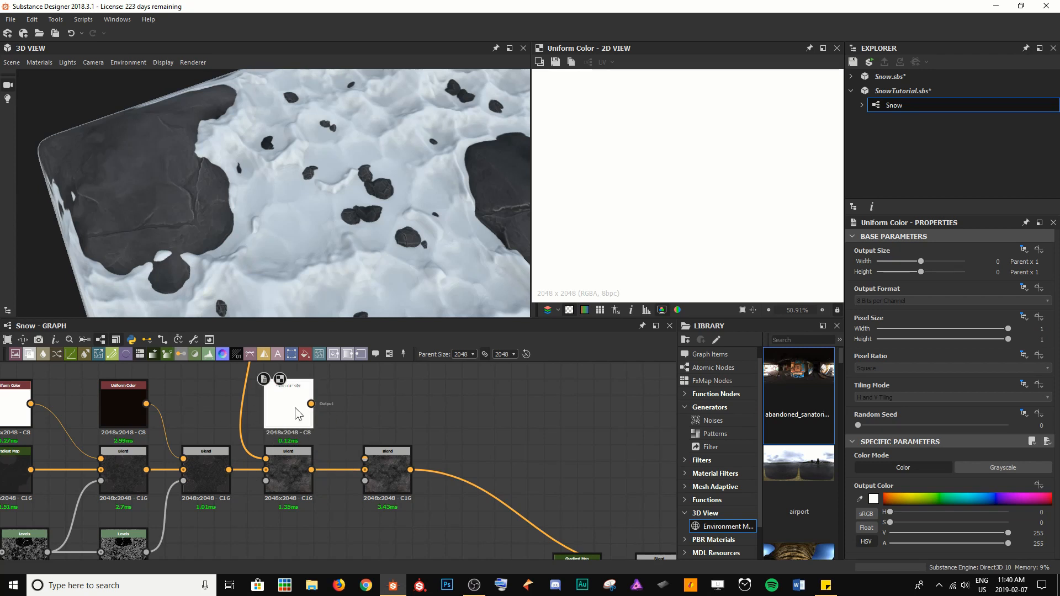
pyautogui.press('Delete')
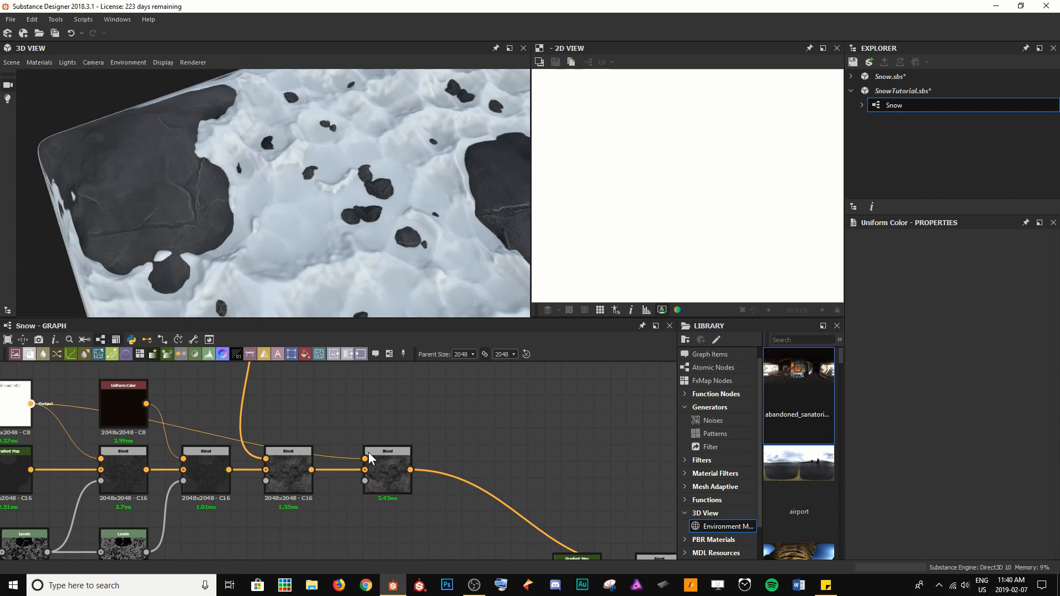
pyautogui.moveTo(193, 163); pyautogui.dragTo(280, 200)
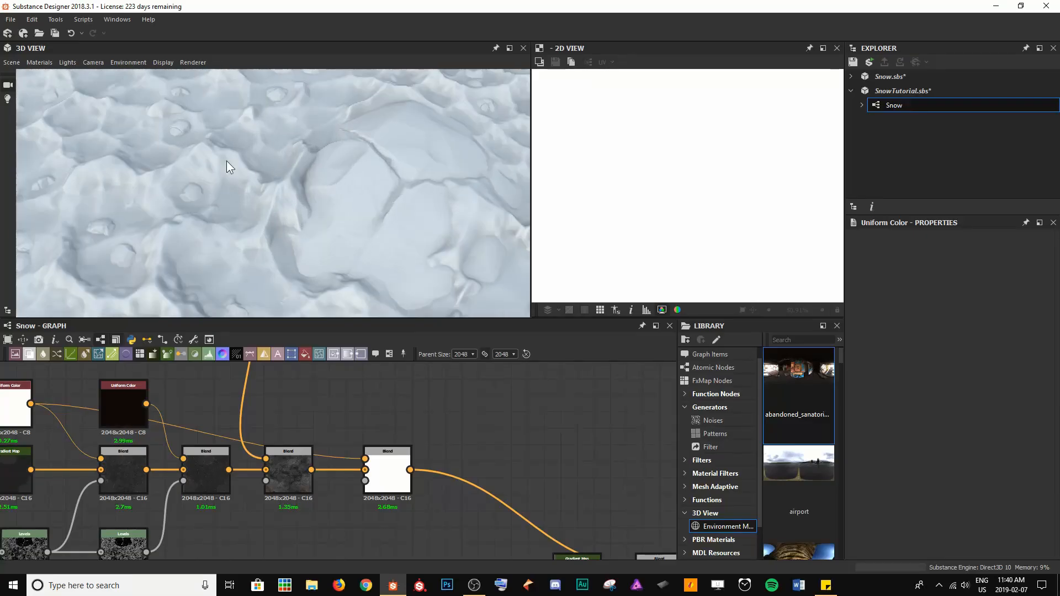
pyautogui.moveTo(226, 161)
pyautogui.mouseDown()
pyautogui.moveTo(187, 158)
pyautogui.moveTo(244, 172)
pyautogui.mouseUp()
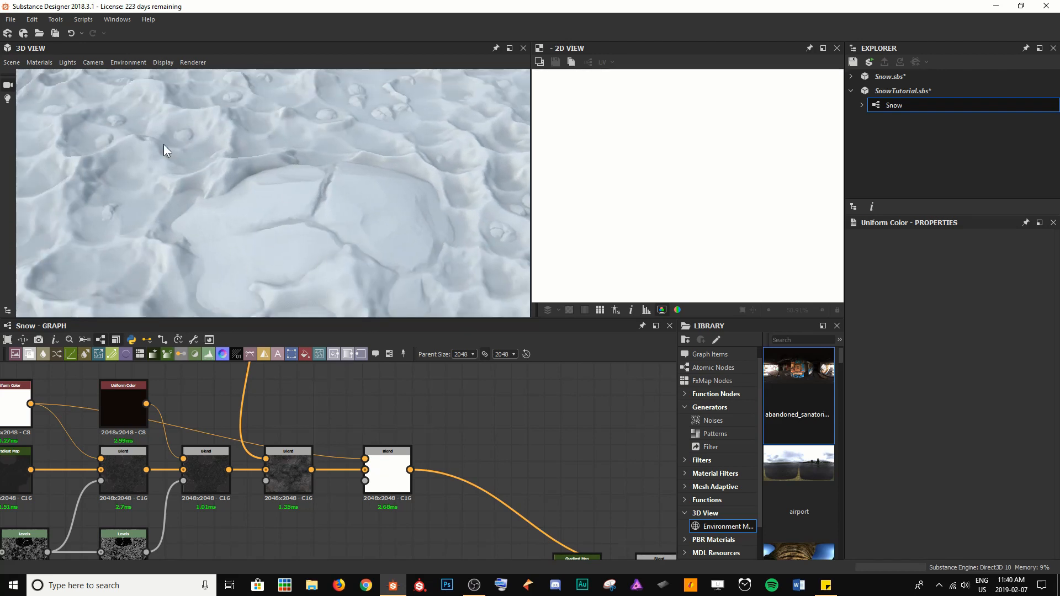
pyautogui.moveTo(164, 144); pyautogui.dragTo(294, 137)
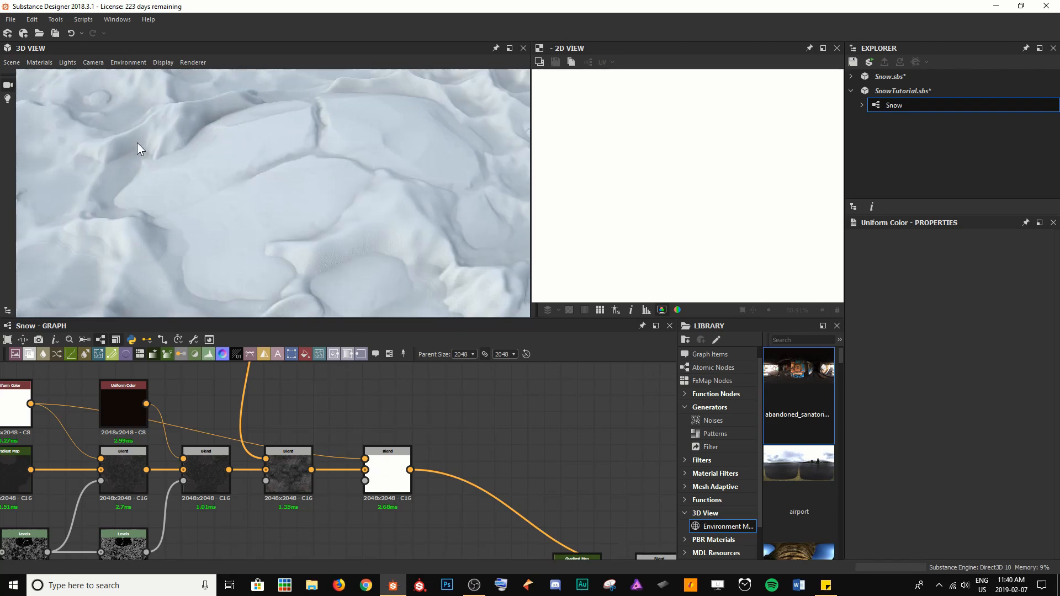
# Add a Dust node to the graph and place it below the third rock Blend.
pyautogui.scroll(-4, 452, 524)
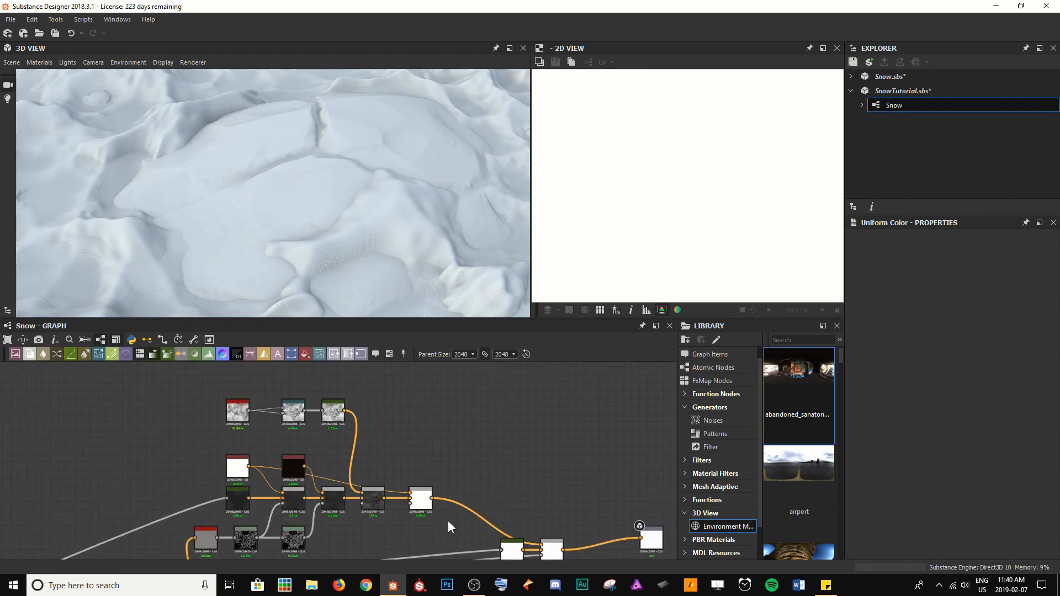
pyautogui.moveTo(449, 521); pyautogui.dragTo(378, 429, button='middle')
pyautogui.scroll(-2, 374, 439)
pyautogui.scroll(4, 343, 439)
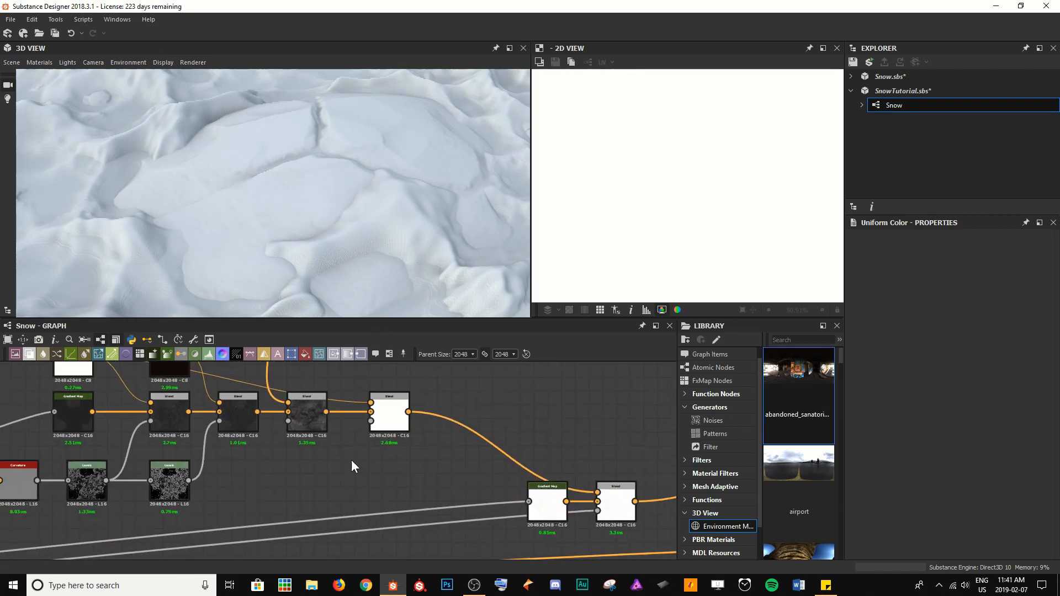
pyautogui.press('space')
pyautogui.write('dust')
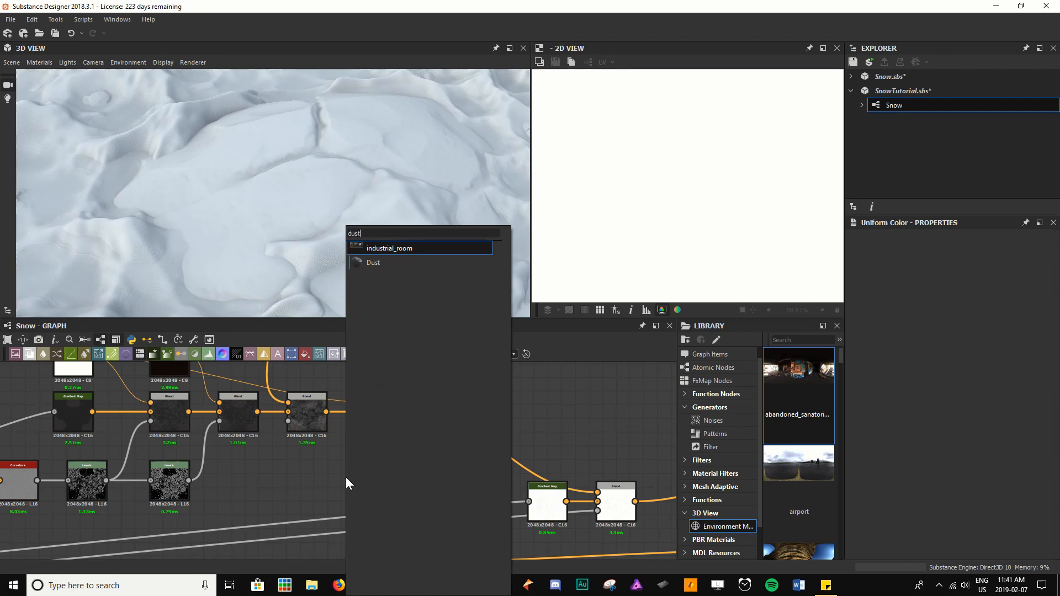
pyautogui.click(382, 267)
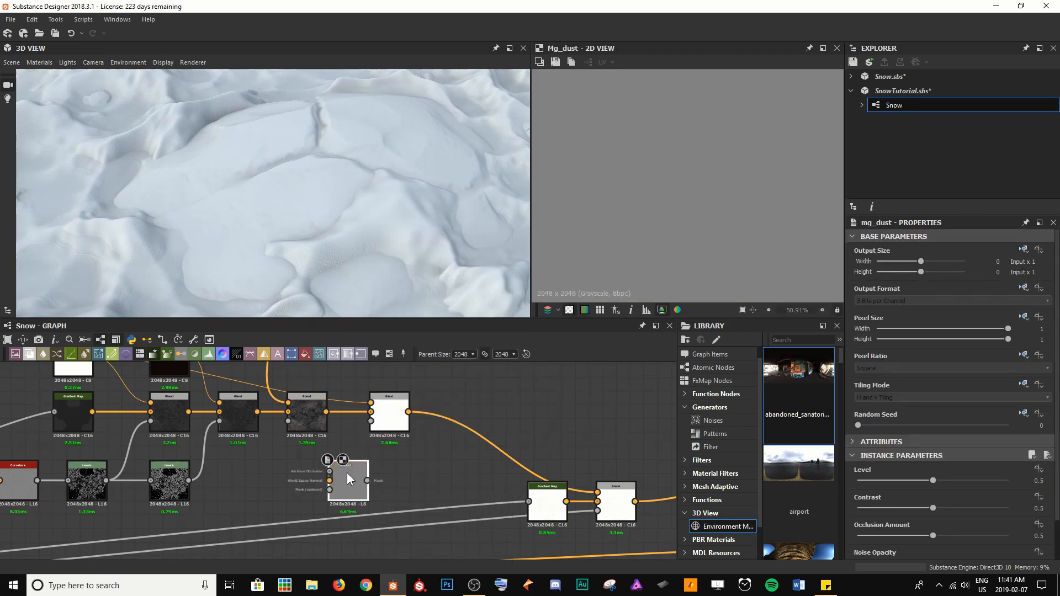
pyautogui.moveTo(347, 473); pyautogui.dragTo(307, 459)
pyautogui.press('f')
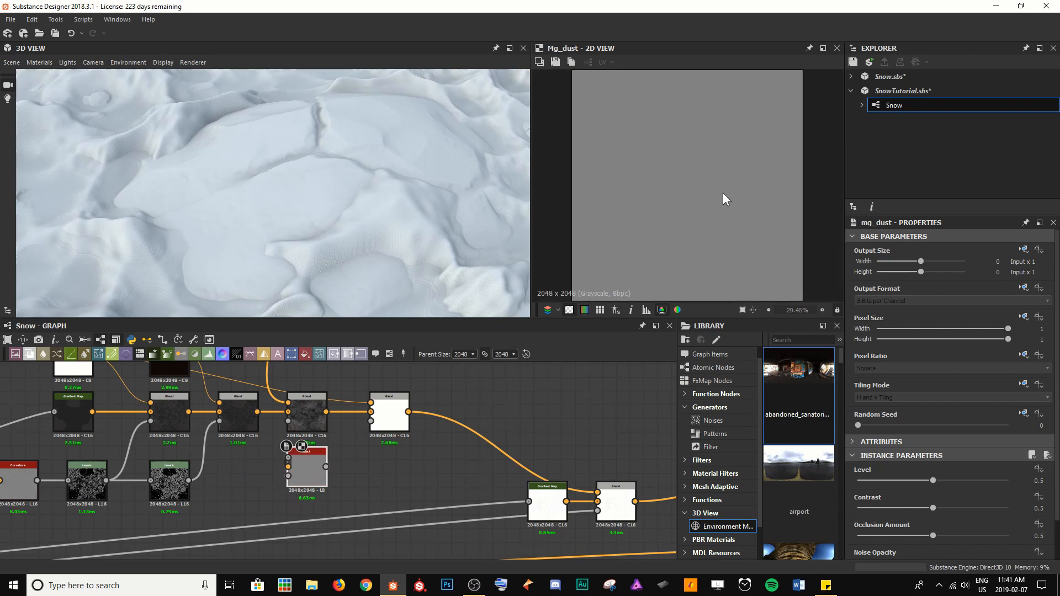
# Connect the Dust node's Mask output to the opacity input of the new white Blend.
pyautogui.scroll(5, 289, 467)
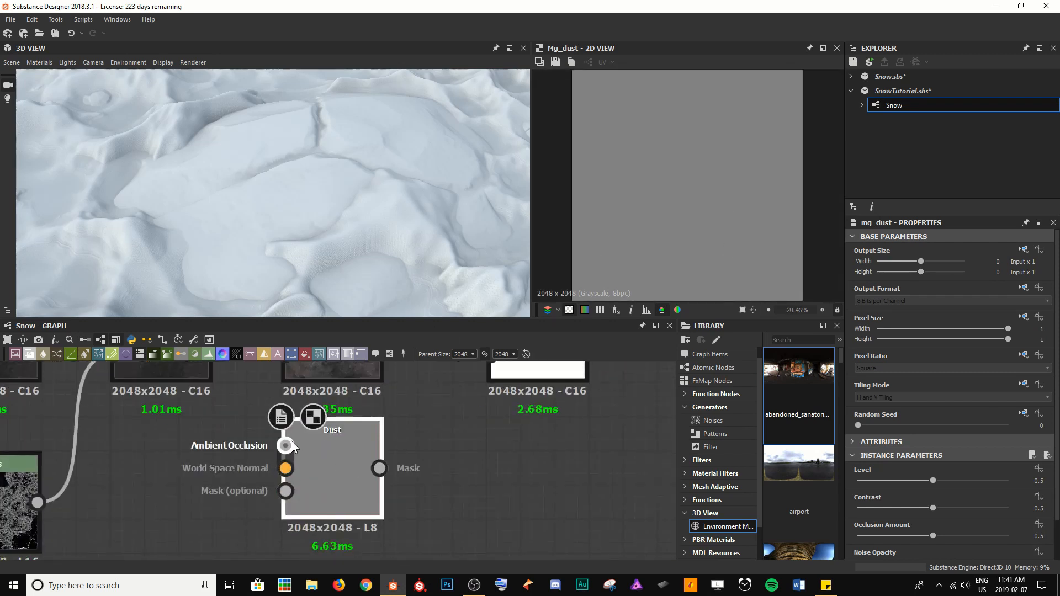
pyautogui.scroll(-5, 290, 441)
pyautogui.moveTo(312, 158); pyautogui.dragTo(361, 113)
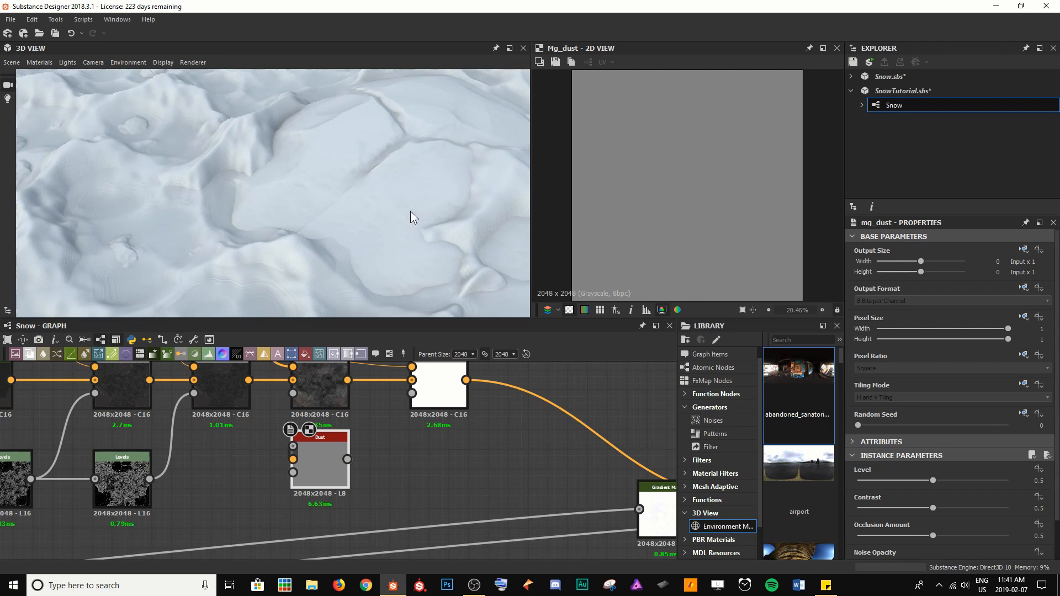
pyautogui.moveTo(411, 212); pyautogui.dragTo(345, 218)
pyautogui.moveTo(348, 459); pyautogui.dragTo(413, 394)
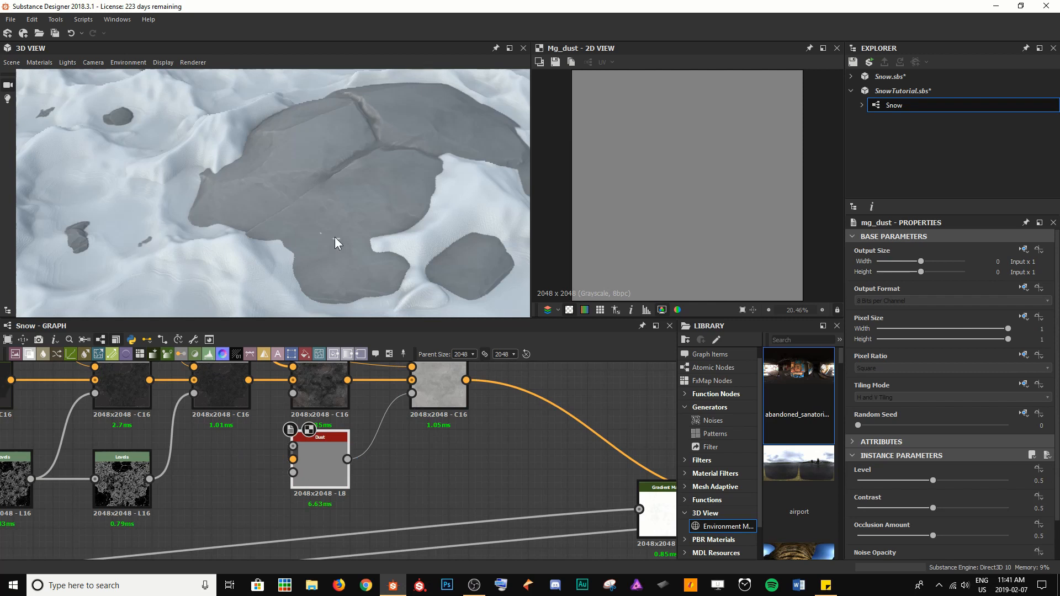
# Connect the output of the height-based Ambient Occlusion node to the Dust node's Ambient Occlusion input.
pyautogui.scroll(-5, 363, 466)
pyautogui.moveTo(444, 516); pyautogui.dragTo(362, 413, button='middle')
pyautogui.scroll(-4, 363, 420)
pyautogui.moveTo(406, 500); pyautogui.dragTo(389, 450, button='middle')
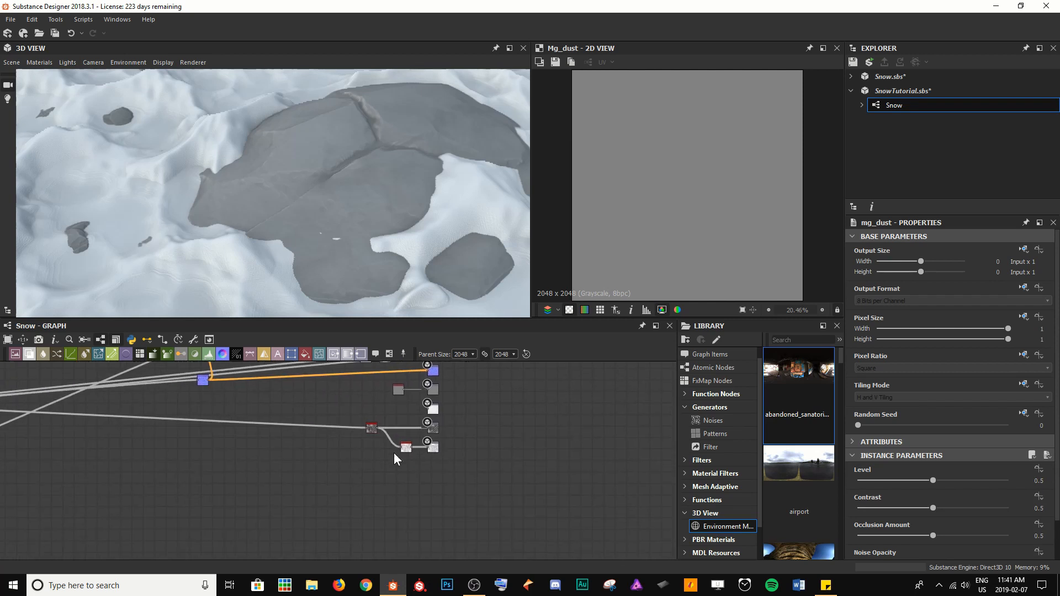
pyautogui.scroll(9, 407, 451)
pyautogui.doubleClick(385, 439)
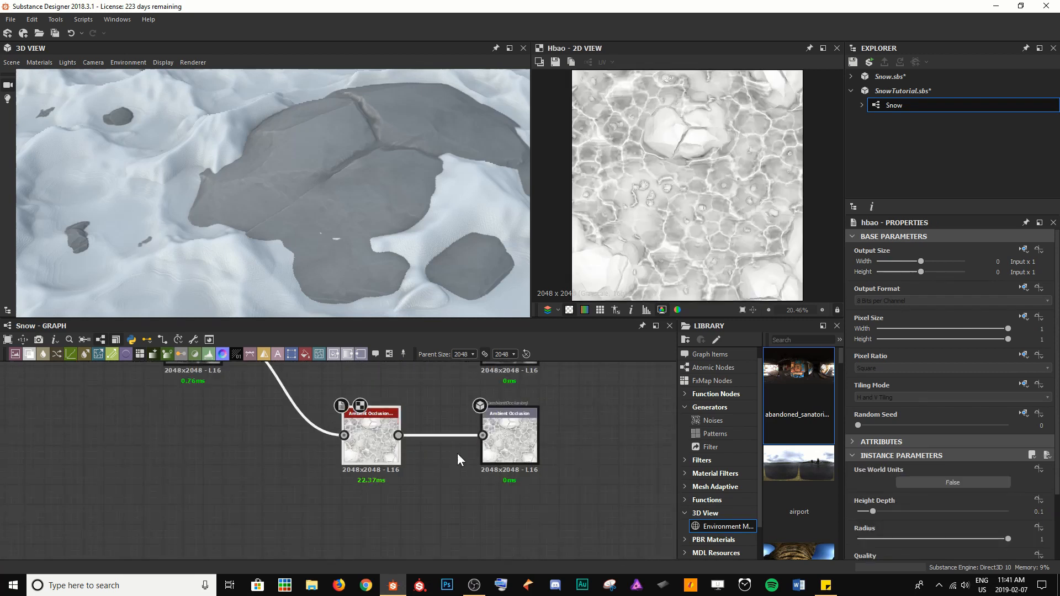
pyautogui.click(400, 434)
pyautogui.scroll(-4, 409, 410)
pyautogui.moveTo(400, 400); pyautogui.dragTo(413, 489, button='middle')
pyautogui.moveTo(334, 433); pyautogui.dragTo(380, 547, button='middle')
pyautogui.moveTo(321, 430); pyautogui.dragTo(309, 476, button='middle')
pyautogui.scroll(5, 234, 476)
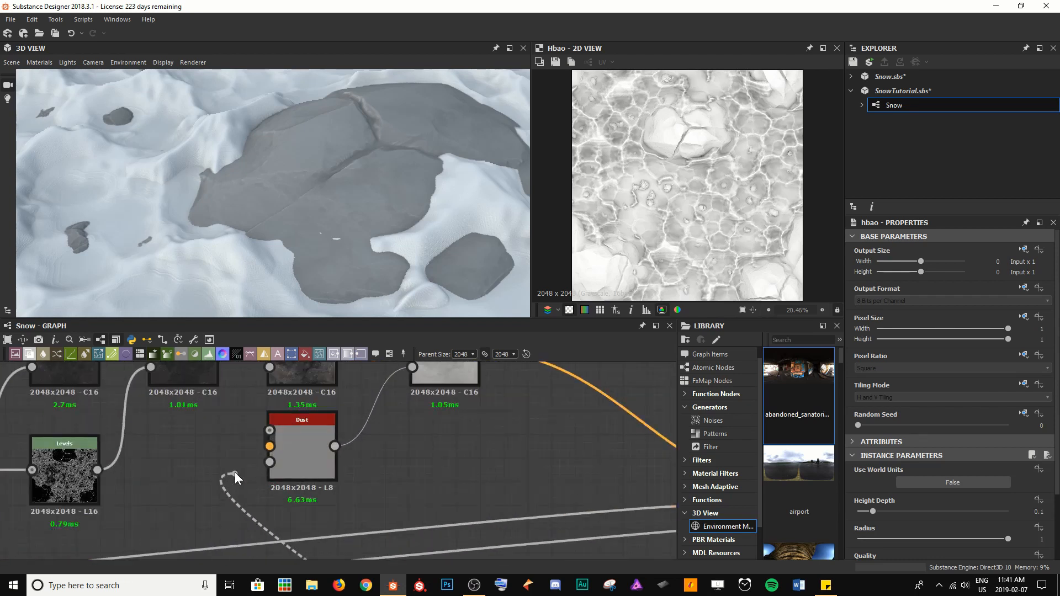
pyautogui.click(268, 430)
# Show the Dust node in the 2D view and raise its Level to 0.93, checking the rock up close.
pyautogui.doubleClick(294, 439)
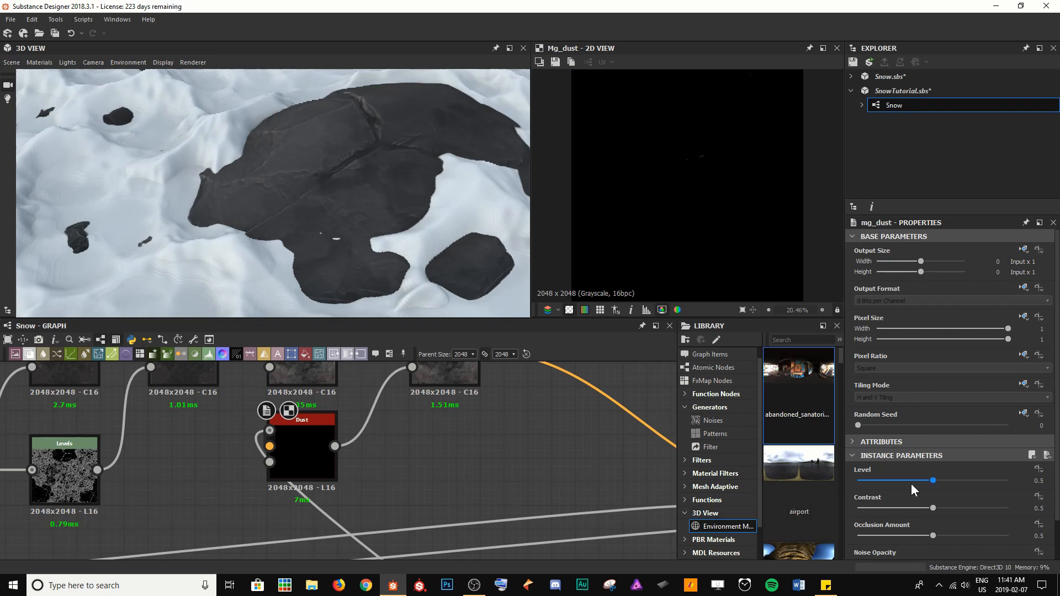
pyautogui.moveTo(934, 481); pyautogui.dragTo(999, 484)
pyautogui.moveTo(409, 185); pyautogui.dragTo(319, 211)
pyautogui.scroll(3, 323, 197)
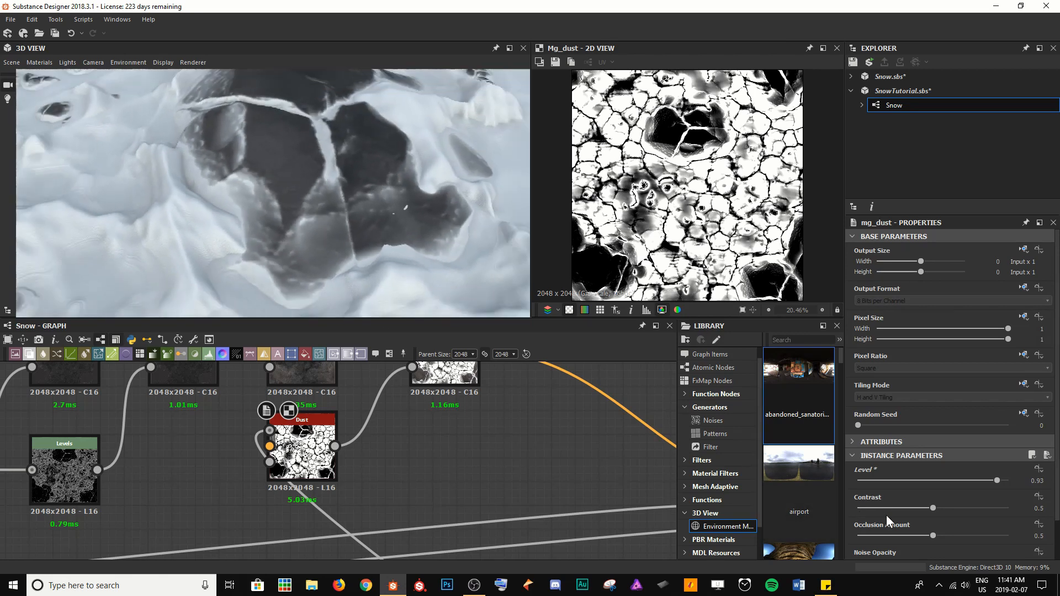
# Set the Dust node's Occlusion Amount to 0.68 and its Noise Opacity to 0.11.
pyautogui.moveTo(934, 536); pyautogui.dragTo(960, 532)
pyautogui.scroll(-1, 918, 532)
pyautogui.moveTo(875, 523); pyautogui.dragTo(1045, 527)
pyautogui.moveTo(874, 525); pyautogui.dragTo(871, 524)
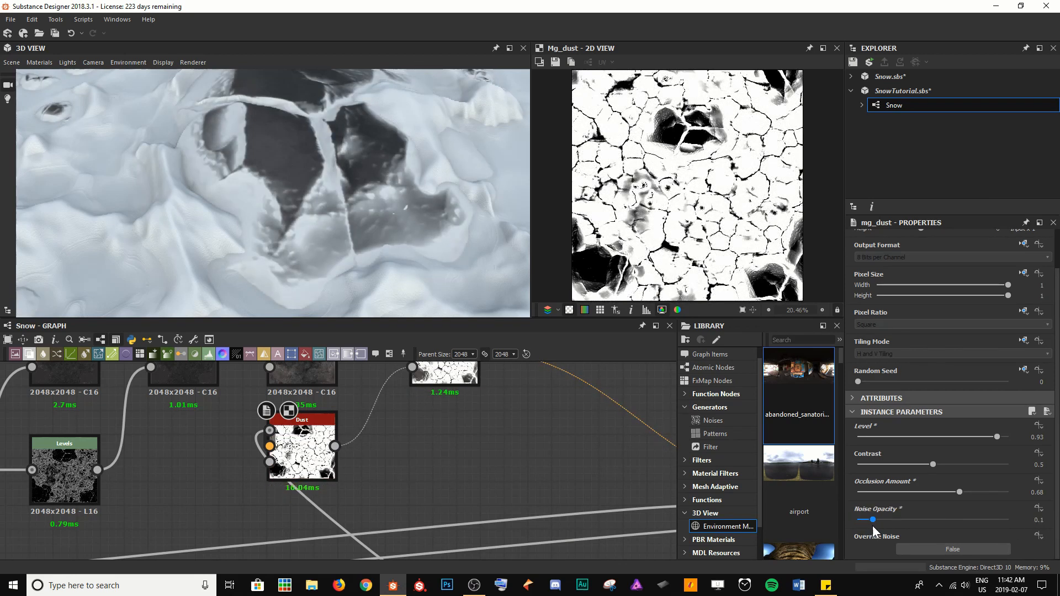
# Refine the Dust node to Level 0.76, Contrast 0.47 and Occlusion Amount 0.8, checking the rock in the 3D view.
pyautogui.scroll(3, 328, 244)
pyautogui.moveTo(328, 244); pyautogui.dragTo(322, 220)
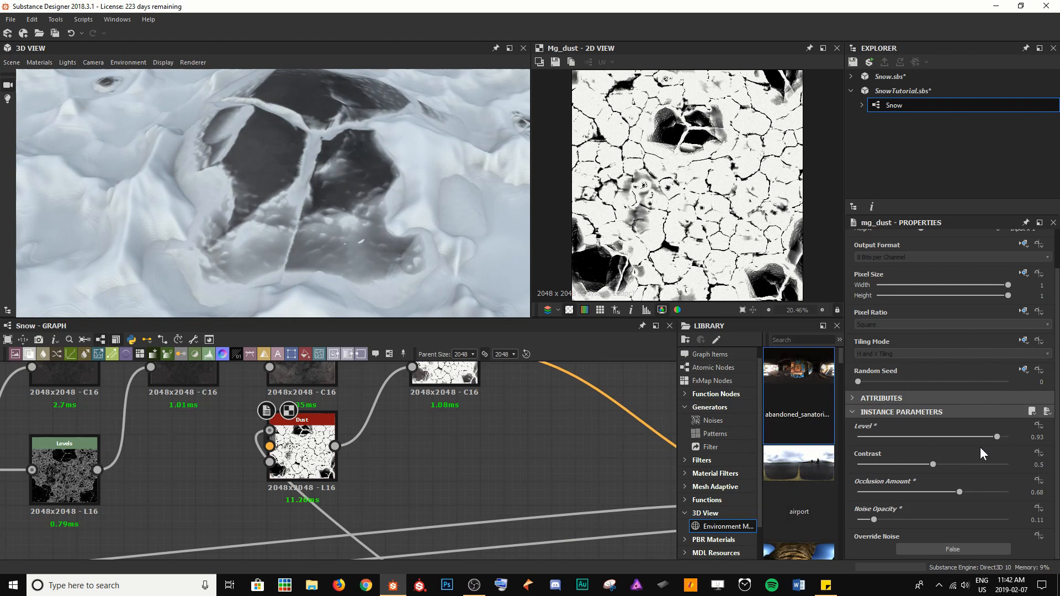
pyautogui.moveTo(997, 437); pyautogui.dragTo(978, 489)
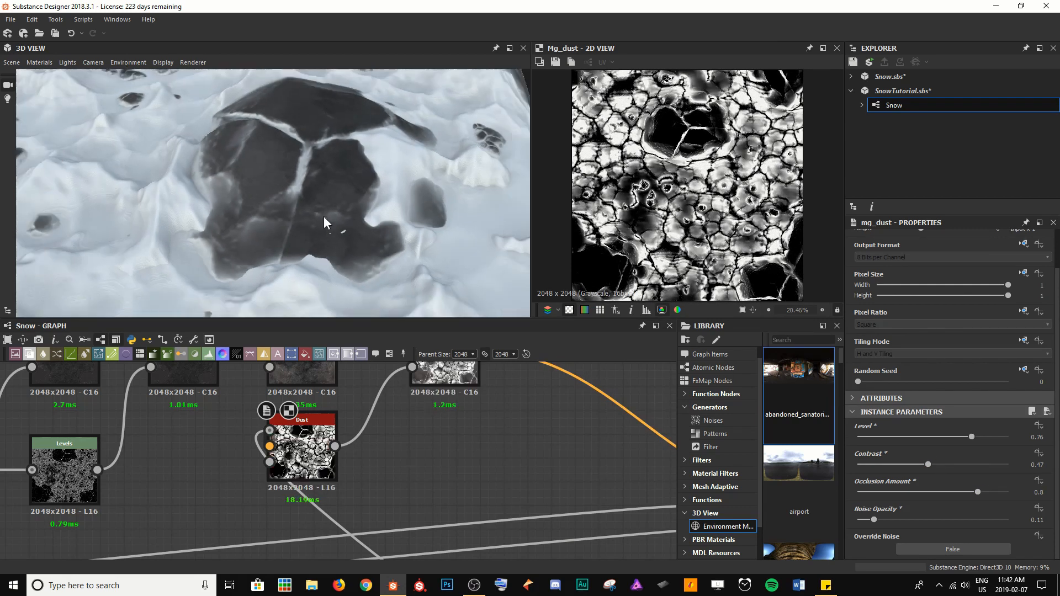
pyautogui.moveTo(323, 217); pyautogui.dragTo(335, 253)
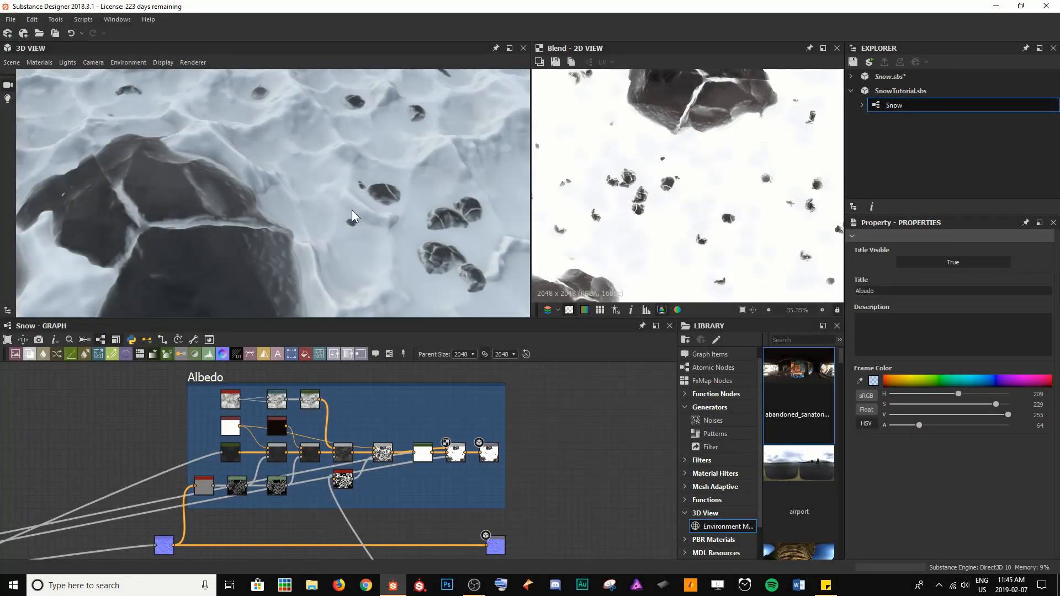
# Move the output nodes below Roughness, with their connected source nodes, further down to free space in the graph.
pyautogui.moveTo(352, 210); pyautogui.dragTo(311, 207)
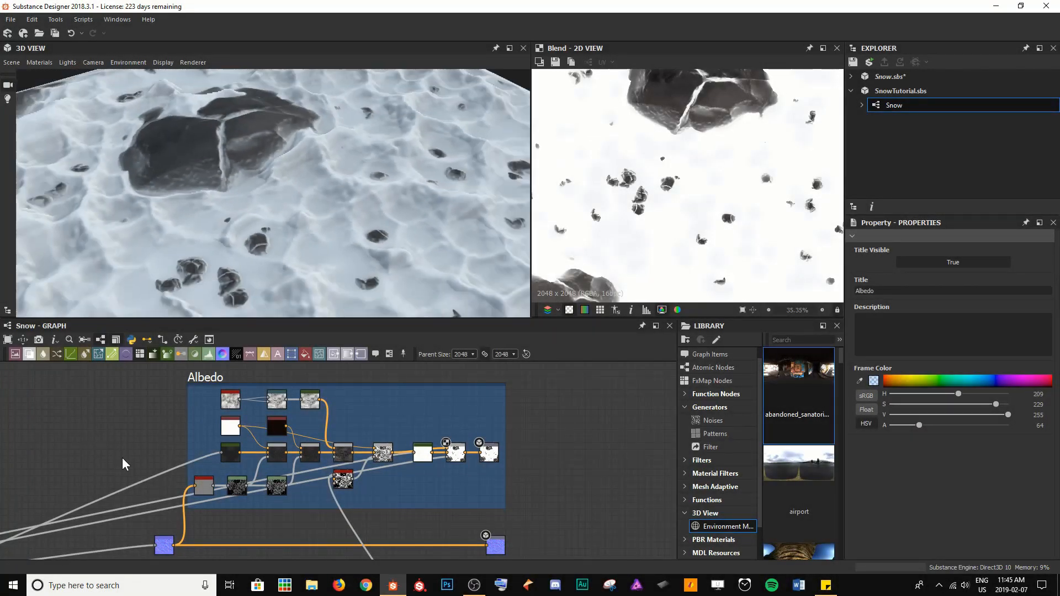
pyautogui.moveTo(148, 514); pyautogui.dragTo(149, 428, button='middle')
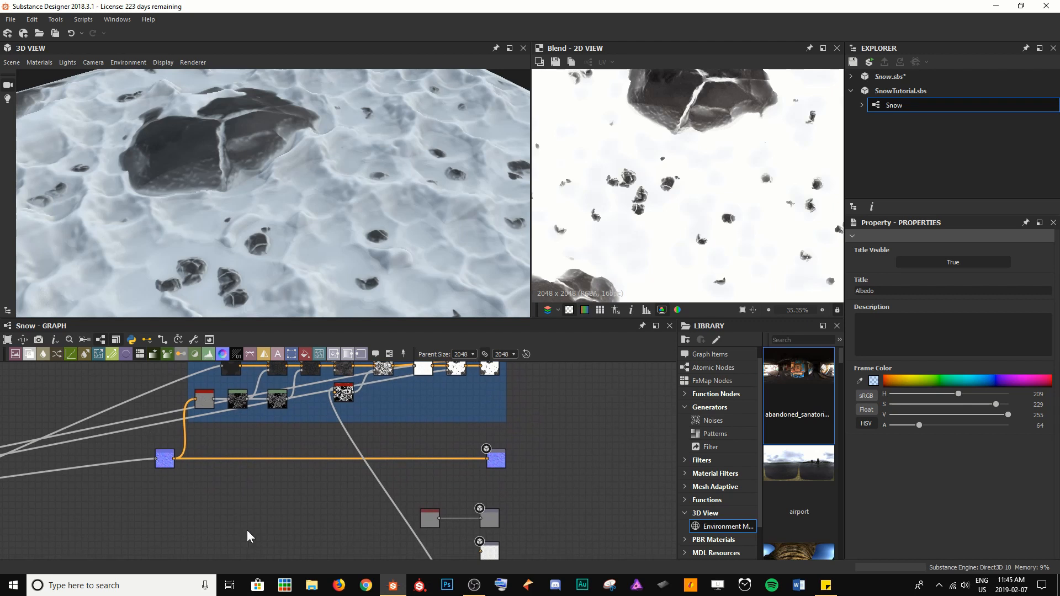
pyautogui.moveTo(247, 530); pyautogui.dragTo(250, 458, button='middle')
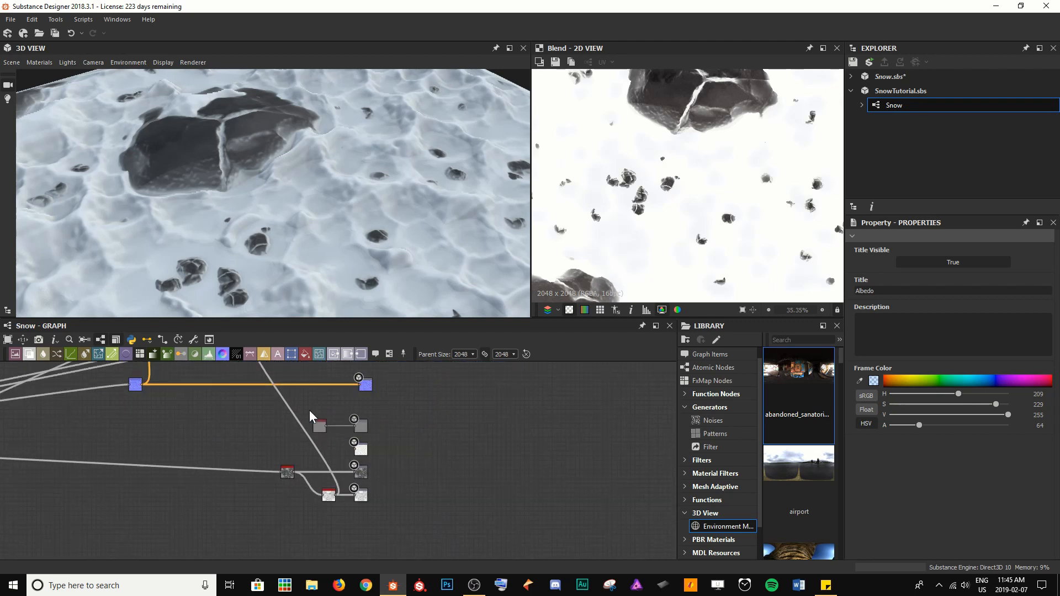
pyautogui.moveTo(227, 435); pyautogui.dragTo(333, 507)
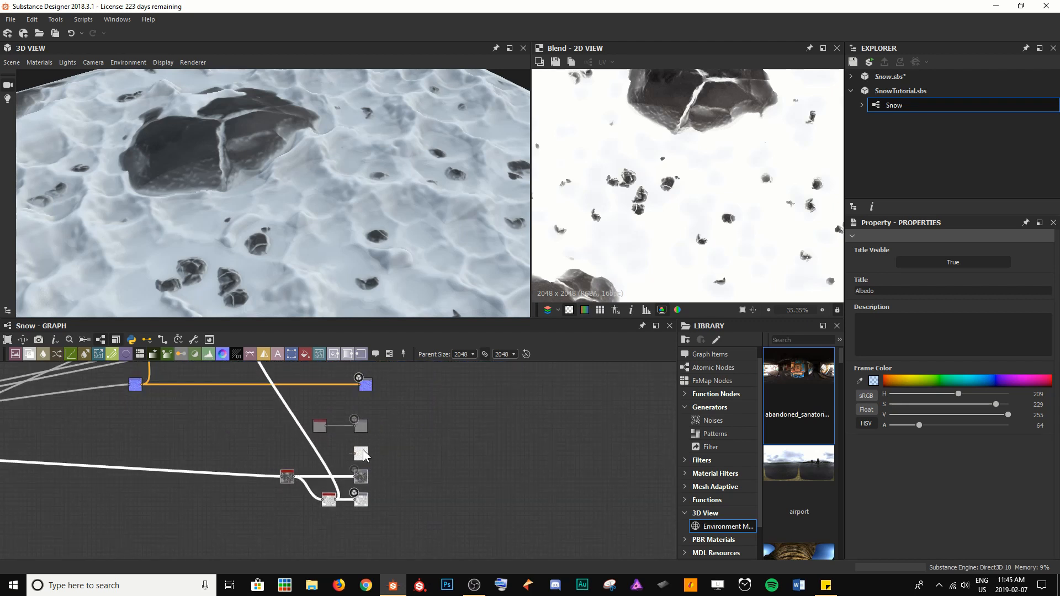
pyautogui.moveTo(363, 449); pyautogui.dragTo(366, 516)
pyautogui.click(376, 439)
# Move the Roughness output and its Uniform Color together below the Normal node, and select the Uniform Color.
pyautogui.scroll(3, 376, 439)
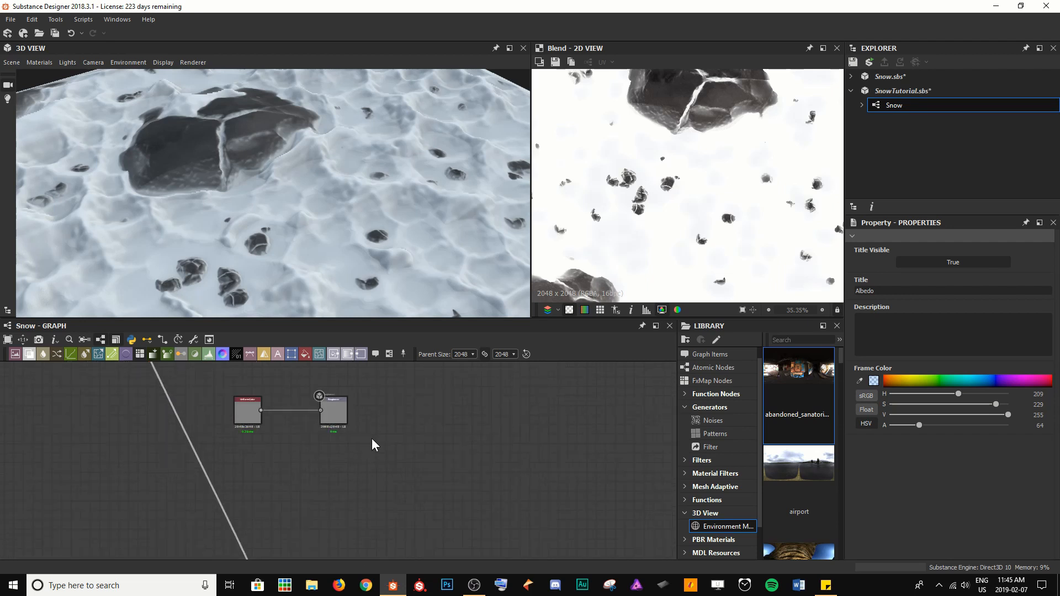
pyautogui.moveTo(372, 439); pyautogui.dragTo(435, 511, button='middle')
pyautogui.moveTo(262, 448); pyautogui.dragTo(157, 479)
pyautogui.moveTo(156, 477); pyautogui.dragTo(346, 484, button='middle')
pyautogui.moveTo(347, 485); pyautogui.dragTo(283, 508)
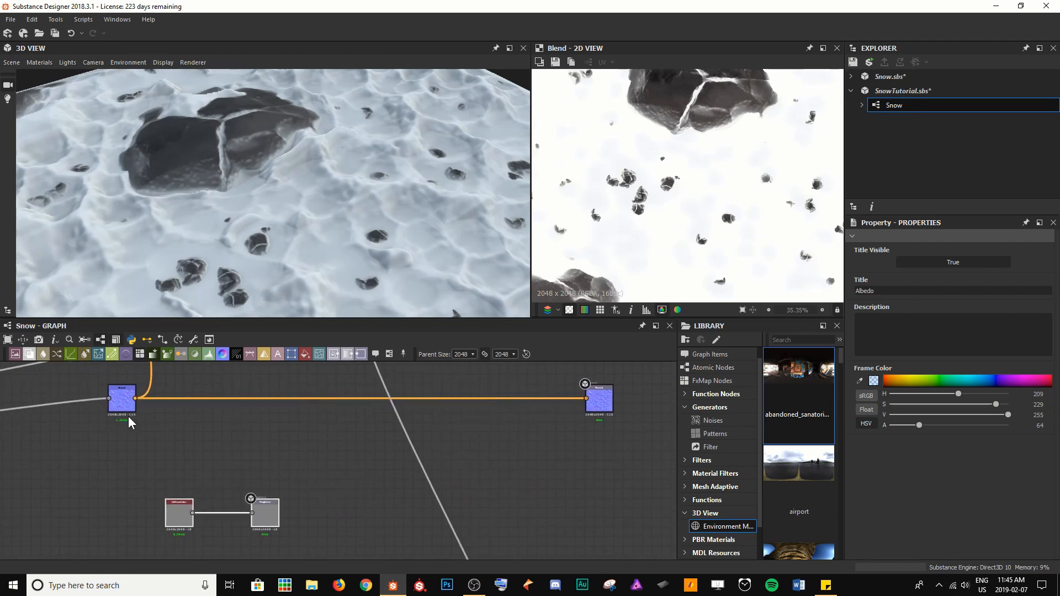
pyautogui.click(186, 512)
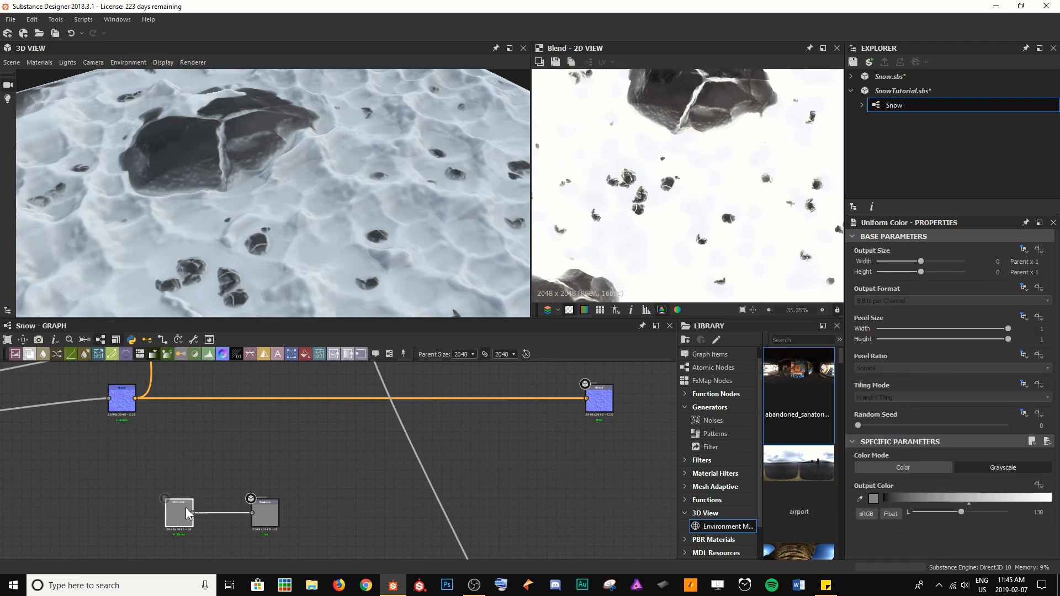
# Delete the Uniform Color feeding the Roughness output and move the output closer below the Normal node's connection.
pyautogui.press('Delete')
pyautogui.moveTo(315, 244); pyautogui.dragTo(353, 222)
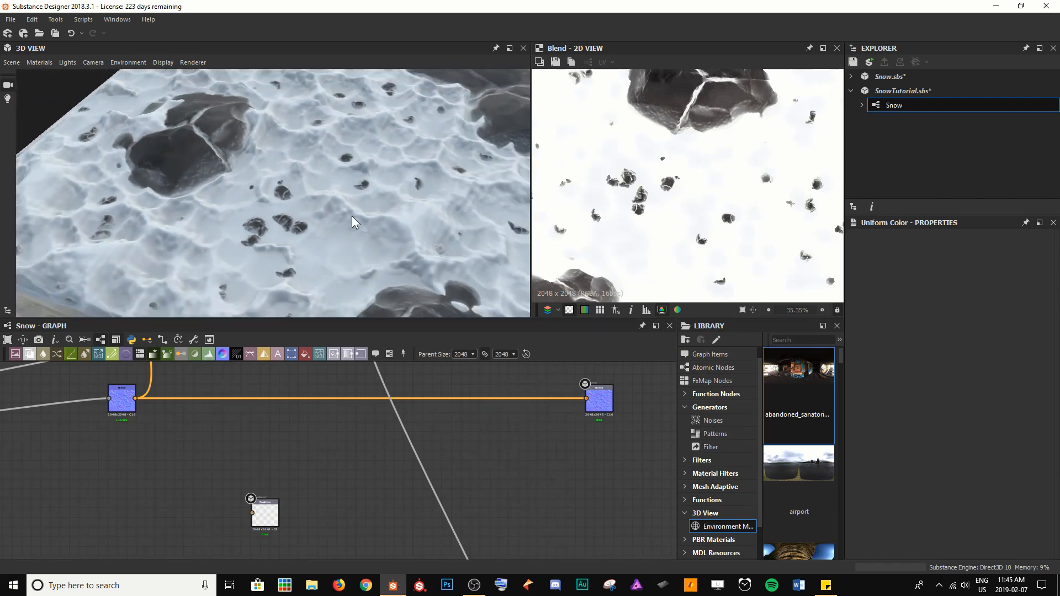
pyautogui.moveTo(279, 524); pyautogui.dragTo(352, 490)
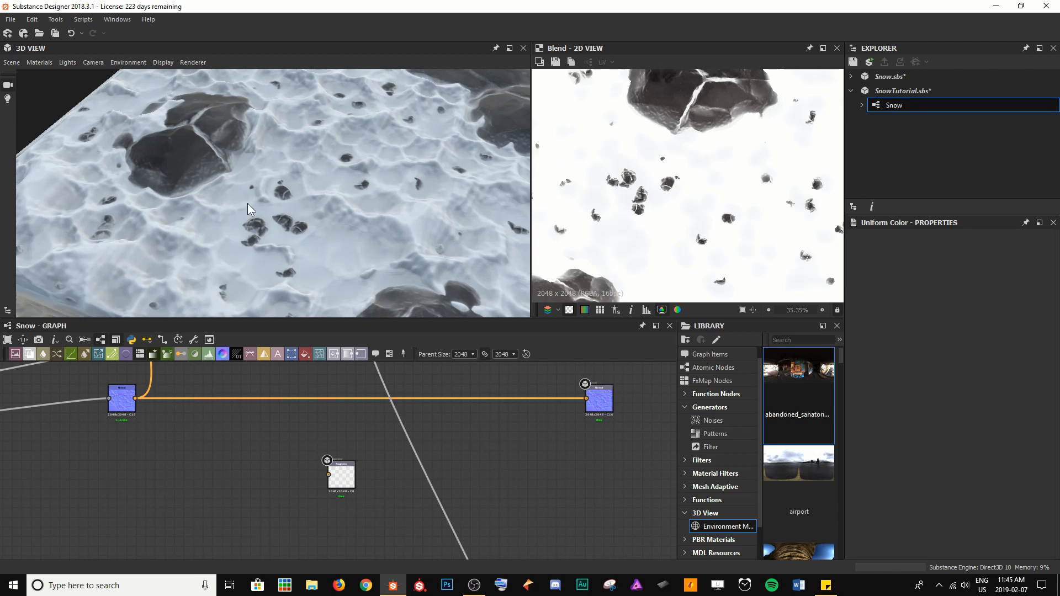
# Inspect the large rock up close in the 3D view, and connect the Normal node's output to the Roughness output.
pyautogui.moveTo(247, 203); pyautogui.dragTo(223, 234)
pyautogui.scroll(5, 215, 226)
pyautogui.moveTo(160, 110); pyautogui.dragTo(215, 146, button='middle')
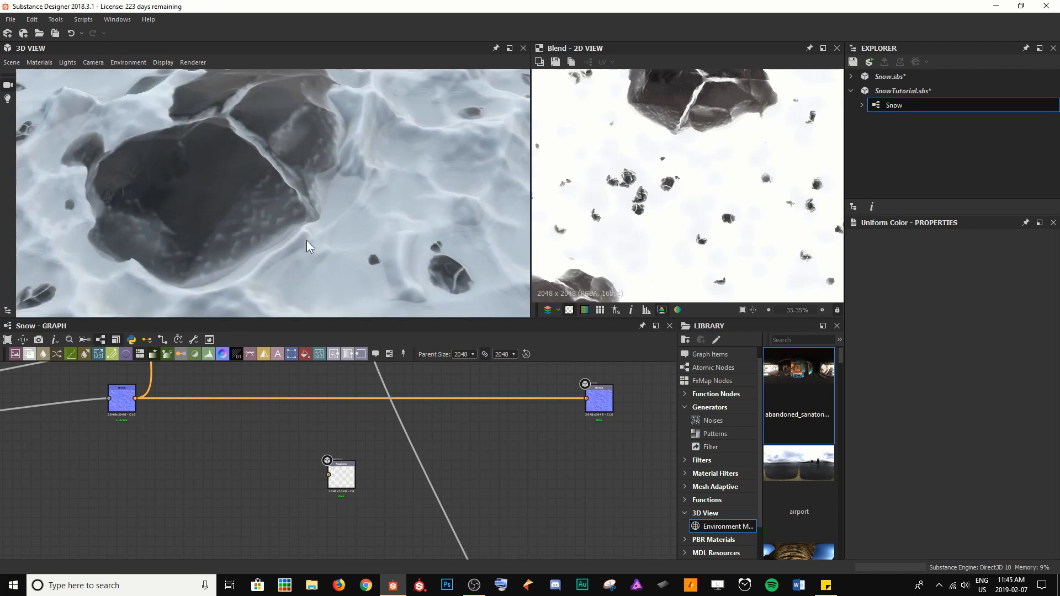
pyautogui.moveTo(307, 241)
pyautogui.mouseDown()
pyautogui.moveTo(290, 238)
pyautogui.moveTo(308, 221)
pyautogui.mouseUp()
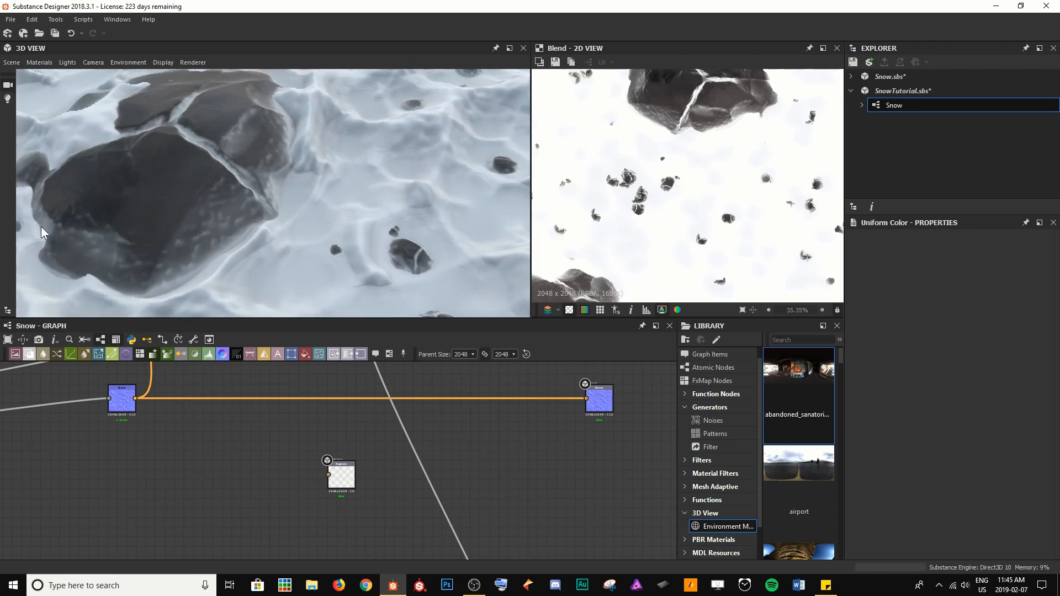
pyautogui.doubleClick(124, 400)
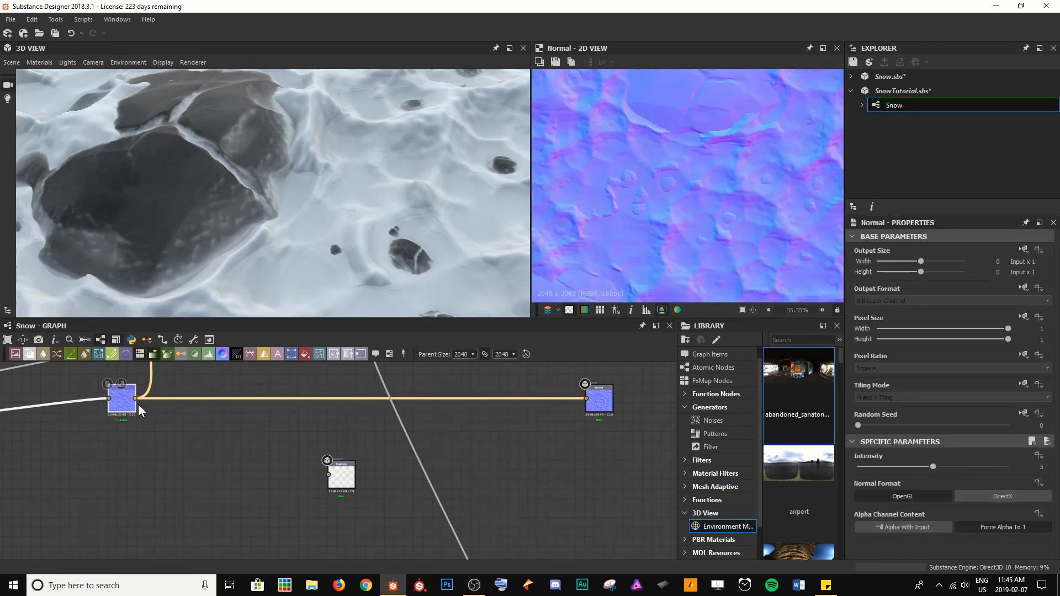
pyautogui.moveTo(136, 399); pyautogui.dragTo(329, 474)
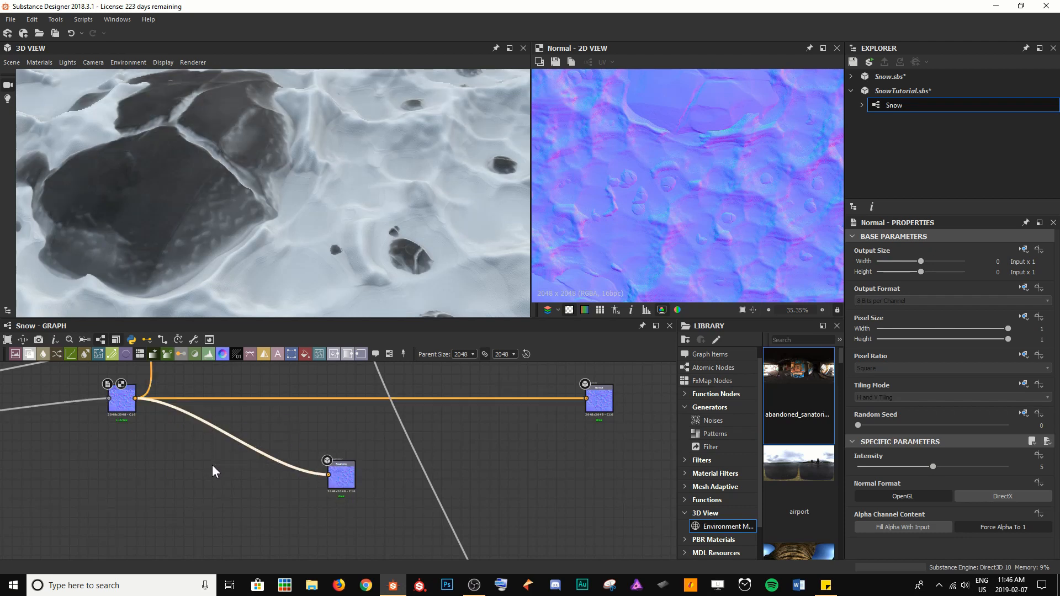
# Insert a Curvature Smooth node between the Normal node and the Roughness output and place it in line with the output.
pyautogui.press('space')
pyautogui.write('curv')
pyautogui.press('Down')
pyautogui.press('Down')
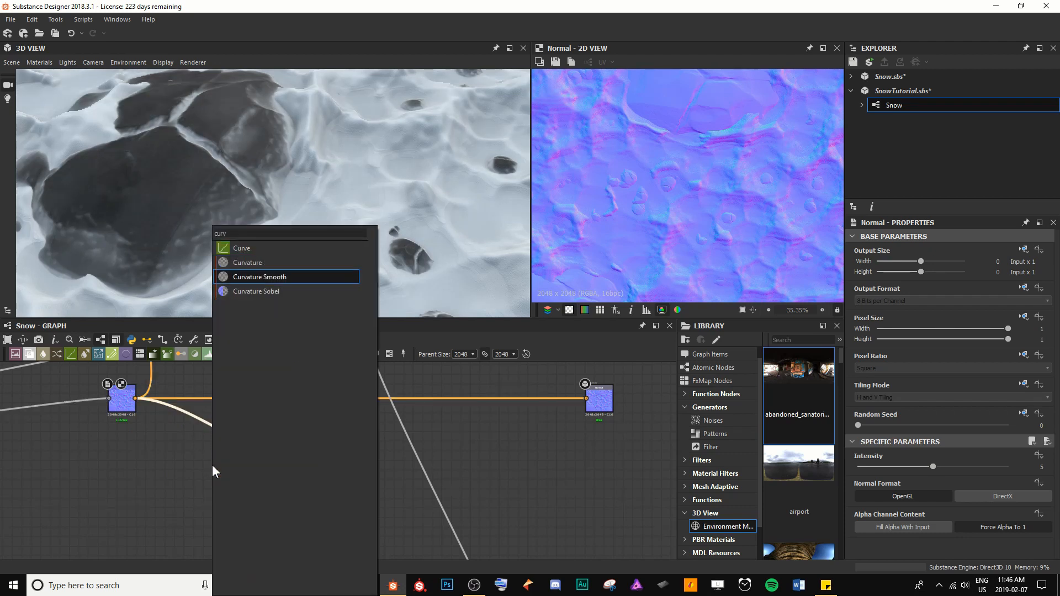
pyautogui.press('Return')
pyautogui.moveTo(227, 444); pyautogui.dragTo(191, 468)
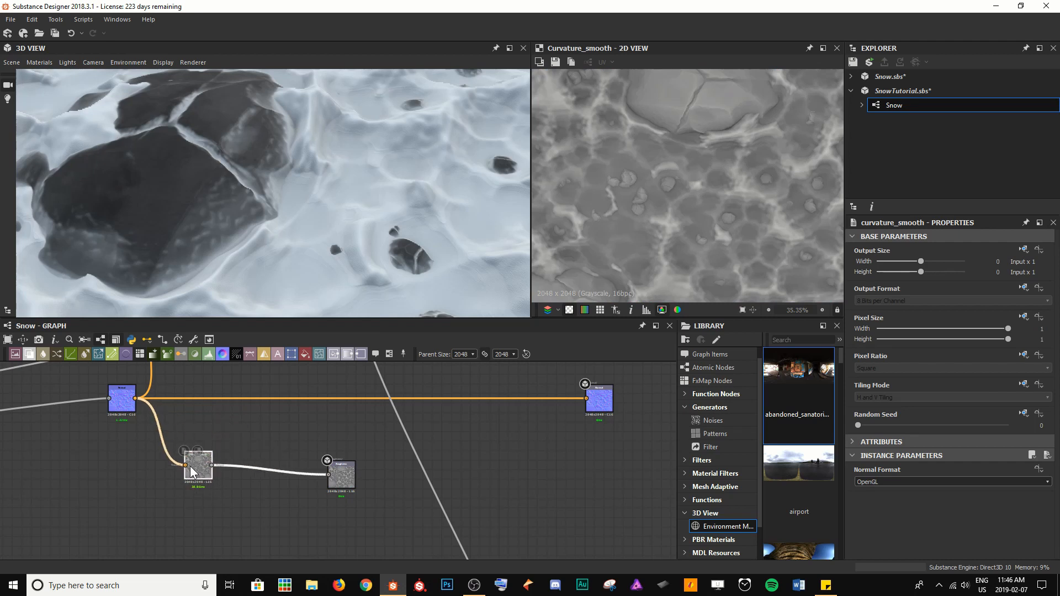
# Compare the Curvature Smooth map with the rocks and snow ridges in the 3D view.
pyautogui.scroll(3, 677, 202)
pyautogui.moveTo(677, 202); pyautogui.dragTo(726, 233, button='middle')
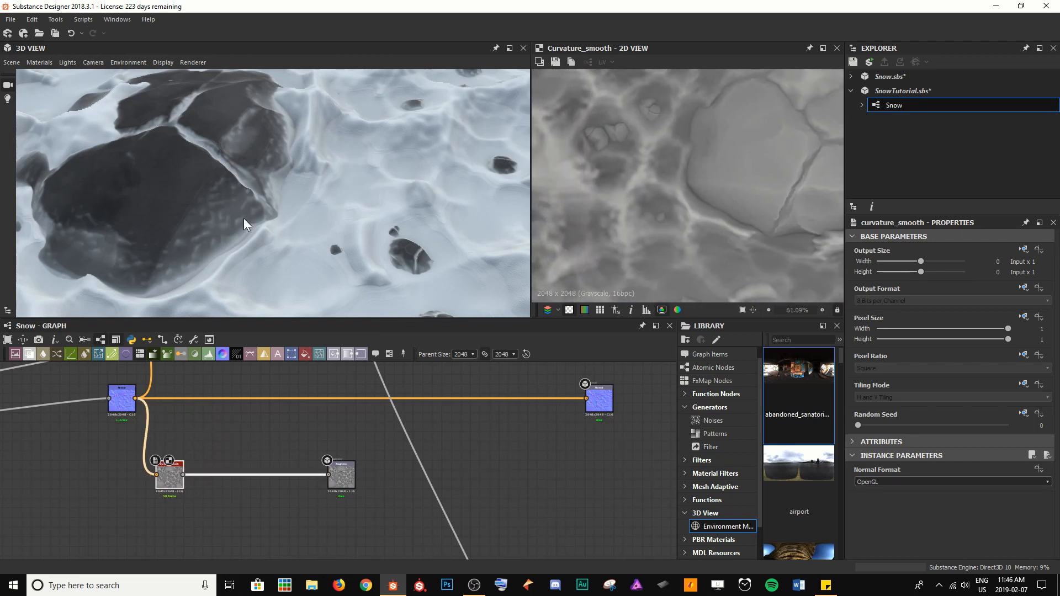
pyautogui.moveTo(244, 219); pyautogui.dragTo(340, 199)
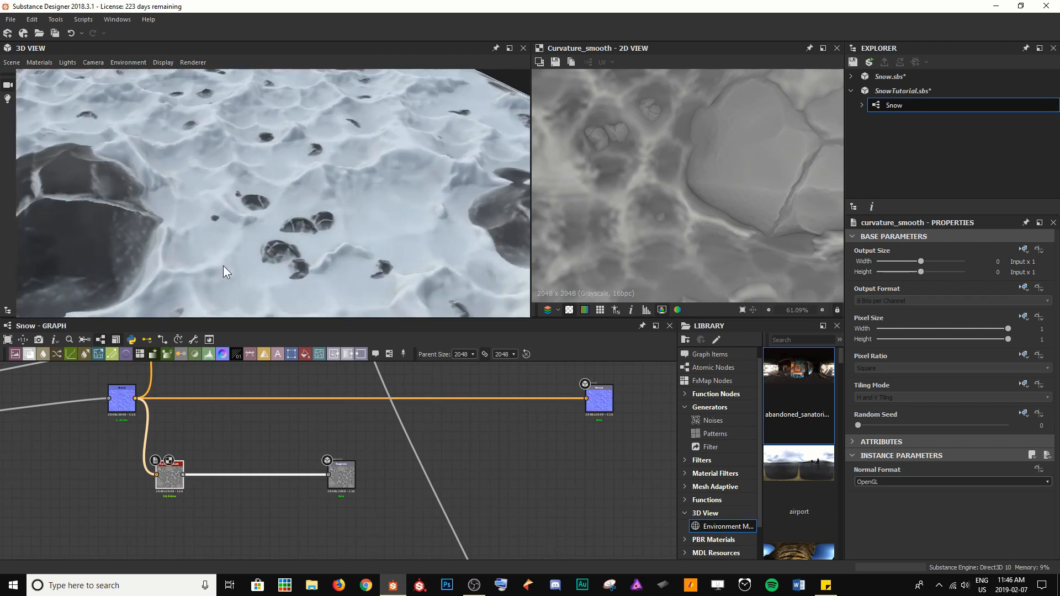
pyautogui.moveTo(223, 267); pyautogui.dragTo(228, 231)
pyautogui.moveTo(233, 231); pyautogui.dragTo(558, 231)
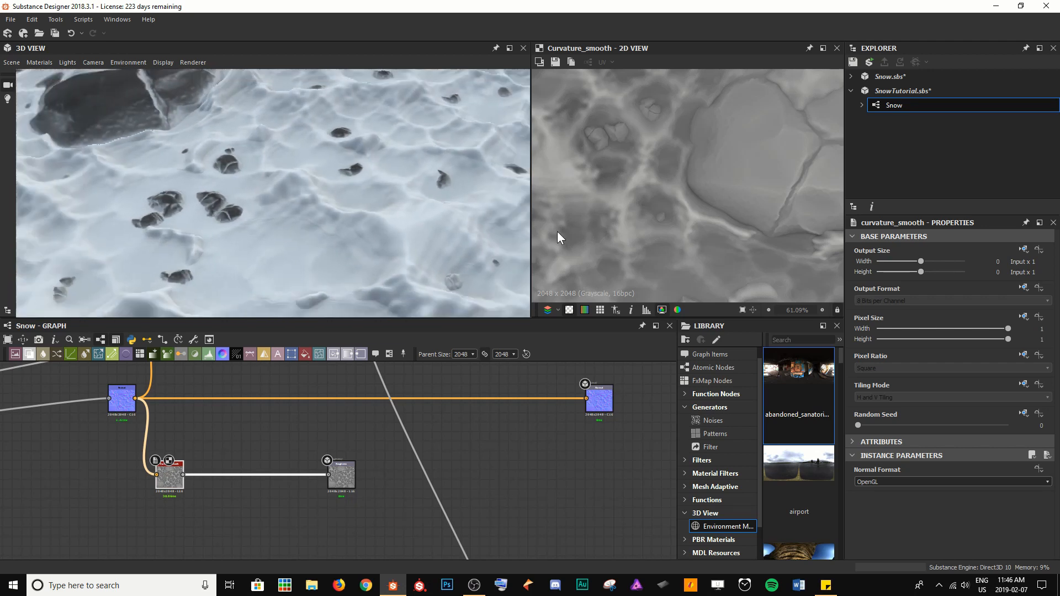
pyautogui.scroll(1, 635, 155)
pyautogui.moveTo(638, 173); pyautogui.dragTo(615, 108, button='middle')
pyautogui.scroll(-2, 666, 209)
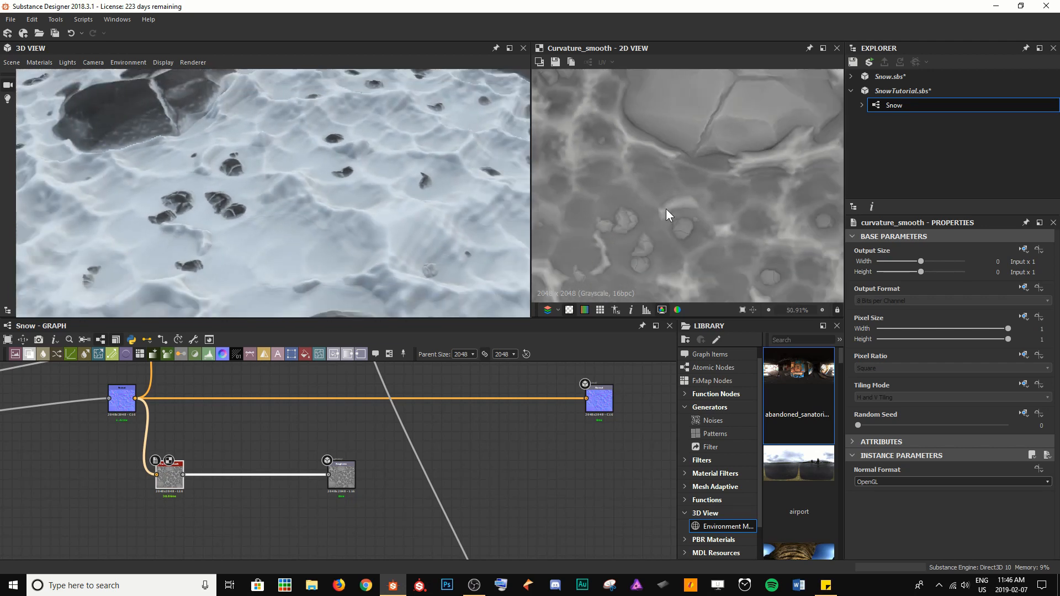
pyautogui.moveTo(666, 209); pyautogui.dragTo(668, 171, button='middle')
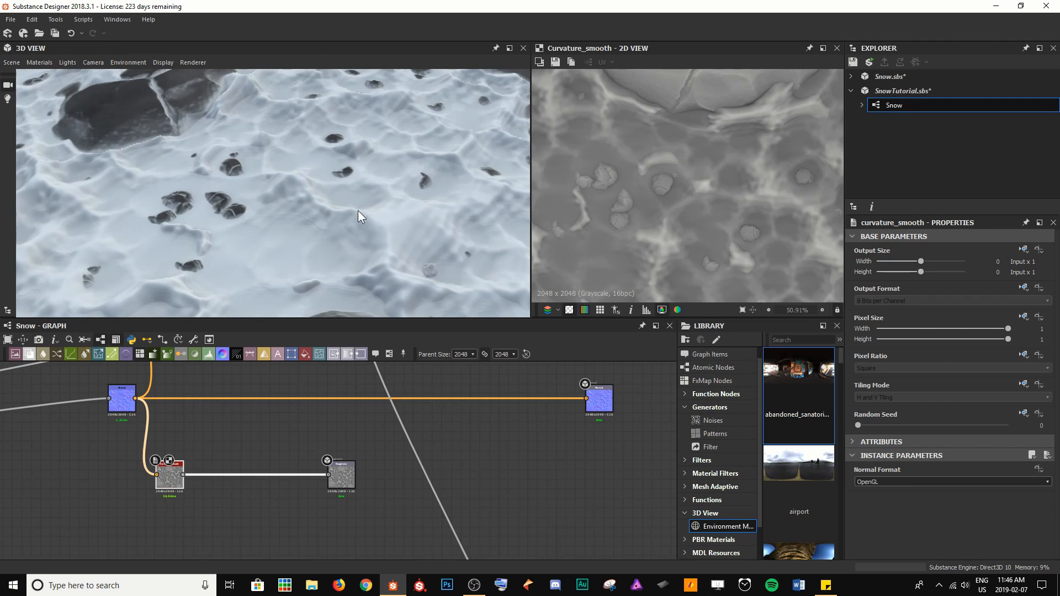
pyautogui.moveTo(358, 211); pyautogui.dragTo(319, 221)
# Move the Roughness output further from Curvature Smooth and examine the map's bright ridges against the snow mounds up close.
pyautogui.moveTo(346, 478); pyautogui.dragTo(382, 478)
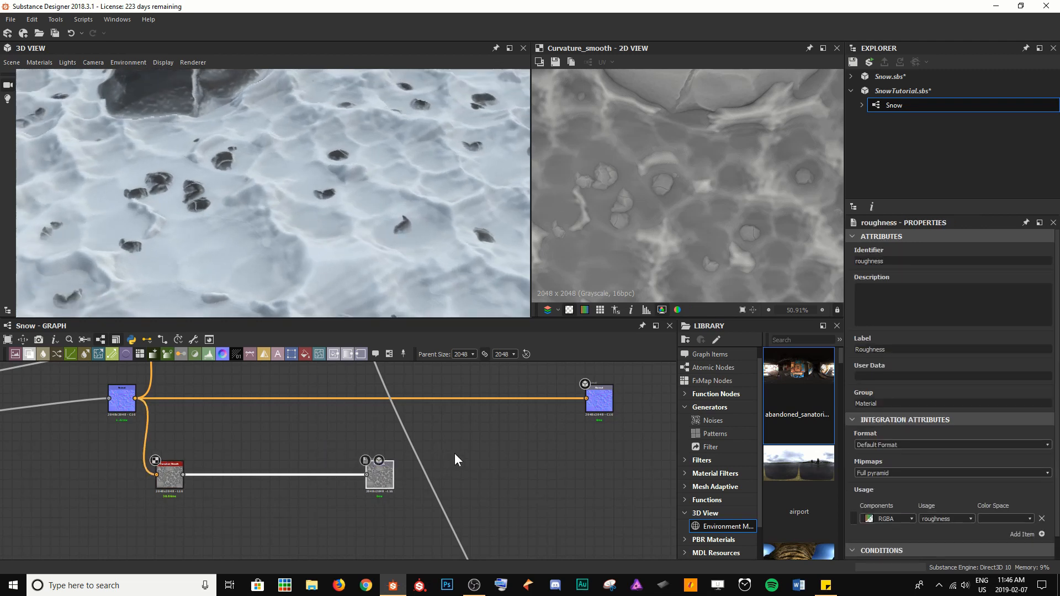
pyautogui.scroll(8, 691, 103)
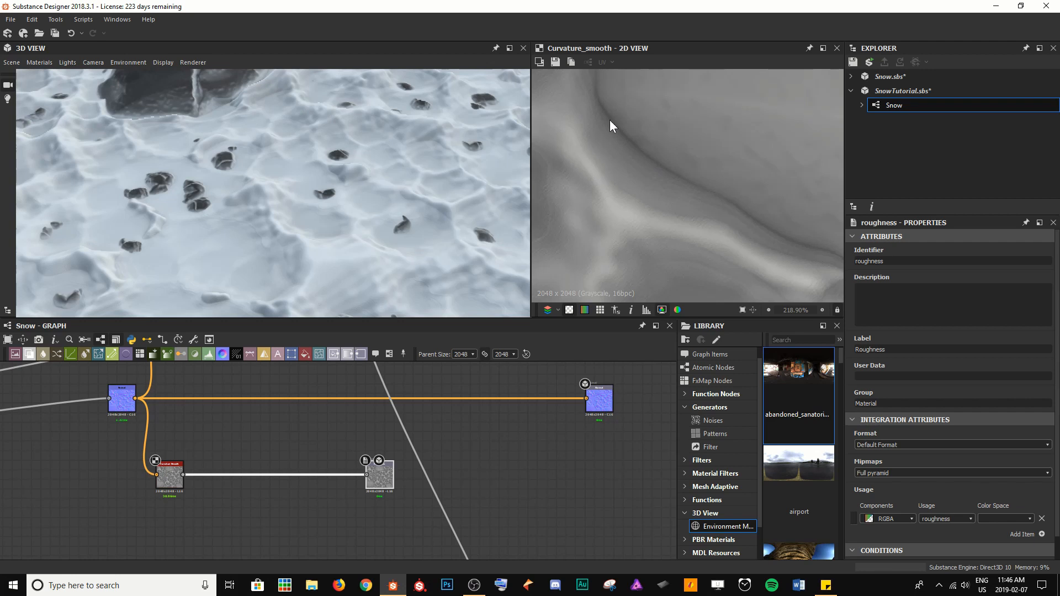
pyautogui.scroll(-6, 668, 162)
pyautogui.moveTo(667, 162); pyautogui.dragTo(580, 102, button='middle')
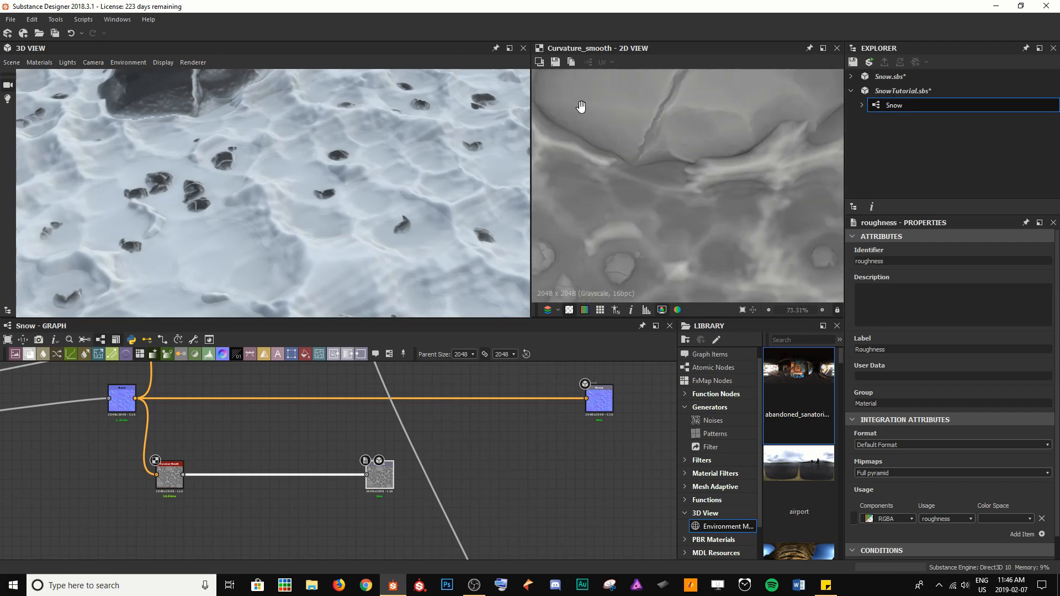
pyautogui.scroll(4, 732, 181)
pyautogui.scroll(2, 733, 183)
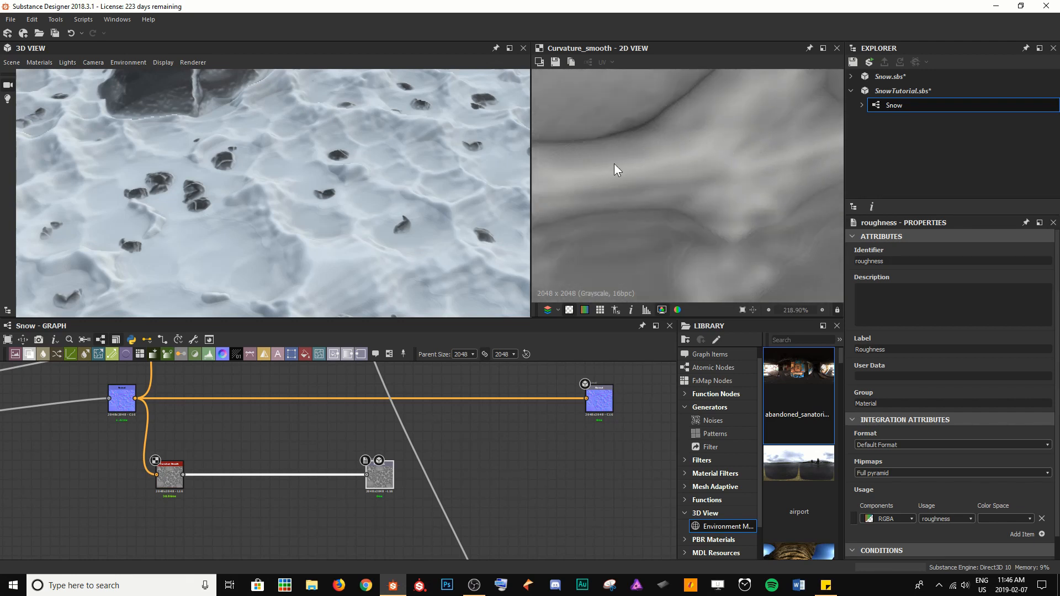
pyautogui.scroll(-4, 655, 172)
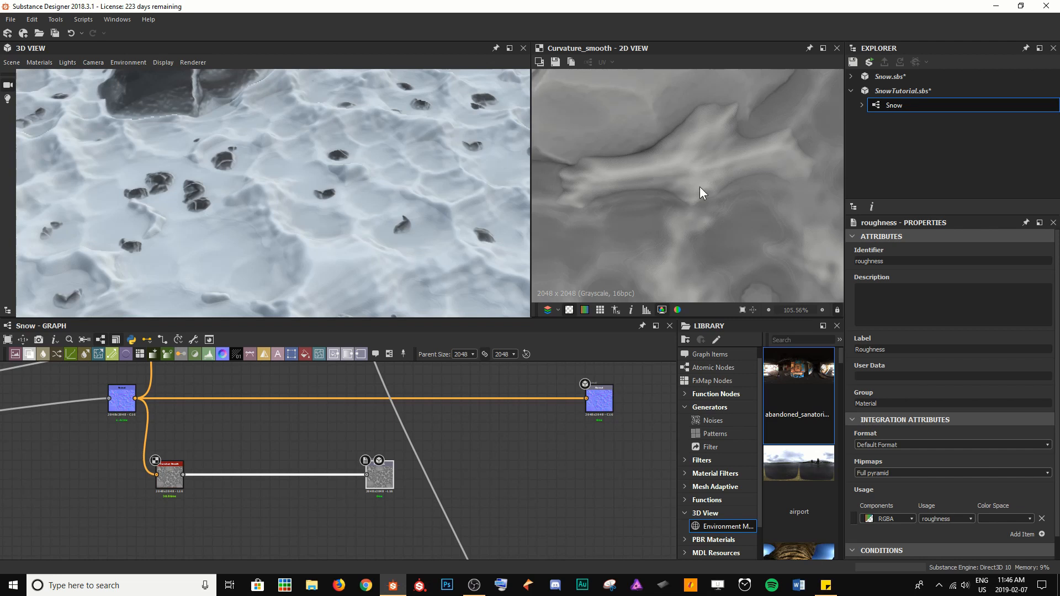
pyautogui.moveTo(406, 187); pyautogui.dragTo(398, 218)
pyautogui.moveTo(398, 218); pyautogui.dragTo(358, 175, button='middle')
pyautogui.scroll(4, 331, 166)
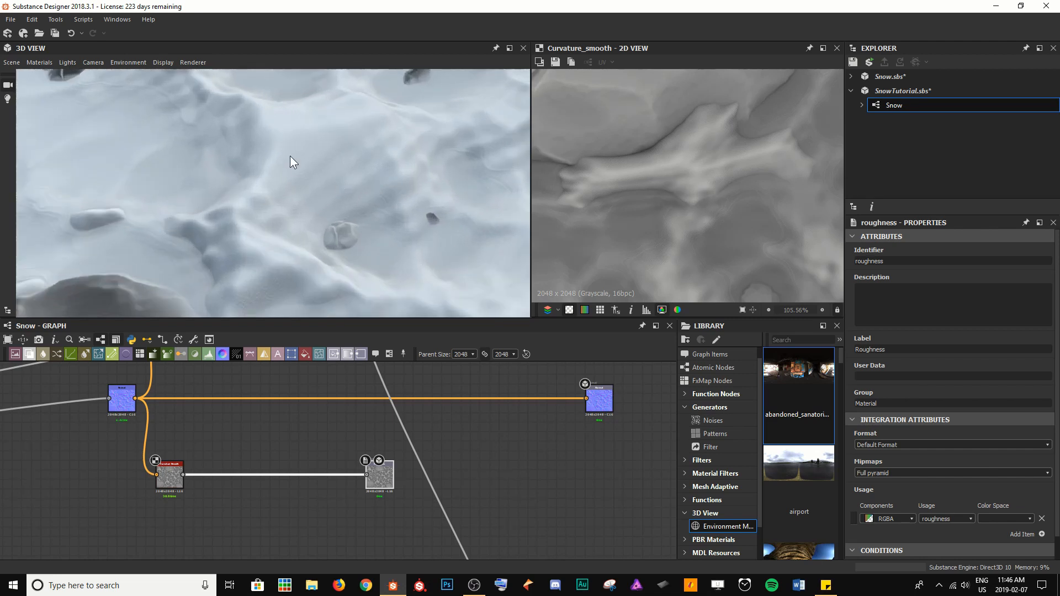
pyautogui.moveTo(287, 151); pyautogui.dragTo(293, 167)
pyautogui.moveTo(297, 216); pyautogui.dragTo(262, 234)
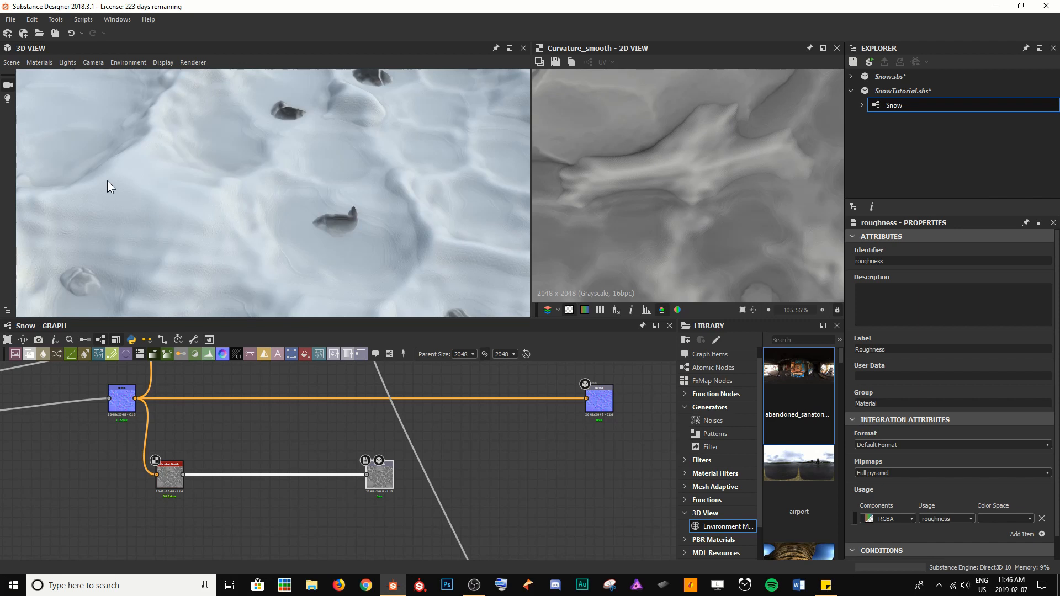
pyautogui.moveTo(107, 181); pyautogui.dragTo(133, 183)
# Insert a Levels node between Curvature Smooth and the Roughness output, space the nodes out, and select the Levels node.
pyautogui.press('space')
pyautogui.write('lev')
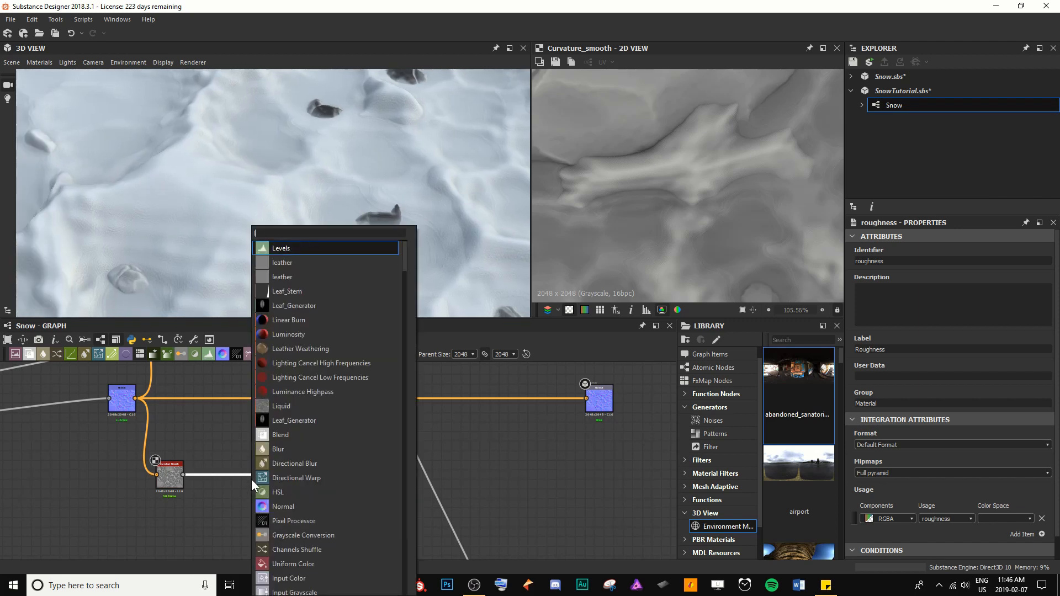
pyautogui.press('Return')
pyautogui.moveTo(276, 481); pyautogui.dragTo(164, 479)
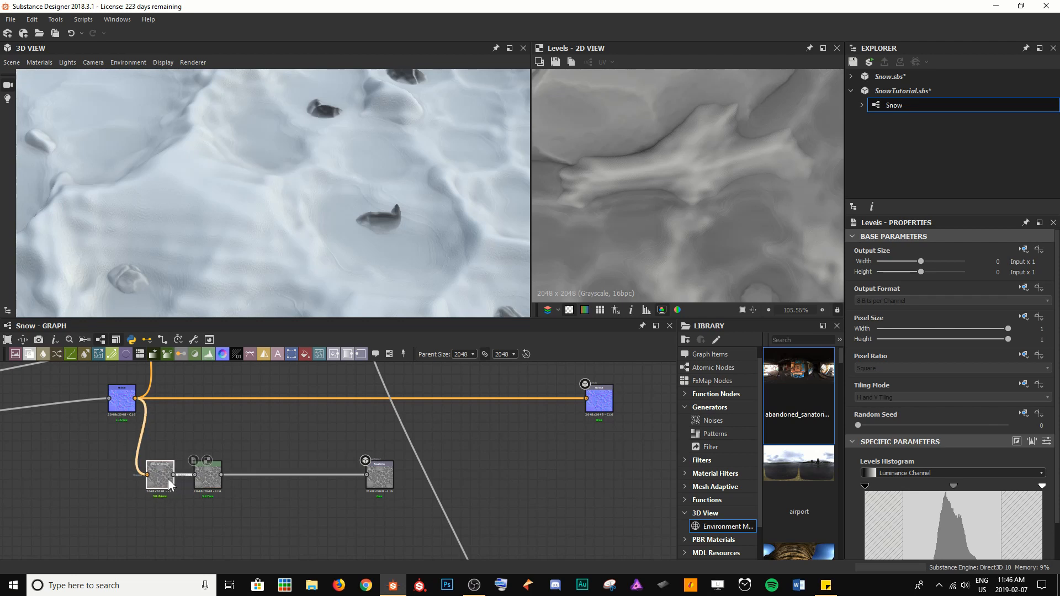
pyautogui.moveTo(231, 475); pyautogui.dragTo(222, 475)
pyautogui.click(210, 478)
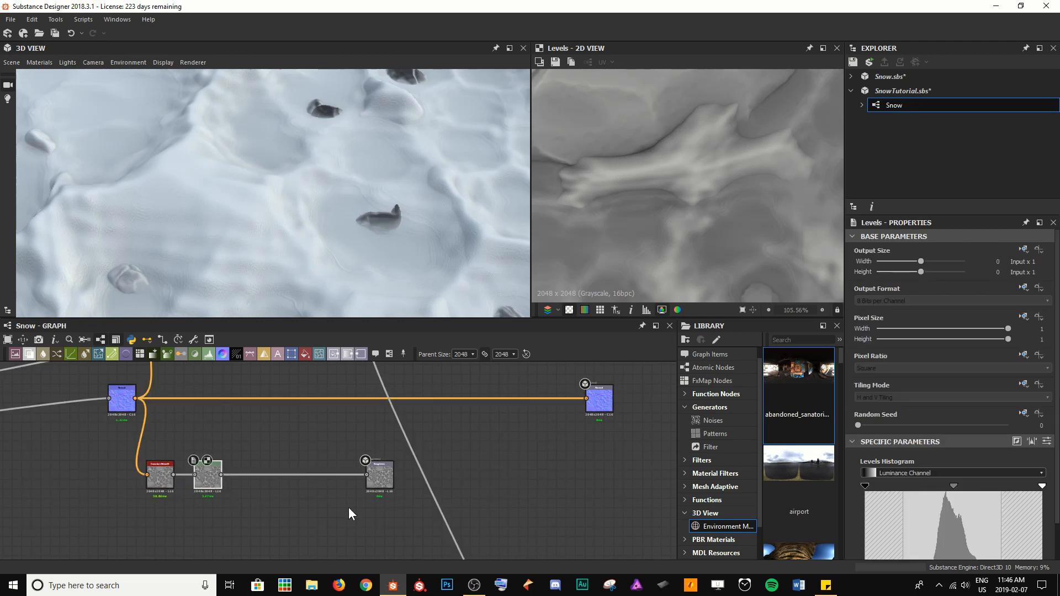
# Invert the curvature by swapping the Levels node's input black and white points across the full range, checking the snow in 3D.
pyautogui.scroll(-1, 906, 464)
pyautogui.moveTo(1041, 448)
pyautogui.mouseDown()
pyautogui.moveTo(878, 446)
pyautogui.moveTo(1042, 446)
pyautogui.mouseUp()
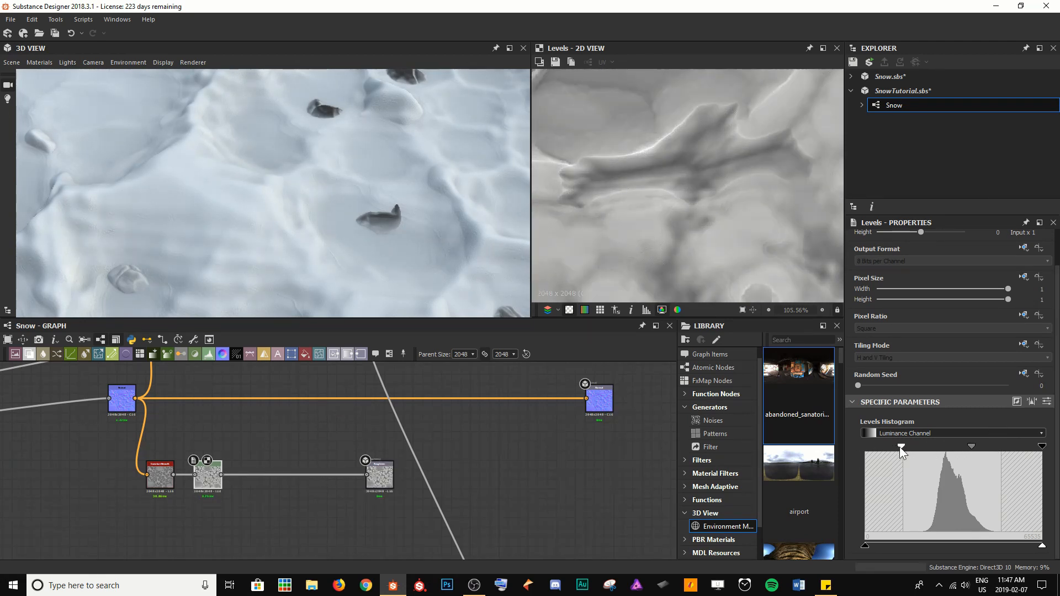
pyautogui.moveTo(901, 447); pyautogui.dragTo(634, 449)
pyautogui.moveTo(325, 139); pyautogui.dragTo(348, 185)
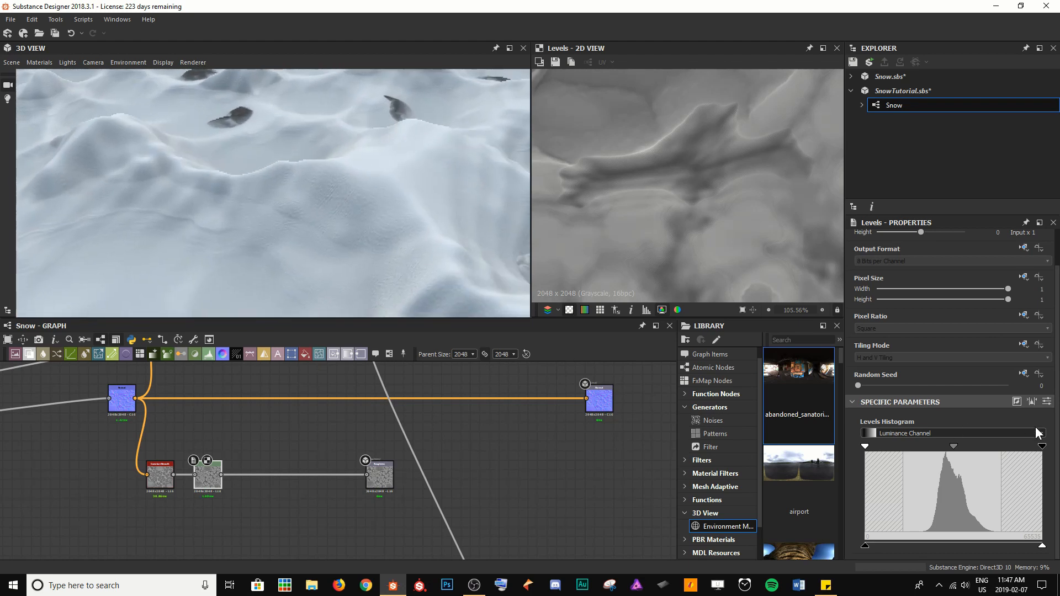
# Try a darker, higher-contrast roughness with the Levels input points while checking the rock in 3D, and restore the full inverted range.
pyautogui.moveTo(1042, 447); pyautogui.dragTo(975, 455)
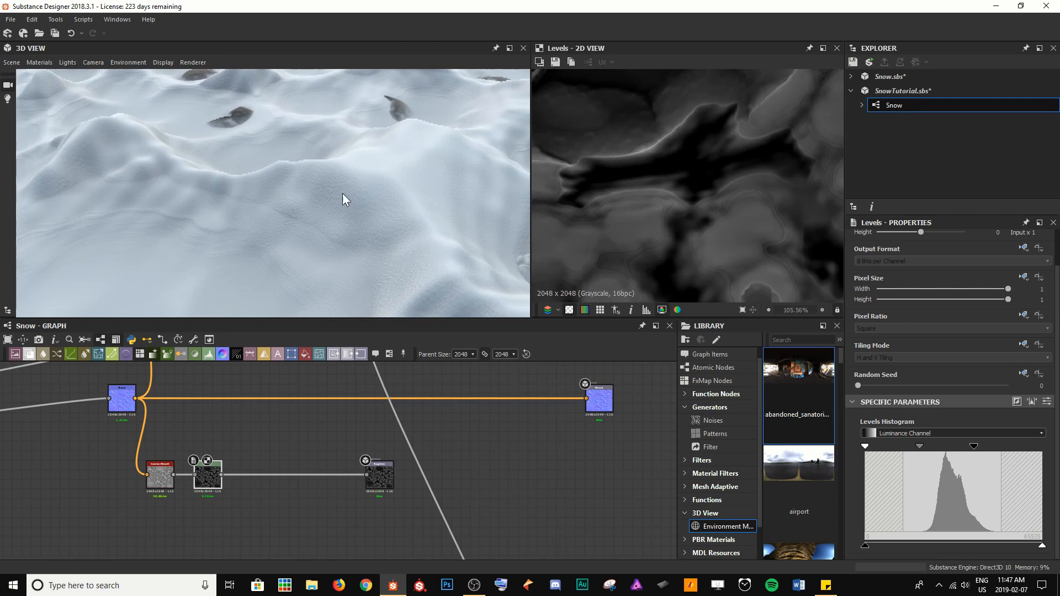
pyautogui.moveTo(343, 196); pyautogui.dragTo(363, 393)
pyautogui.moveTo(973, 449); pyautogui.dragTo(1042, 448)
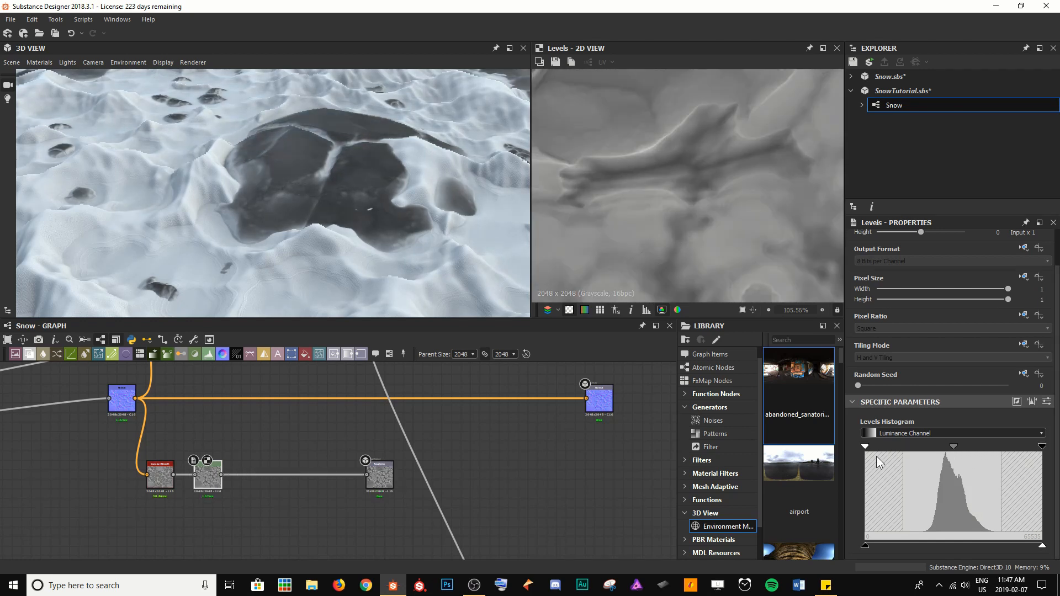
pyautogui.moveTo(867, 447); pyautogui.dragTo(771, 463)
pyautogui.moveTo(866, 446)
pyautogui.mouseDown()
pyautogui.moveTo(983, 445)
pyautogui.moveTo(867, 462)
pyautogui.mouseUp()
# Save the SnowTutorial package and check the whole inverted curvature map against the snow and rocks in the 3D view.
pyautogui.hotkey('ctrl', 's')
pyautogui.scroll(-6, 607, 218)
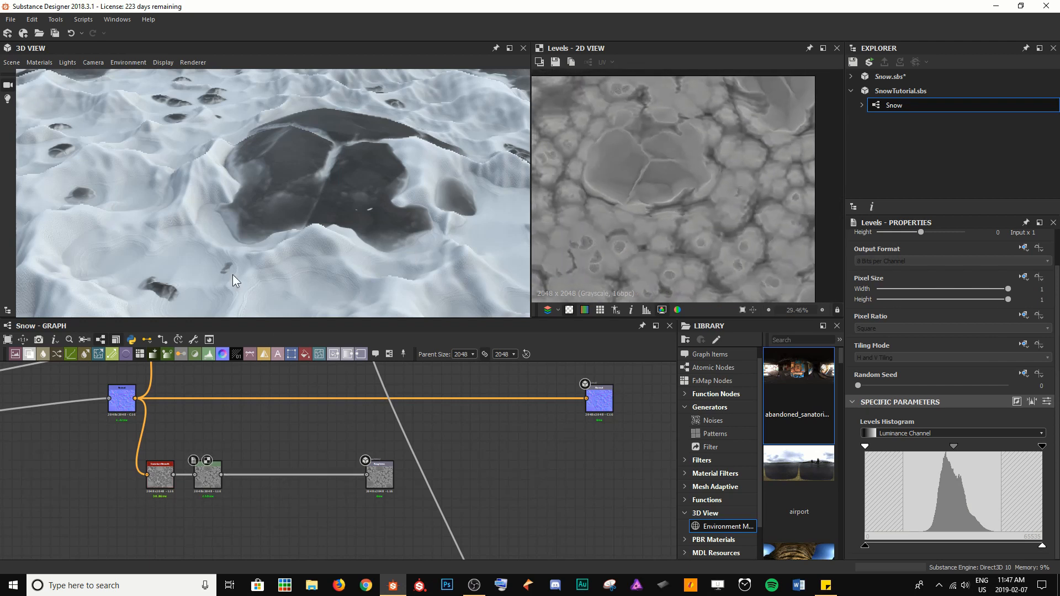
pyautogui.moveTo(200, 189); pyautogui.dragTo(279, 228)
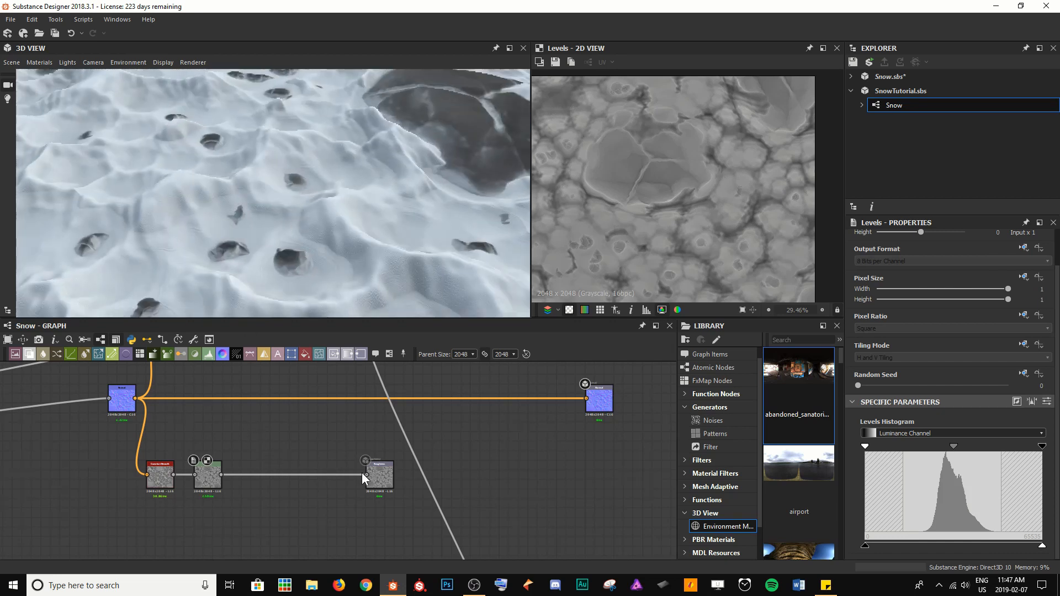
# Move the Roughness output slightly away and insert a Blend node between Levels and the output.
pyautogui.moveTo(381, 475); pyautogui.dragTo(390, 476)
pyautogui.press('space')
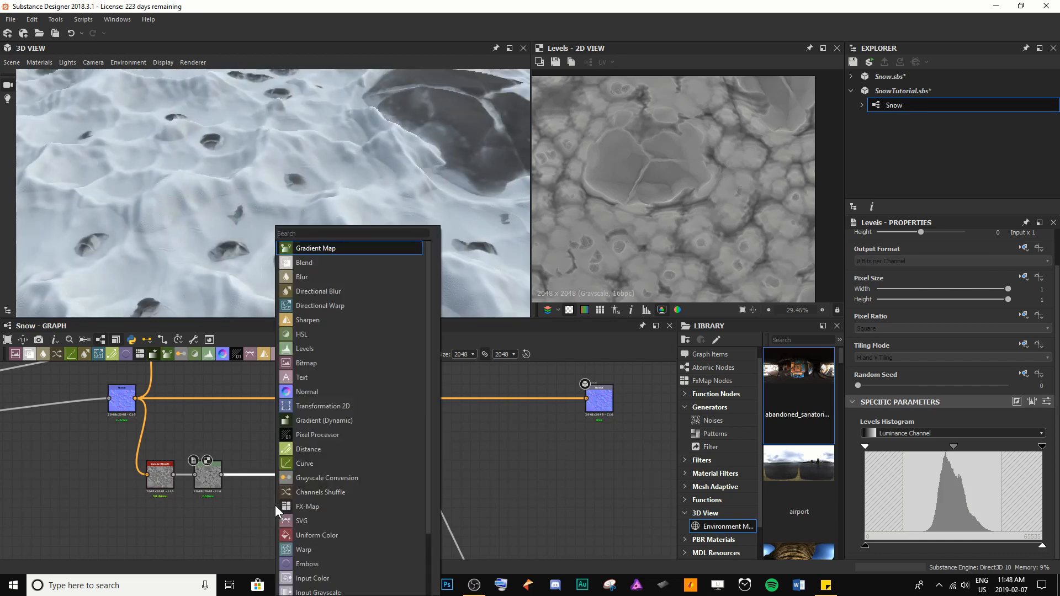
pyautogui.write('bl')
pyautogui.press('Return')
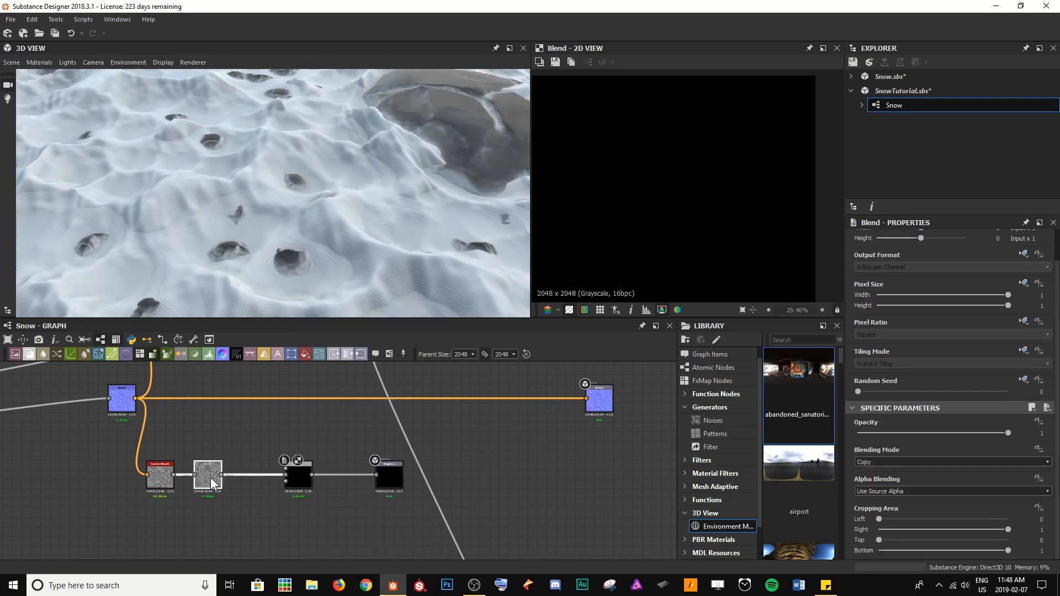
# Duplicate the Levels node, place the copy above the original, and feed both Levels nodes into the Blend placed between them.
pyautogui.click(211, 479)
pyautogui.hotkey('ctrl', 'd')
pyautogui.moveTo(338, 463); pyautogui.dragTo(214, 443)
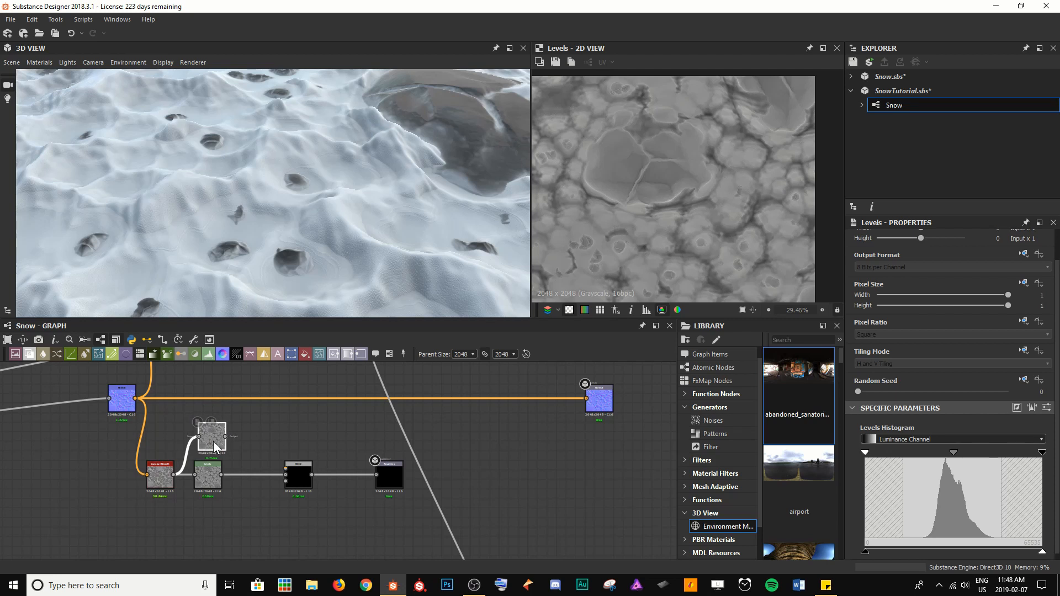
pyautogui.moveTo(244, 396); pyautogui.dragTo(256, 463)
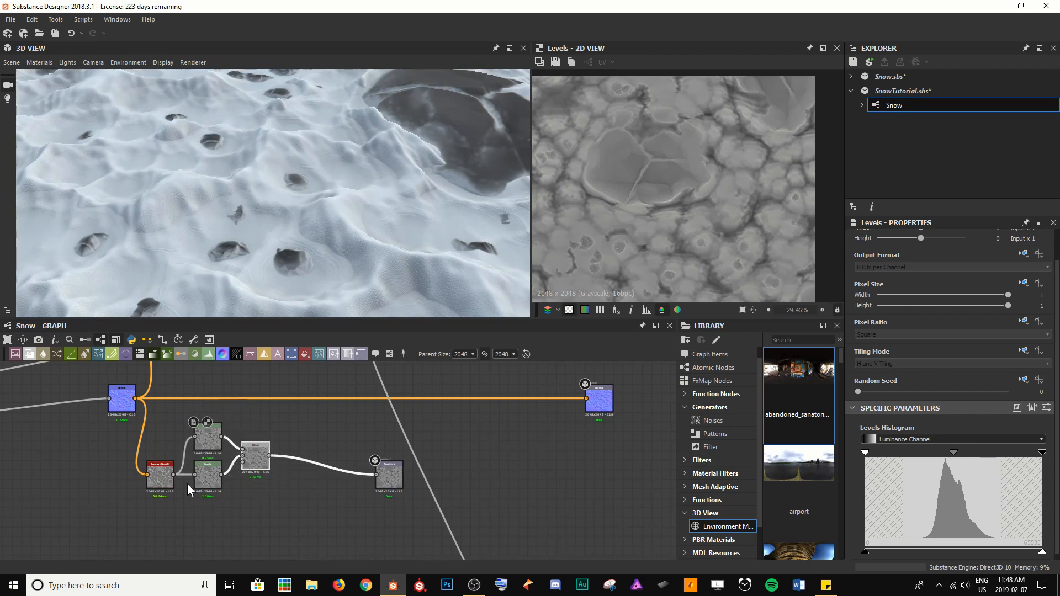
# Align Curvature Smooth and the Roughness output with the Blend node, and select the upper Levels node.
pyautogui.moveTo(167, 479); pyautogui.dragTo(169, 465)
pyautogui.moveTo(389, 477); pyautogui.dragTo(389, 458)
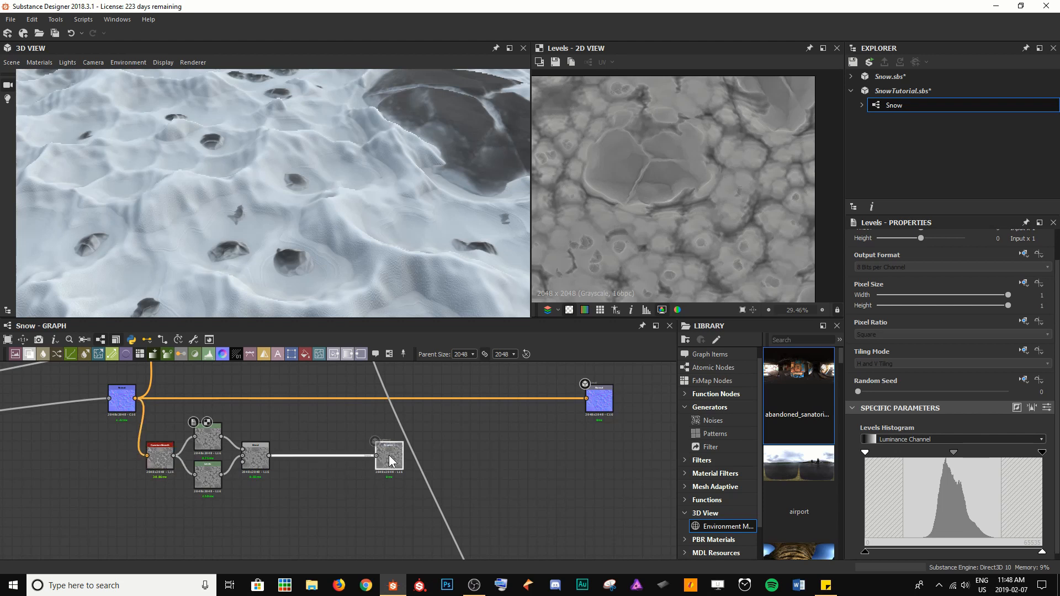
pyautogui.scroll(4, 249, 484)
pyautogui.moveTo(250, 485); pyautogui.dragTo(341, 520, button='middle')
pyautogui.click(246, 436)
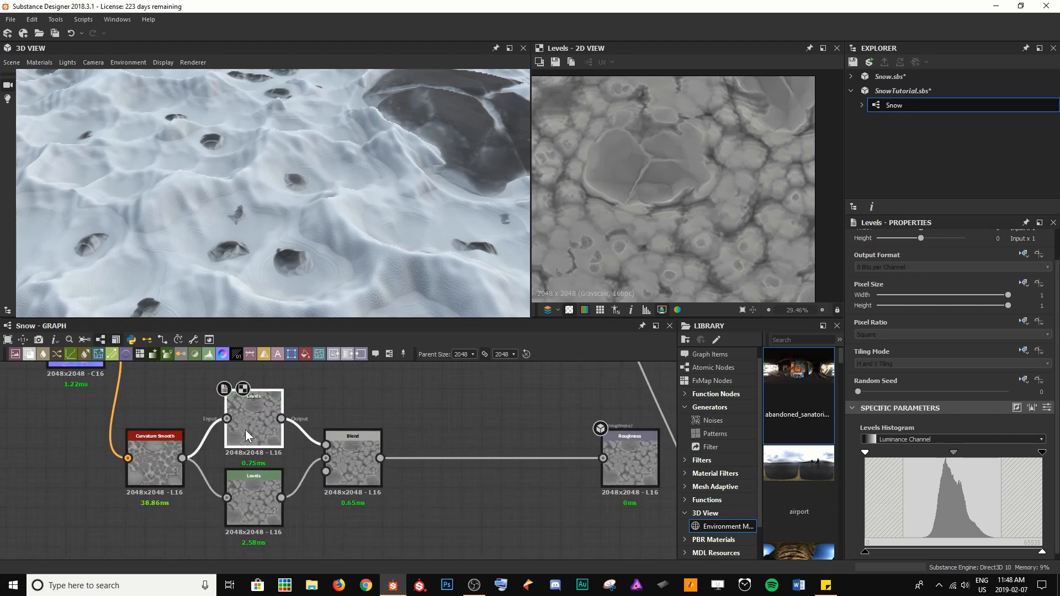
# Try shifting the black input point of the upper Levels node while viewing the rock and snow detail up close.
pyautogui.scroll(3, 645, 181)
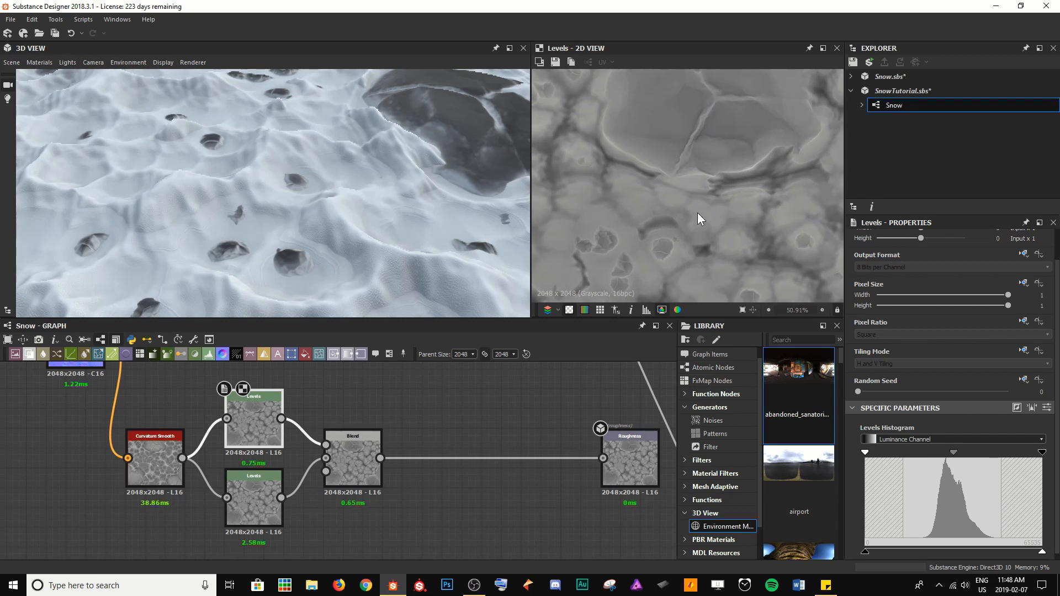
pyautogui.moveTo(658, 233); pyautogui.dragTo(667, 218, button='middle')
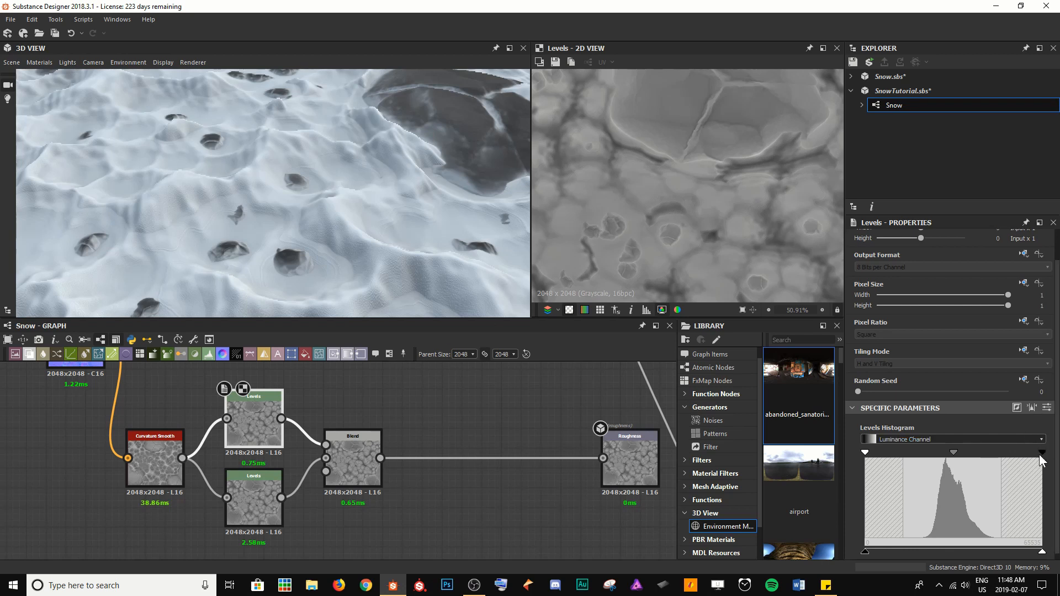
pyautogui.moveTo(1042, 453)
pyautogui.mouseDown()
pyautogui.moveTo(932, 453)
pyautogui.moveTo(1042, 452)
pyautogui.mouseUp()
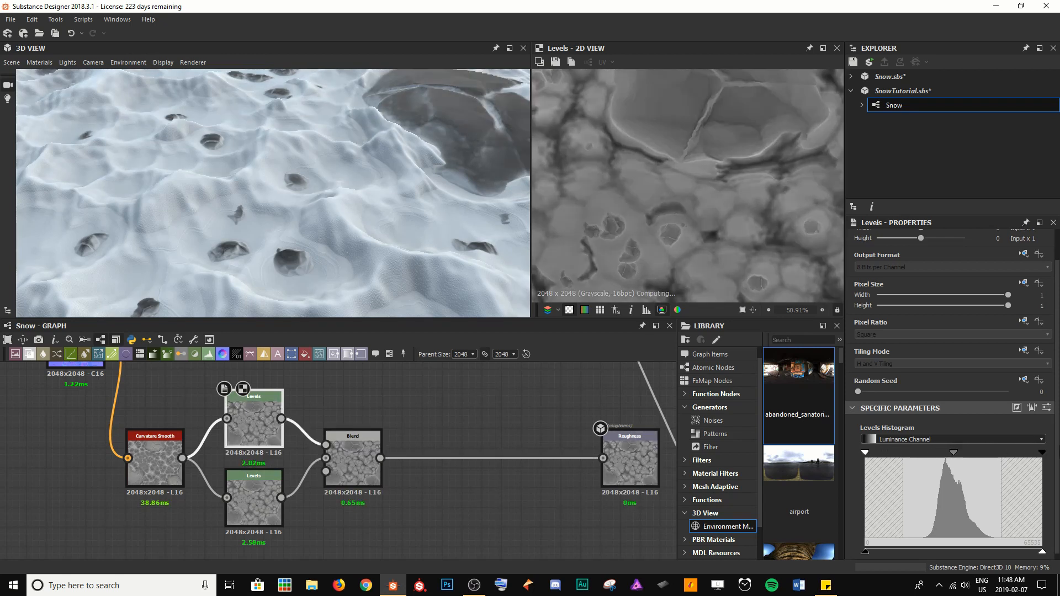
# Feed the Height Blend node's height mask into the roughness Blend's mask input, and preview both the mask and the blended result.
pyautogui.scroll(-3, 441, 398)
pyautogui.doubleClick(393, 435)
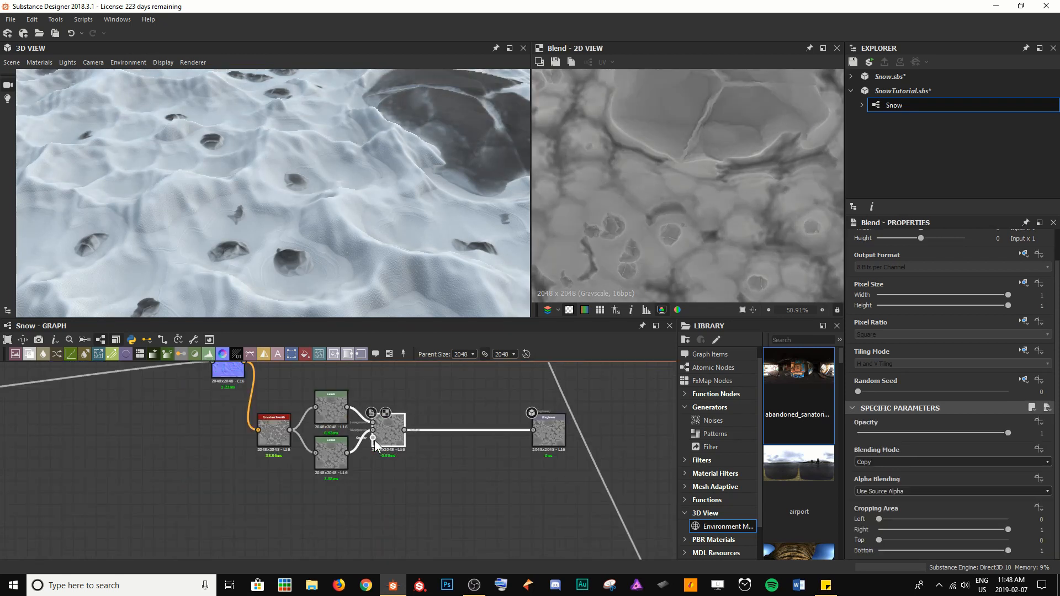
pyautogui.moveTo(374, 438); pyautogui.dragTo(288, 433)
pyautogui.scroll(3, 311, 455)
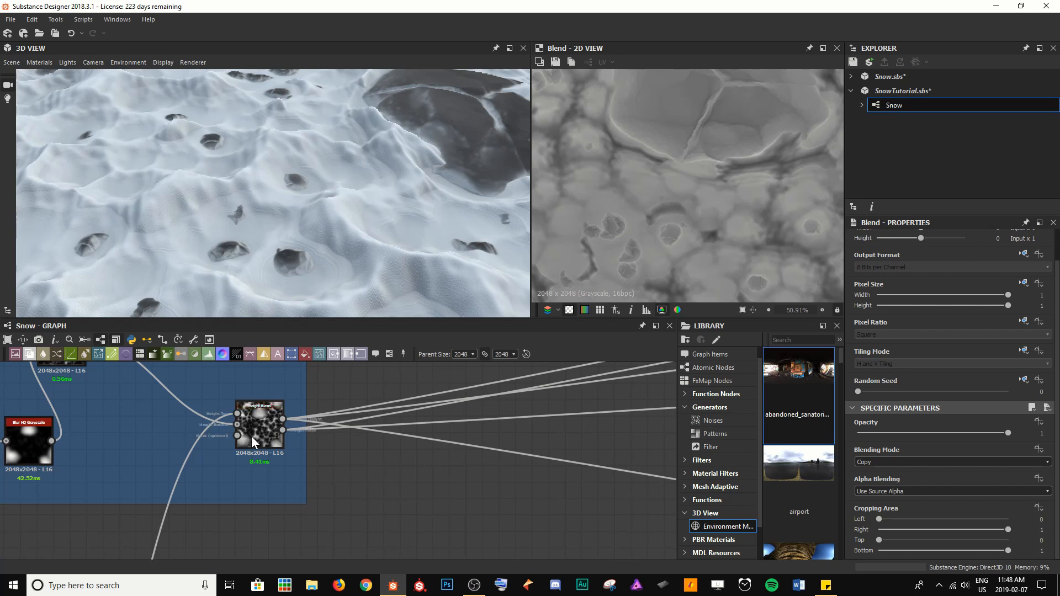
pyautogui.doubleClick(282, 432)
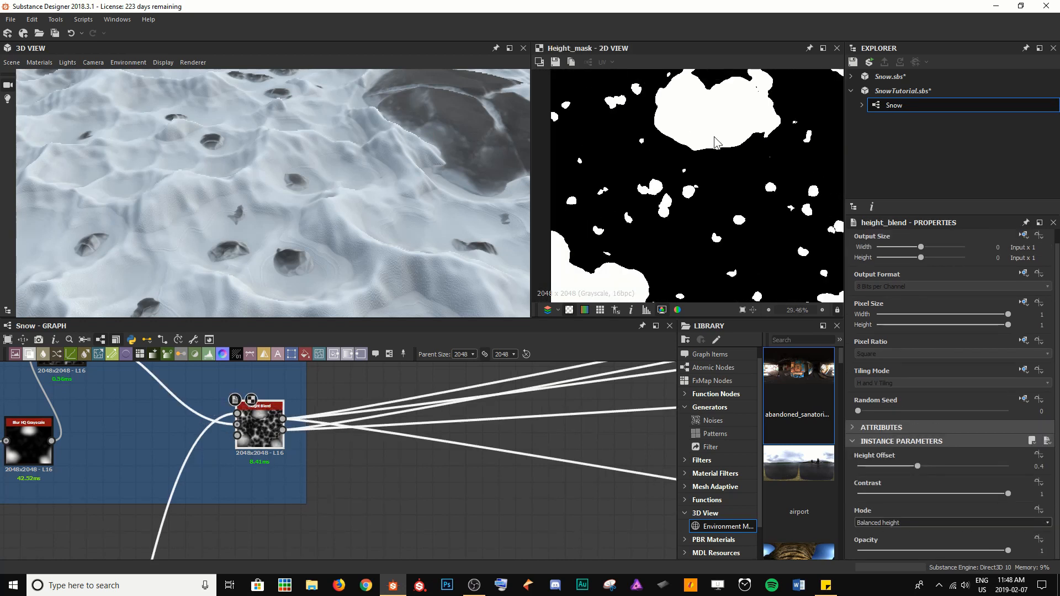
pyautogui.scroll(-2, 725, 119)
pyautogui.moveTo(722, 118); pyautogui.dragTo(697, 145, button='middle')
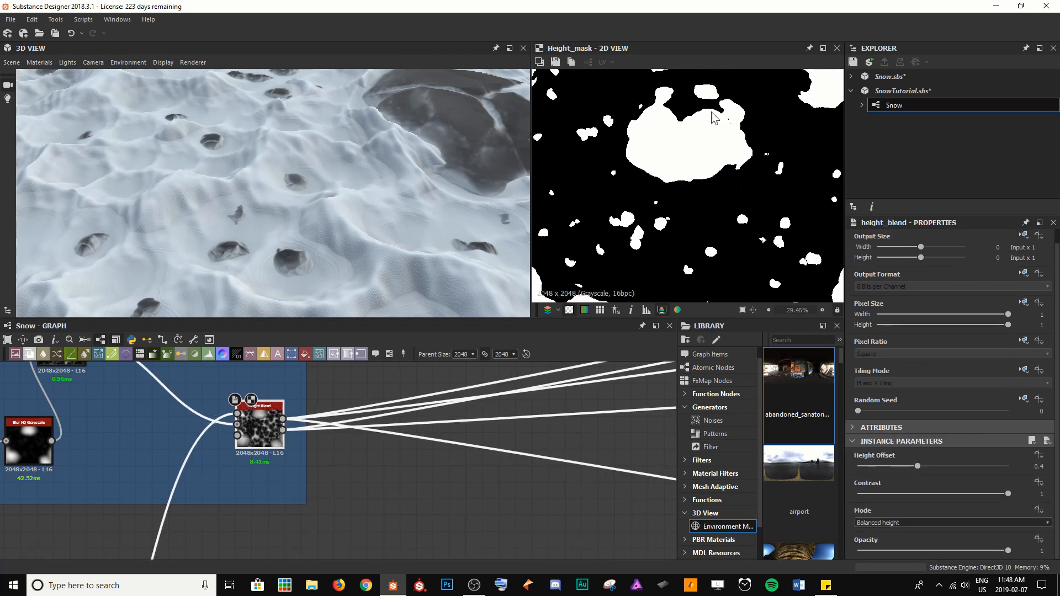
pyautogui.moveTo(585, 446); pyautogui.dragTo(305, 466, button='middle')
pyautogui.scroll(-3, 307, 465)
pyautogui.moveTo(460, 433); pyautogui.dragTo(204, 438, button='middle')
pyautogui.moveTo(582, 438); pyautogui.dragTo(190, 469, button='middle')
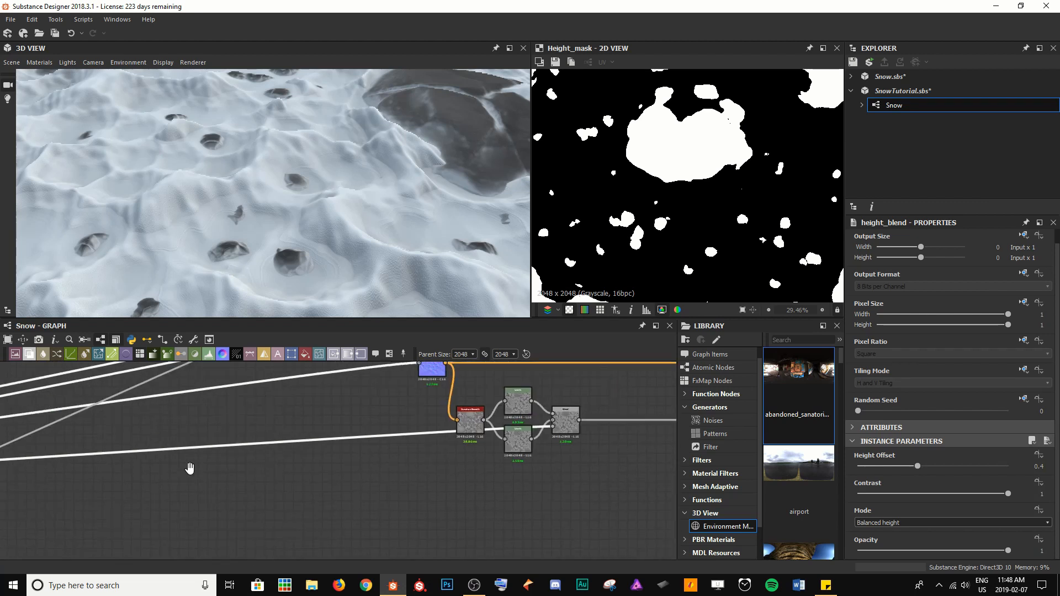
pyautogui.moveTo(489, 463); pyautogui.dragTo(426, 481, button='middle')
pyautogui.scroll(3, 531, 430)
pyautogui.moveTo(532, 430); pyautogui.dragTo(409, 463, button='middle')
pyautogui.doubleClick(410, 463)
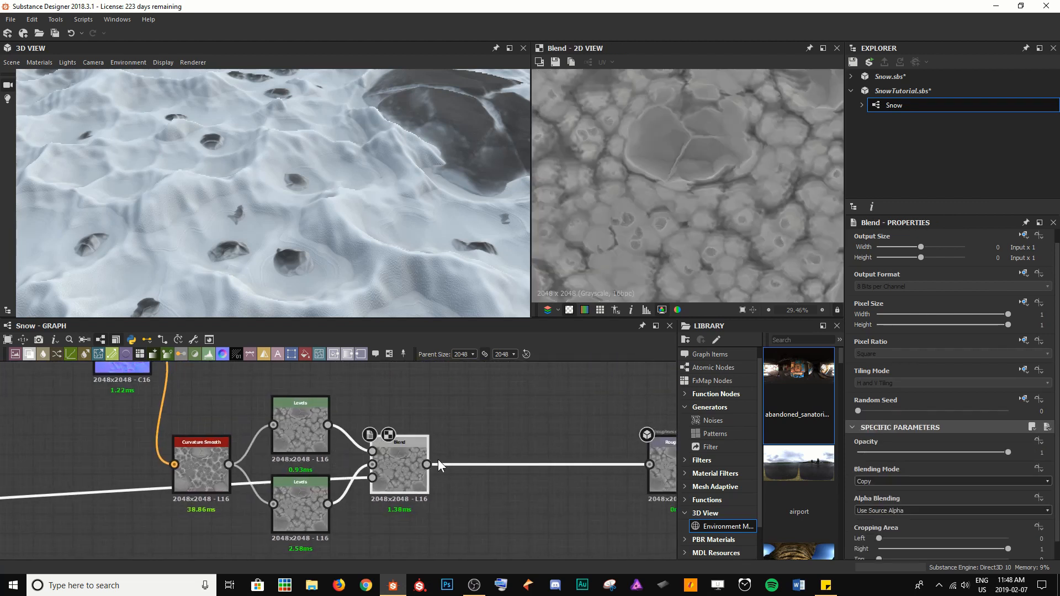
# Darken the snow roughness in the lower Levels node by lowering its black input point, narrowing its output range and pulling in its white input point.
pyautogui.click(303, 429)
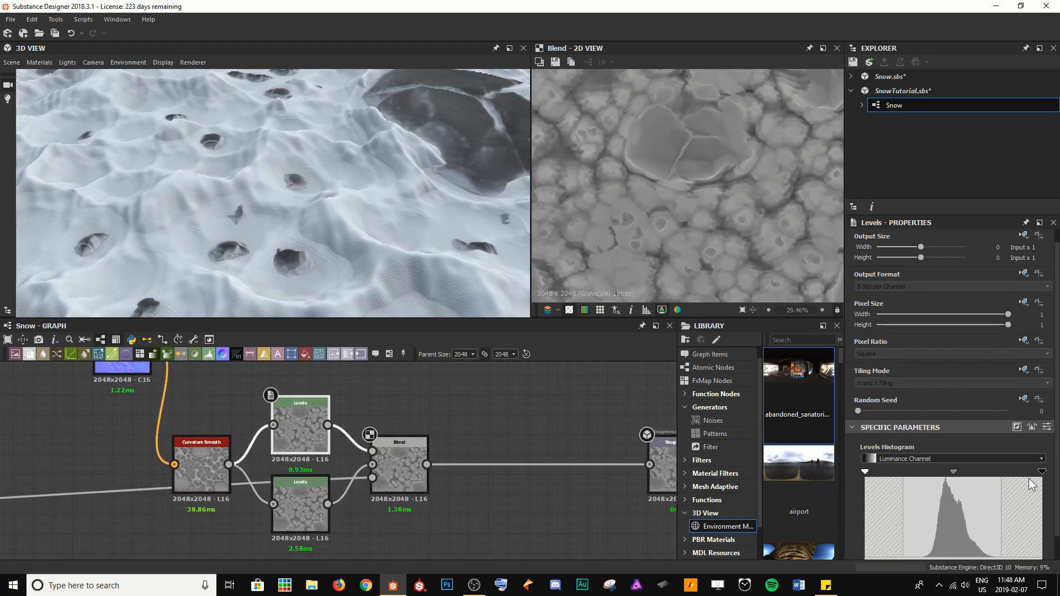
pyautogui.moveTo(1042, 474); pyautogui.dragTo(977, 508)
pyautogui.click(300, 510)
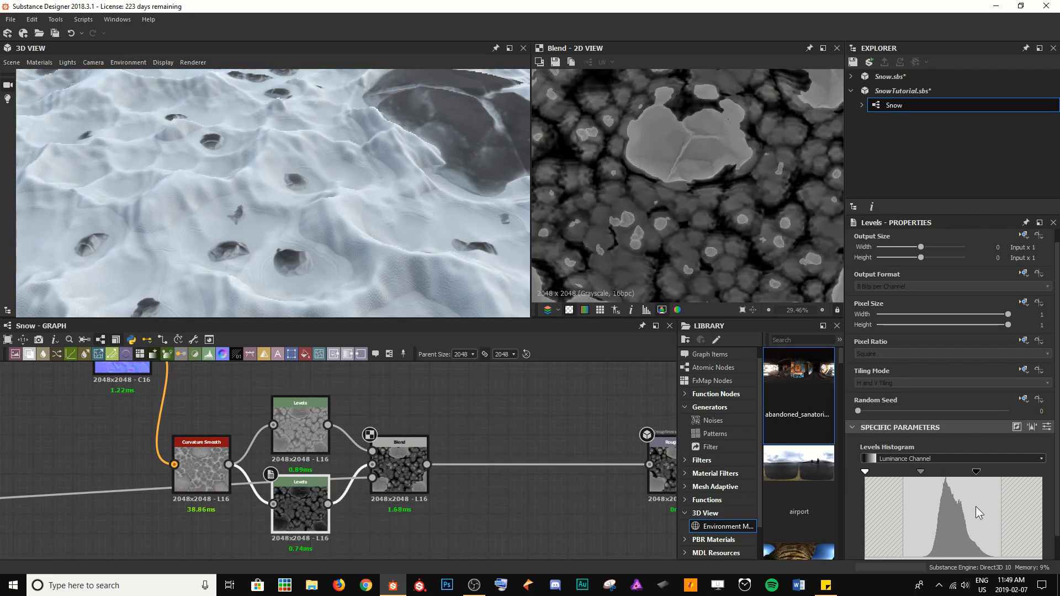
pyautogui.scroll(-1, 921, 510)
pyautogui.moveTo(865, 545); pyautogui.dragTo(882, 545)
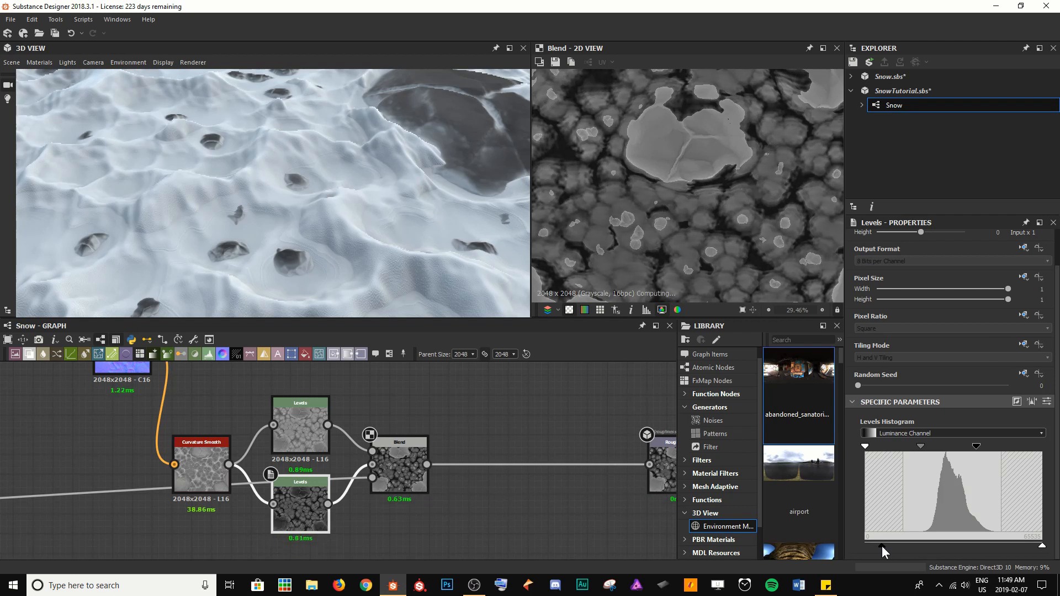
pyautogui.moveTo(1041, 546); pyautogui.dragTo(1019, 545)
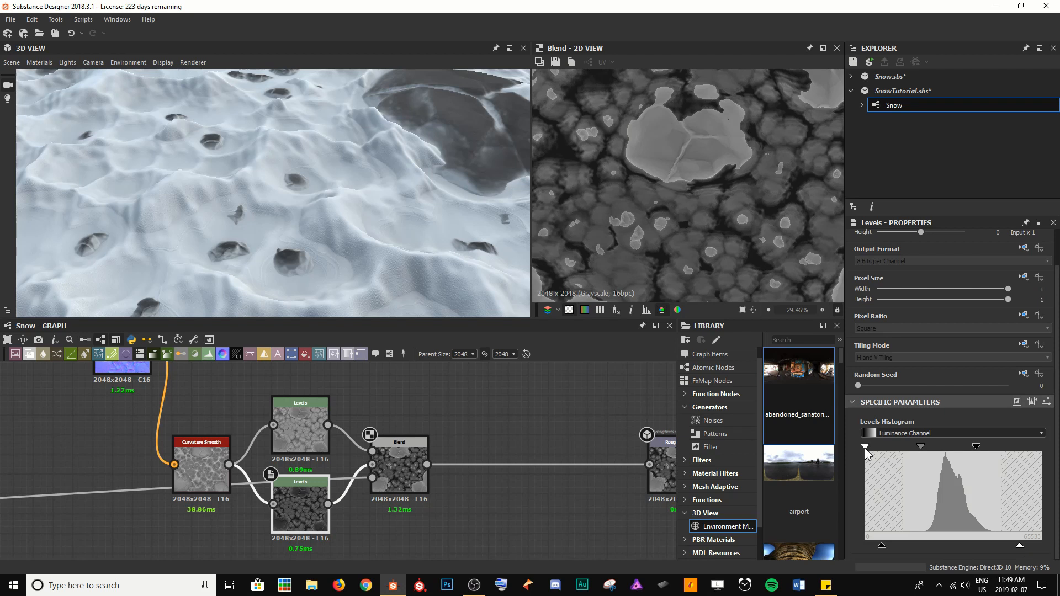
pyautogui.moveTo(865, 449); pyautogui.dragTo(882, 453)
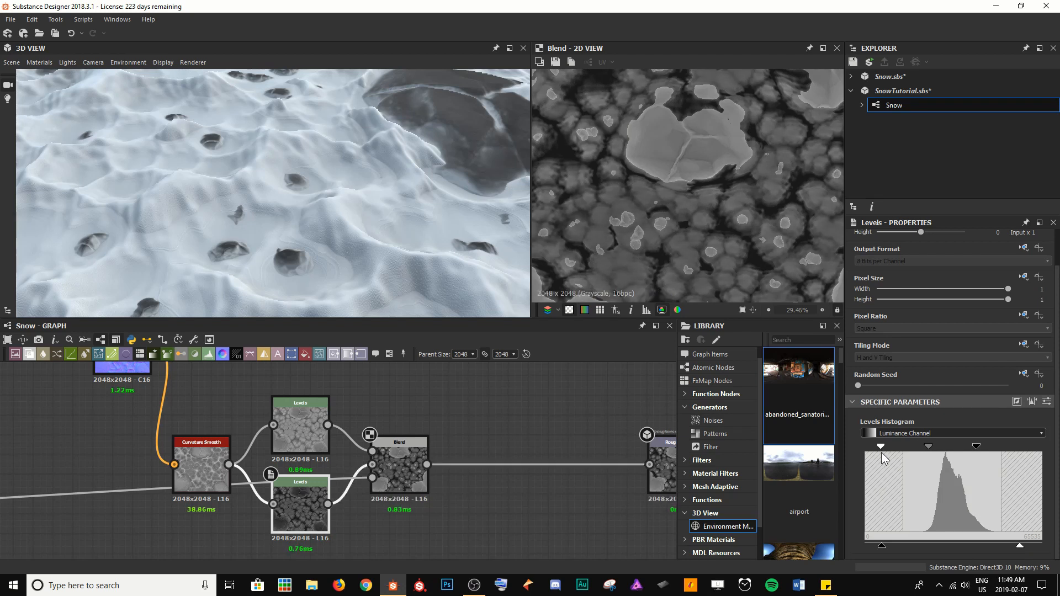
# Adjust the rock roughness in the upper Levels node by narrowing its output range and moving its black and white input points inward.
pyautogui.doubleClick(305, 424)
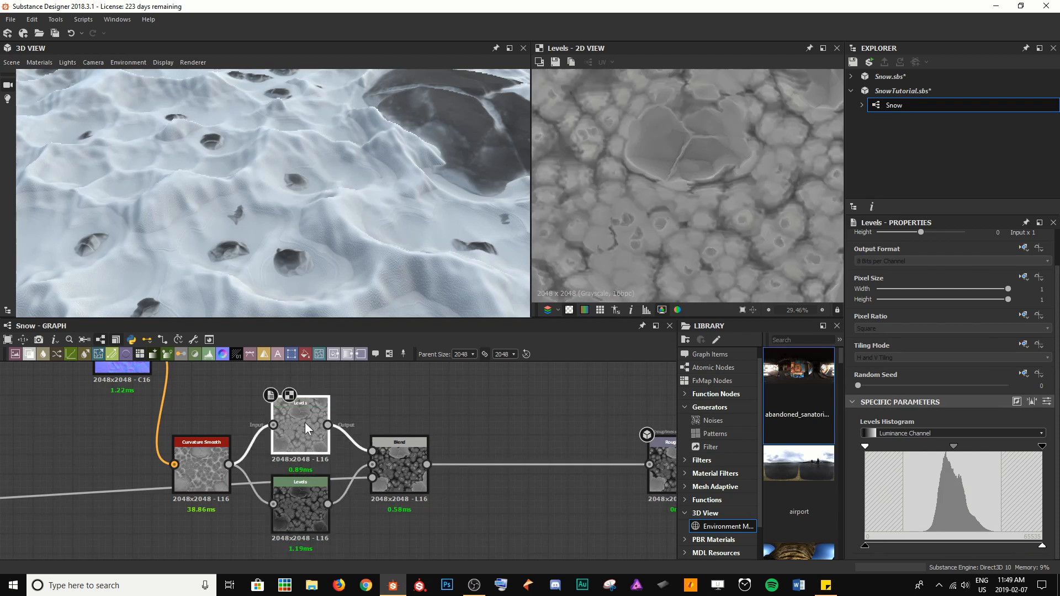
pyautogui.doubleClick(408, 462)
pyautogui.click(307, 432)
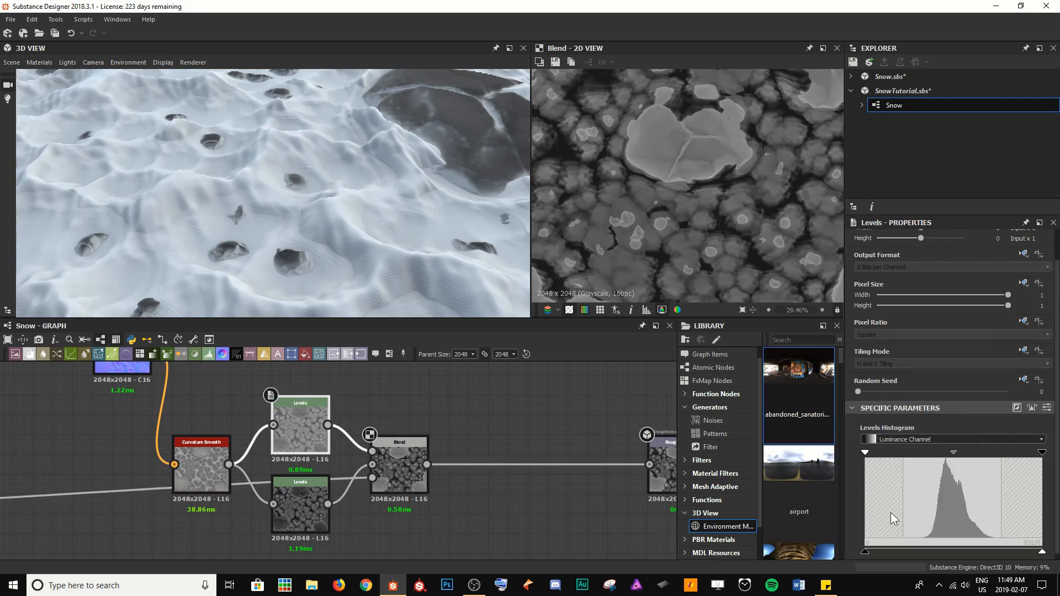
pyautogui.moveTo(867, 552); pyautogui.dragTo(889, 552)
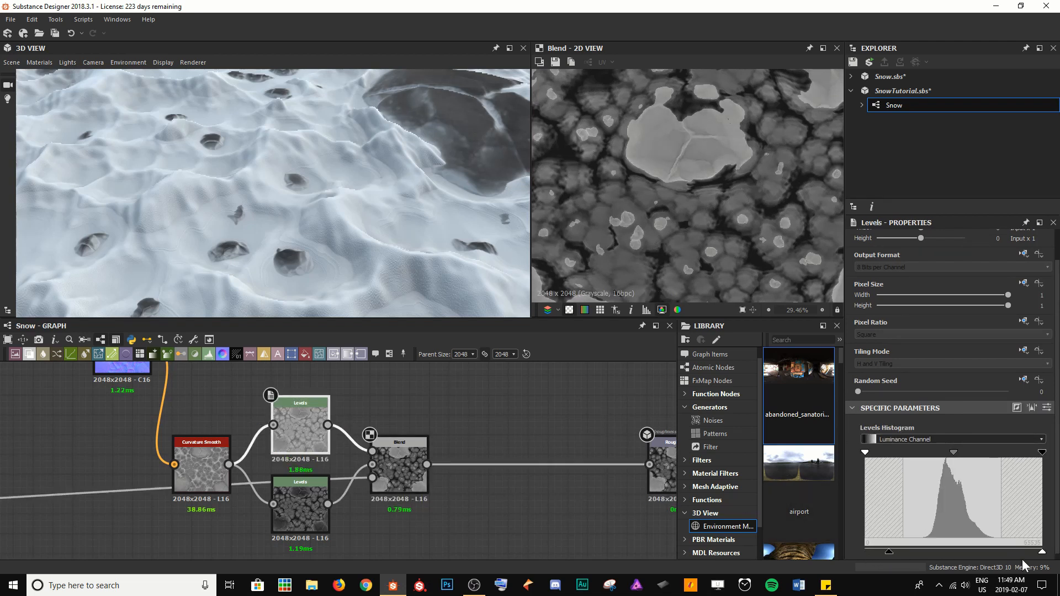
pyautogui.moveTo(1042, 552); pyautogui.dragTo(1018, 552)
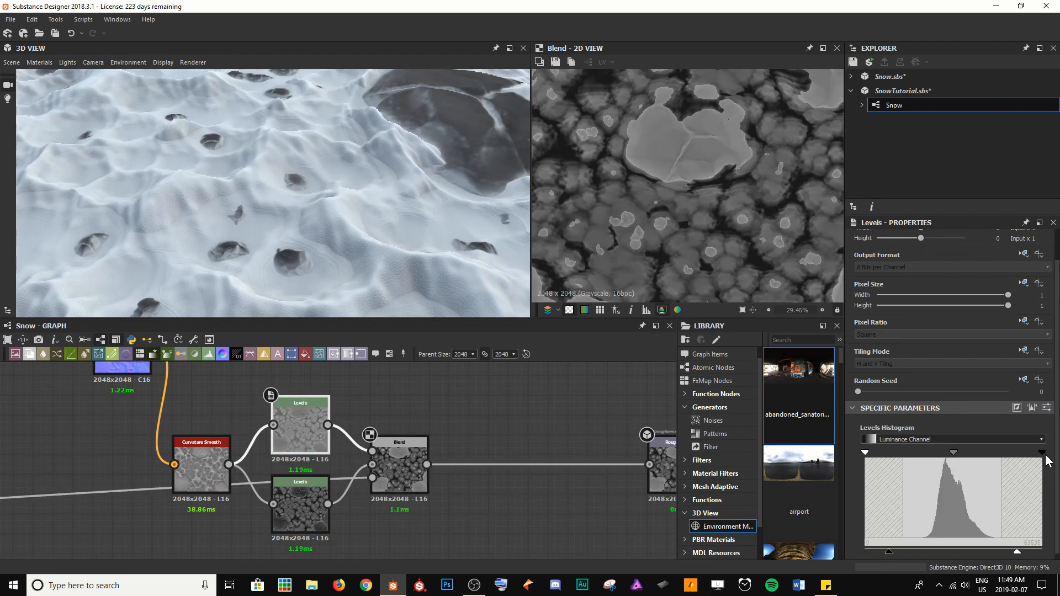
pyautogui.moveTo(1044, 454); pyautogui.dragTo(1002, 459)
pyautogui.moveTo(866, 452); pyautogui.dragTo(883, 456)
# Save the SnowTutorial package and inspect the new roughness on the snow and rocks from several angles in the 3D view.
pyautogui.moveTo(380, 184); pyautogui.dragTo(406, 204)
pyautogui.moveTo(533, 433); pyautogui.dragTo(572, 431)
pyautogui.hotkey('ctrl', 's')
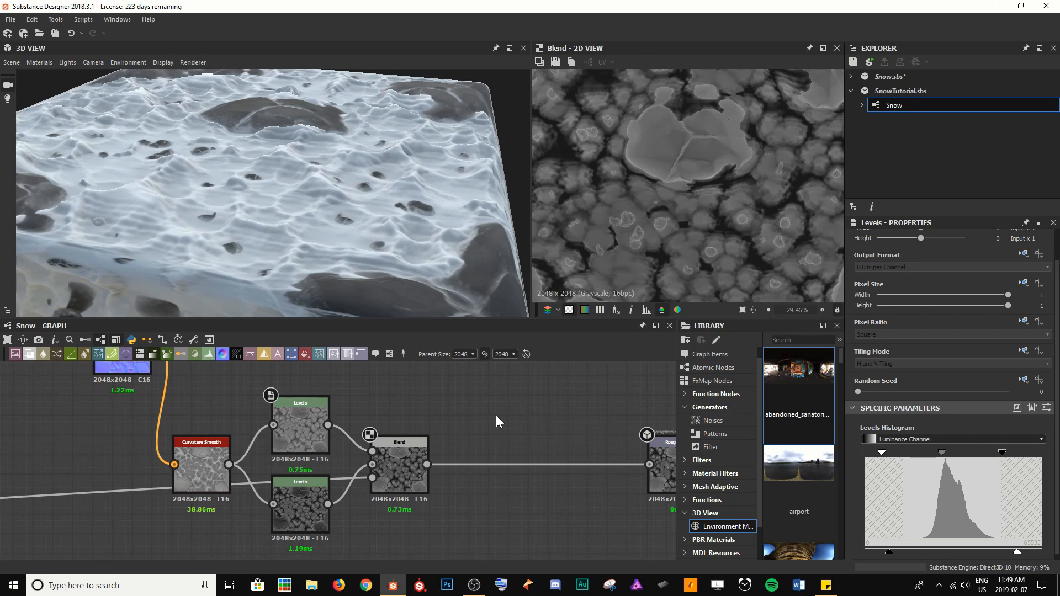
pyautogui.moveTo(307, 180); pyautogui.dragTo(300, 194)
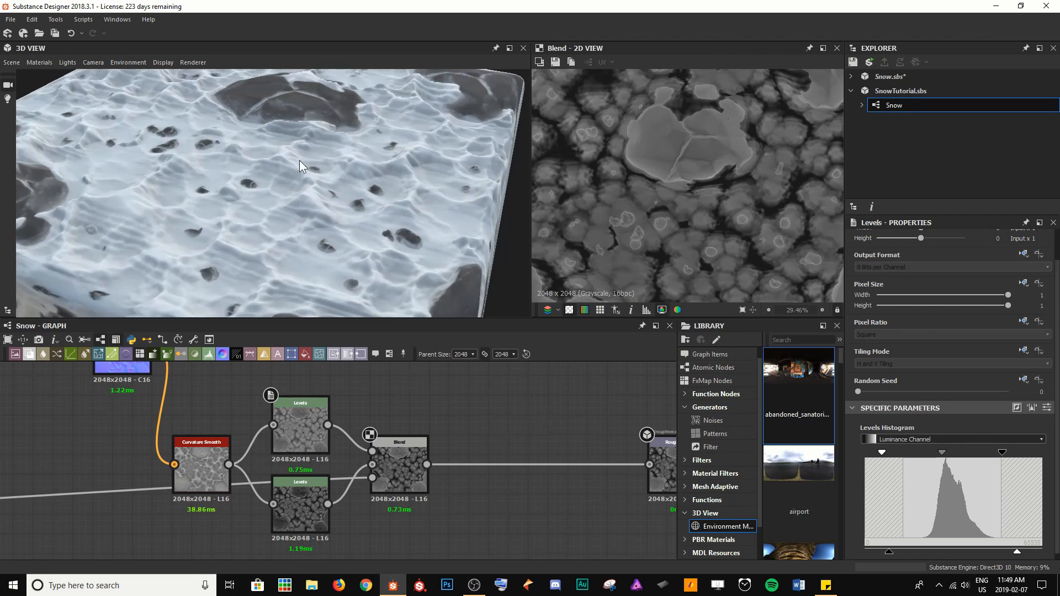
pyautogui.scroll(10, 305, 190)
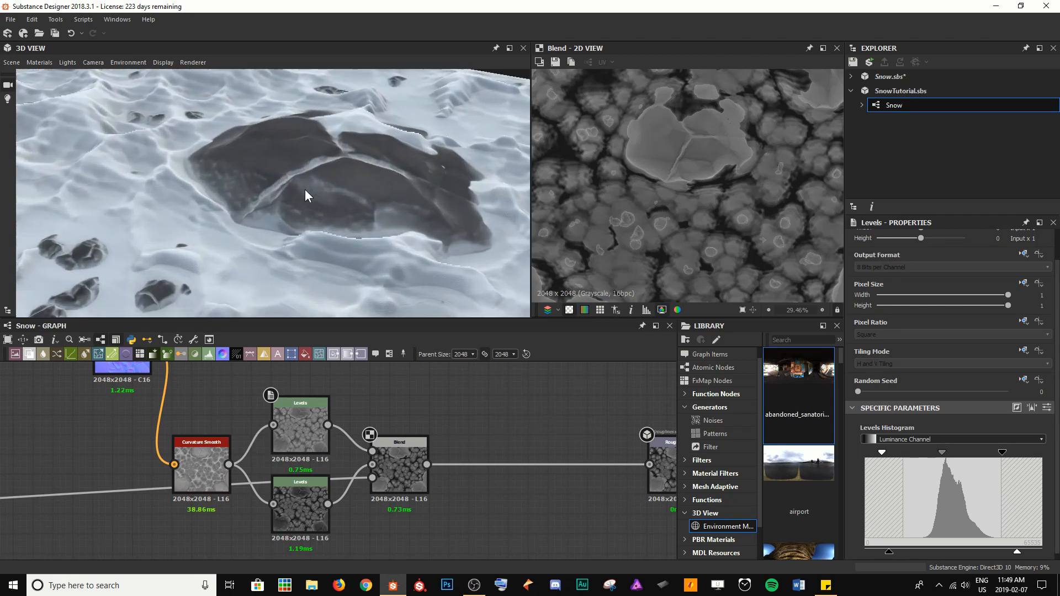
pyautogui.scroll(-8, 269, 181)
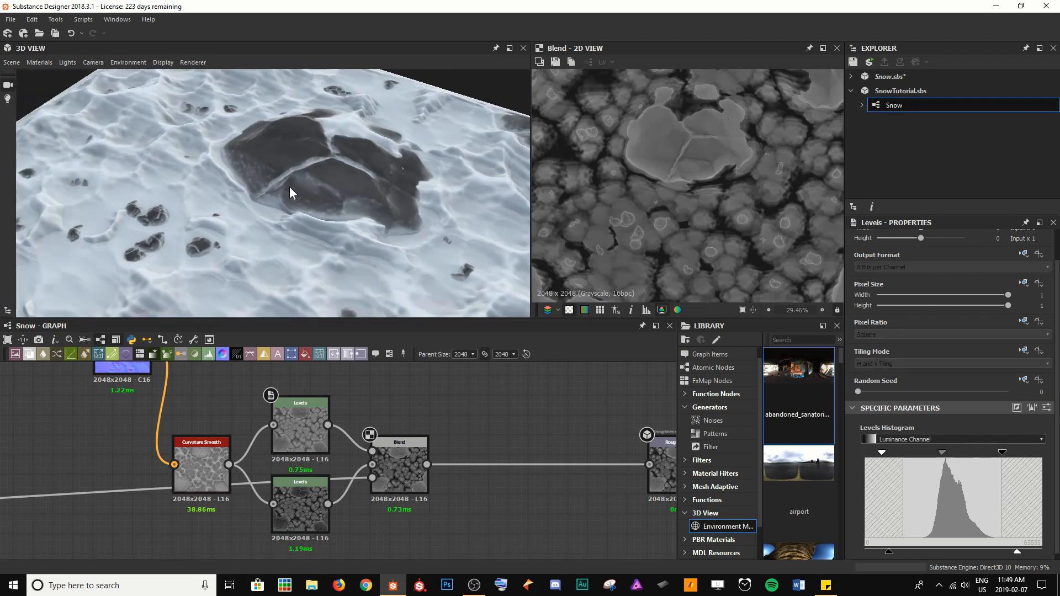
pyautogui.moveTo(289, 187); pyautogui.dragTo(253, 137)
pyautogui.moveTo(204, 171); pyautogui.dragTo(304, 251)
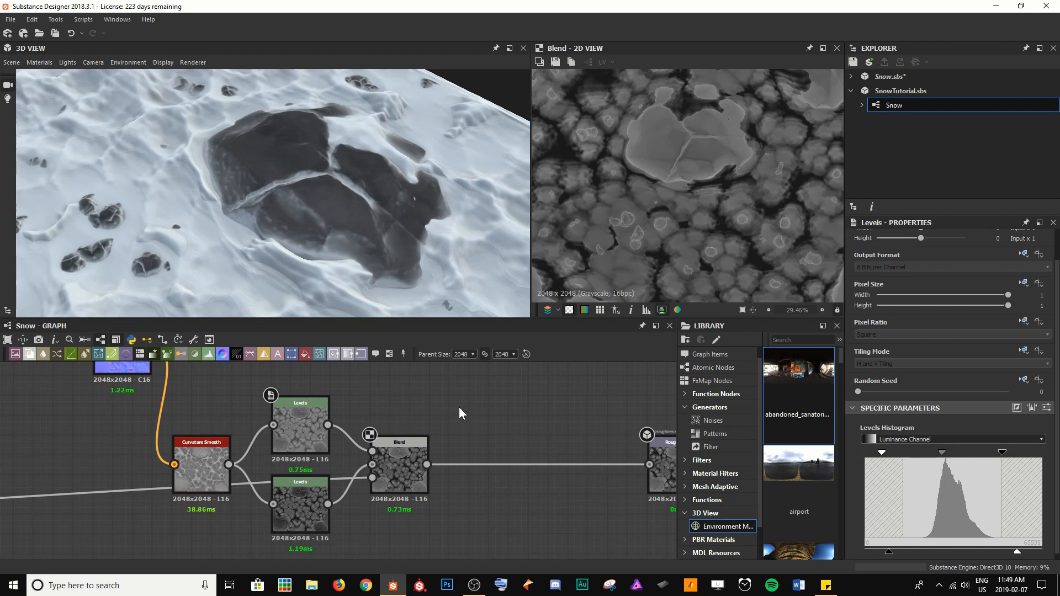
# Examine the thin snow dusting on the large rock up close and preview the mg_dust mask in the 2D view.
pyautogui.scroll(-3, 459, 408)
pyautogui.moveTo(438, 419); pyautogui.dragTo(364, 480, button='middle')
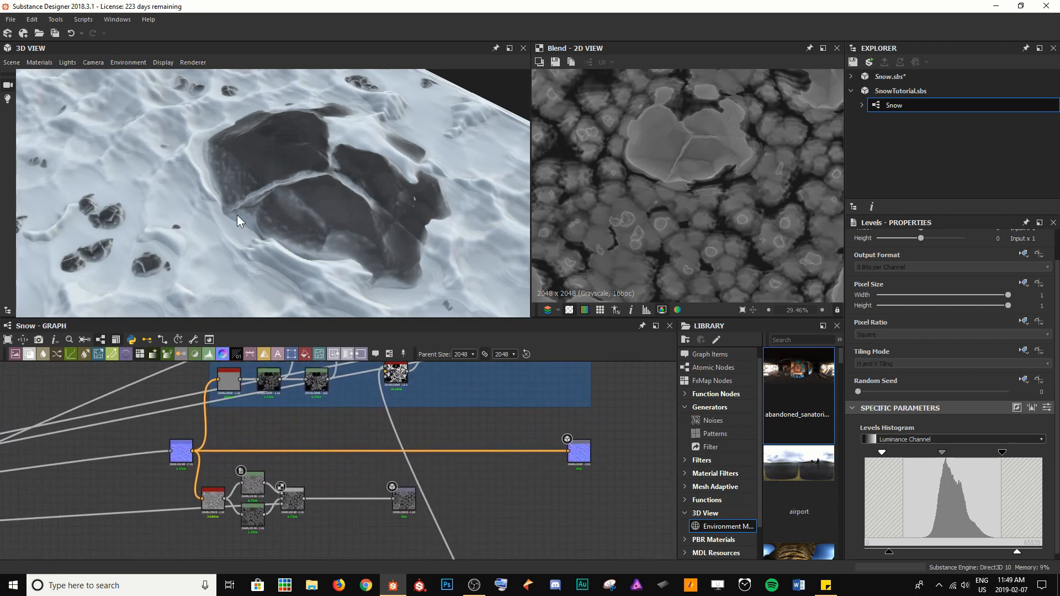
pyautogui.scroll(6, 232, 209)
pyautogui.moveTo(261, 195)
pyautogui.mouseDown()
pyautogui.moveTo(251, 249)
pyautogui.moveTo(127, 230)
pyautogui.mouseUp()
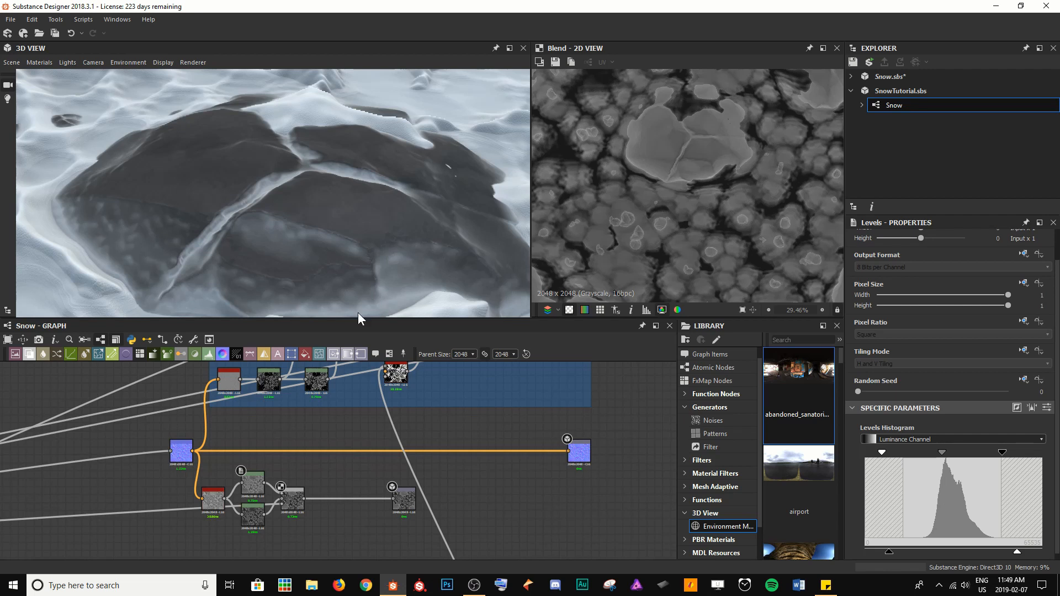
pyautogui.moveTo(330, 129); pyautogui.dragTo(316, 202)
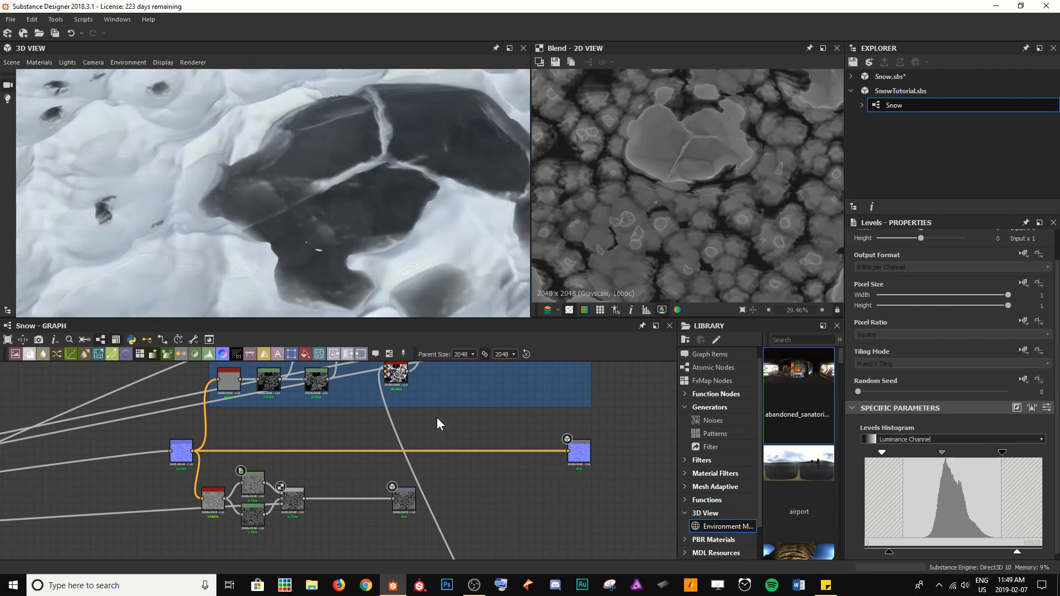
pyautogui.scroll(-2, 437, 418)
pyautogui.moveTo(430, 415); pyautogui.dragTo(325, 452, button='middle')
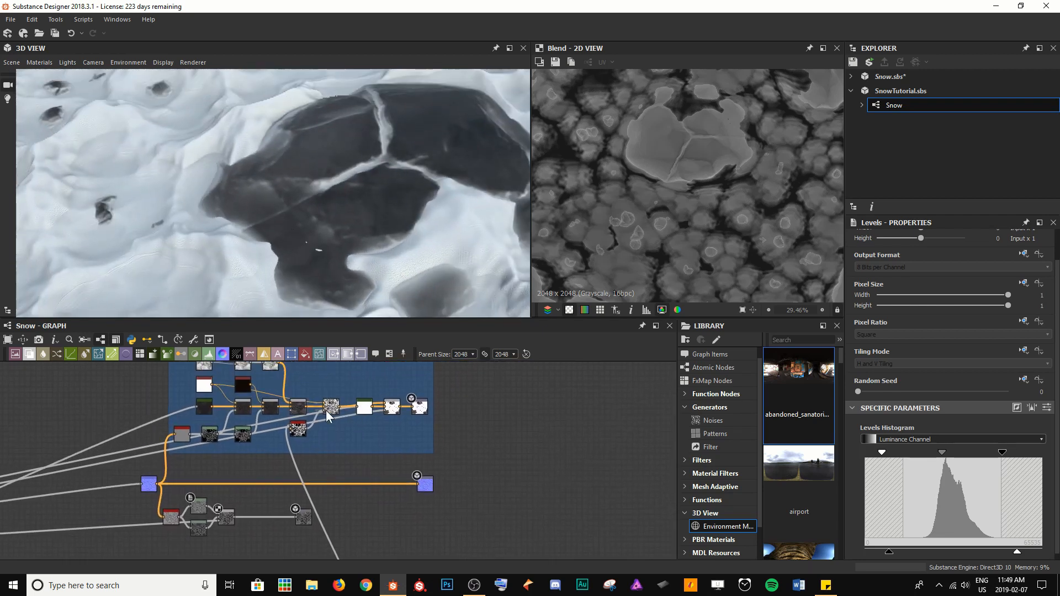
pyautogui.scroll(1, 309, 410)
pyautogui.doubleClick(284, 427)
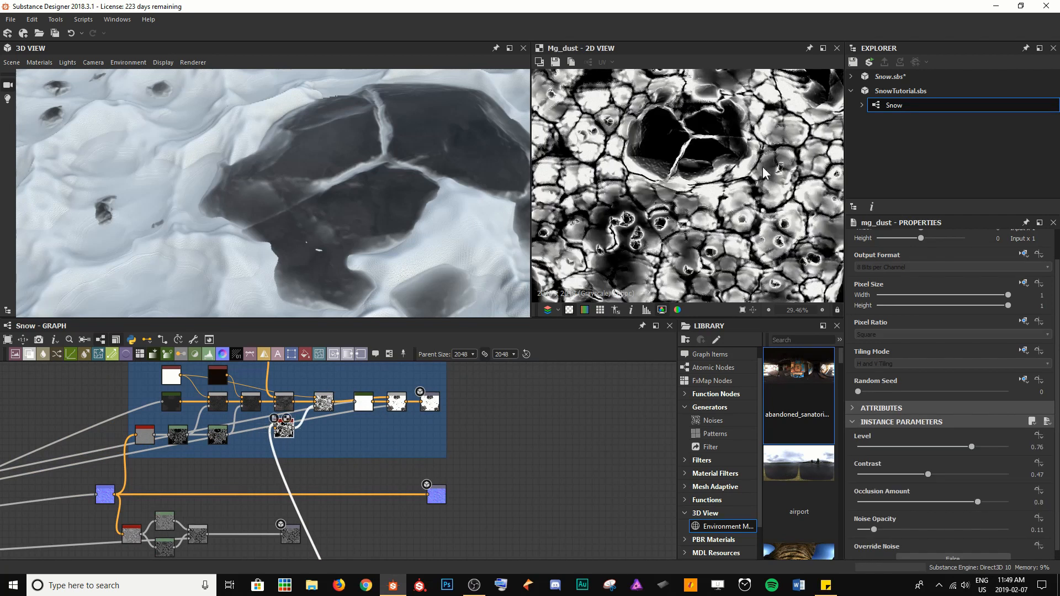
pyautogui.scroll(-1, 697, 192)
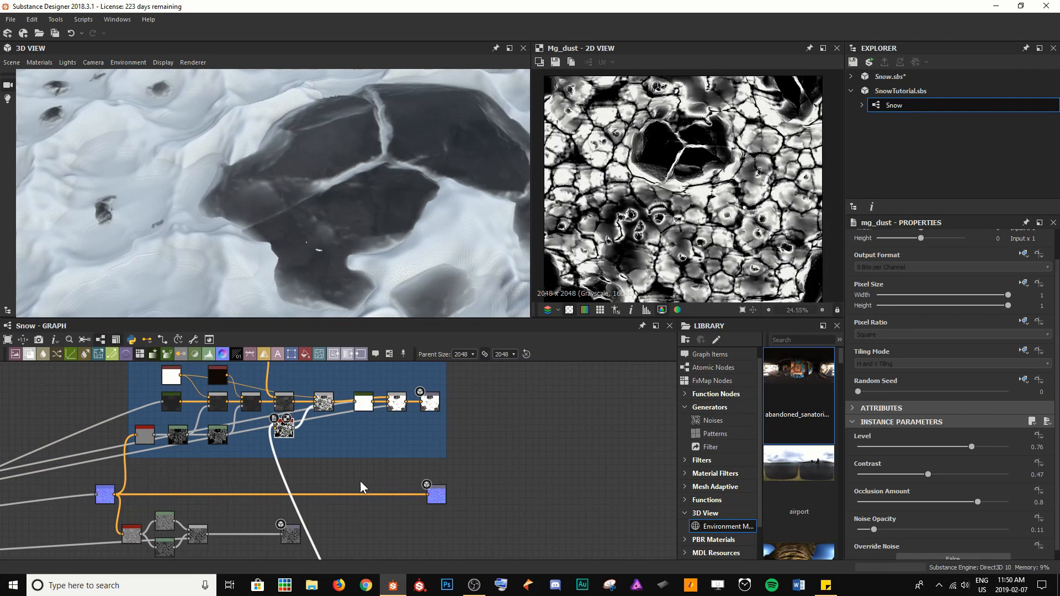
# Move the Roughness output farther from the existing Blend and insert a second Blend node on the link between them.
pyautogui.moveTo(360, 481); pyautogui.dragTo(347, 415, button='middle')
pyautogui.moveTo(290, 468); pyautogui.dragTo(402, 470)
pyautogui.click(283, 457)
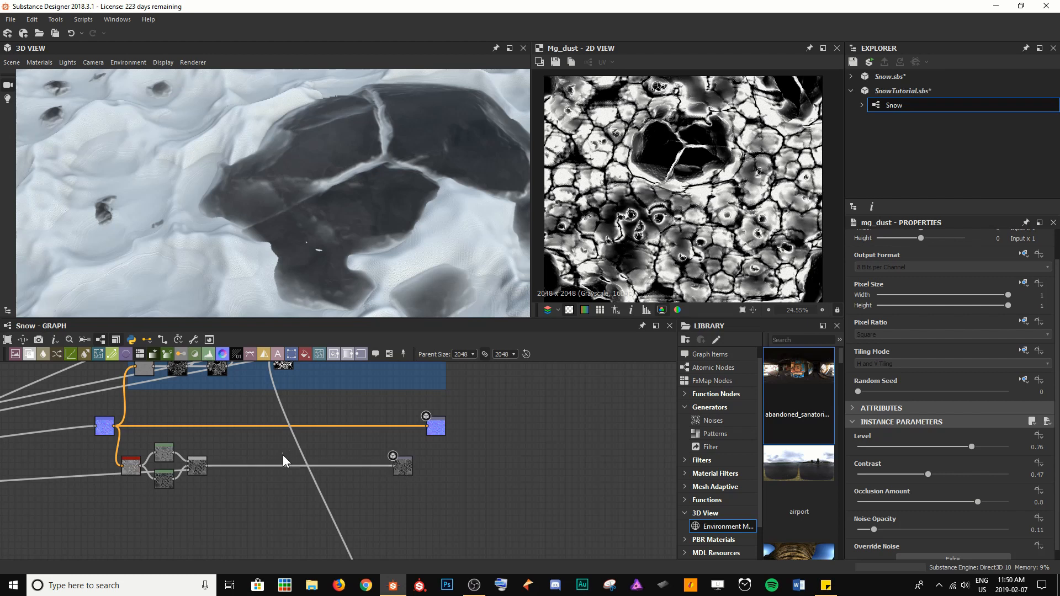
pyautogui.moveTo(282, 455); pyautogui.dragTo(277, 485)
pyautogui.press('space')
pyautogui.write('bl')
pyautogui.press('Return')
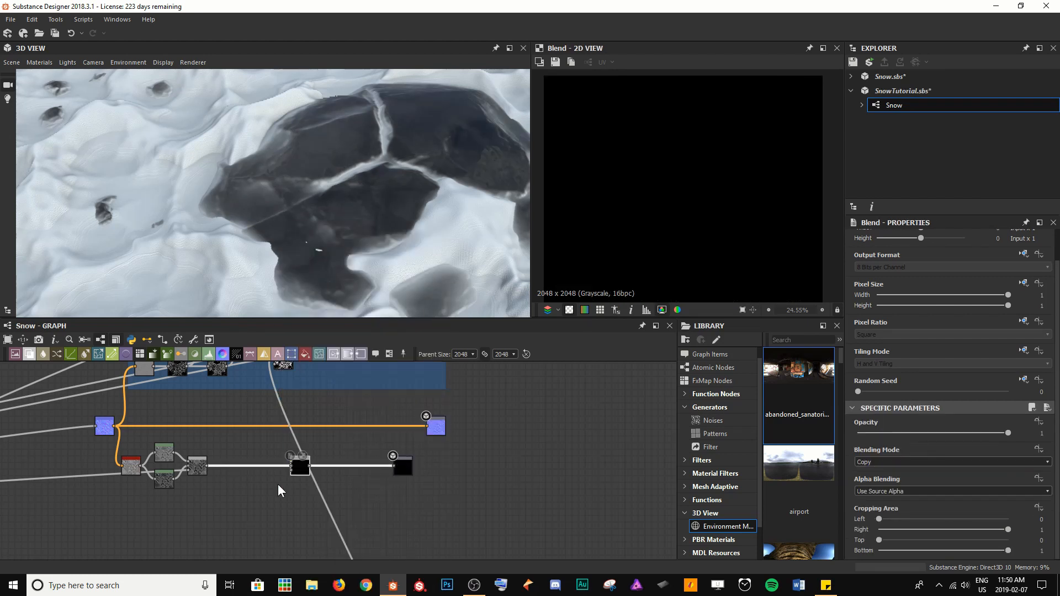
# Place the new Blend beside the Roughness output, with mg_dust feeding its mask input and the lower Levels node feeding its first input.
pyautogui.moveTo(295, 382); pyautogui.dragTo(330, 417, button='middle')
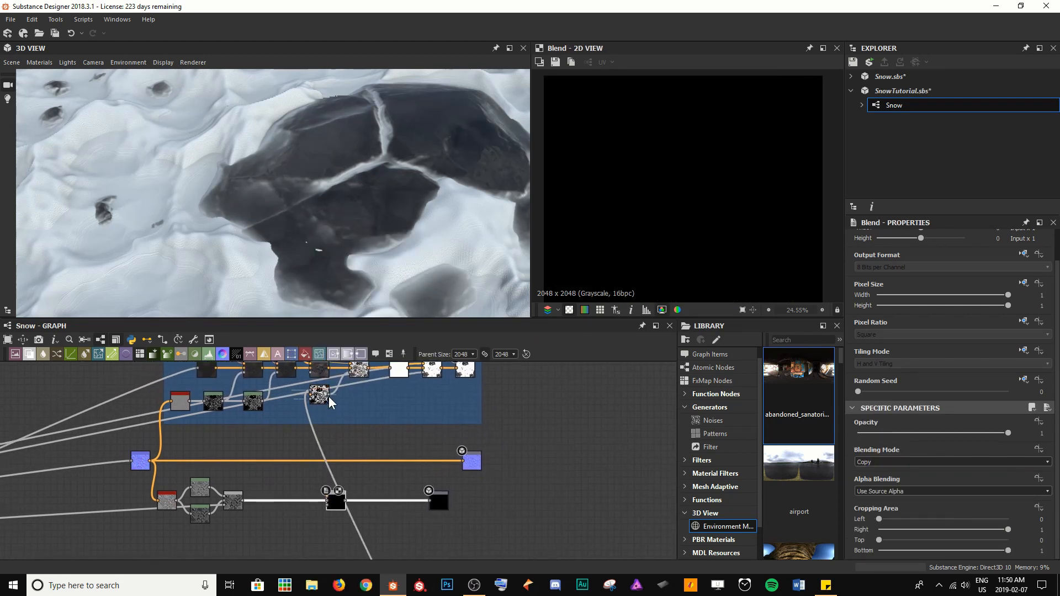
pyautogui.moveTo(329, 395); pyautogui.dragTo(406, 505)
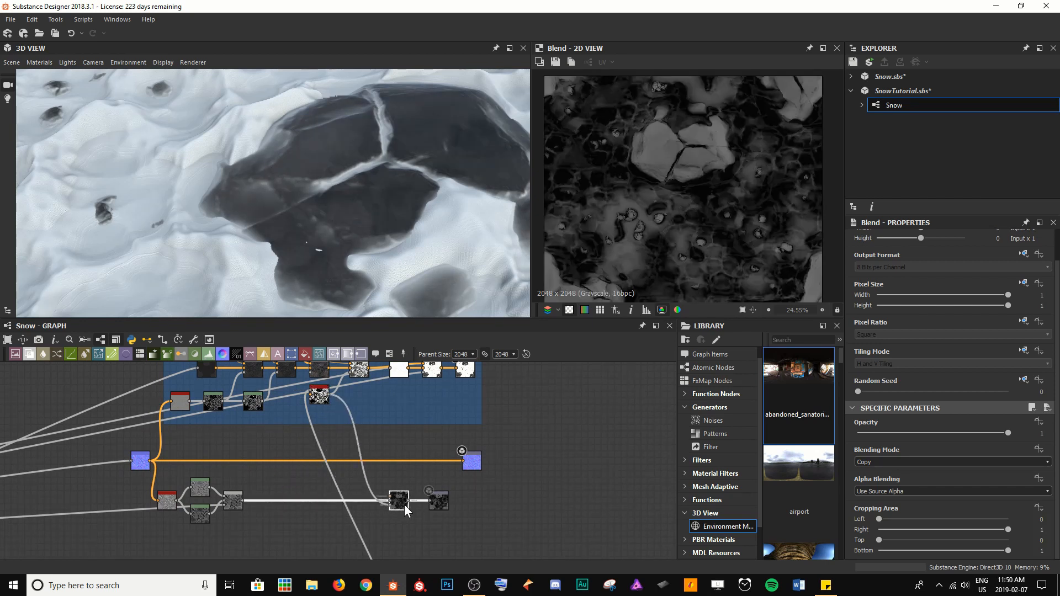
pyautogui.scroll(2, 311, 497)
pyautogui.moveTo(310, 508); pyautogui.dragTo(256, 487, button='middle')
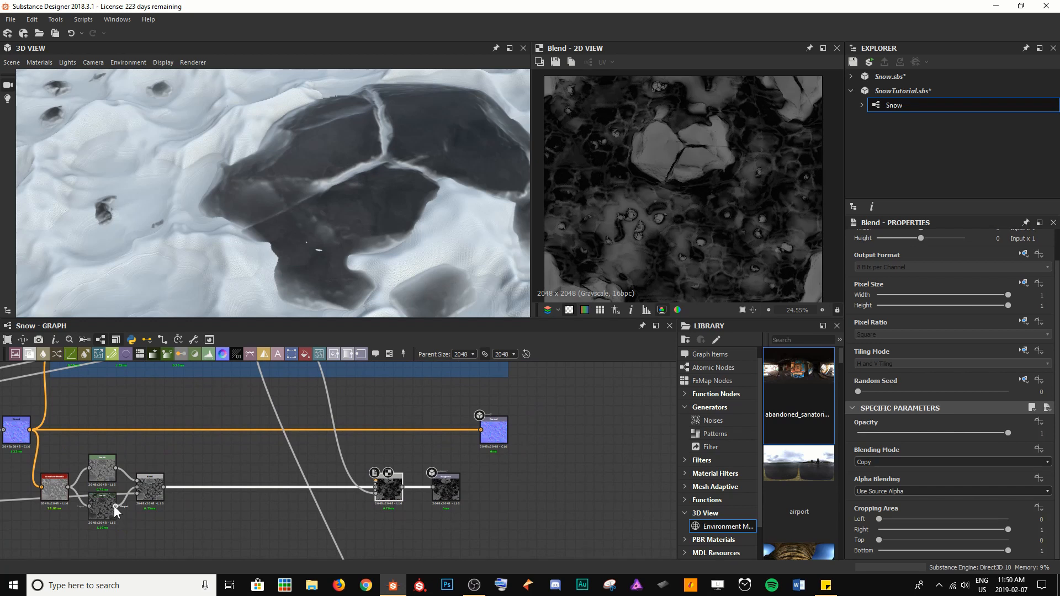
pyautogui.moveTo(113, 506); pyautogui.dragTo(378, 479)
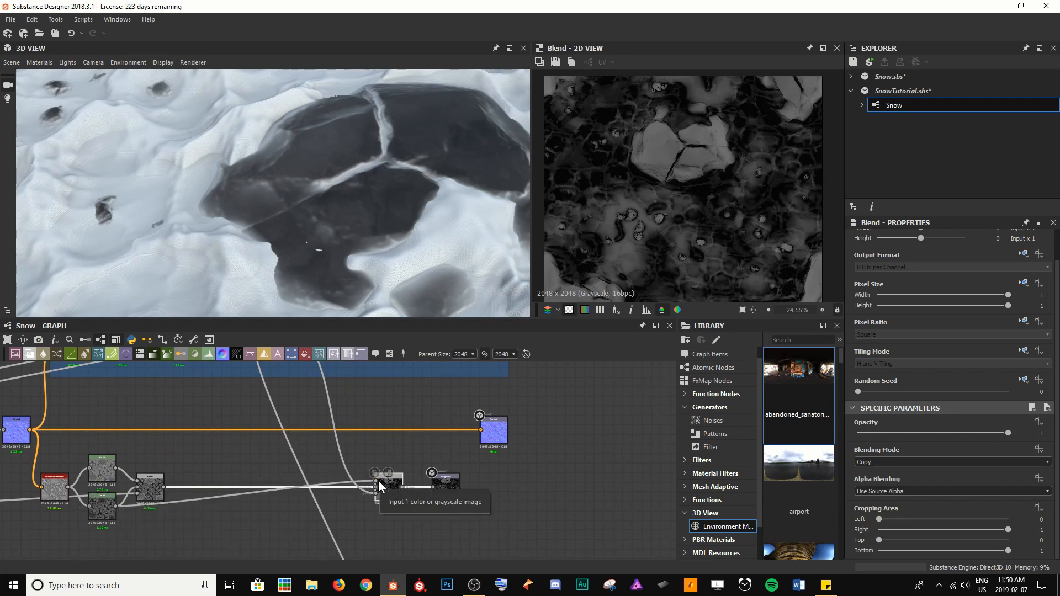
# Lower the input white point of the lower Levels node in the roughness branch to brighten the dusted snow's roughness.
pyautogui.moveTo(308, 285); pyautogui.dragTo(220, 227)
pyautogui.scroll(-5, 121, 251)
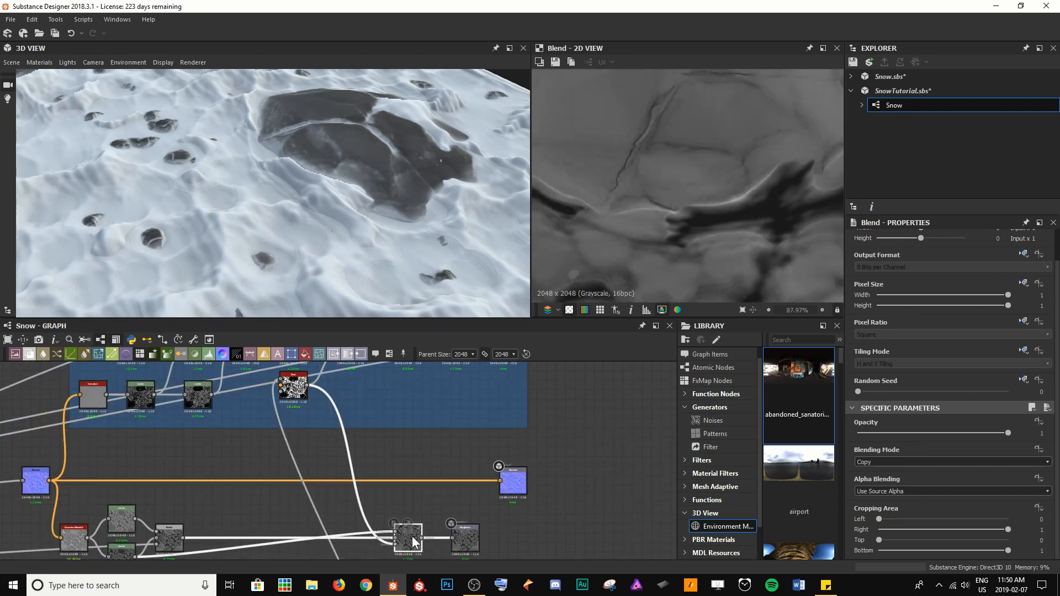
pyautogui.click(124, 552)
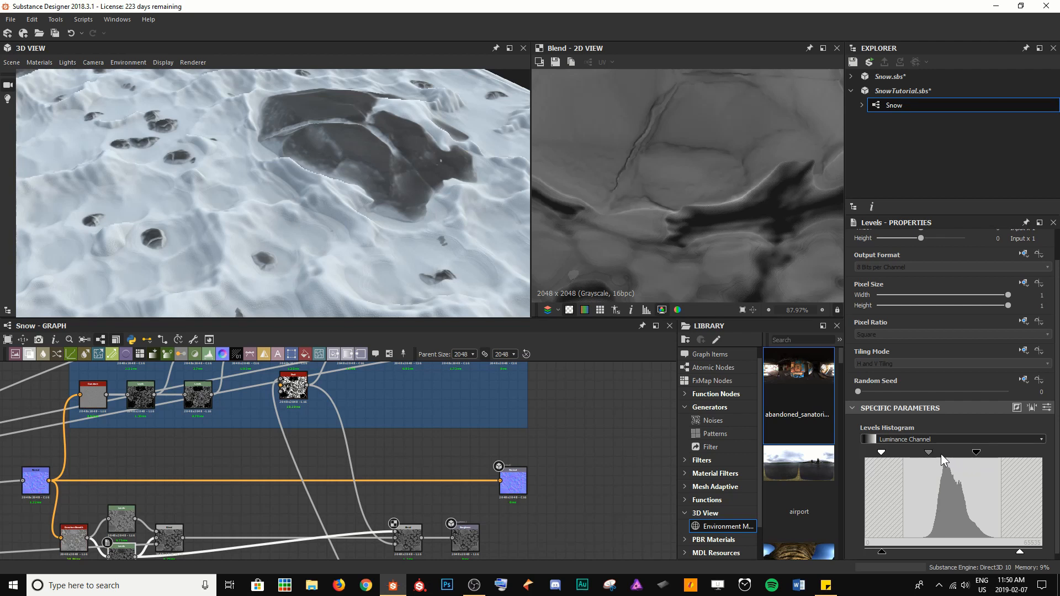
pyautogui.moveTo(976, 451)
pyautogui.mouseDown()
pyautogui.moveTo(939, 451)
pyautogui.moveTo(981, 459)
pyautogui.moveTo(958, 457)
pyautogui.mouseUp()
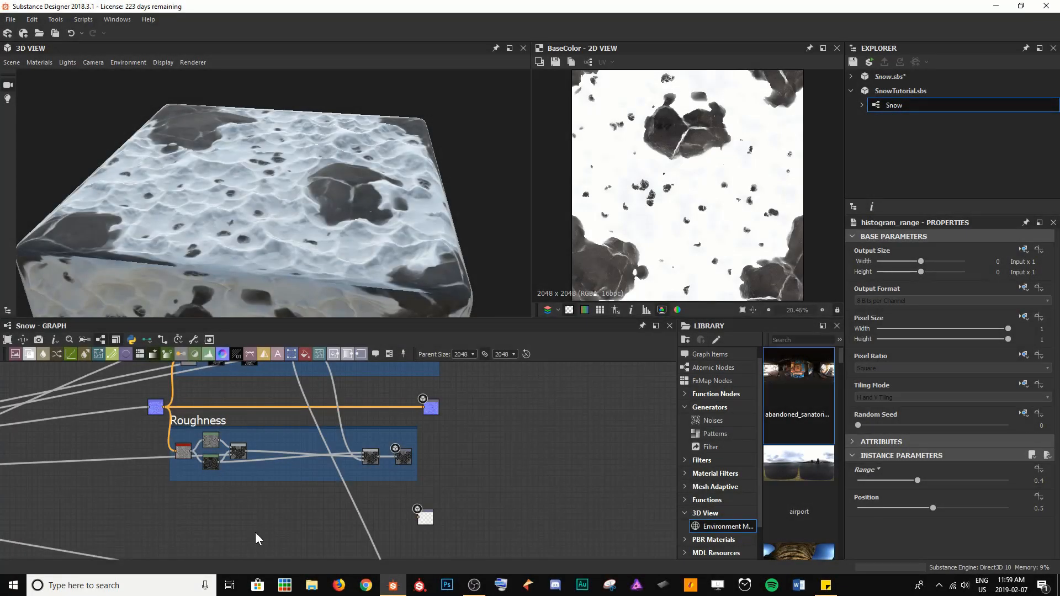
# Add a Uniform Color node below the Roughness frame and connect it to the Metallic output.
pyautogui.moveTo(256, 533); pyautogui.dragTo(256, 553, button='middle')
pyautogui.scroll(-2, 256, 554)
pyautogui.scroll(1, 282, 513)
pyautogui.moveTo(281, 510); pyautogui.dragTo(252, 383, button='middle')
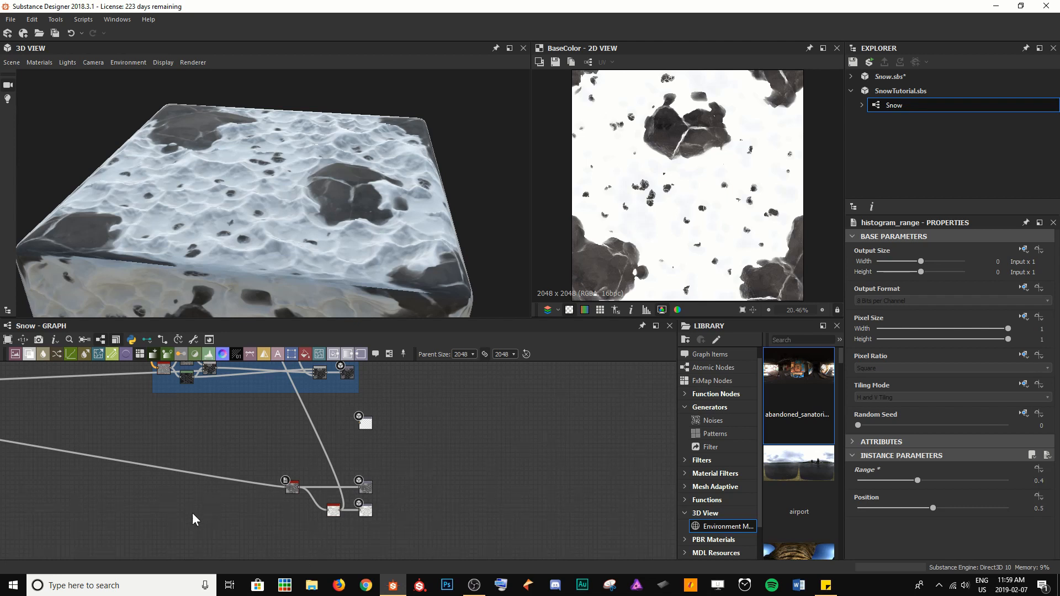
pyautogui.scroll(2, 354, 529)
pyautogui.scroll(1, 345, 409)
pyautogui.moveTo(344, 408); pyautogui.dragTo(355, 495, button='middle')
pyautogui.scroll(2, 356, 488)
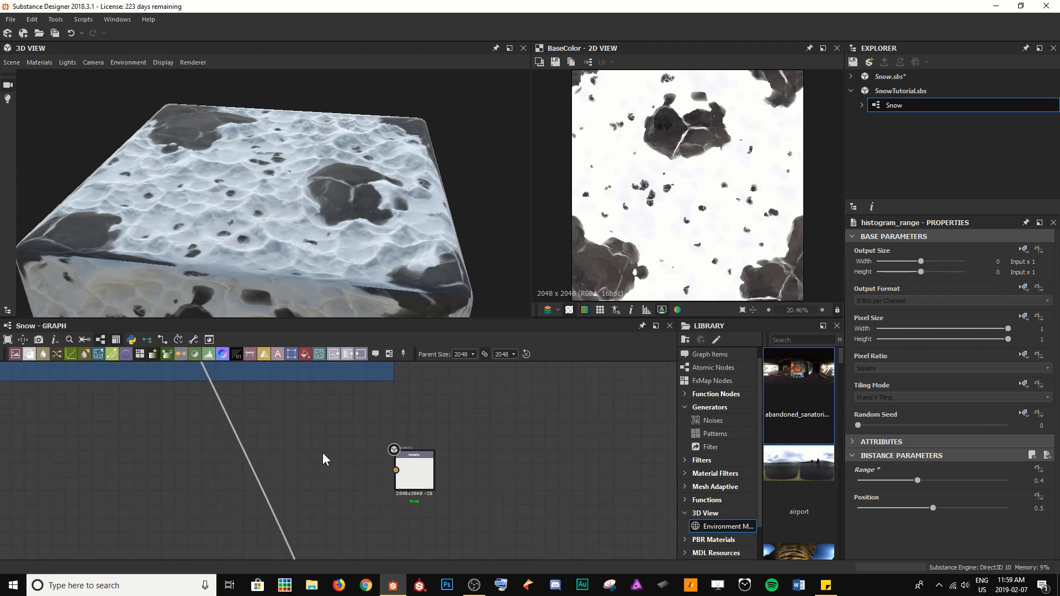
pyautogui.click(305, 354)
pyautogui.click(307, 472)
pyautogui.moveTo(324, 470); pyautogui.dragTo(396, 470)
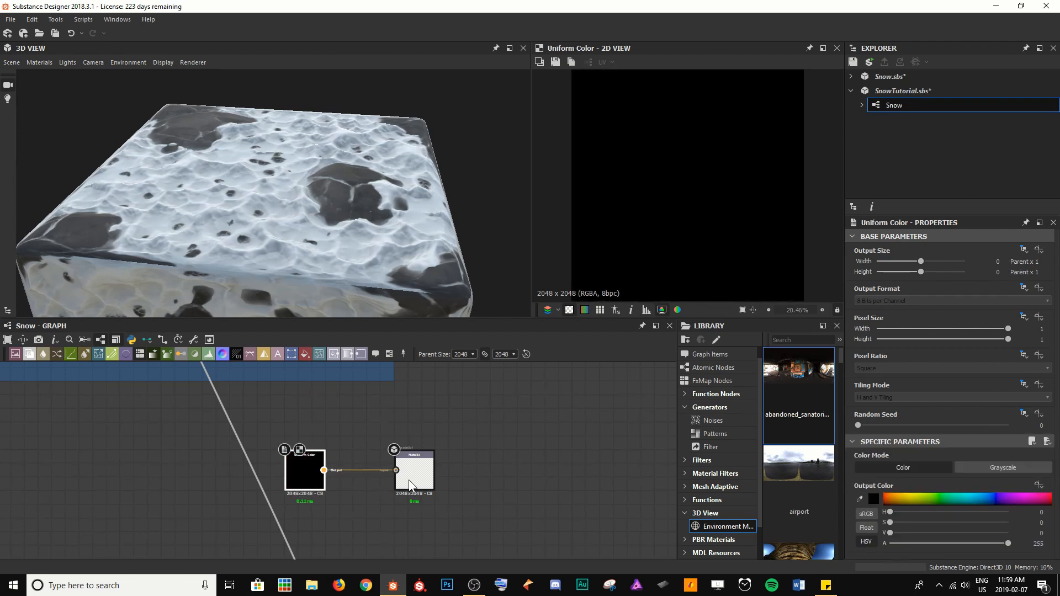
# Place the Uniform Color node close to the Metallic output, set its colour mode to Grayscale, and reposition both nodes.
pyautogui.moveTo(309, 471); pyautogui.dragTo(364, 470)
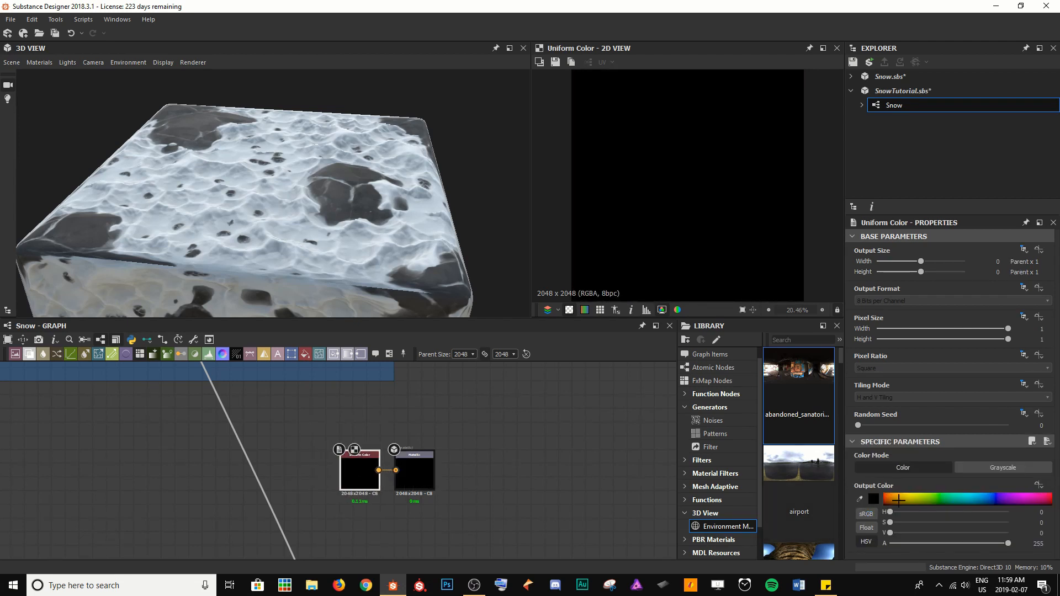
pyautogui.click(972, 469)
pyautogui.moveTo(298, 422); pyautogui.dragTo(387, 479)
pyautogui.click(386, 479)
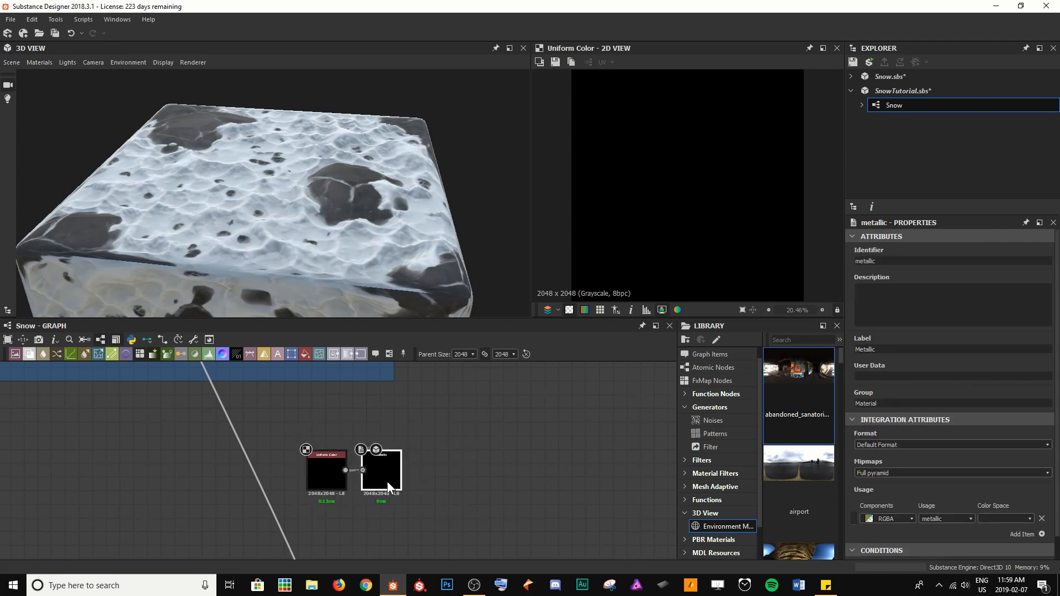
# Review the graph layout around the outputs and inspect the snow and rock surface up close in the 3D view.
pyautogui.scroll(-5, 386, 482)
pyautogui.scroll(-2, 425, 484)
pyautogui.scroll(-2, 331, 536)
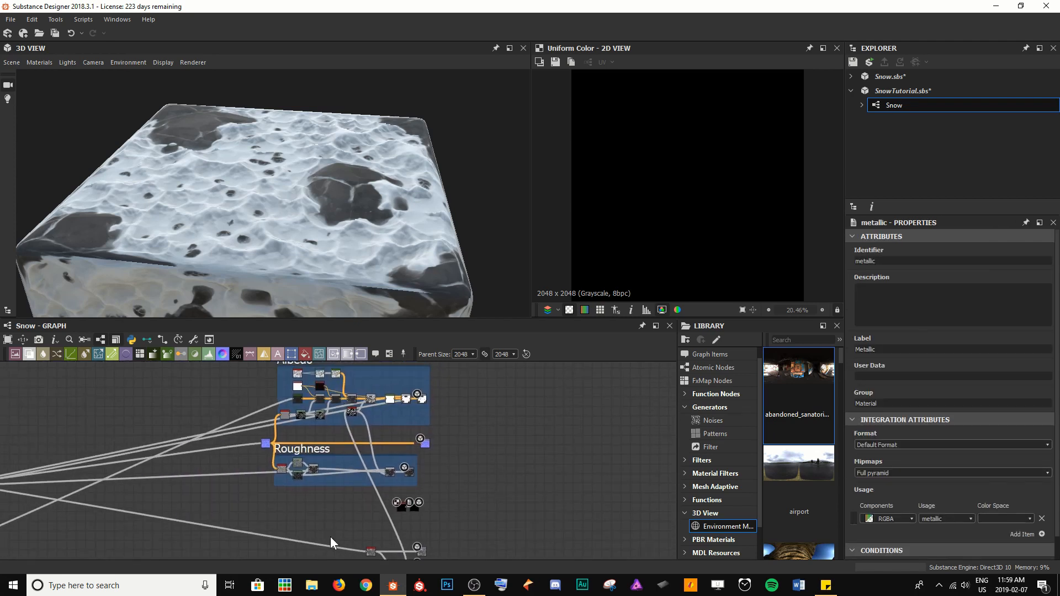
pyautogui.moveTo(330, 536); pyautogui.dragTo(339, 511, button='middle')
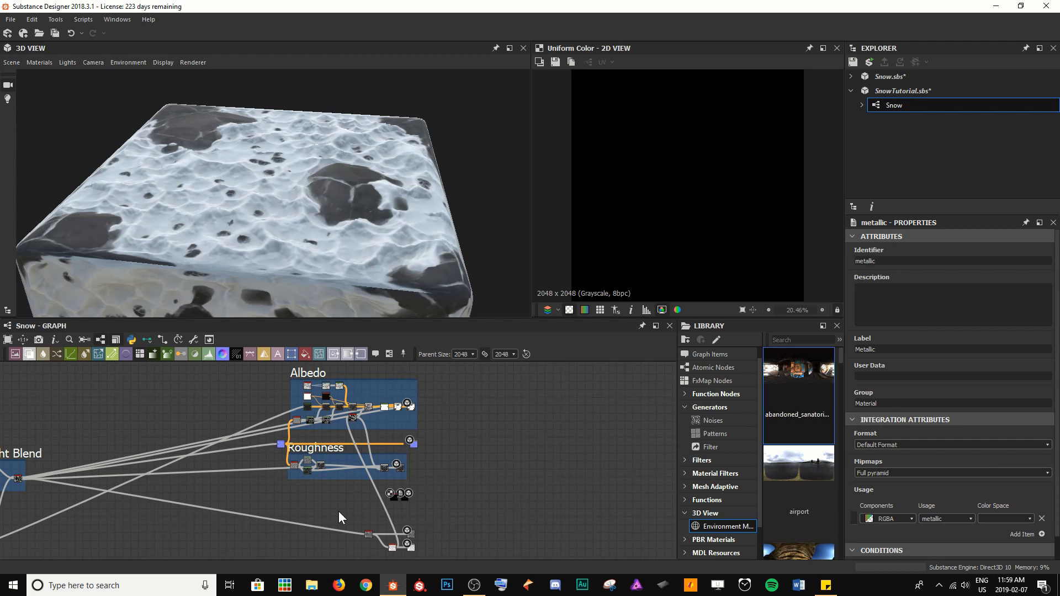
pyautogui.moveTo(180, 163); pyautogui.dragTo(352, 194, button='right')
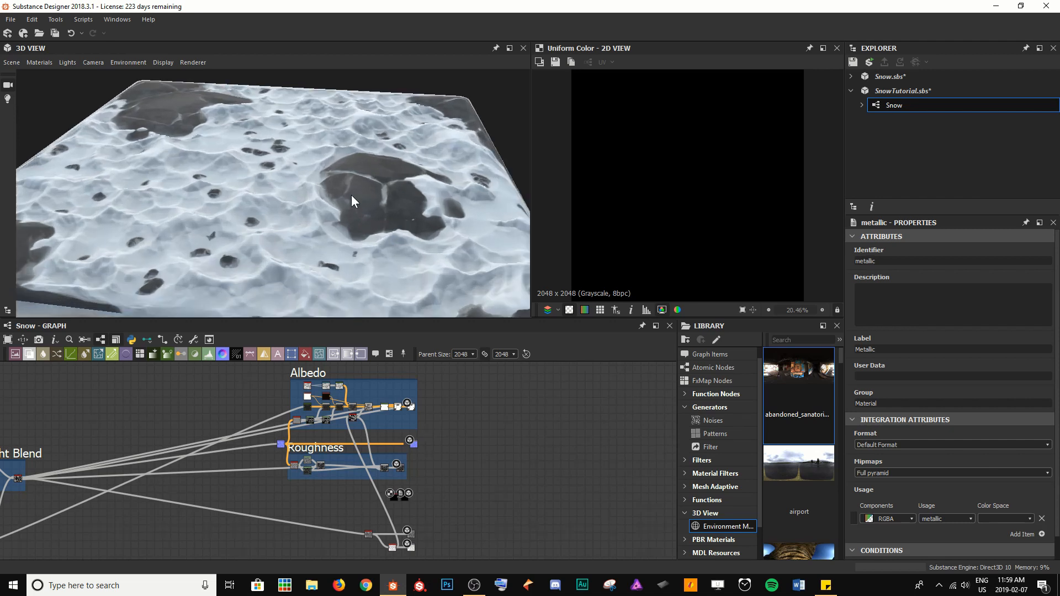
pyautogui.moveTo(352, 194); pyautogui.dragTo(165, 256)
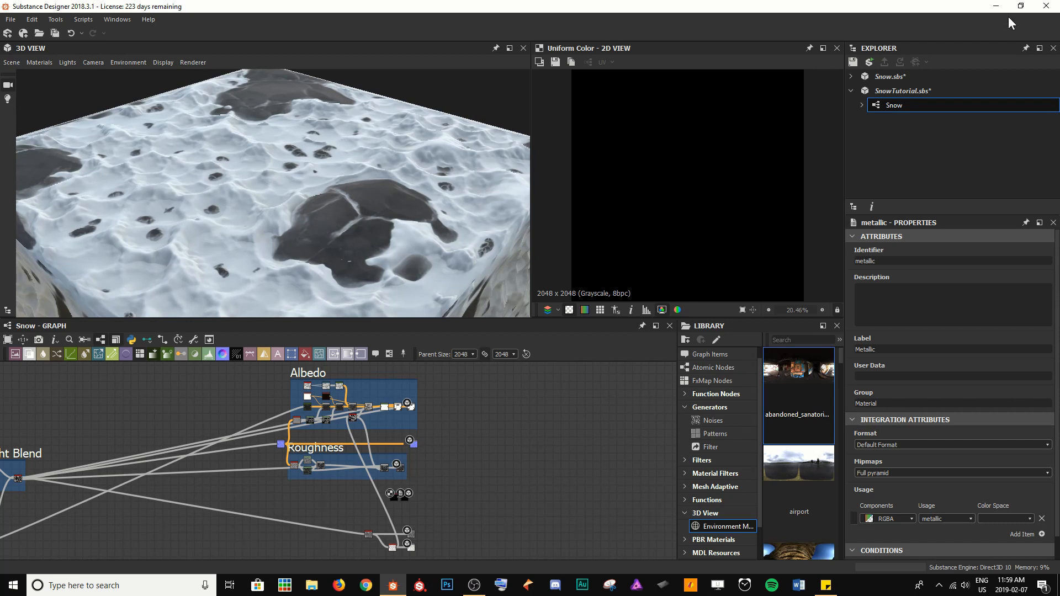
# Create a new Substance graph named Snow_Ice in the SnowTutorial package from the My_New_Template template.
pyautogui.rightClick(918, 88)
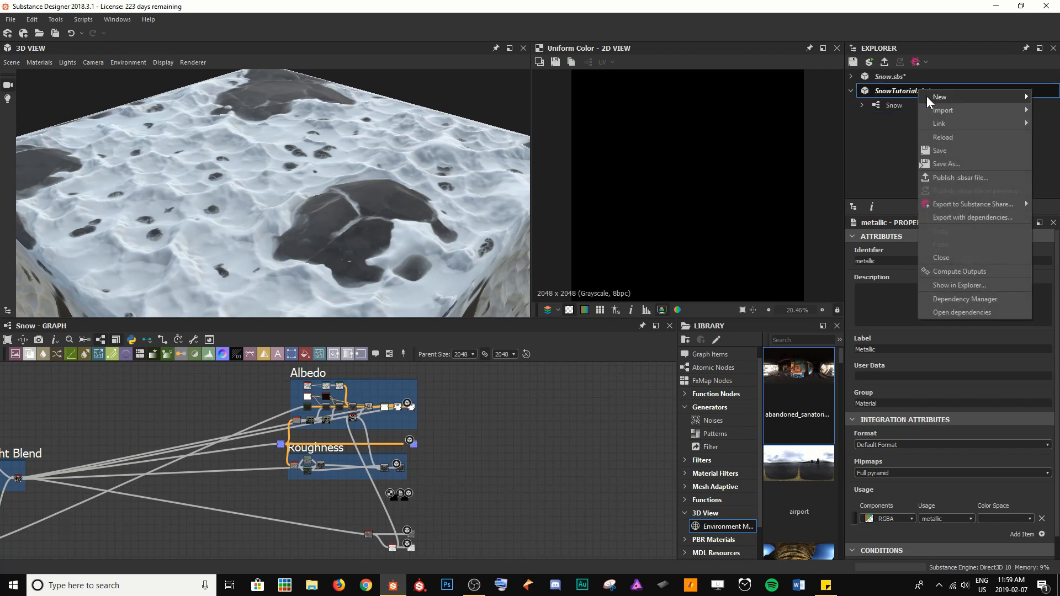
pyautogui.moveTo(937, 101)
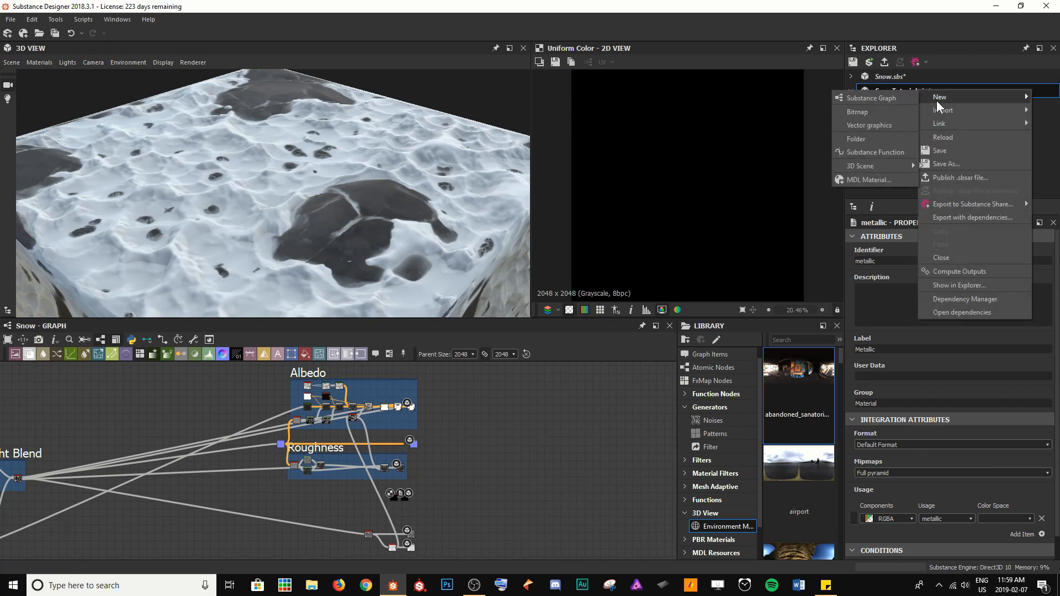
pyautogui.click(873, 100)
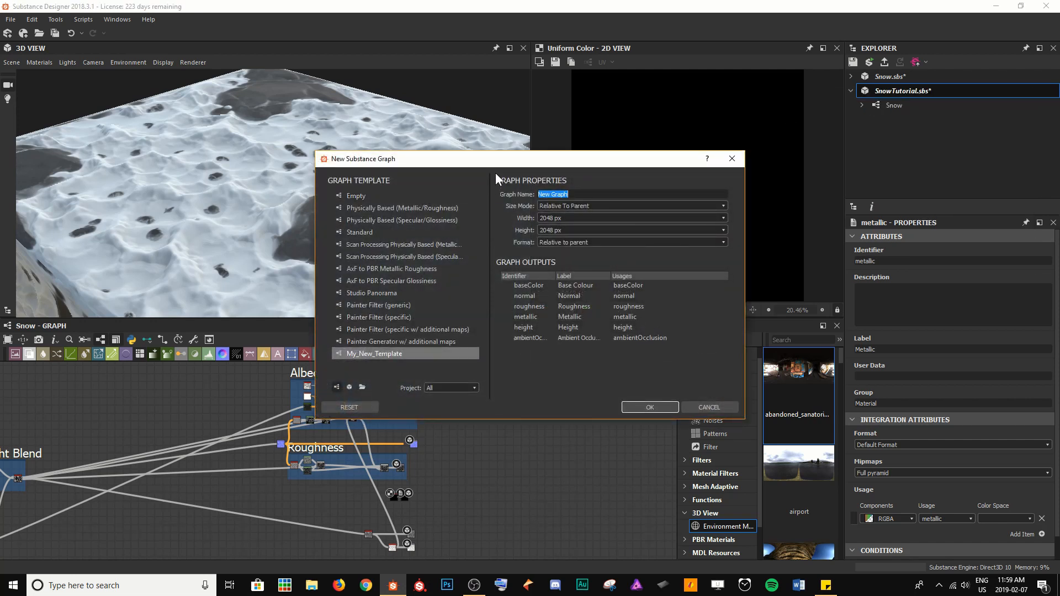
pyautogui.write('Snoq')
pyautogui.press('BackSpace')
pyautogui.write('w_Ice')
pyautogui.press('Return')
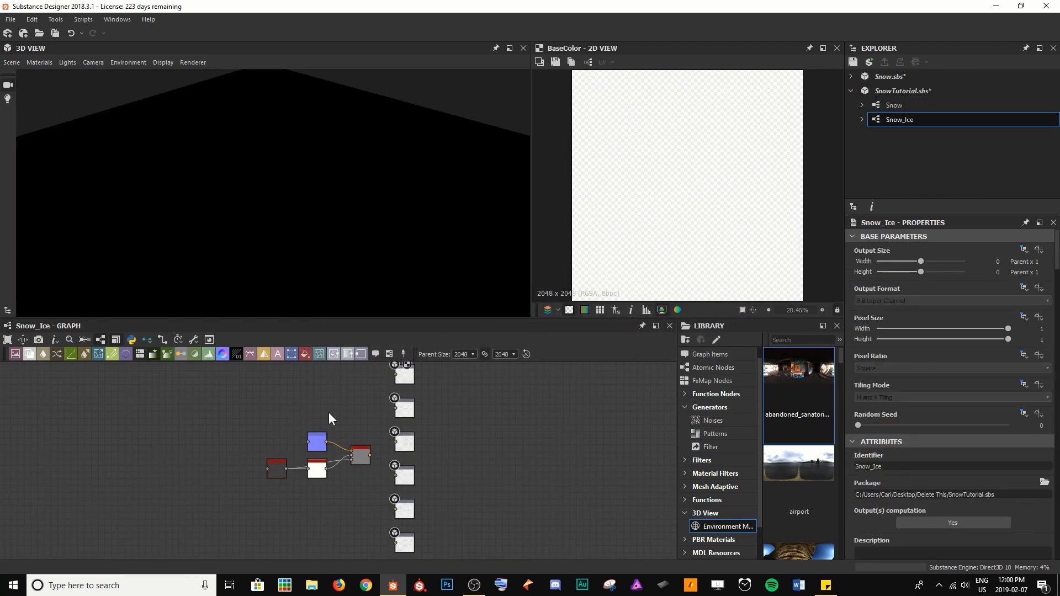
# Insert the Snow graph as a node in the Snow_Ice graph and preview its base colour in the 2D view.
pyautogui.moveTo(296, 414); pyautogui.dragTo(367, 409, button='middle')
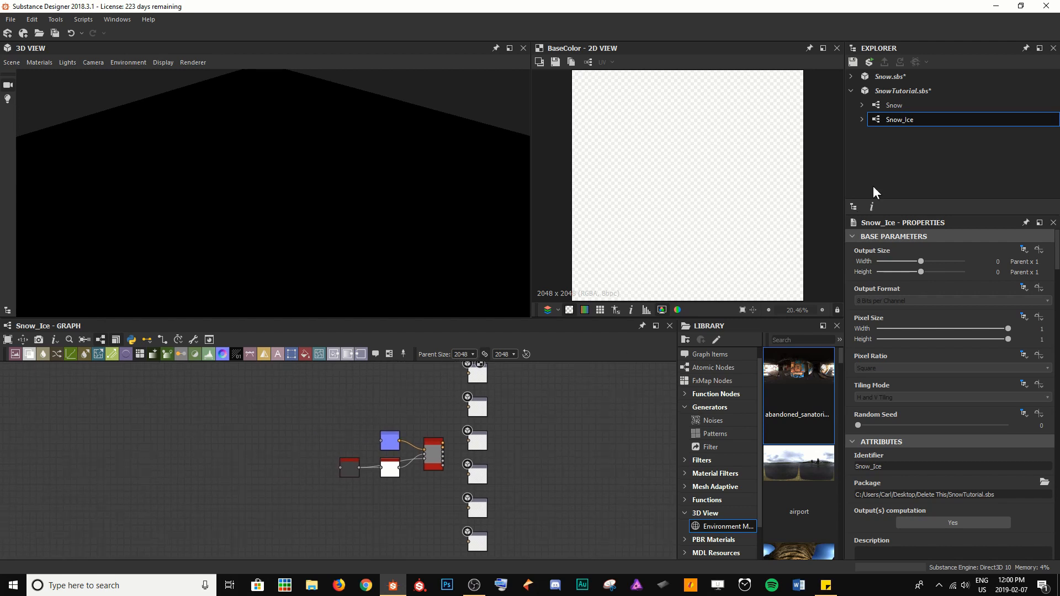
pyautogui.moveTo(894, 105); pyautogui.dragTo(277, 457)
pyautogui.doubleClick(277, 457)
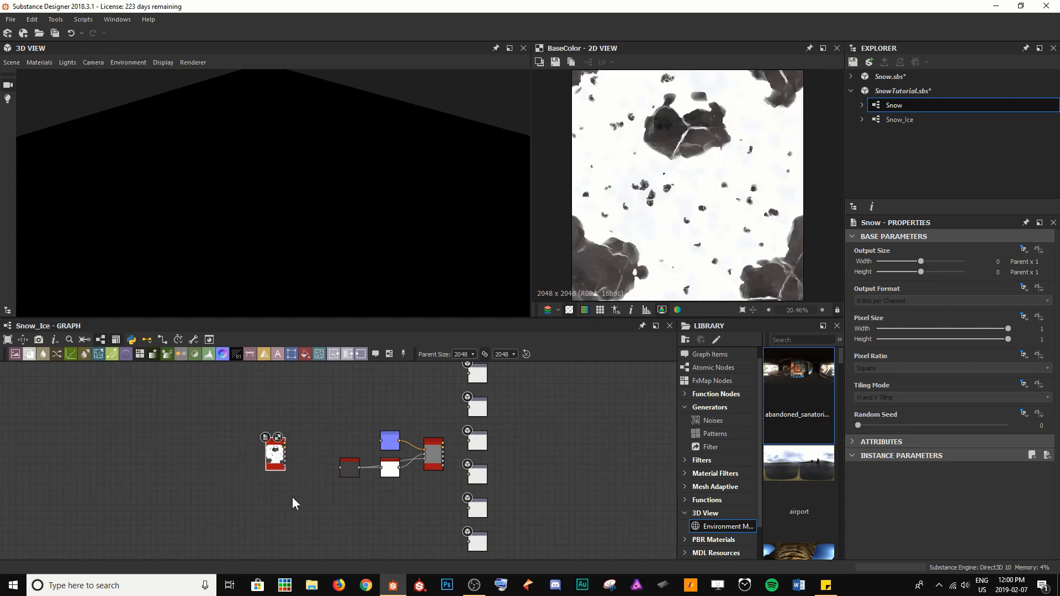
pyautogui.scroll(5, 290, 475)
pyautogui.moveTo(286, 420); pyautogui.dragTo(272, 468, button='middle')
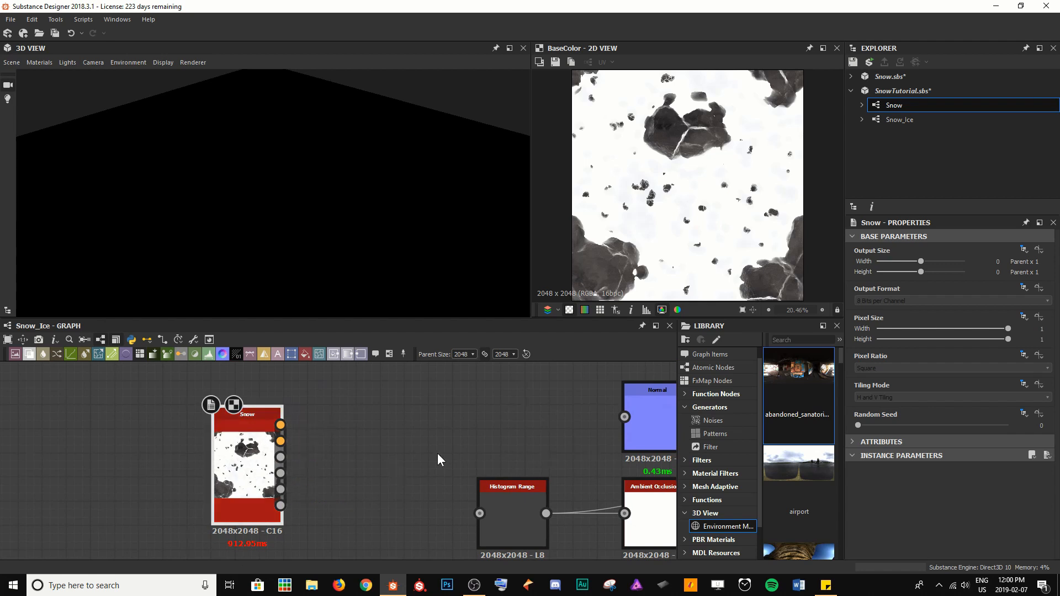
# Delete the template's Histogram Range, Normal, Ambient Occlusion and connected nodes between the Snow node and the outputs.
pyautogui.scroll(-2, 439, 453)
pyautogui.moveTo(471, 446); pyautogui.dragTo(299, 437, button='middle')
pyautogui.moveTo(251, 403); pyautogui.dragTo(495, 523)
pyautogui.press('Delete')
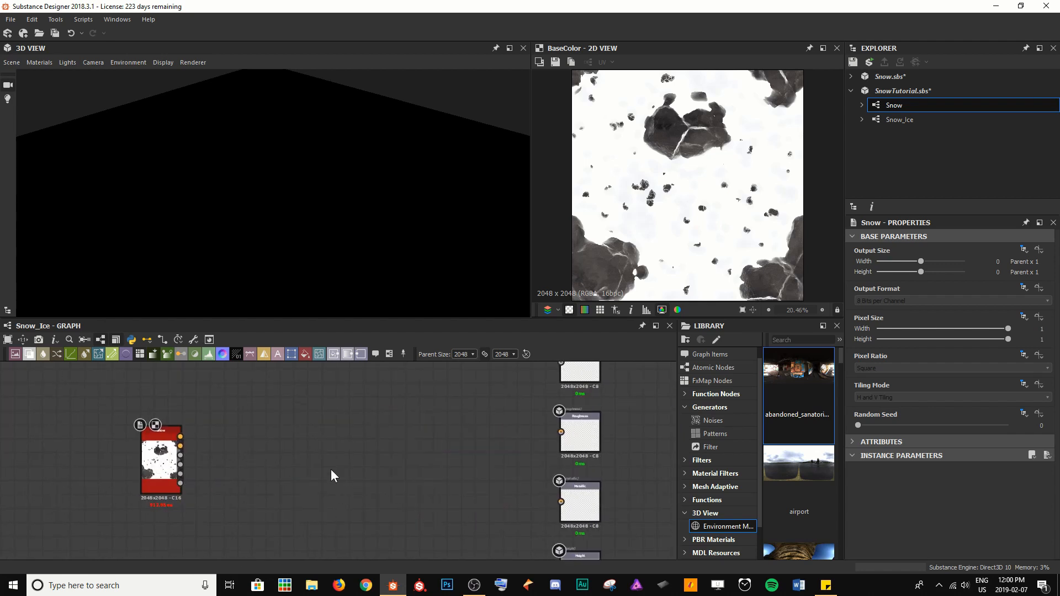
# Add a Water Level node and place it beside the Snow node.
pyautogui.press('space')
pyautogui.write('water')
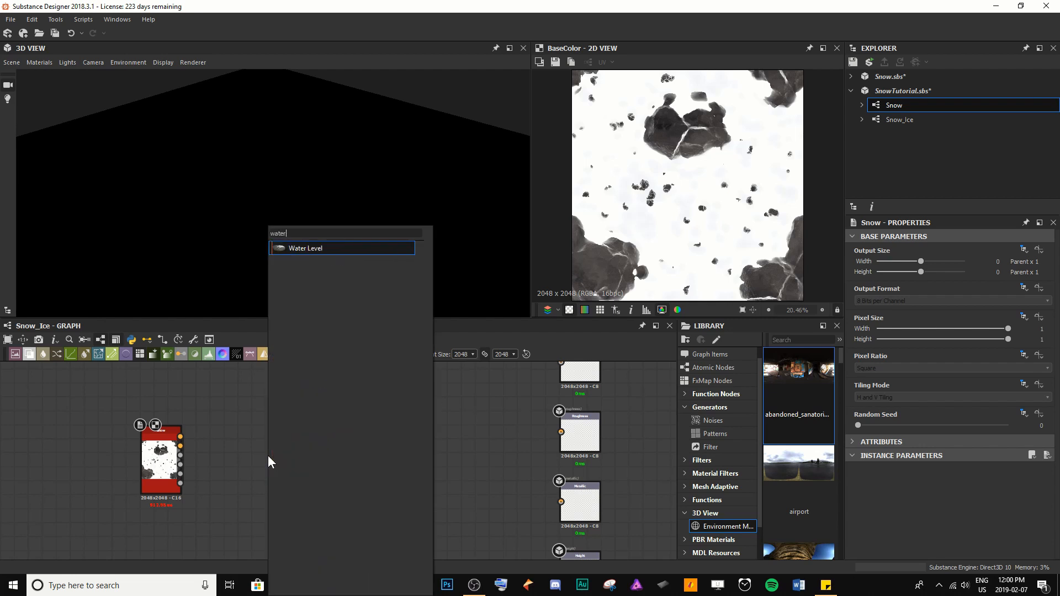
pyautogui.press('Return')
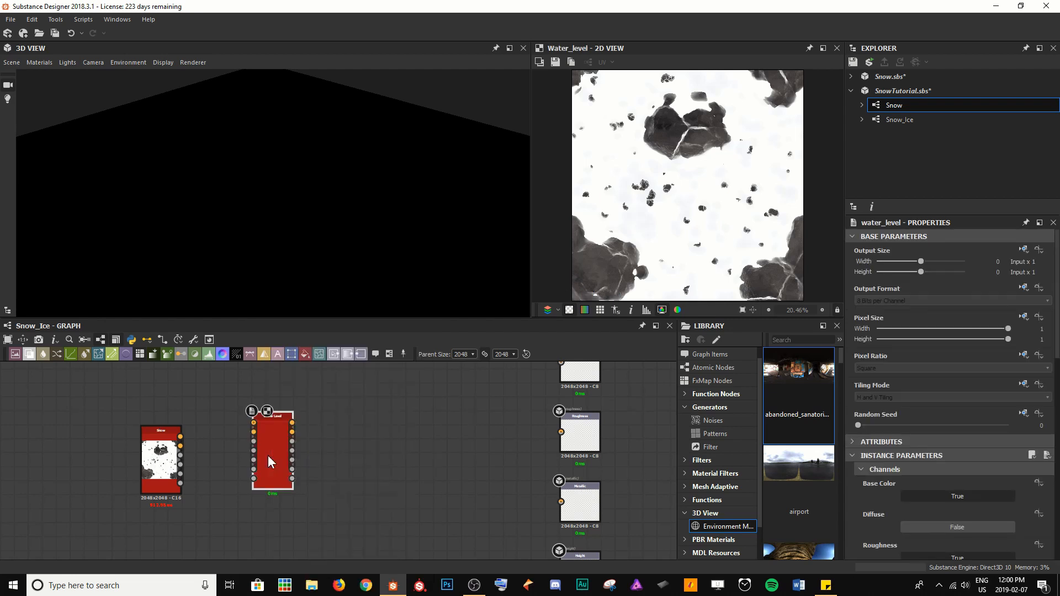
pyautogui.moveTo(247, 469); pyautogui.dragTo(242, 468)
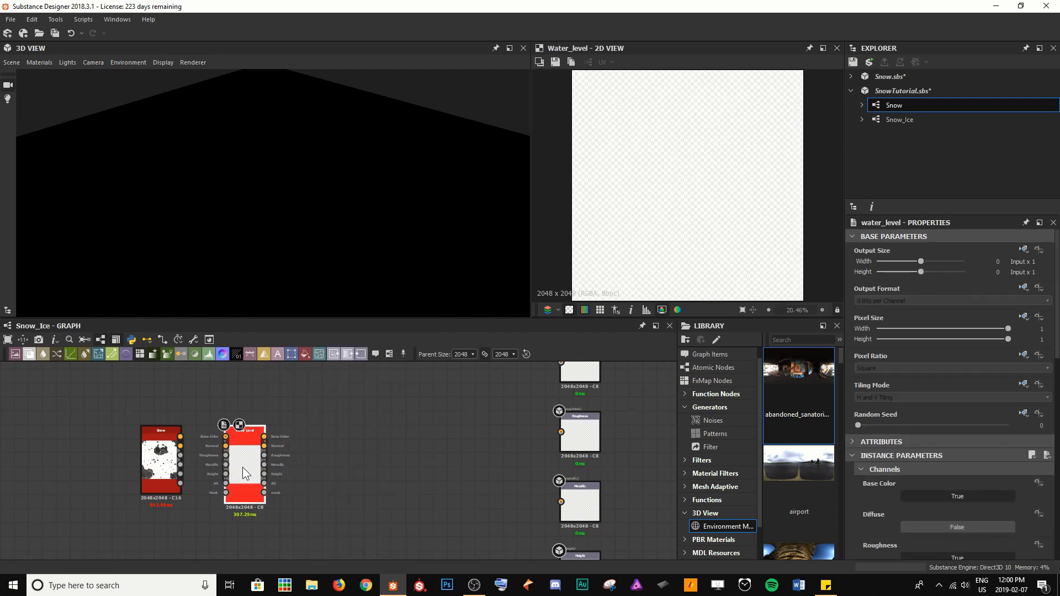
# Compare the Snow node's outputs with the Water Level node's inputs and the graph's output nodes.
pyautogui.scroll(3, 234, 450)
pyautogui.moveTo(235, 449); pyautogui.dragTo(256, 443, button='middle')
pyautogui.scroll(-3, 258, 444)
pyautogui.scroll(-2, 259, 444)
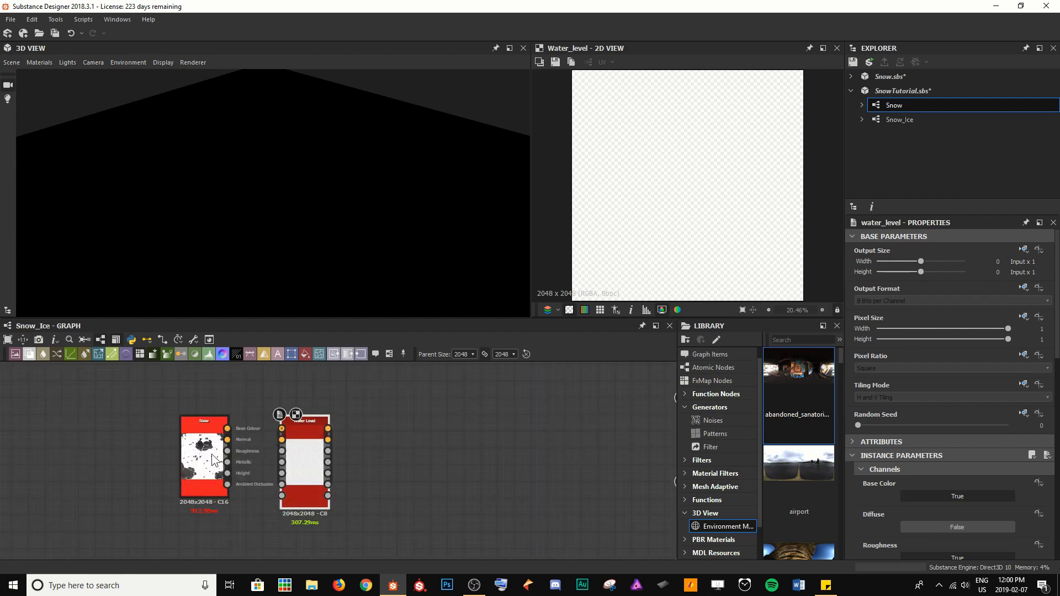
pyautogui.moveTo(261, 449); pyautogui.dragTo(219, 456, button='middle')
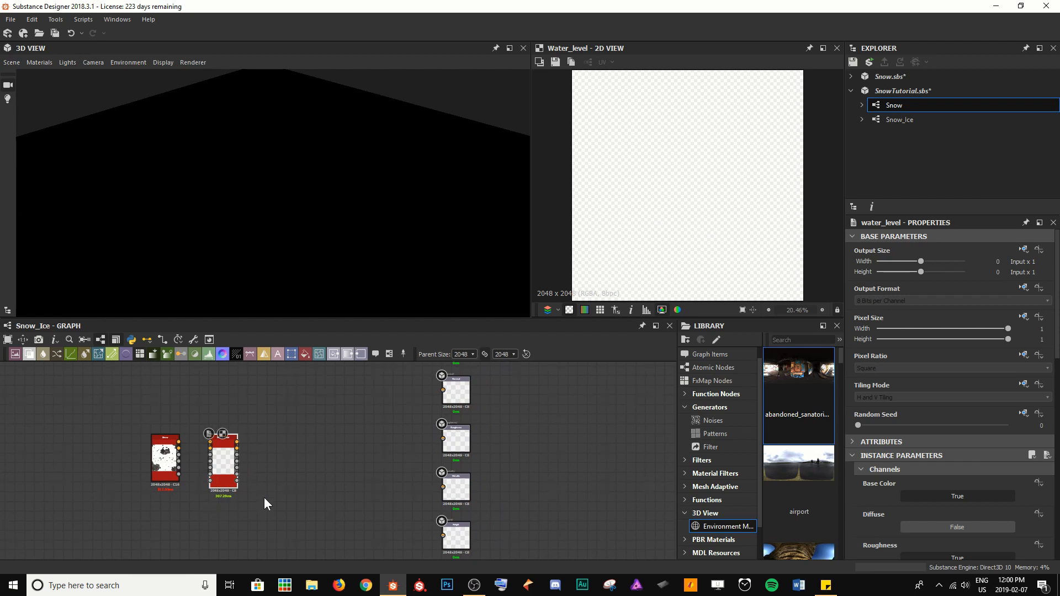
pyautogui.scroll(-3, 264, 498)
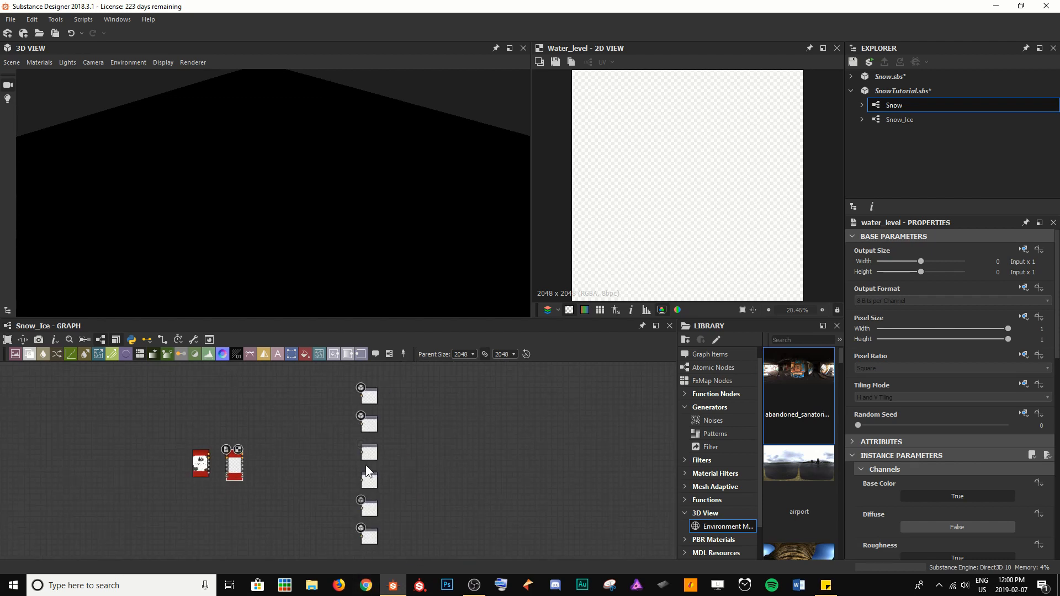
pyautogui.scroll(4, 304, 477)
pyautogui.moveTo(284, 481); pyautogui.dragTo(358, 489, button='middle')
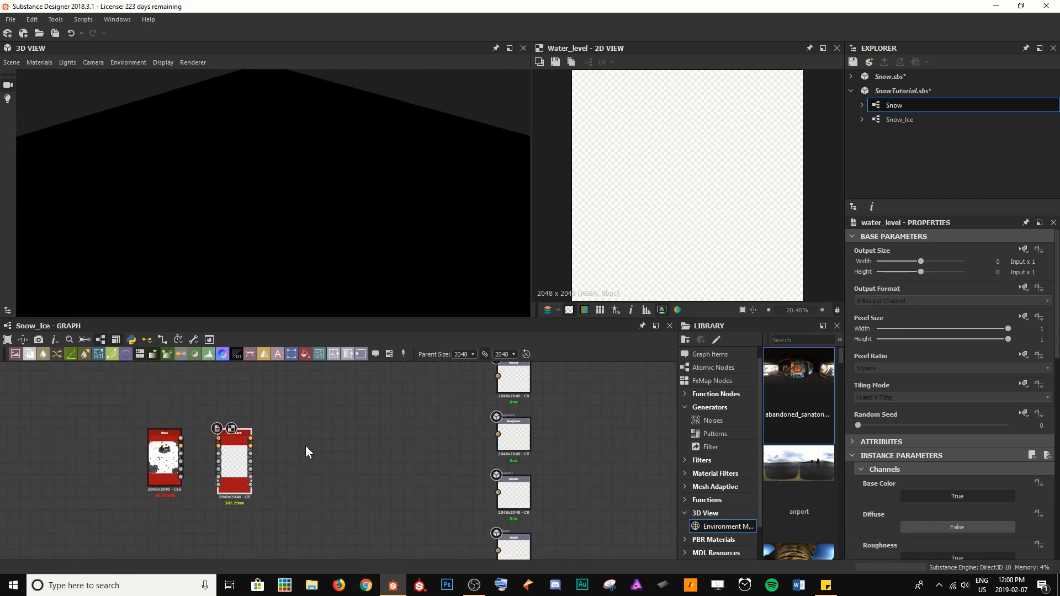
pyautogui.moveTo(338, 449); pyautogui.dragTo(393, 450, button='middle')
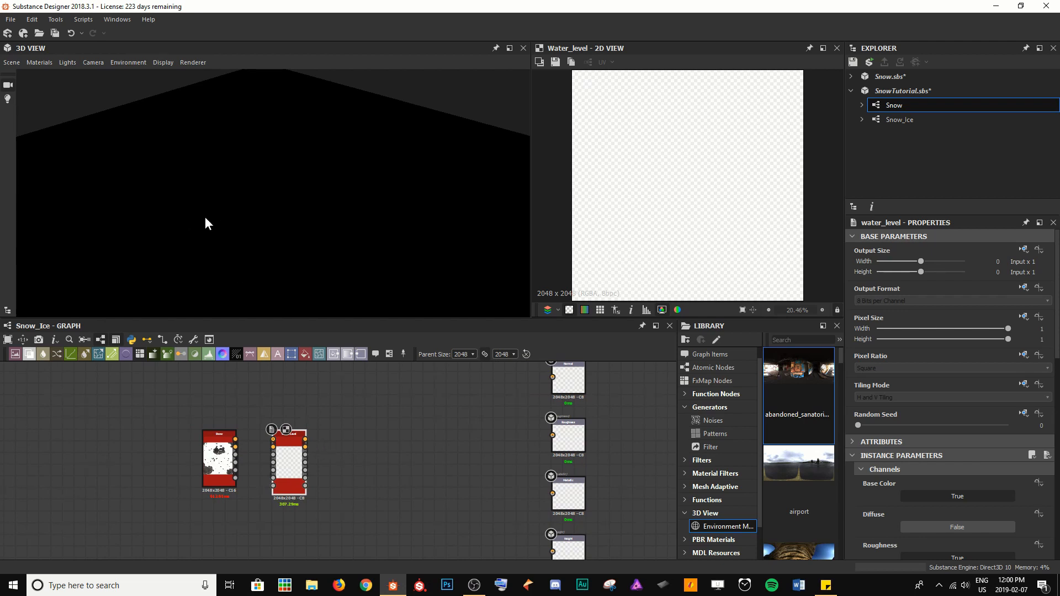
pyautogui.scroll(3, 270, 472)
pyautogui.moveTo(270, 471); pyautogui.dragTo(279, 479, button='middle')
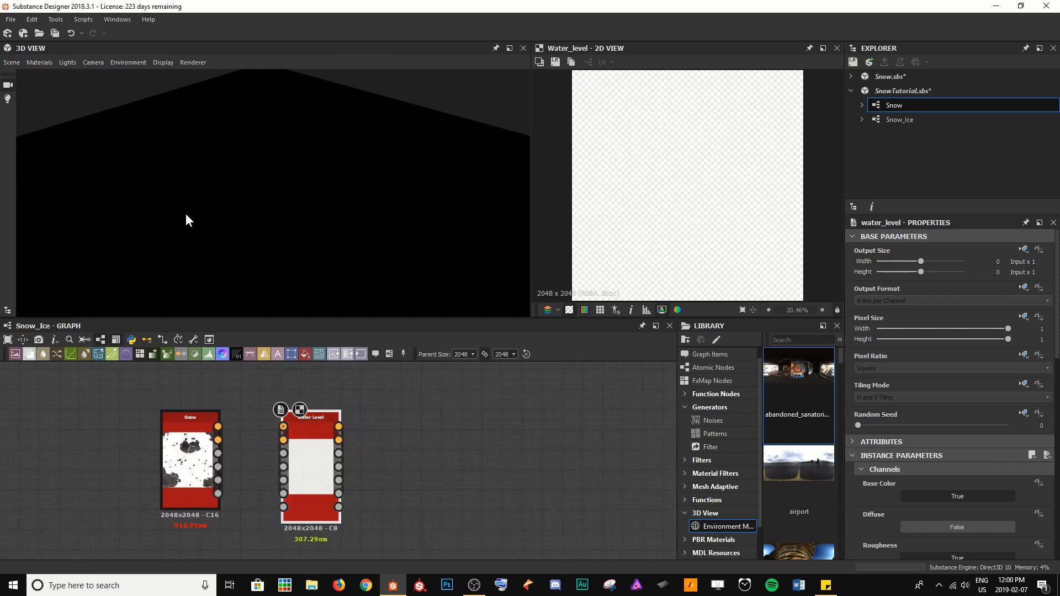
# Set the Water Level node's Metallic channel to False.
pyautogui.doubleClick(322, 451)
pyautogui.scroll(-3, 940, 439)
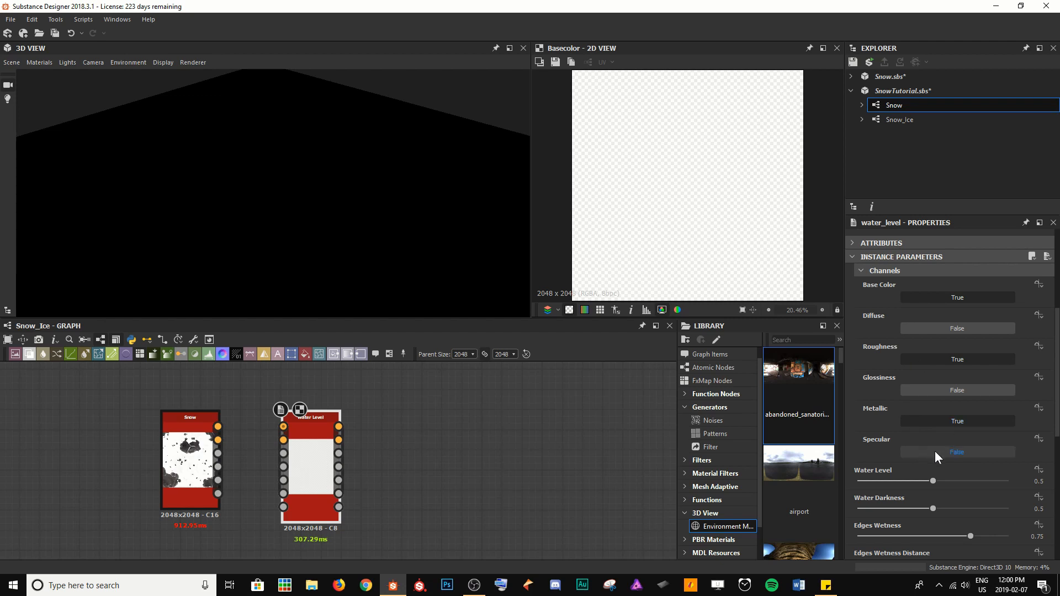
pyautogui.click(960, 423)
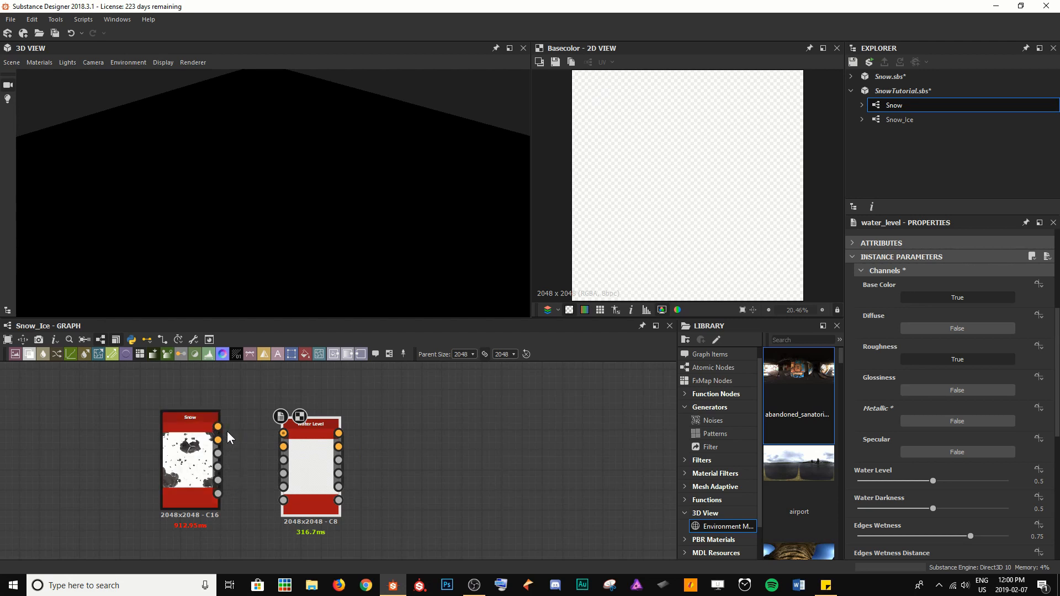
# Link the Snow node's Base Colour and Normal outputs to Water Level and set the graph's link mode to Compact Material.
pyautogui.moveTo(254, 423); pyautogui.dragTo(283, 433)
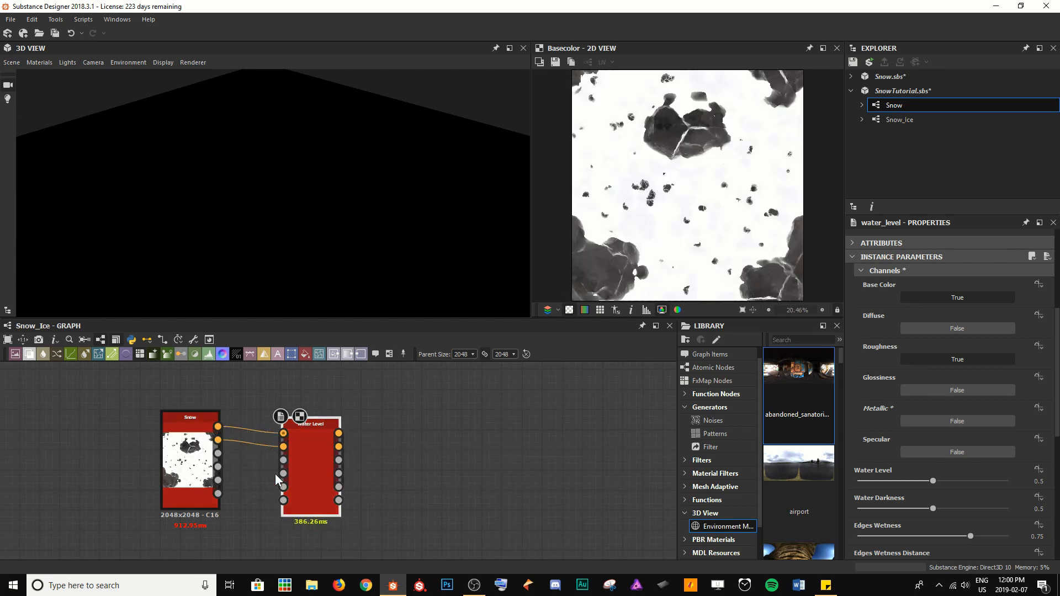
pyautogui.press('3')
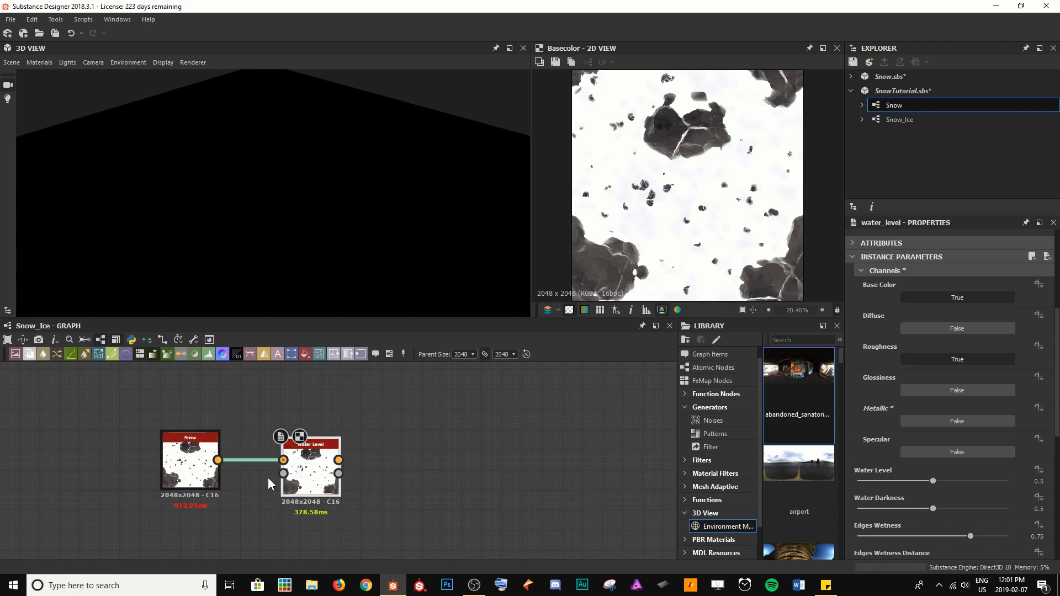
pyautogui.click(145, 341)
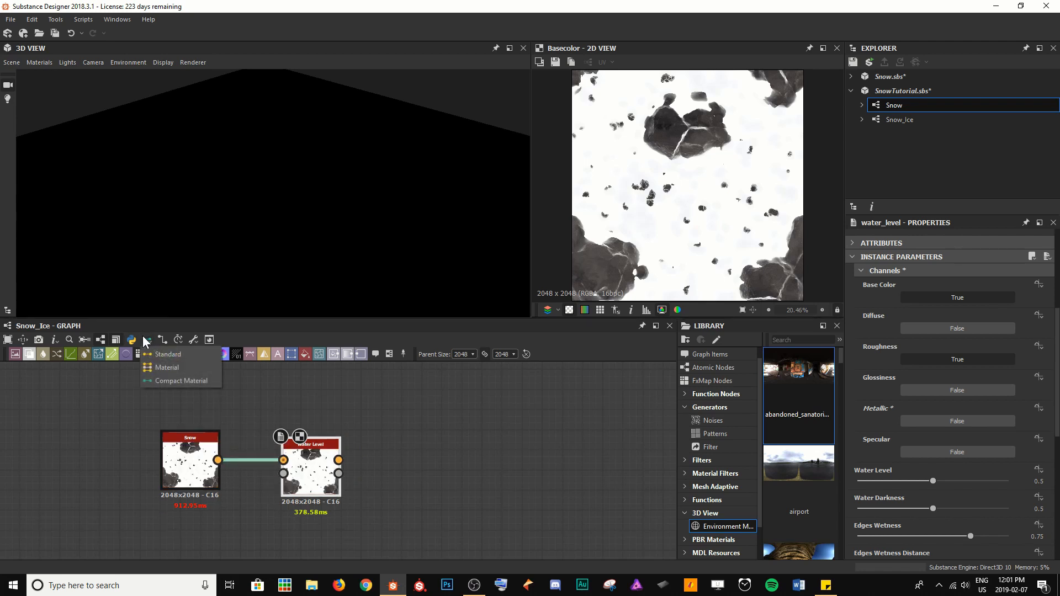
pyautogui.click(168, 380)
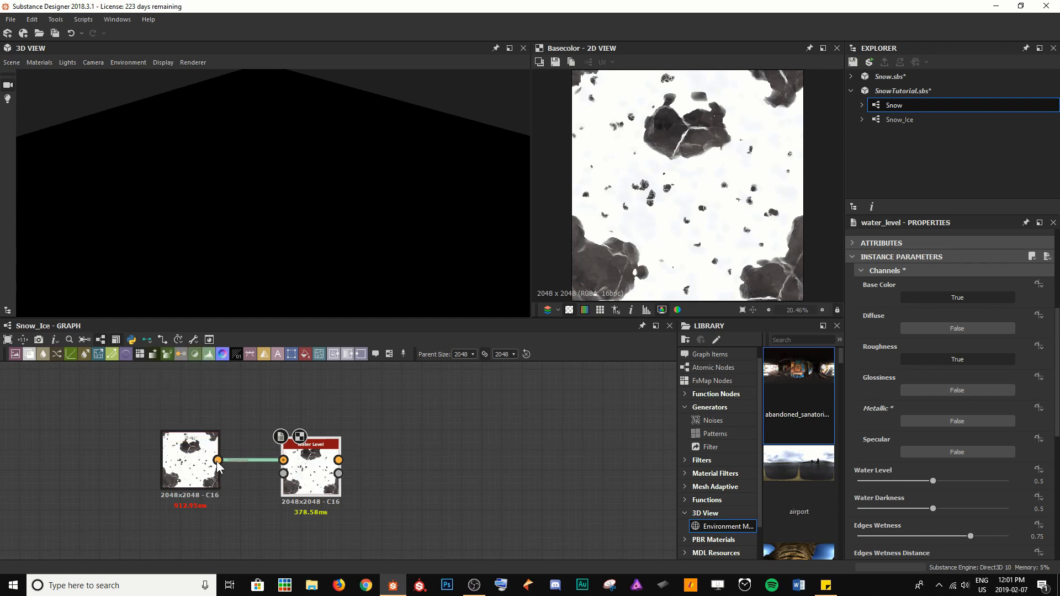
# Link the Snow material to Water Level and Water Level to all the graph's output nodes, using Compact Material link mode.
pyautogui.moveTo(218, 460); pyautogui.dragTo(286, 461)
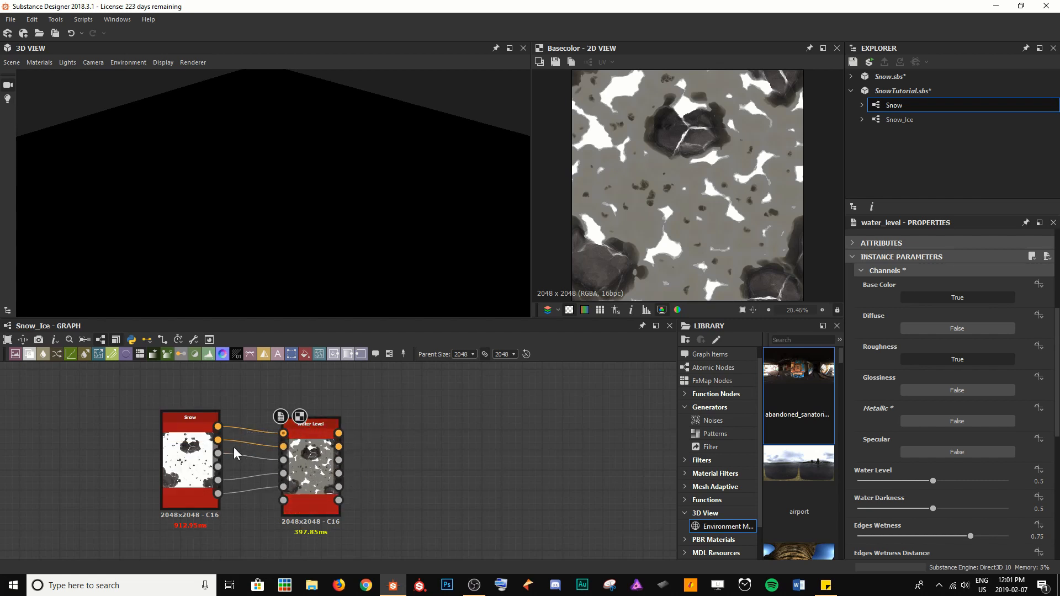
pyautogui.scroll(-2, 434, 453)
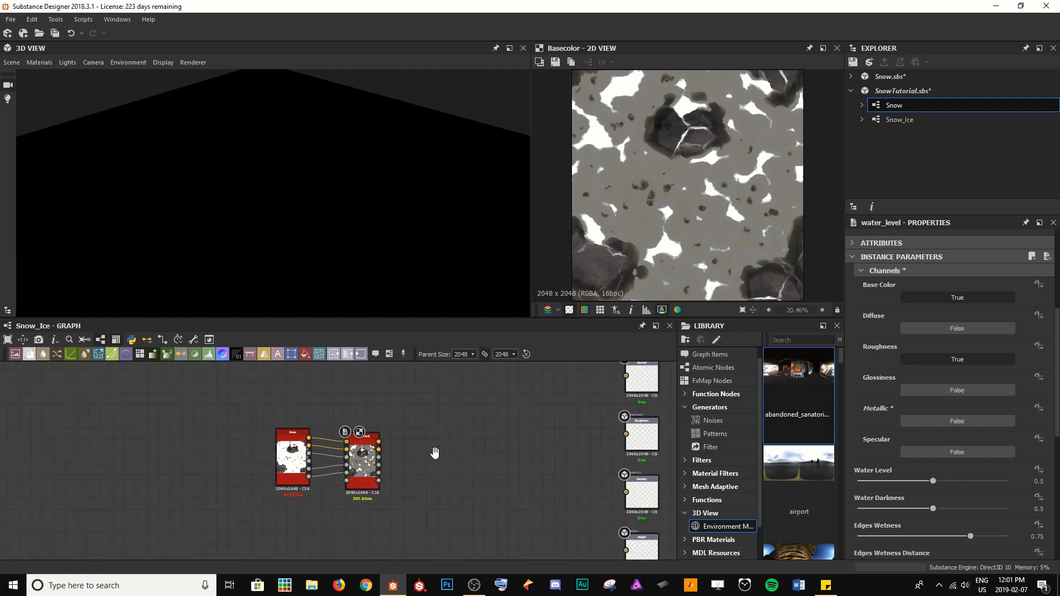
pyautogui.scroll(-3, 309, 445)
pyautogui.moveTo(434, 453); pyautogui.dragTo(268, 453, button='middle')
pyautogui.scroll(-2, 268, 453)
pyautogui.press('3')
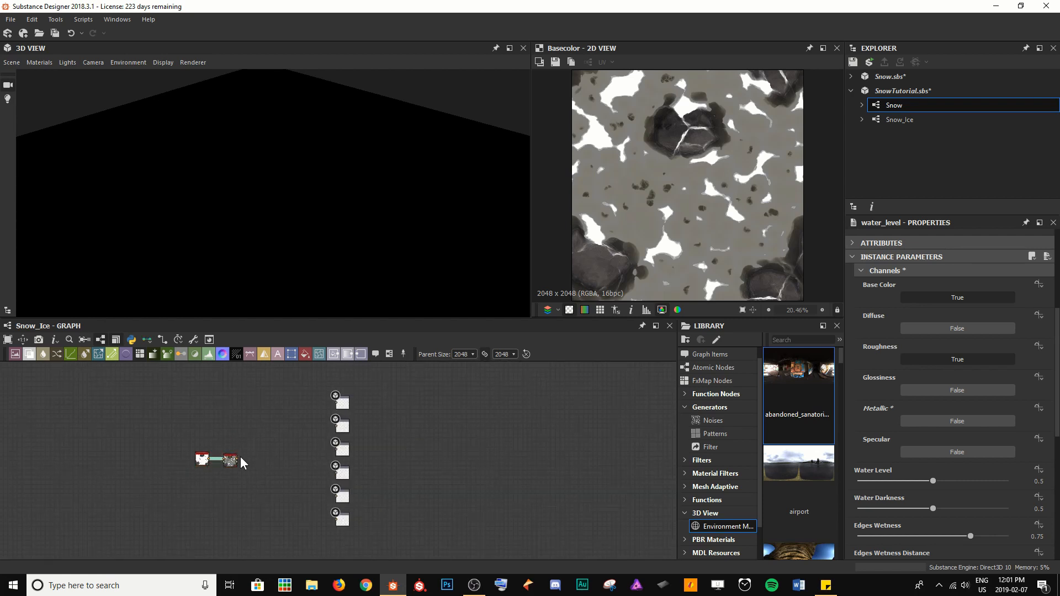
pyautogui.moveTo(238, 458); pyautogui.dragTo(338, 428)
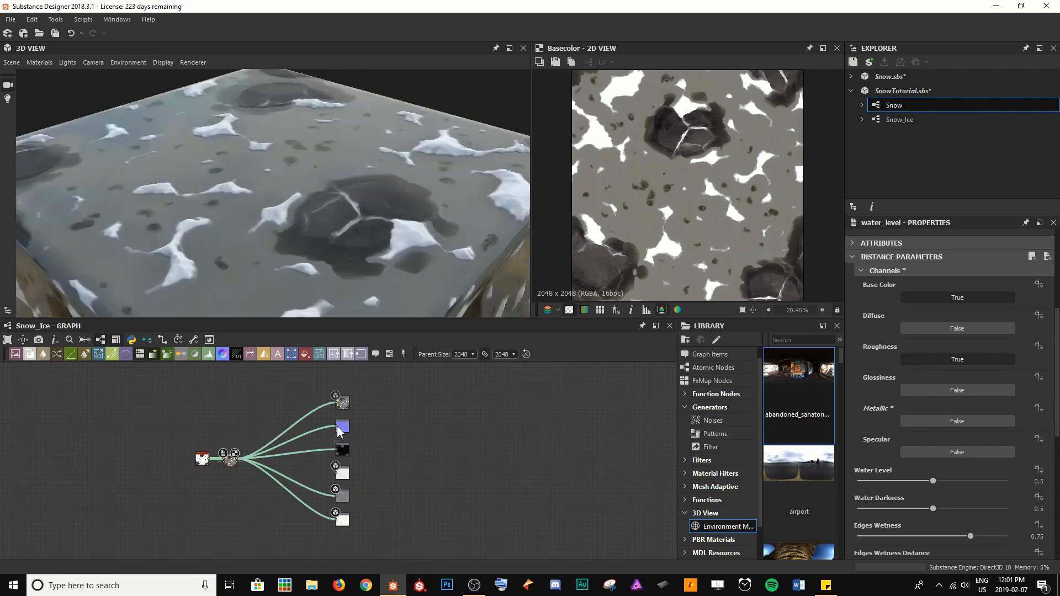
# Switch the graph back to Standard link mode and save the SnowTutorial package.
pyautogui.press('1')
pyautogui.scroll(5, 215, 458)
pyautogui.moveTo(216, 458); pyautogui.dragTo(230, 479, button='middle')
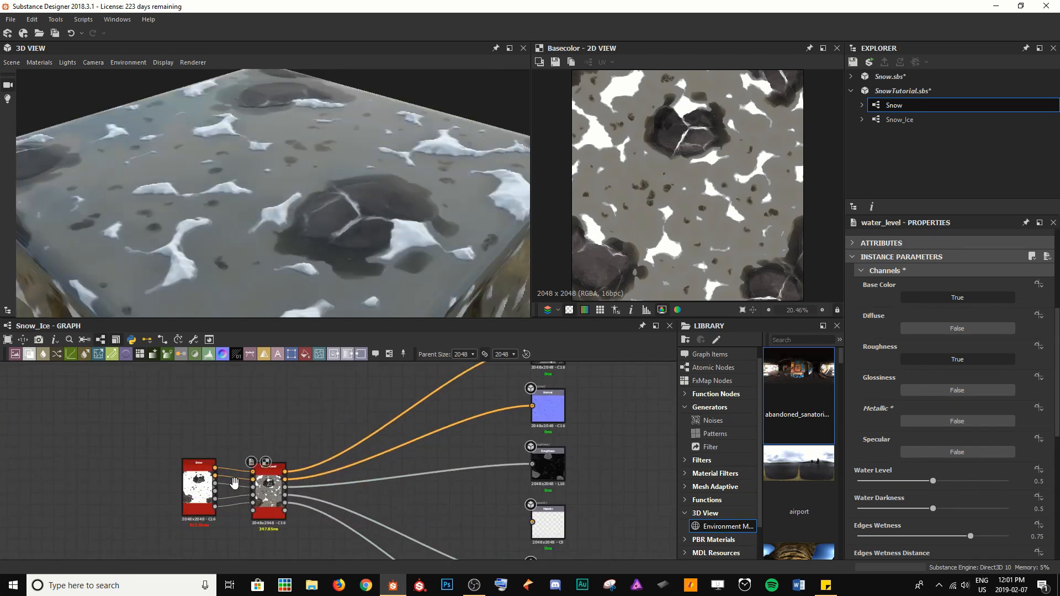
pyautogui.moveTo(250, 423); pyautogui.dragTo(293, 422)
pyautogui.hotkey('ctrl', 's')
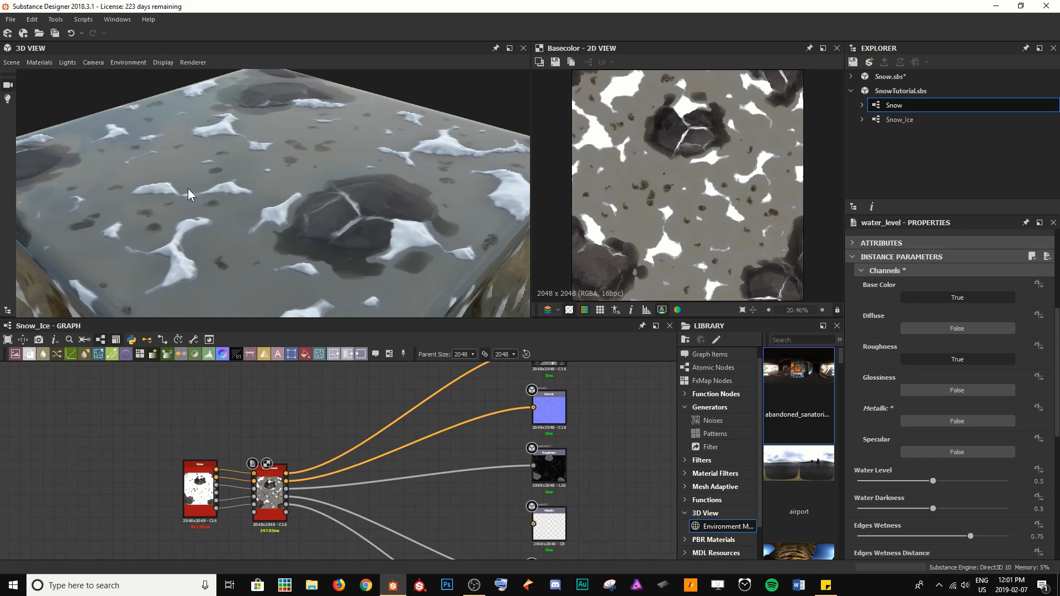
# Set the Water Level node's Water Level parameter to 0.11.
pyautogui.moveTo(188, 188); pyautogui.dragTo(278, 189)
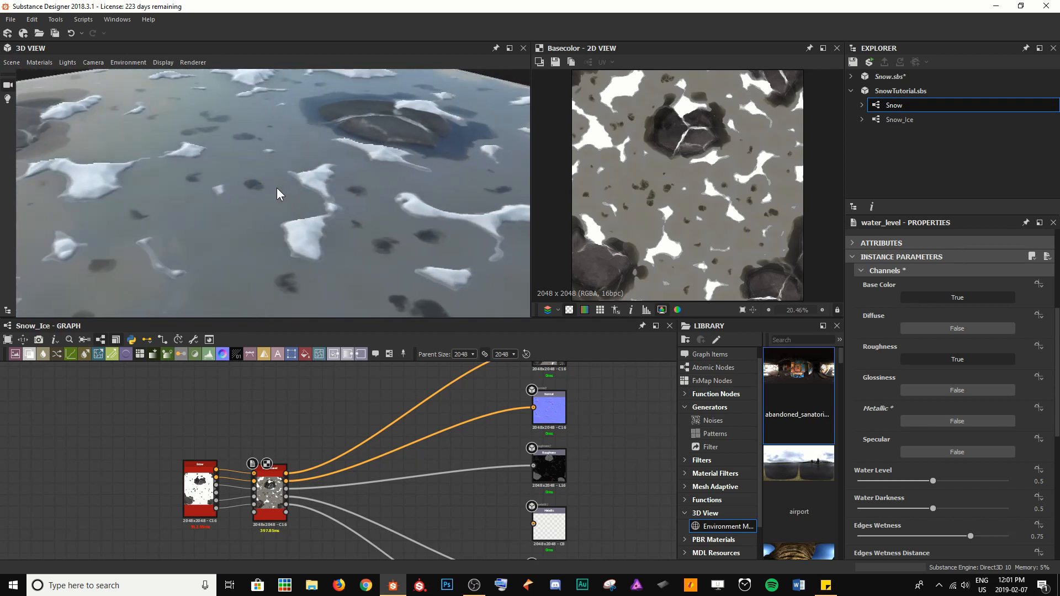
pyautogui.scroll(-2, 946, 463)
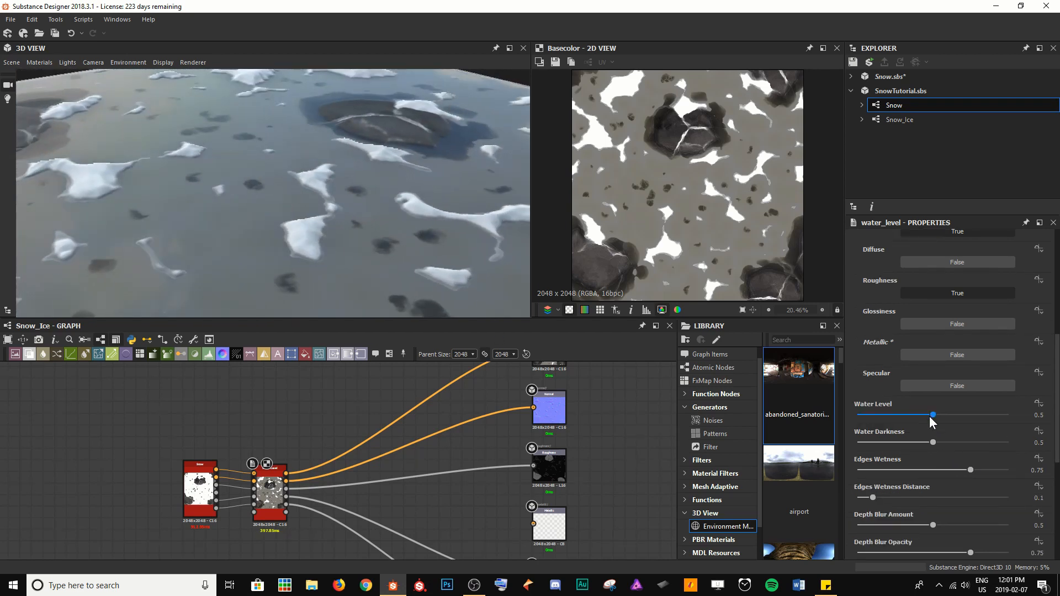
pyautogui.scroll(2, 929, 417)
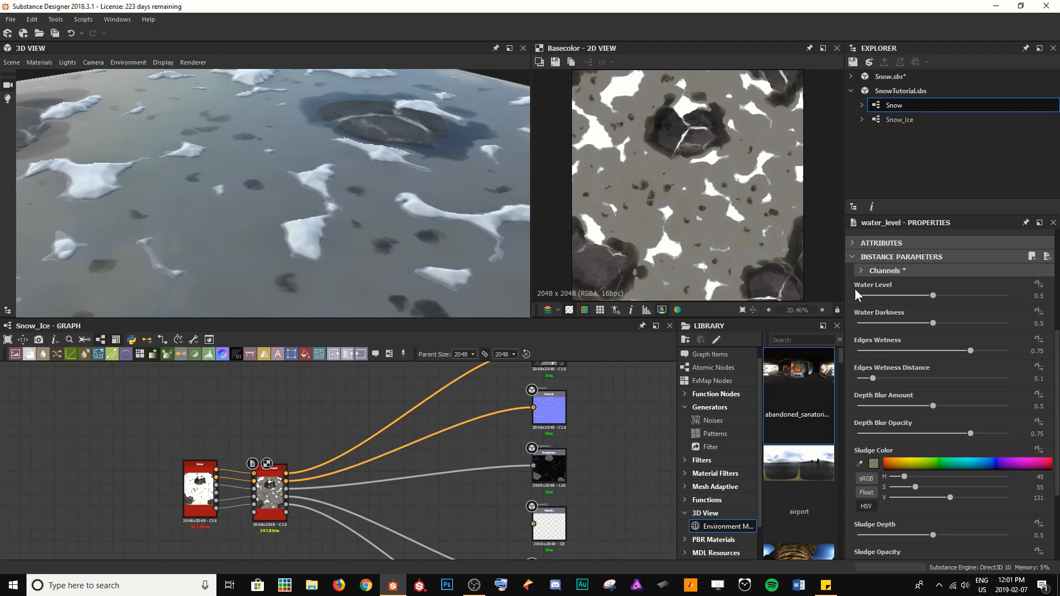
pyautogui.moveTo(933, 294); pyautogui.dragTo(876, 298)
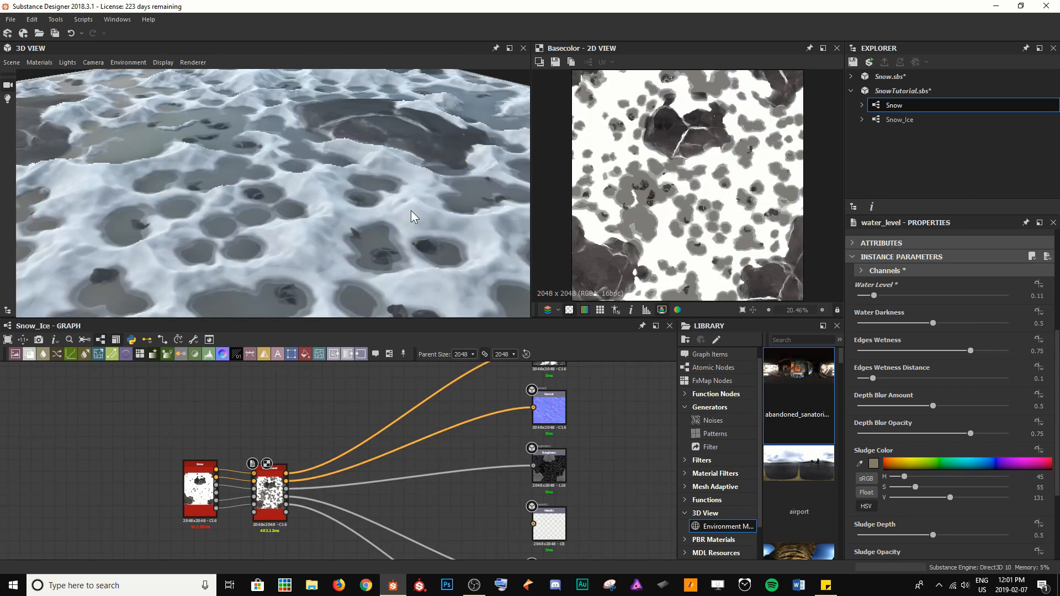
# Tune the Water Level node's ice look with Frost at 0.53 and Frost Intensity at 0.58, checking the material in the 3D view.
pyautogui.moveTo(369, 223); pyautogui.dragTo(324, 221)
pyautogui.scroll(-3, 933, 387)
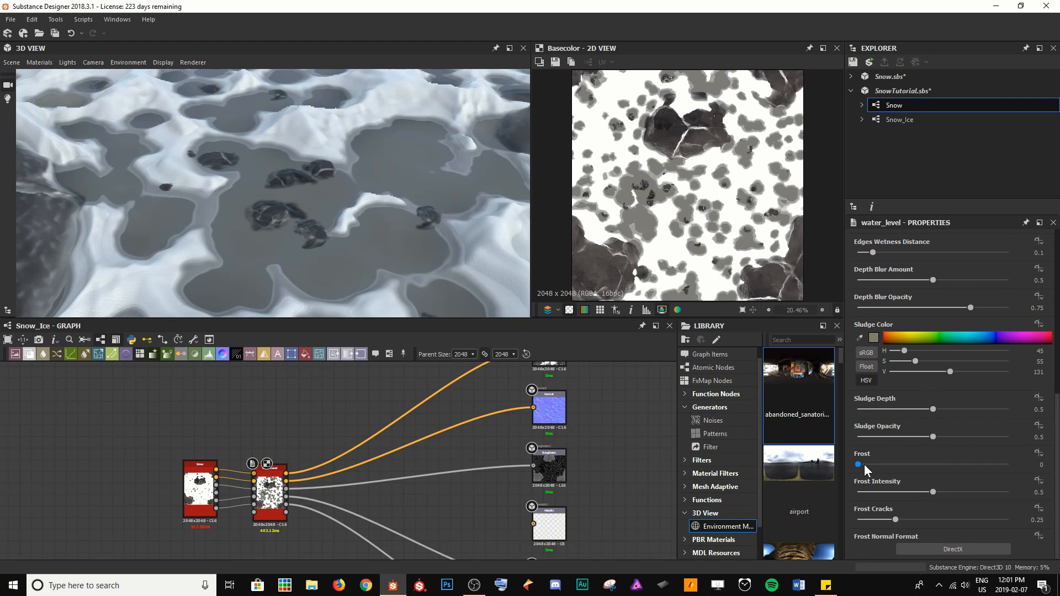
pyautogui.moveTo(350, 204); pyautogui.dragTo(369, 184)
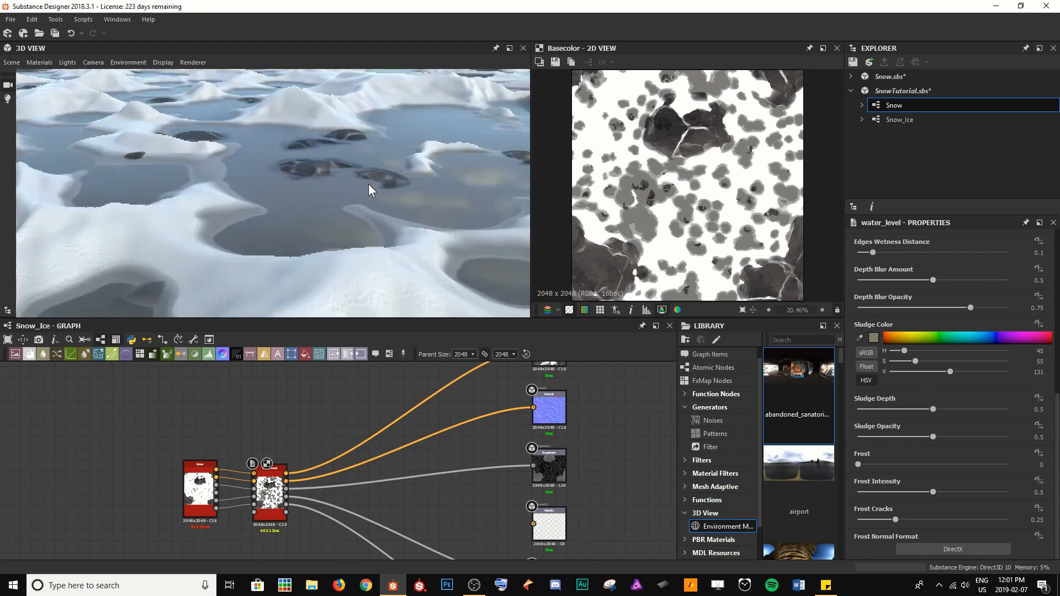
pyautogui.moveTo(865, 462); pyautogui.dragTo(912, 468)
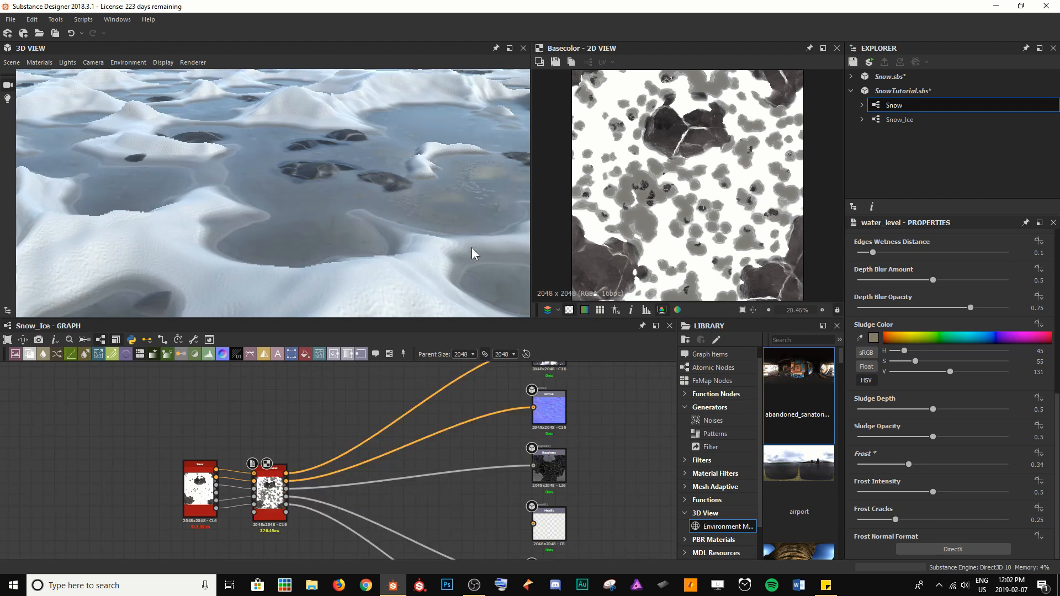
pyautogui.moveTo(389, 225); pyautogui.dragTo(376, 243)
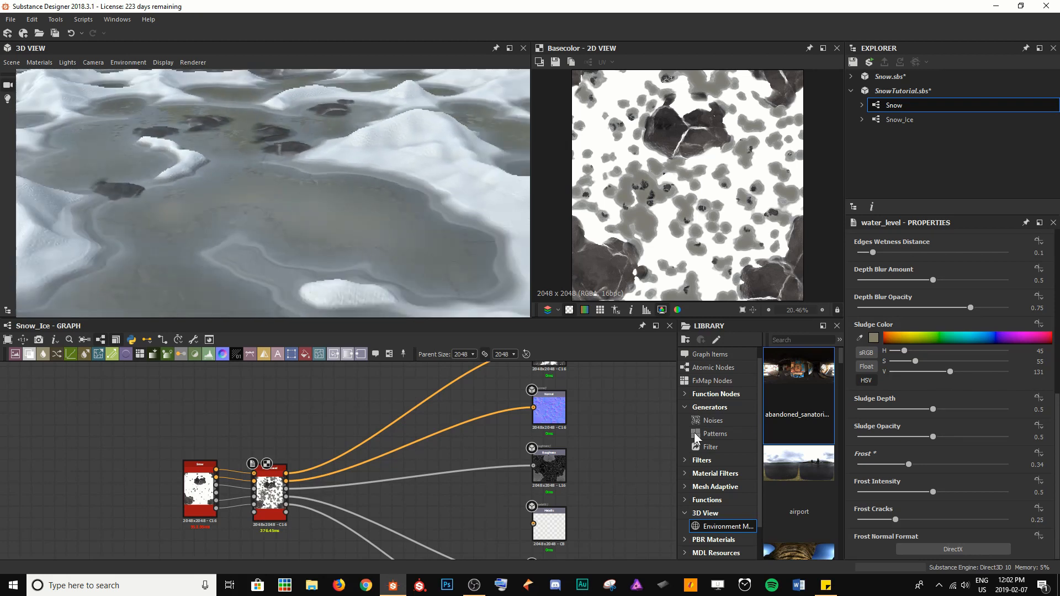
pyautogui.moveTo(941, 494); pyautogui.dragTo(966, 493)
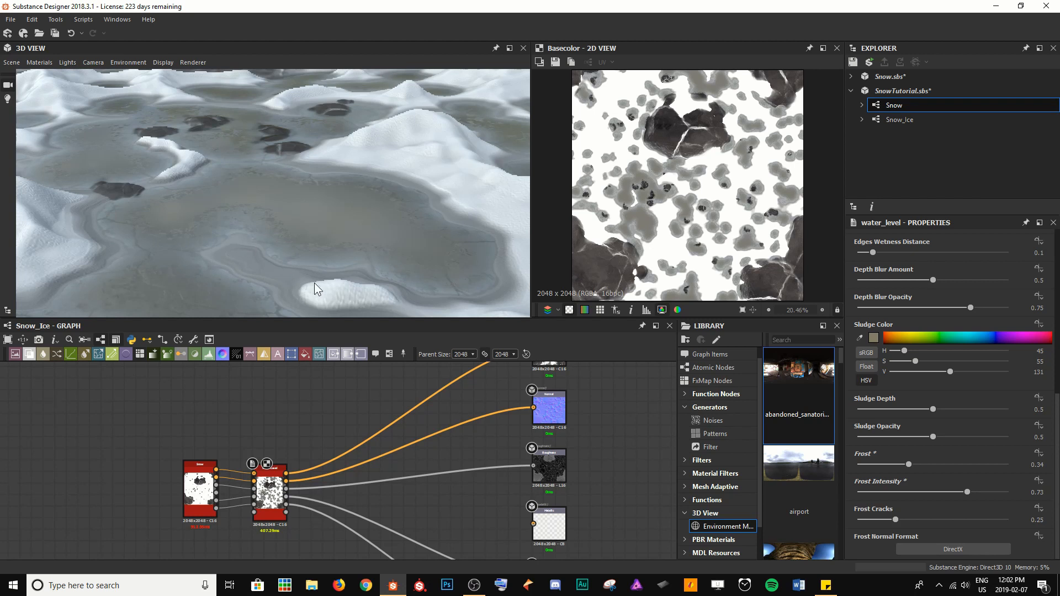
pyautogui.moveTo(388, 219)
pyautogui.mouseDown()
pyautogui.moveTo(346, 220)
pyautogui.moveTo(449, 227)
pyautogui.moveTo(402, 230)
pyautogui.mouseUp()
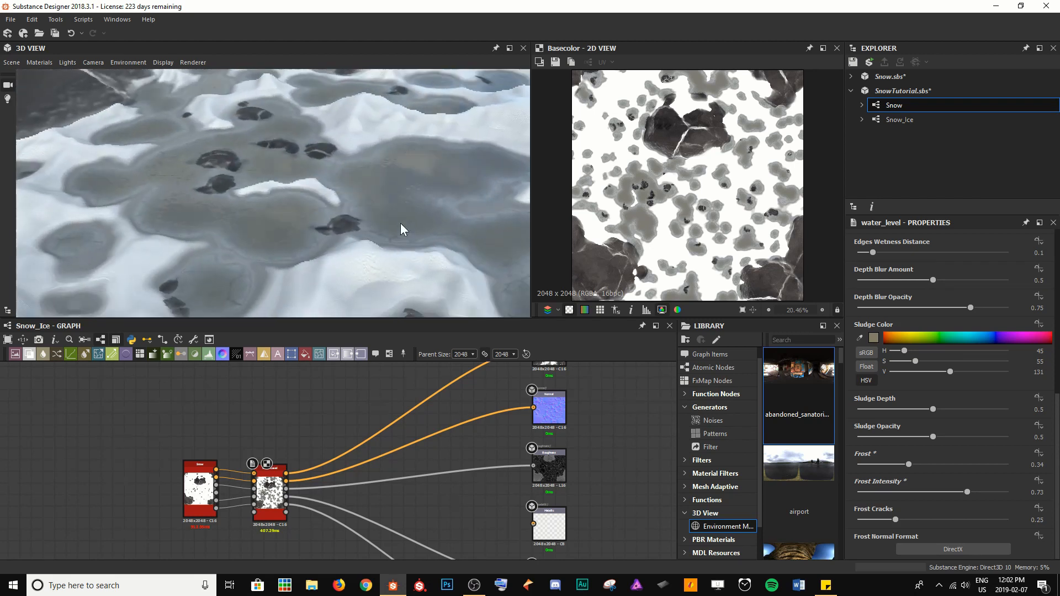
pyautogui.moveTo(926, 465); pyautogui.dragTo(939, 465)
pyautogui.moveTo(391, 219); pyautogui.dragTo(382, 188)
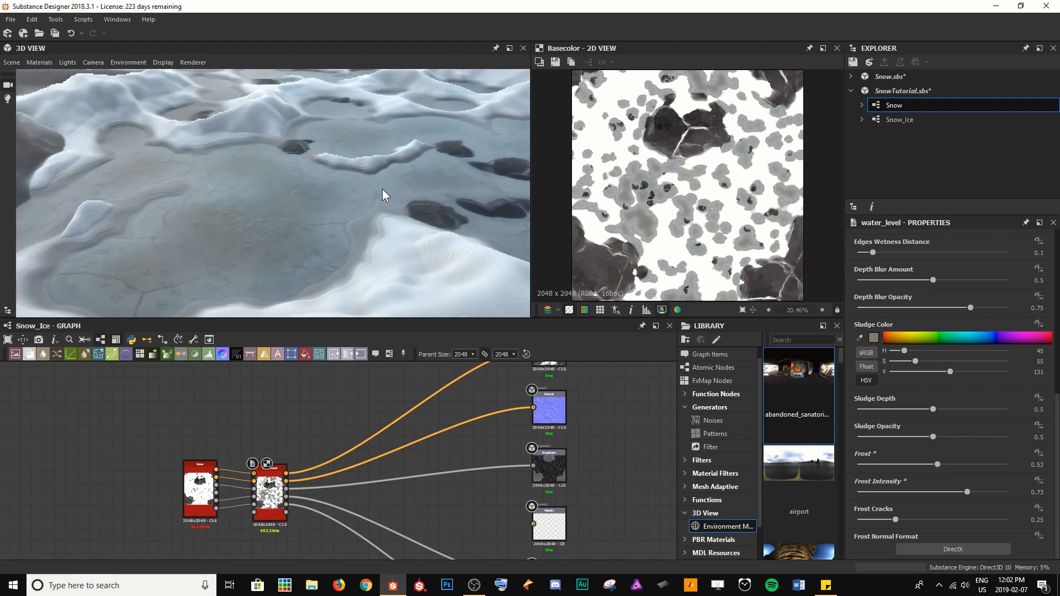
pyautogui.click(946, 492)
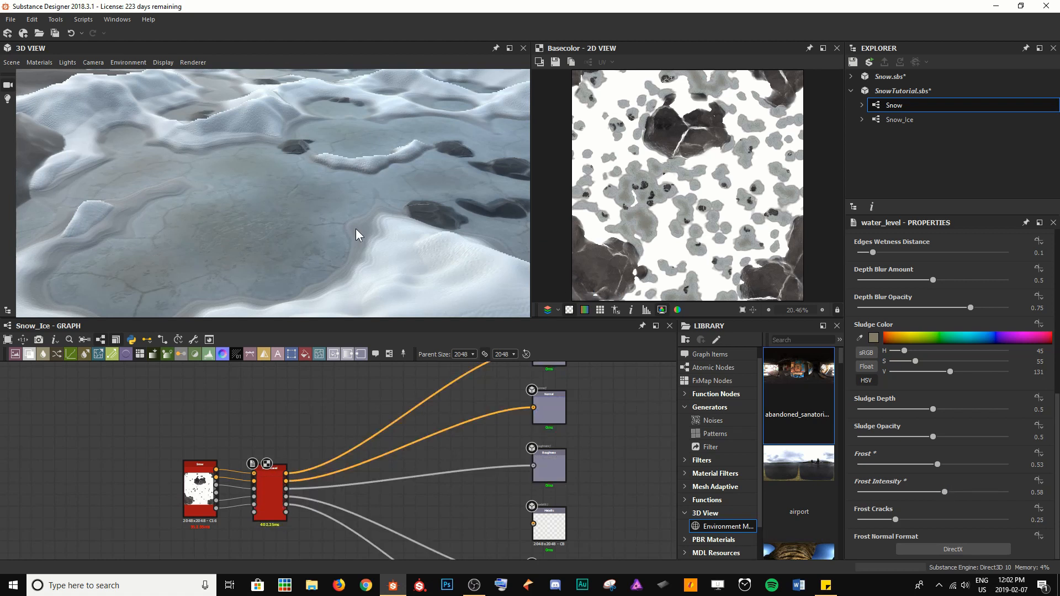
# Try Frost Cracks at 0.73, settle on 0.1, and check the frozen puddles in the 3D view.
pyautogui.moveTo(342, 228); pyautogui.dragTo(279, 184)
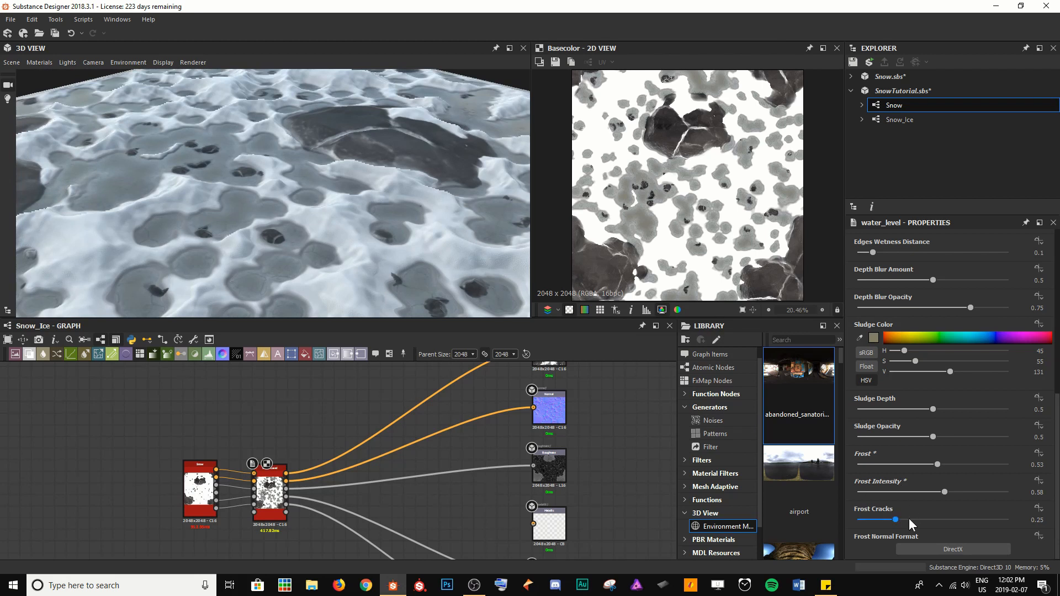
pyautogui.moveTo(910, 519); pyautogui.dragTo(969, 515)
pyautogui.moveTo(353, 247); pyautogui.dragTo(321, 213)
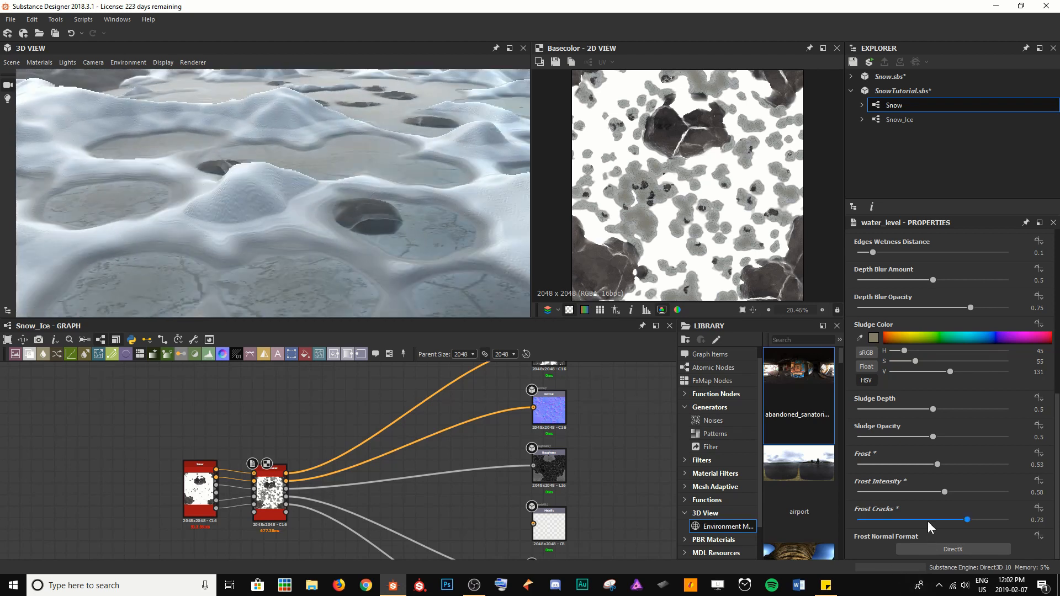
pyautogui.moveTo(929, 524); pyautogui.dragTo(873, 520)
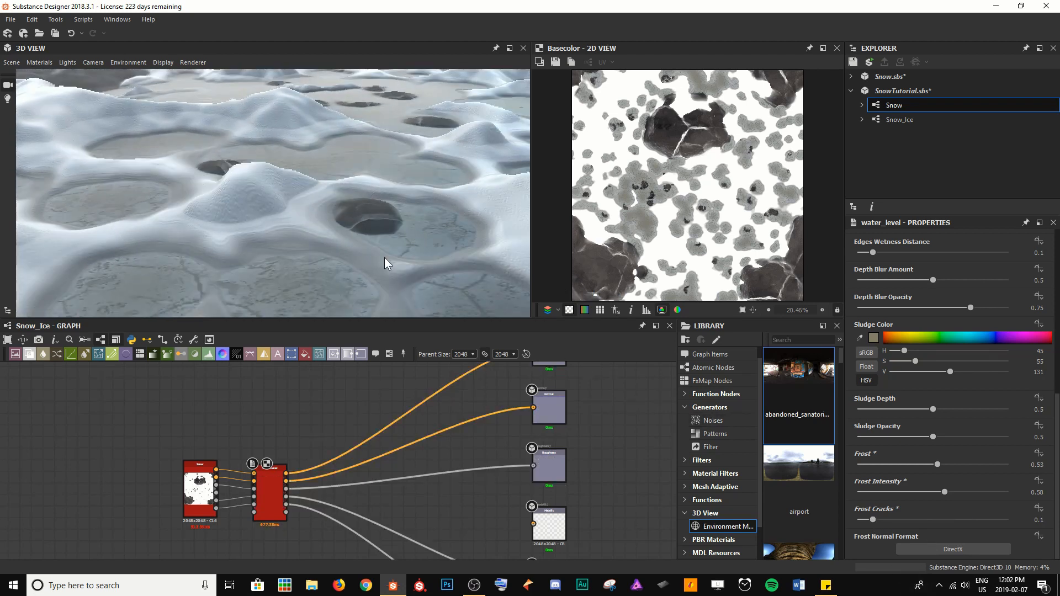
pyautogui.moveTo(385, 257); pyautogui.dragTo(365, 250)
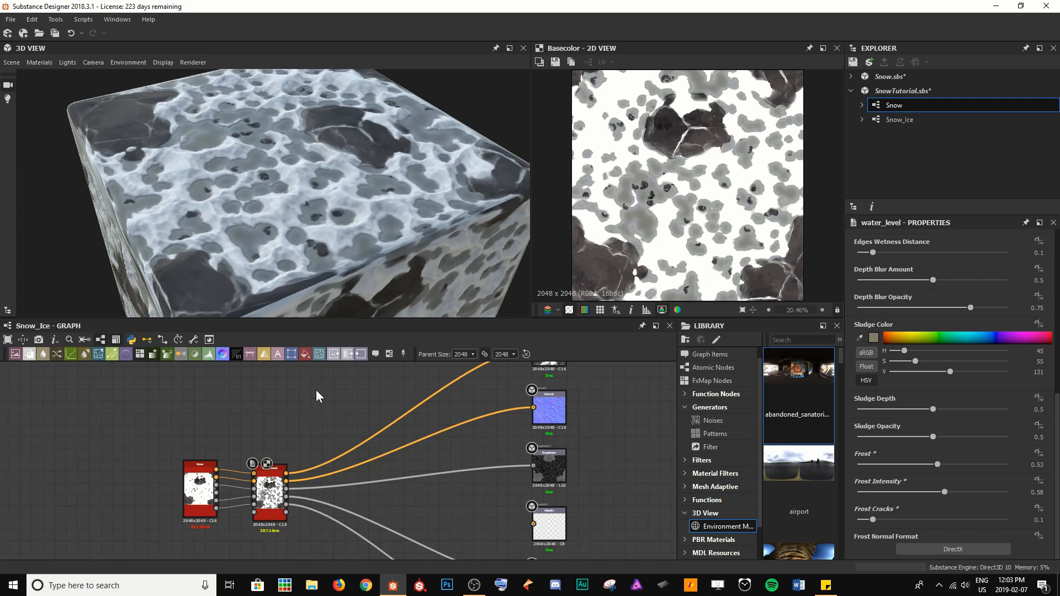
# Start exporting the Snow_Ice graph's outputs as bitmaps and exclude the metallic output.
pyautogui.click(266, 396)
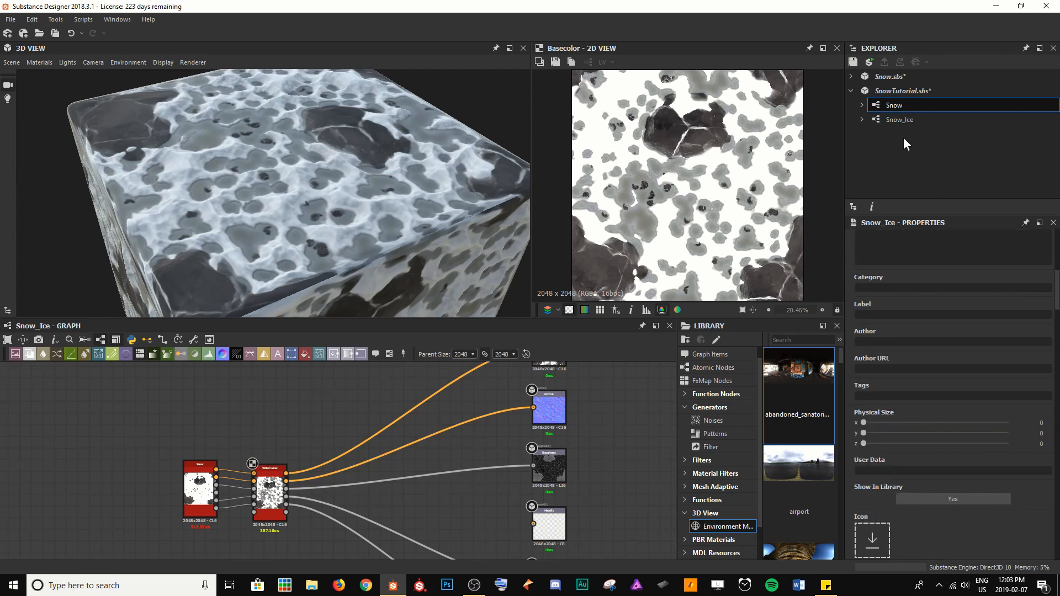
pyautogui.rightClick(926, 118)
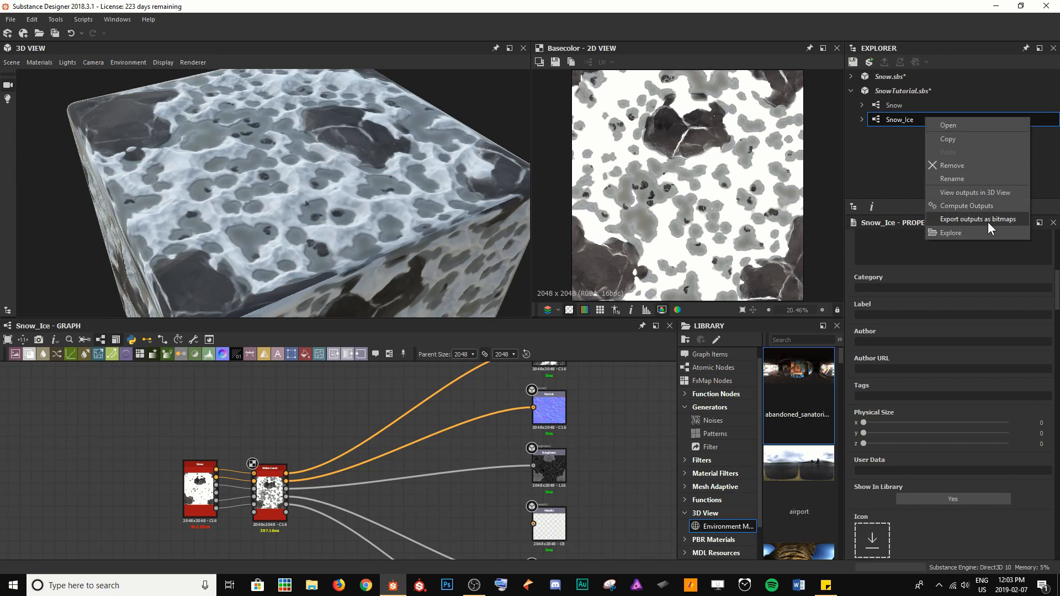
pyautogui.click(973, 220)
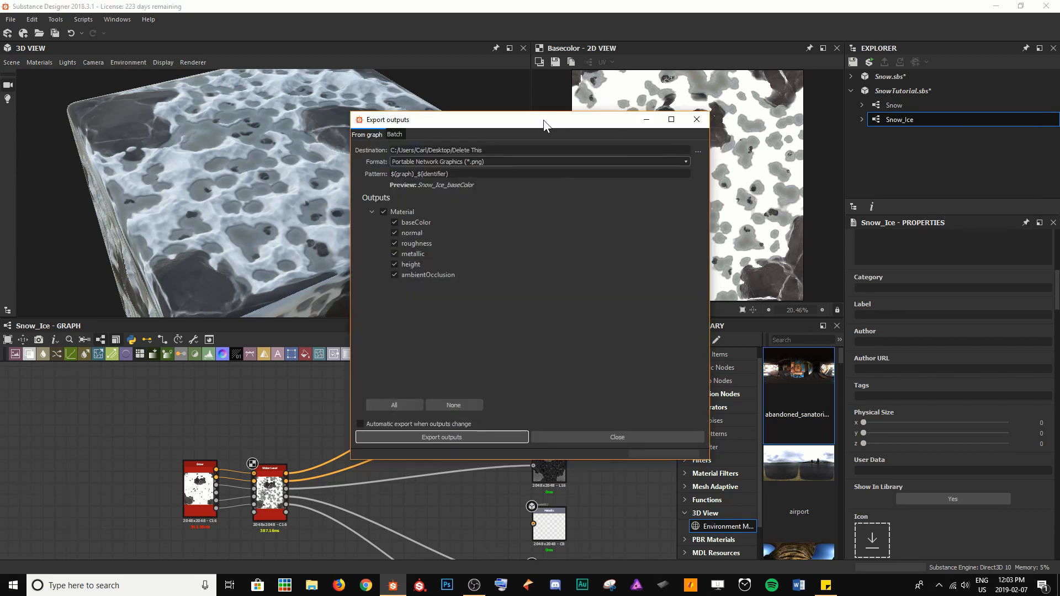
pyautogui.moveTo(510, 126); pyautogui.dragTo(391, 141)
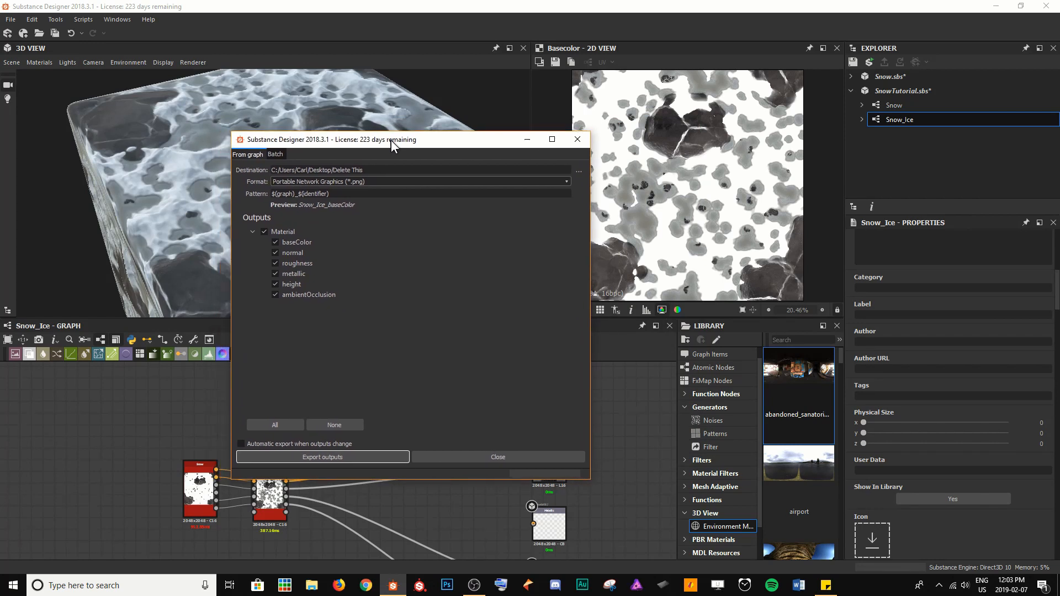
pyautogui.click(276, 275)
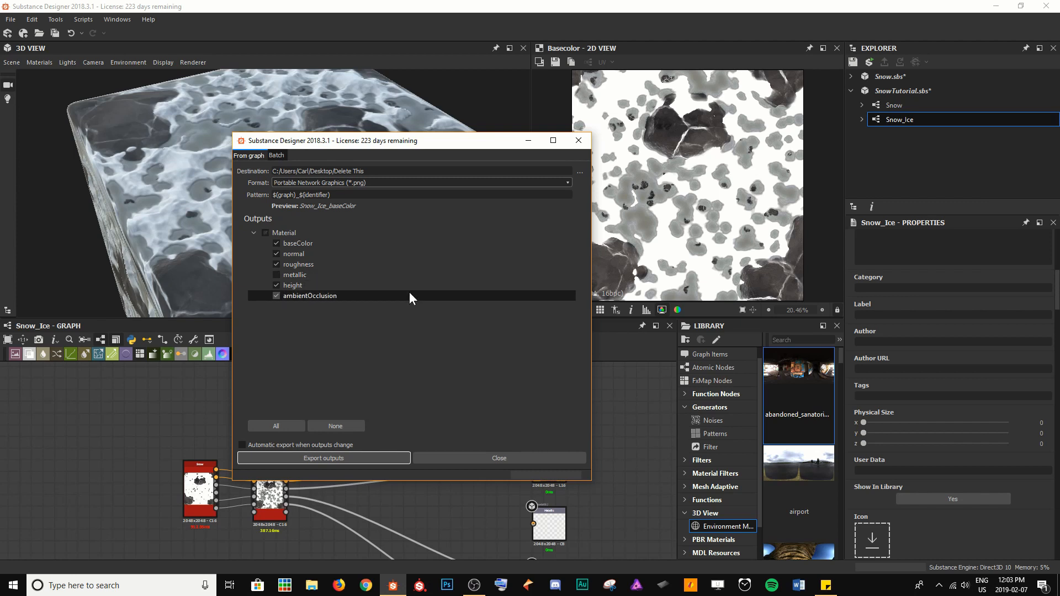
# Choose the Snow folder inside Delete This as the destination and export the selected Snow_Ice outputs as PNG.
pyautogui.click(581, 171)
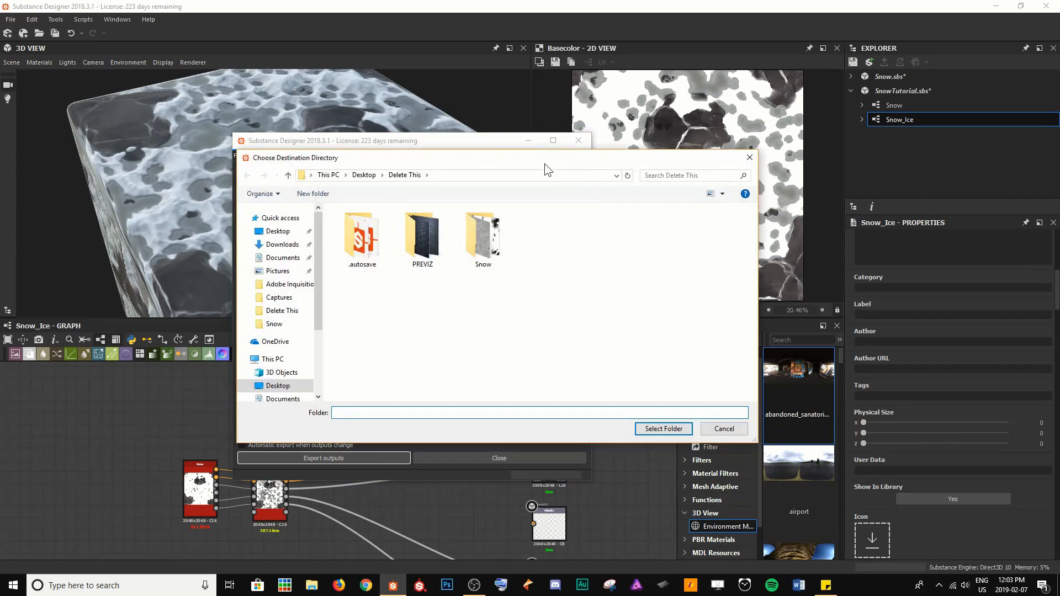
pyautogui.moveTo(545, 164); pyautogui.dragTo(474, 171)
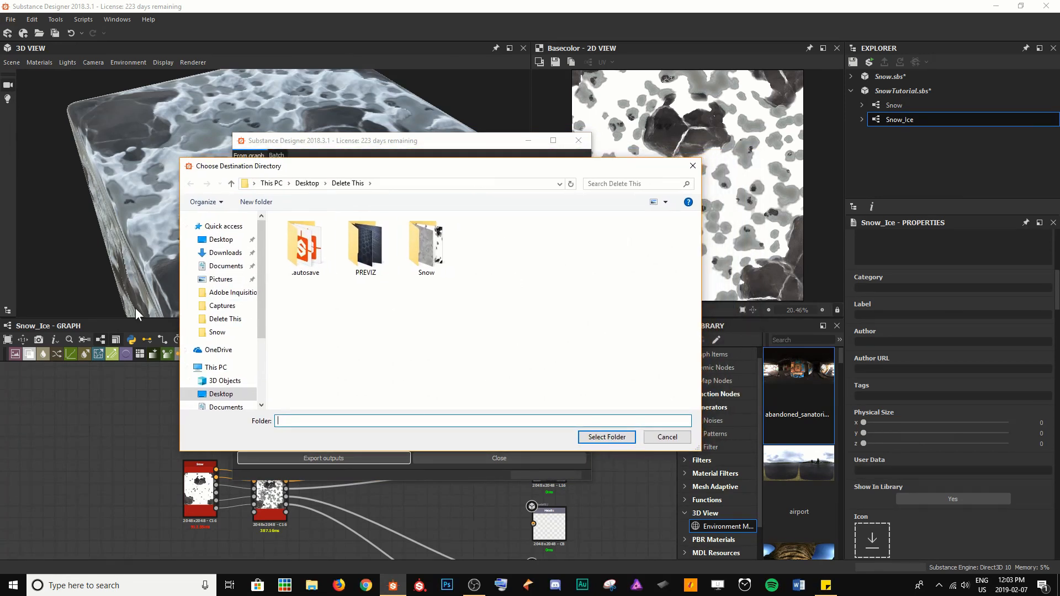
pyautogui.doubleClick(415, 241)
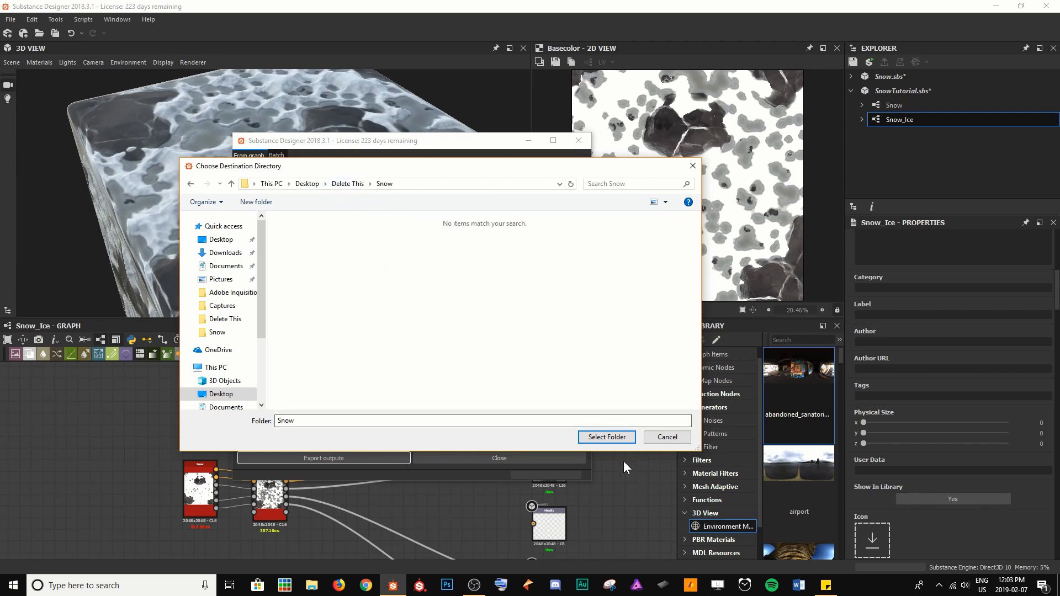
pyautogui.click(607, 437)
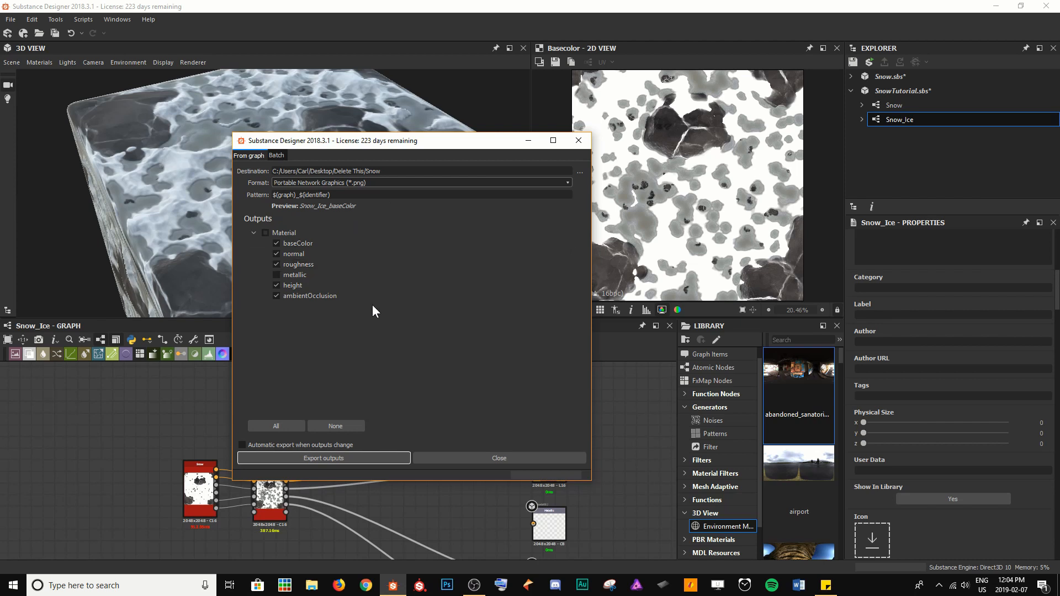
pyautogui.click(305, 458)
# Switch to File Explorer's Snow folder, open the exported Snow_Ice_baseColor image in Photos and browse through the following texture maps.
pyautogui.click(312, 585)
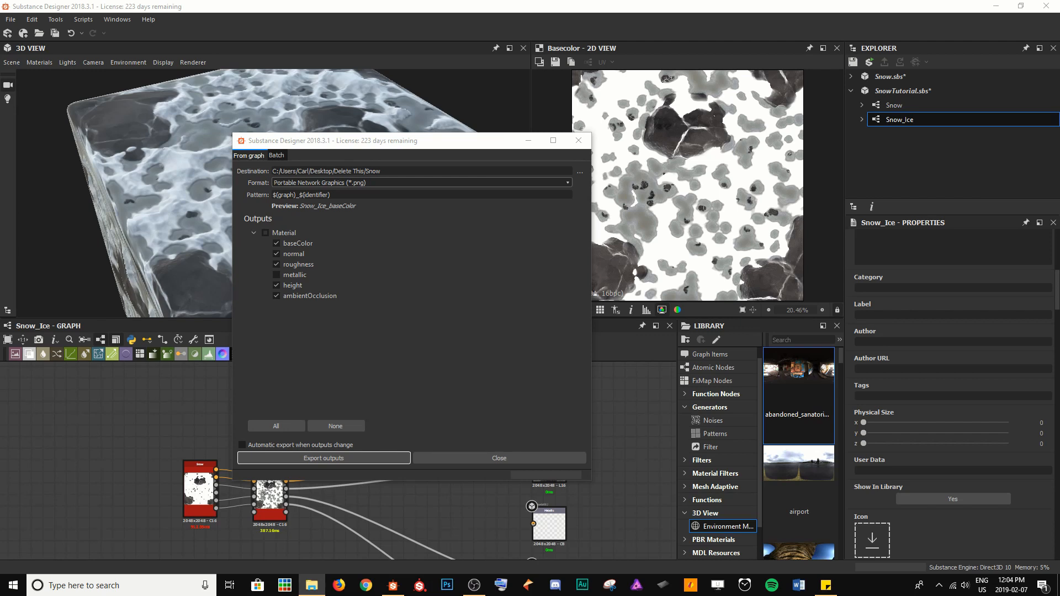
pyautogui.moveTo(0, 105); pyautogui.dragTo(535, 170)
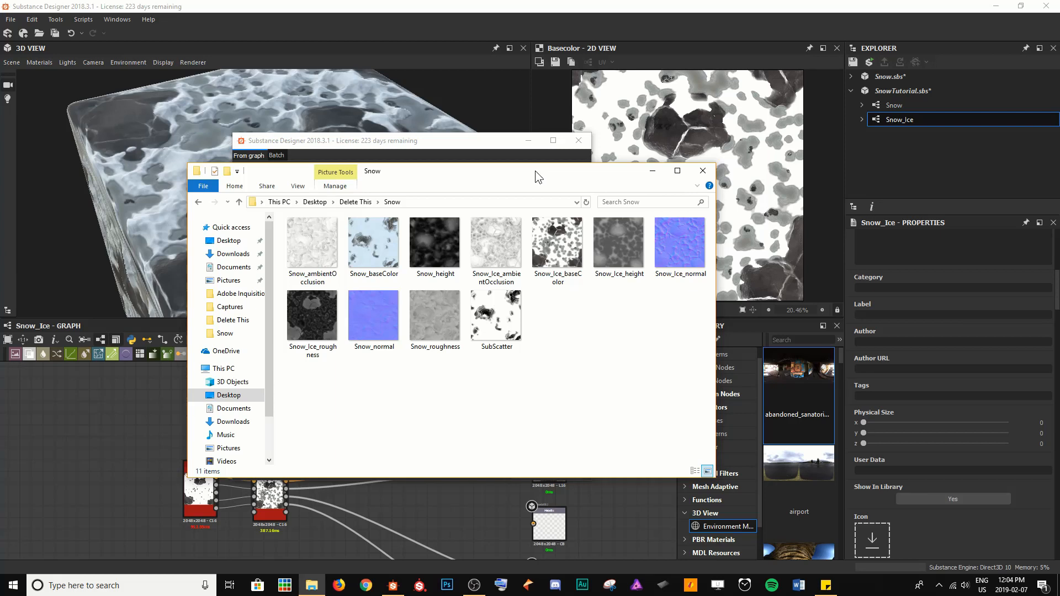
pyautogui.doubleClick(554, 270)
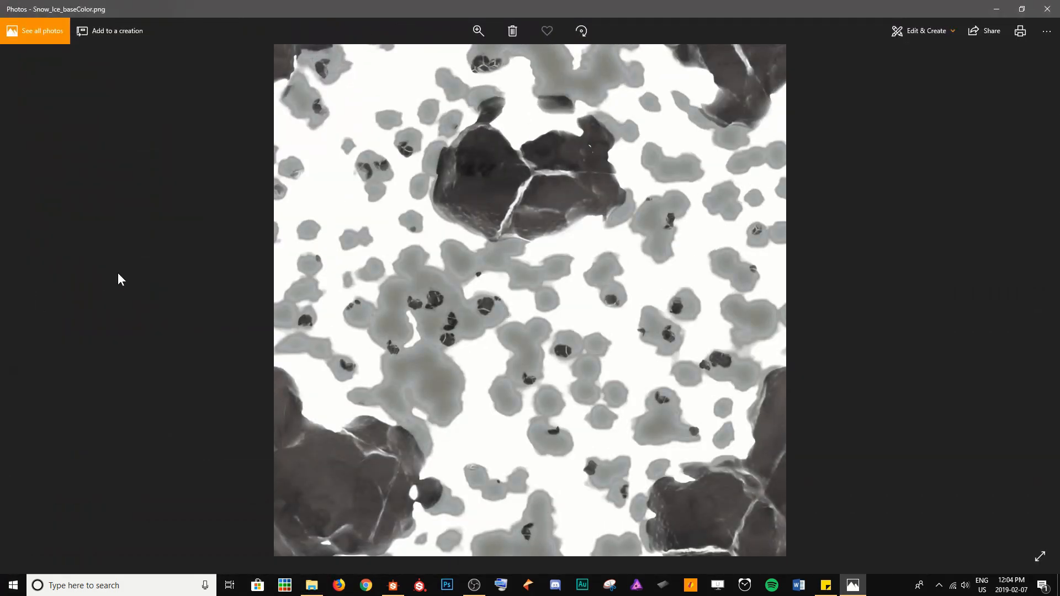
pyautogui.press('Right')
pyautogui.press('Right')
pyautogui.press('Right')
pyautogui.press('Right')
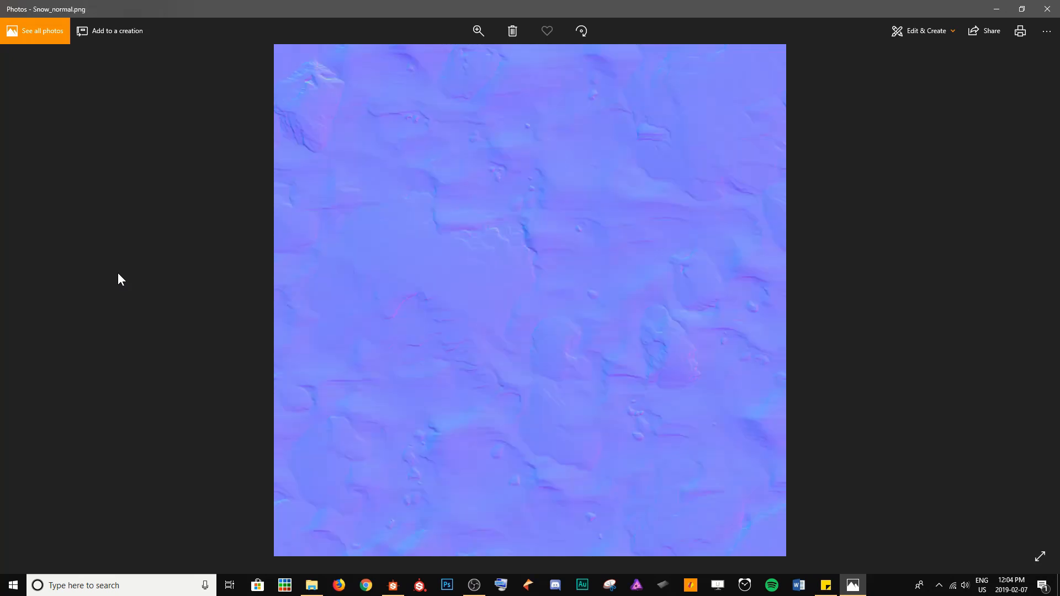
pyautogui.press('Right')
pyautogui.press('Right')
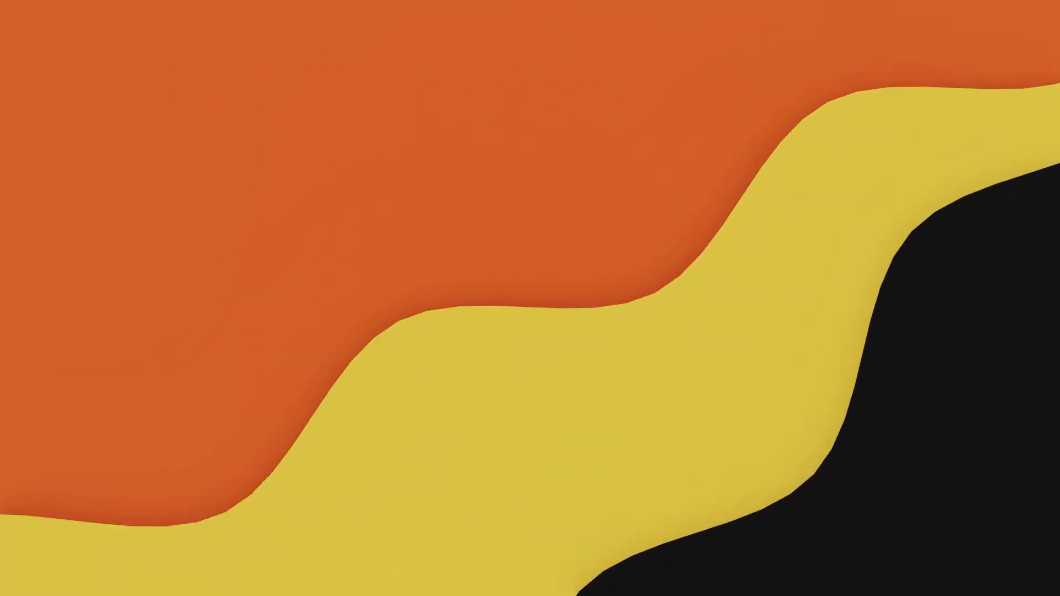